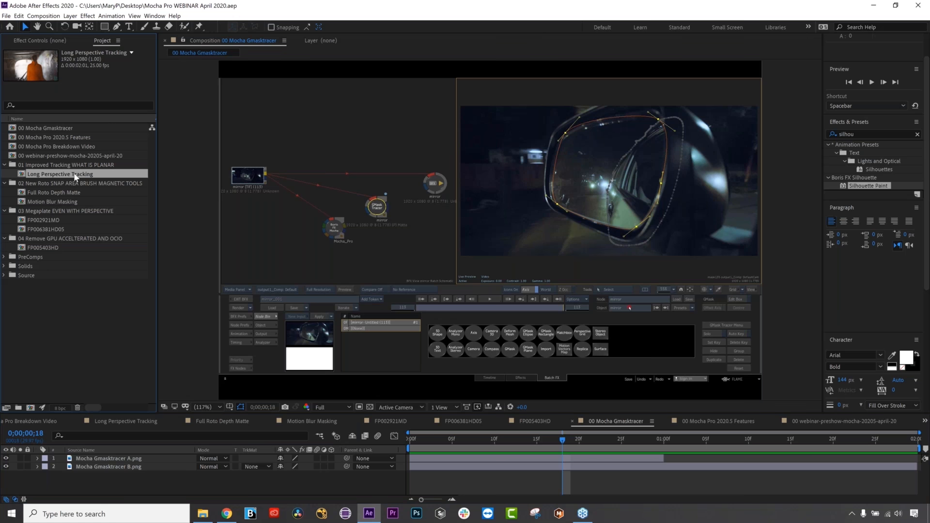
# Open the Long Perspective Tracking composition, hide the second footage layer and preview the original shot from the start.
pyautogui.doubleClick(73, 174)
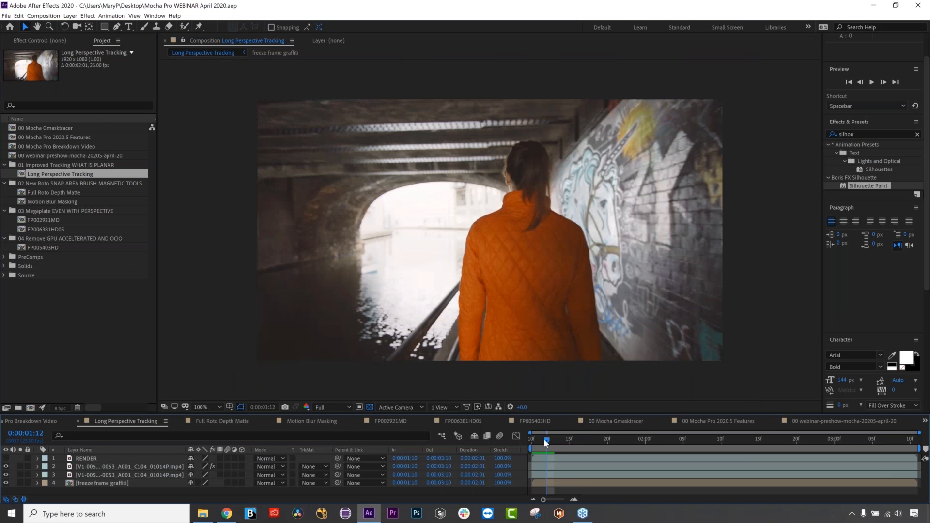
pyautogui.click(526, 440)
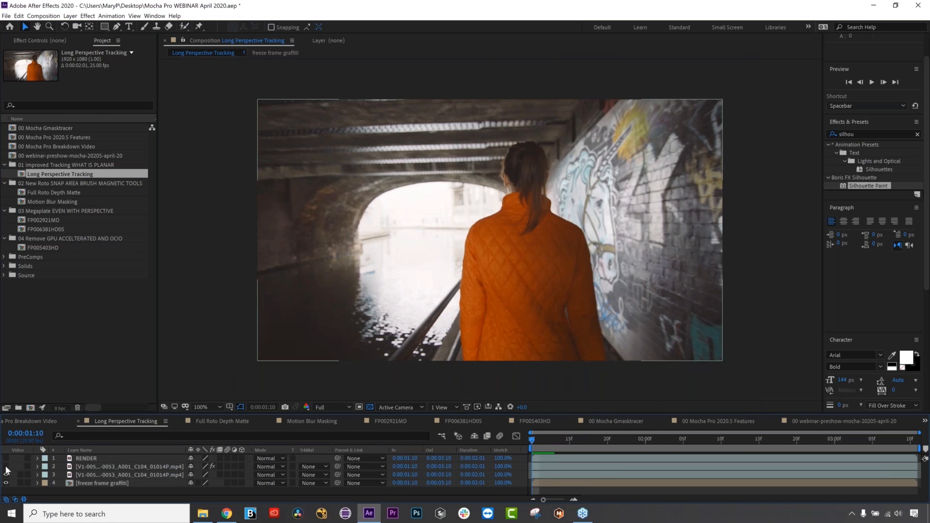
pyautogui.click(6, 467)
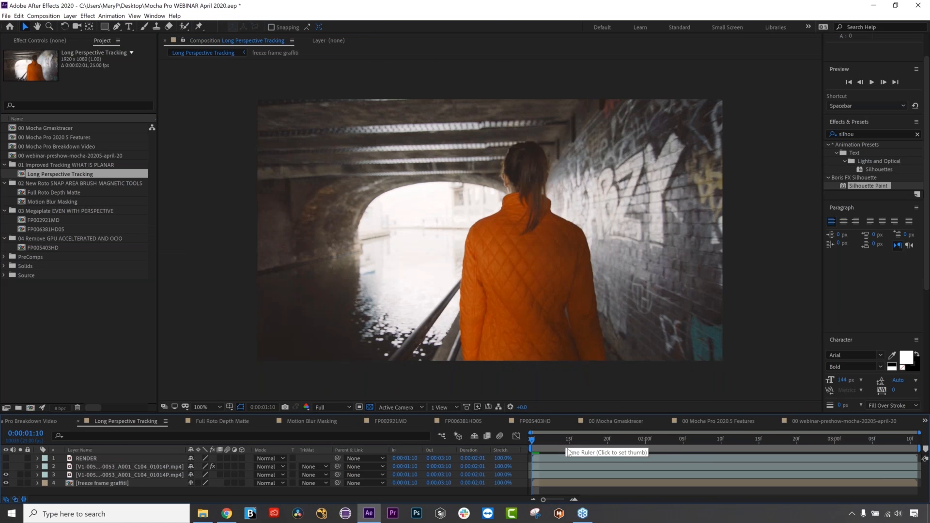
pyautogui.press('space')
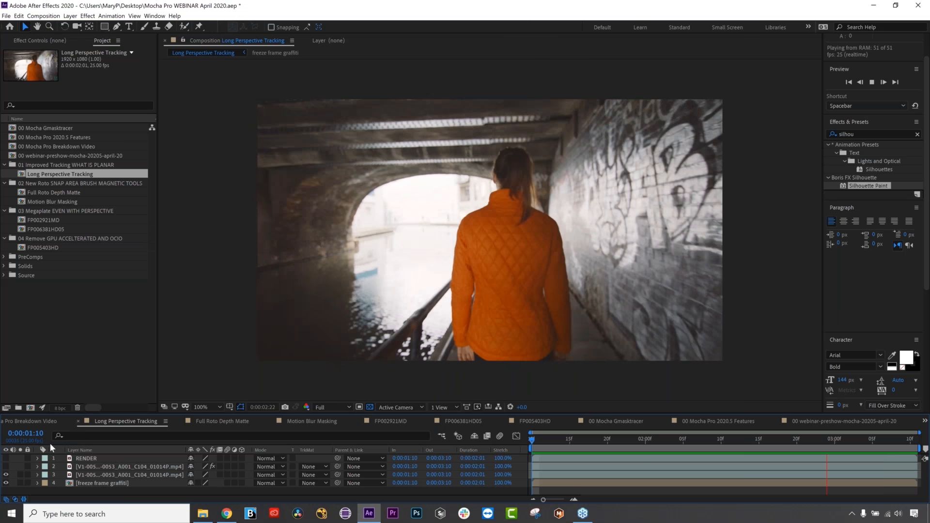
# Turn the second footage layer back on and play the composited graffiti wall.
pyautogui.click(6, 466)
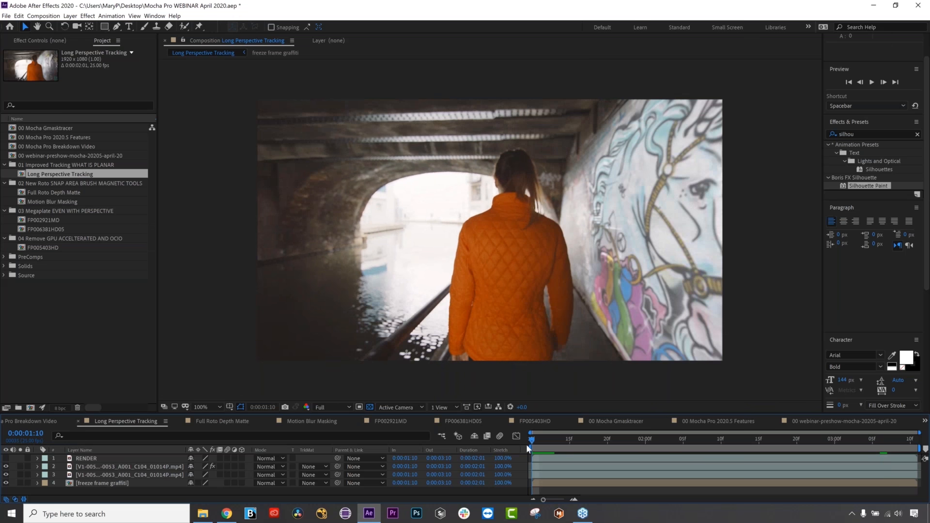
pyautogui.press('space')
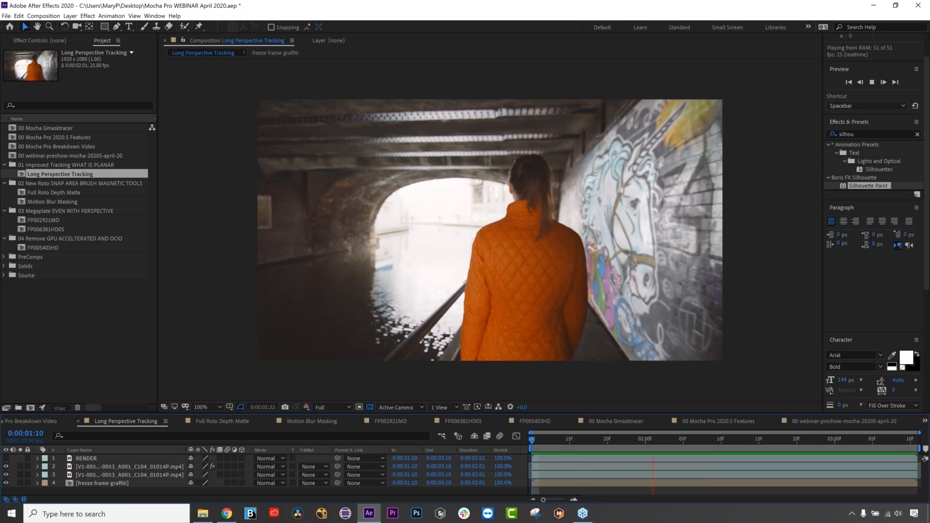
pyautogui.press('space')
# Open the second footage layer's Mocha Pro plugin and set the viewer clip to Selected layer.
pyautogui.click(124, 469)
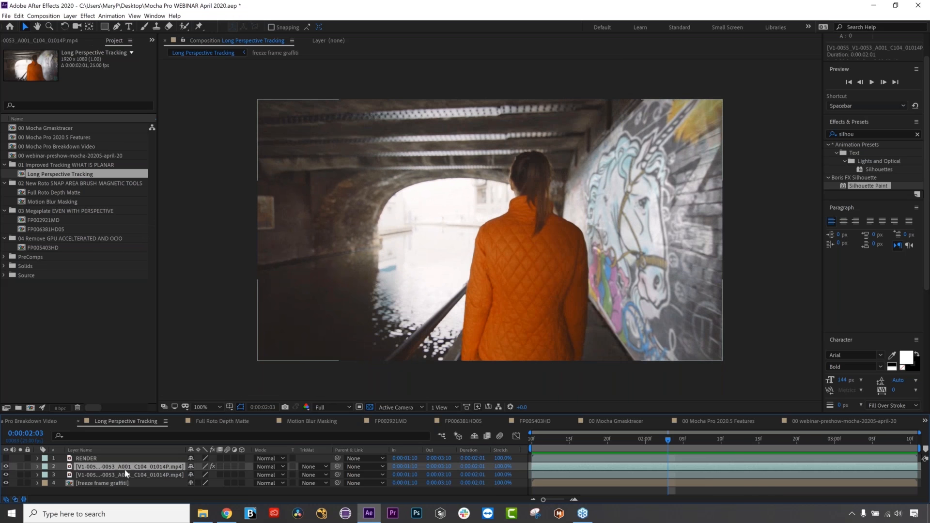
pyautogui.click(45, 39)
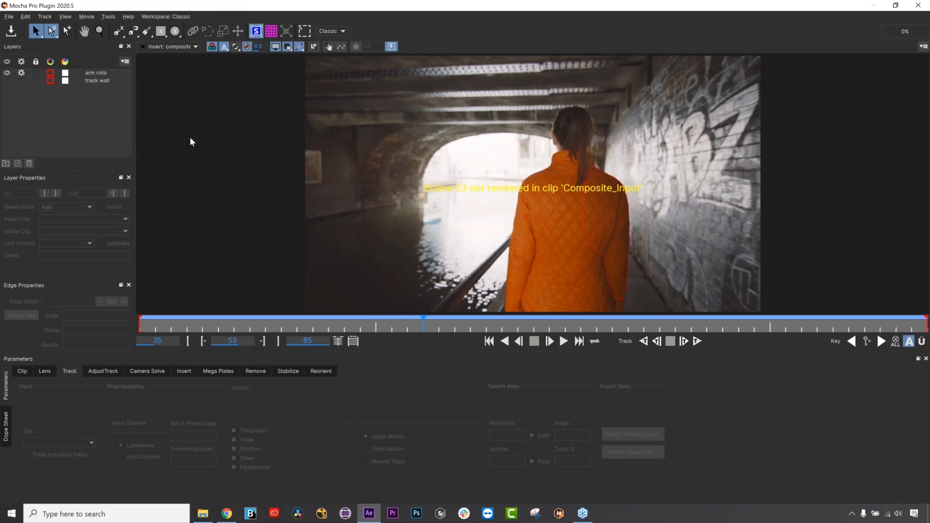
pyautogui.click(172, 47)
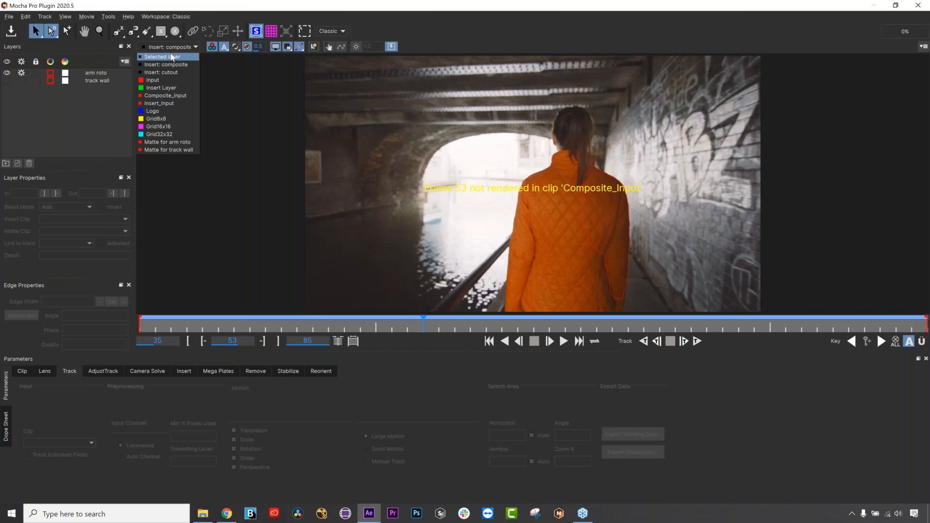
pyautogui.click(167, 57)
# Go to the first frame of the shot and select the track wall layer.
pyautogui.click(407, 323)
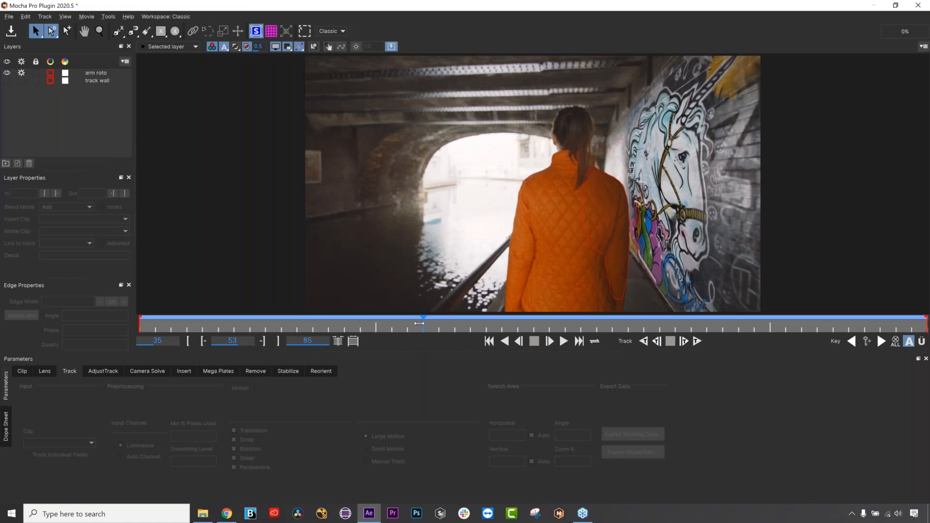
pyautogui.moveTo(323, 322); pyautogui.dragTo(128, 310)
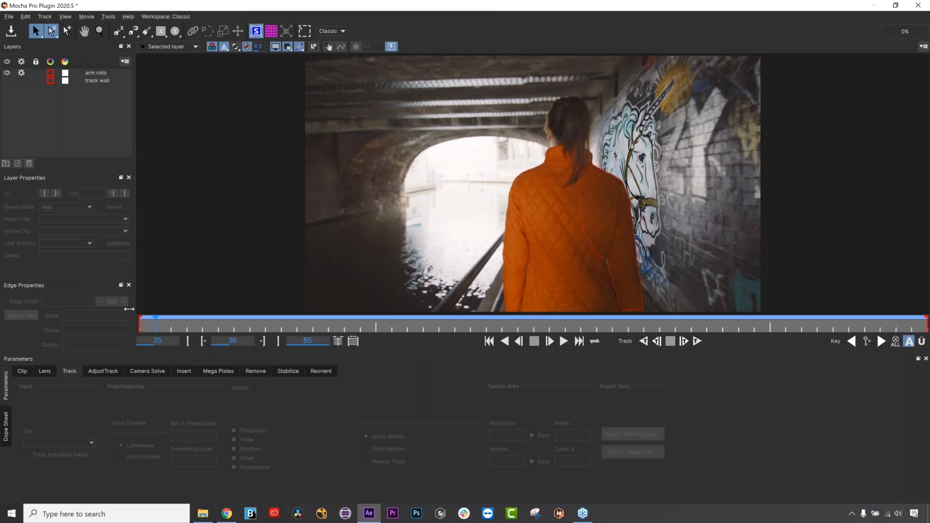
pyautogui.click(92, 81)
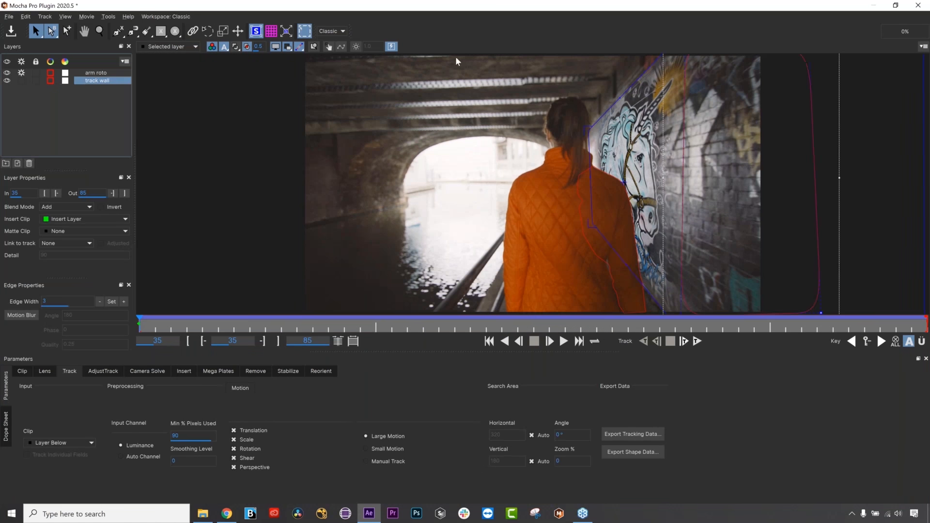
pyautogui.moveTo(139, 323)
pyautogui.mouseDown()
pyautogui.moveTo(167, 324)
pyautogui.moveTo(123, 323)
pyautogui.mouseUp()
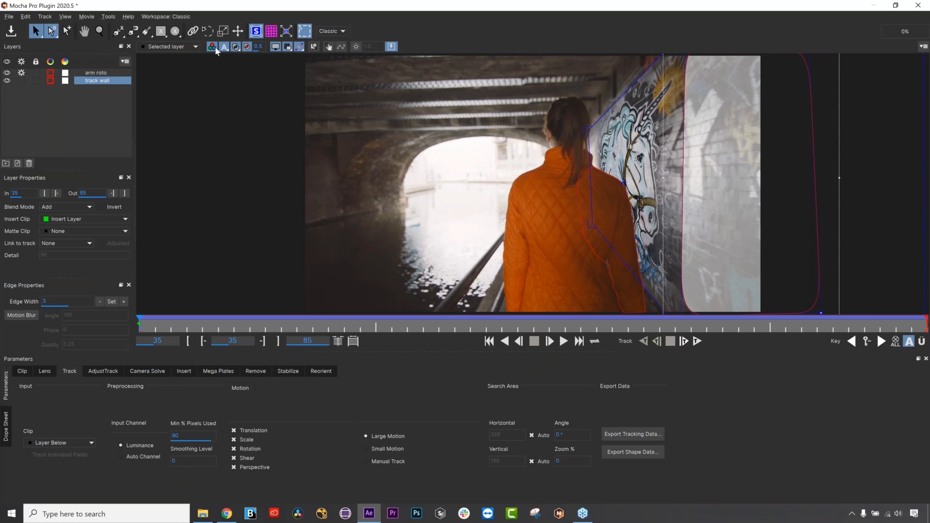
# Draw a rectangle spline on the dark tunnel wall beside the arch and move its planar surface away from the spline.
pyautogui.click(160, 31)
pyautogui.moveTo(333, 98); pyautogui.dragTo(384, 151)
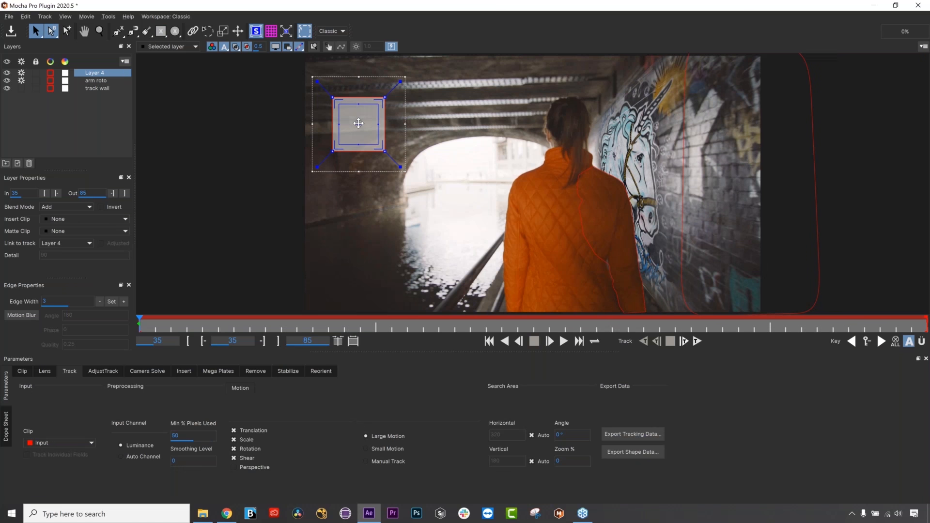
pyautogui.moveTo(357, 123); pyautogui.dragTo(441, 97)
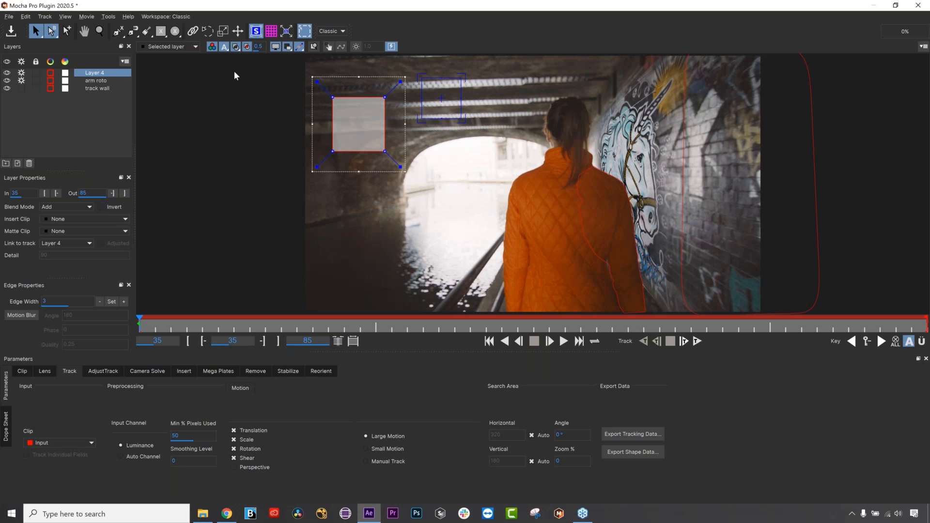
# Try moving, resizing and reshaping the rectangle spline independently of its surface, then delete the layer.
pyautogui.moveTo(387, 122); pyautogui.dragTo(412, 95)
pyautogui.moveTo(412, 153)
pyautogui.mouseDown()
pyautogui.moveTo(437, 174)
pyautogui.moveTo(413, 161)
pyautogui.mouseUp()
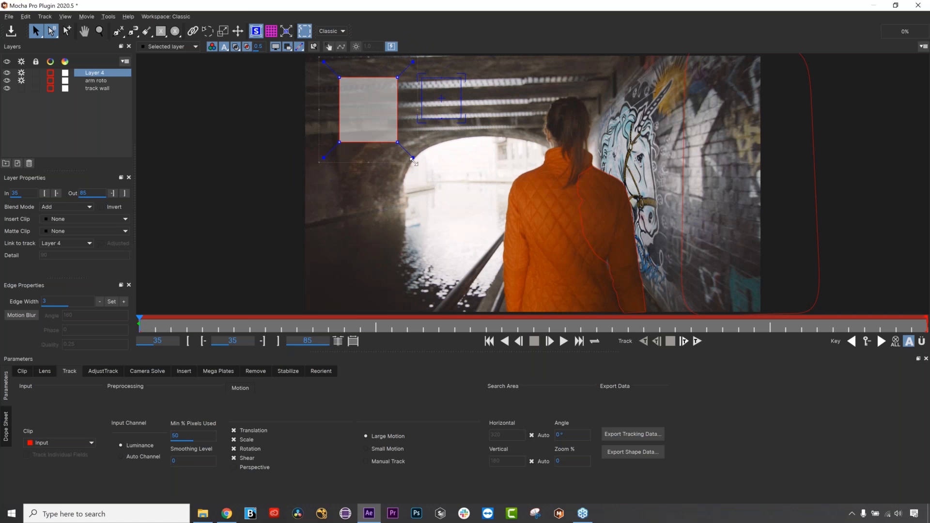
pyautogui.moveTo(413, 160); pyautogui.dragTo(417, 156)
pyautogui.moveTo(413, 109)
pyautogui.mouseDown()
pyautogui.moveTo(406, 157)
pyautogui.moveTo(403, 105)
pyautogui.mouseUp()
pyautogui.moveTo(405, 160); pyautogui.dragTo(343, 82)
pyautogui.hotkey('ctrl', 'z')
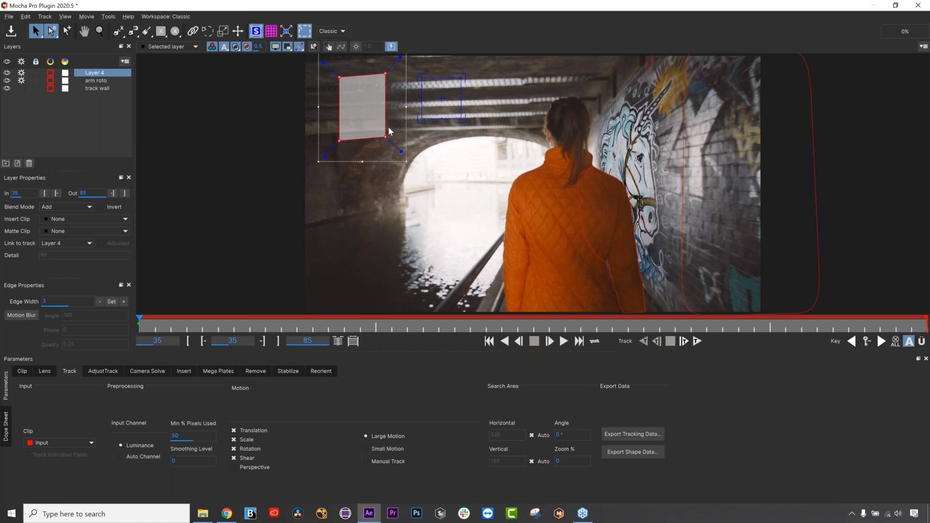
pyautogui.press('Delete')
# Select the track wall layer and keep its Link to track set to None.
pyautogui.click(684, 190)
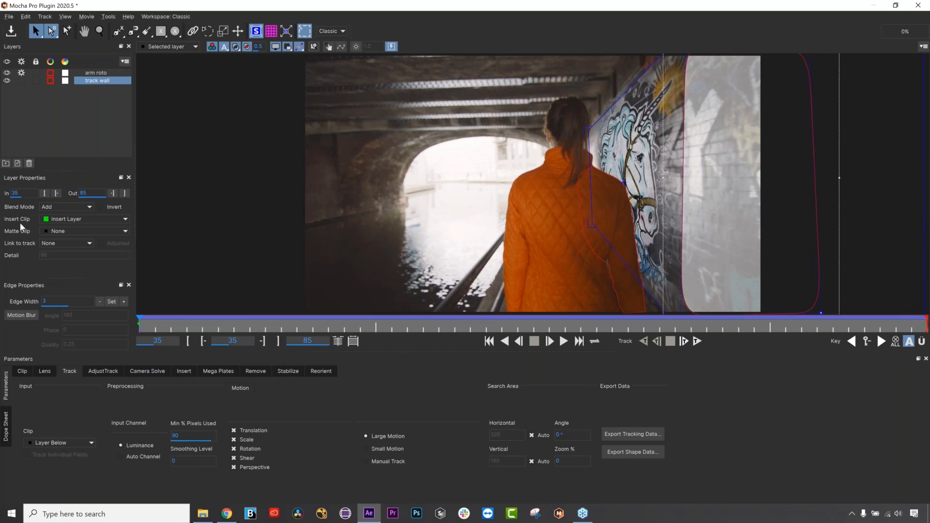
pyautogui.click(50, 242)
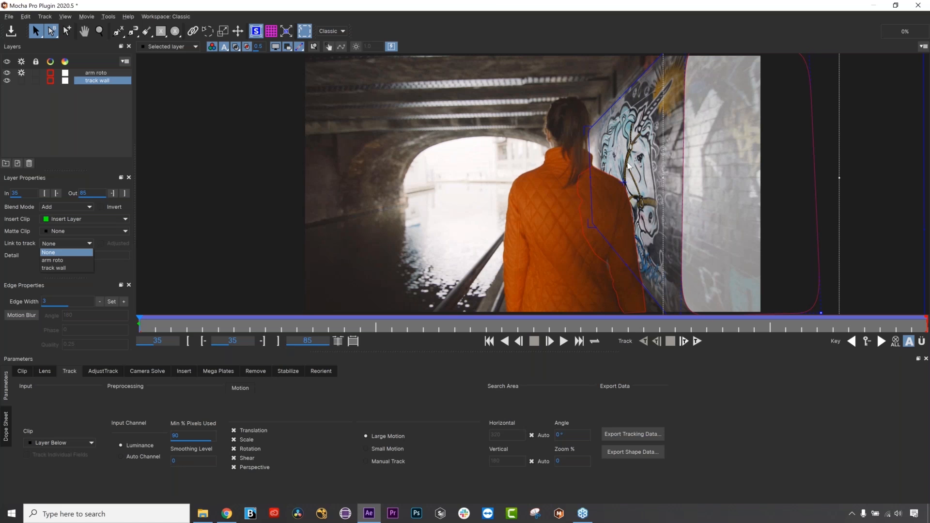
pyautogui.click(73, 253)
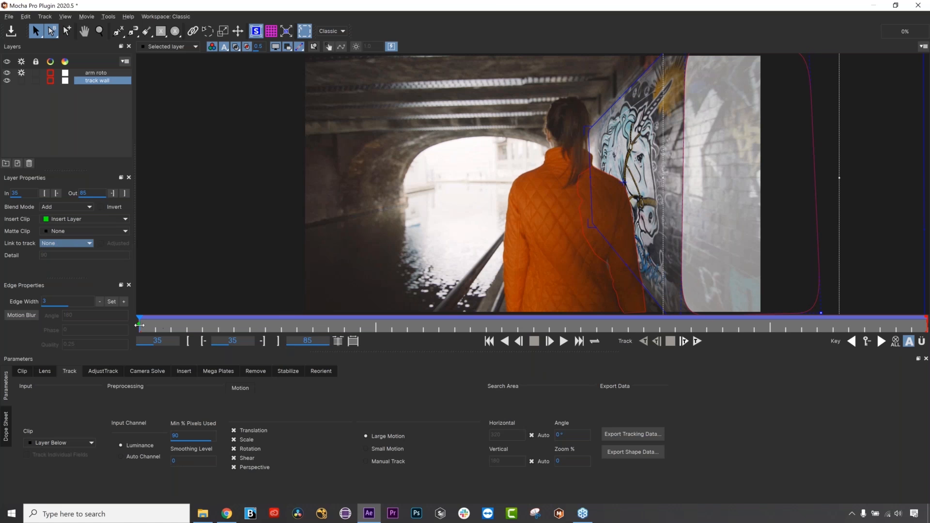
# Scrub through the shot to compare the track wall spline with its surface, and return to the first frame.
pyautogui.moveTo(157, 326); pyautogui.dragTo(732, 221)
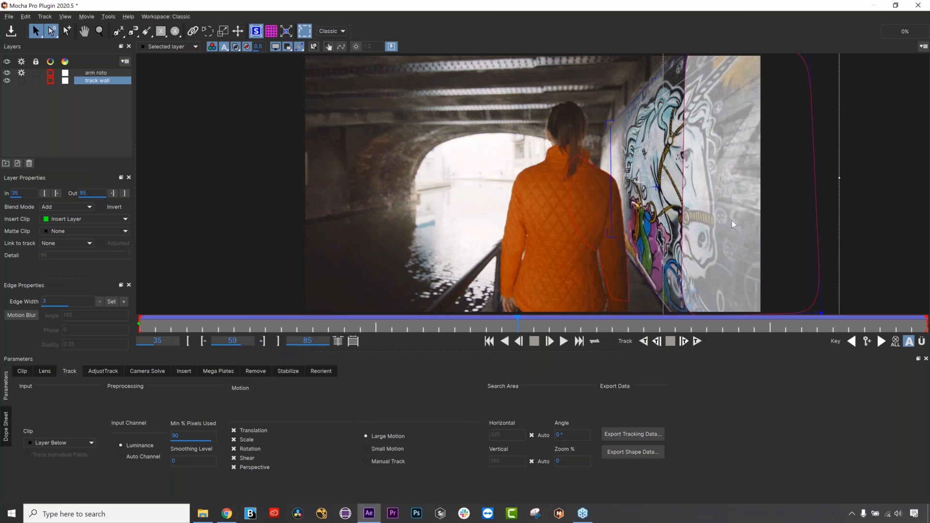
pyautogui.moveTo(519, 325); pyautogui.dragTo(925, 317)
pyautogui.click(521, 330)
pyautogui.moveTo(416, 317); pyautogui.dragTo(148, 309)
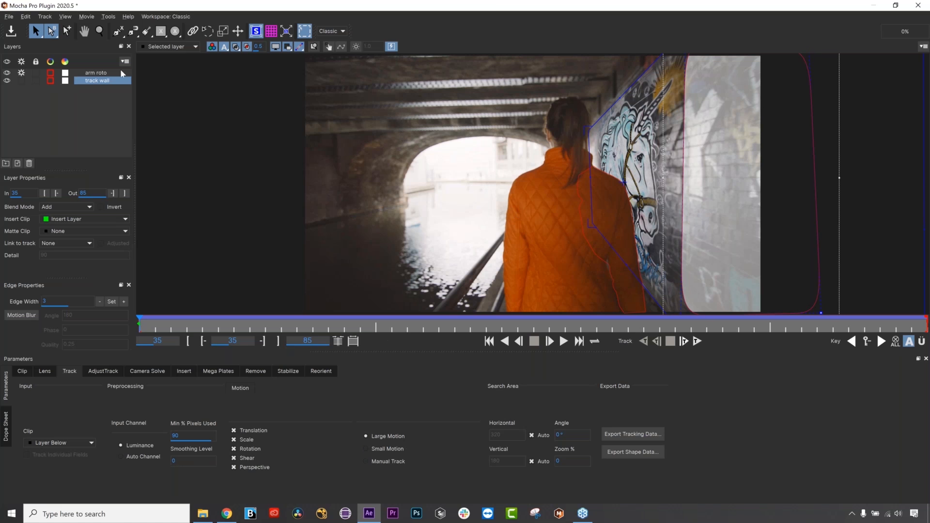
# Draw a small rectangle spline on the dark tunnel wall and set its motion to Manual Track.
pyautogui.click(161, 31)
pyautogui.moveTo(323, 111); pyautogui.dragTo(361, 148)
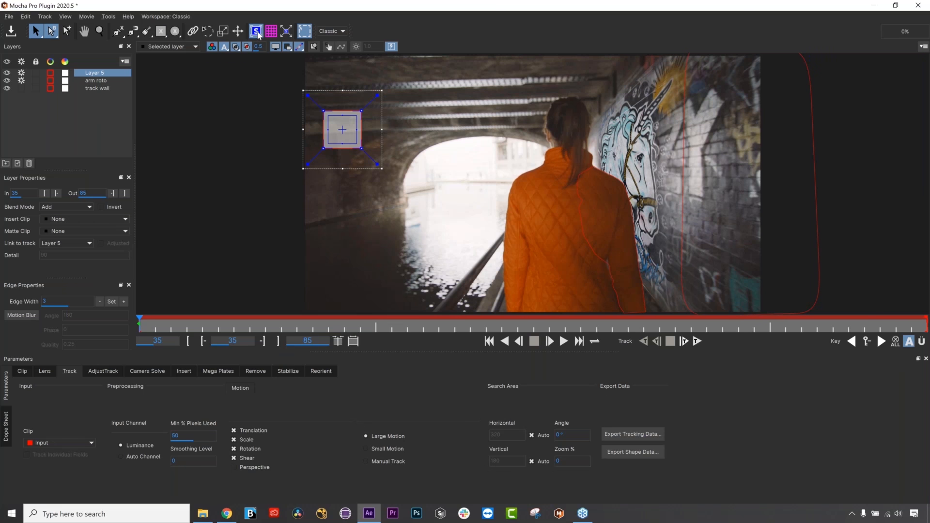
pyautogui.click(256, 32)
pyautogui.click(367, 461)
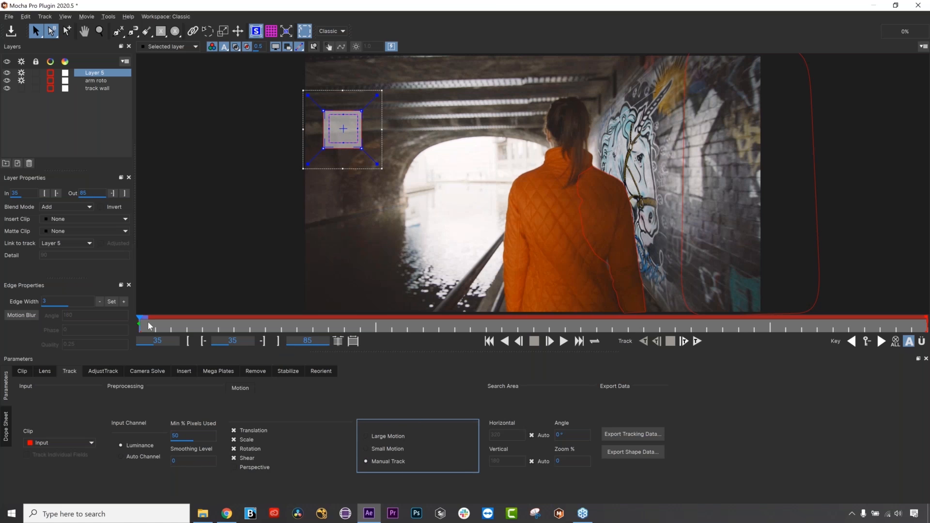
# Reposition the manually tracked rectangle over the arch at frame 64, scrub back to the first frame, and delete its layer.
pyautogui.moveTo(195, 324); pyautogui.dragTo(597, 321)
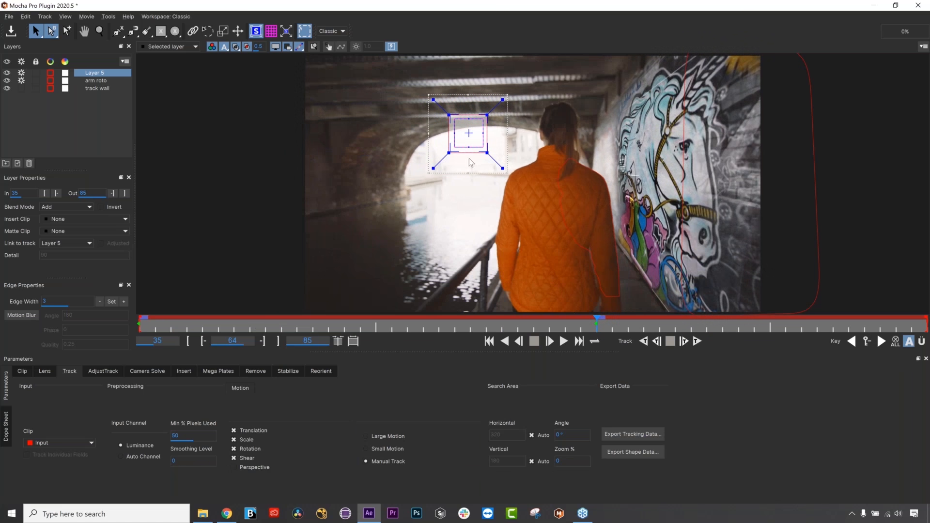
pyautogui.moveTo(581, 319); pyautogui.dragTo(374, 291)
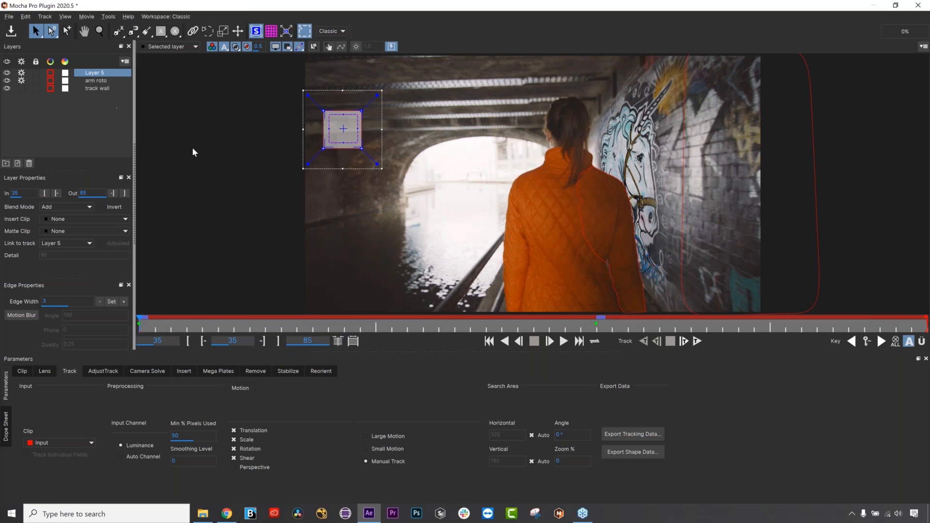
pyautogui.click(29, 164)
# Select the arm roto layer and examine its spline and keyframes near the start of the shot.
pyautogui.click(108, 73)
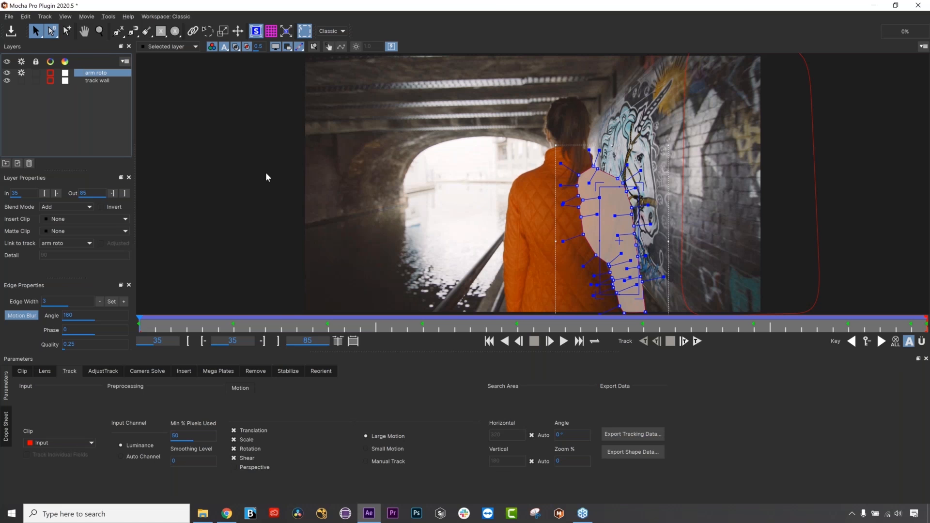
pyautogui.moveTo(141, 320); pyautogui.dragTo(105, 295)
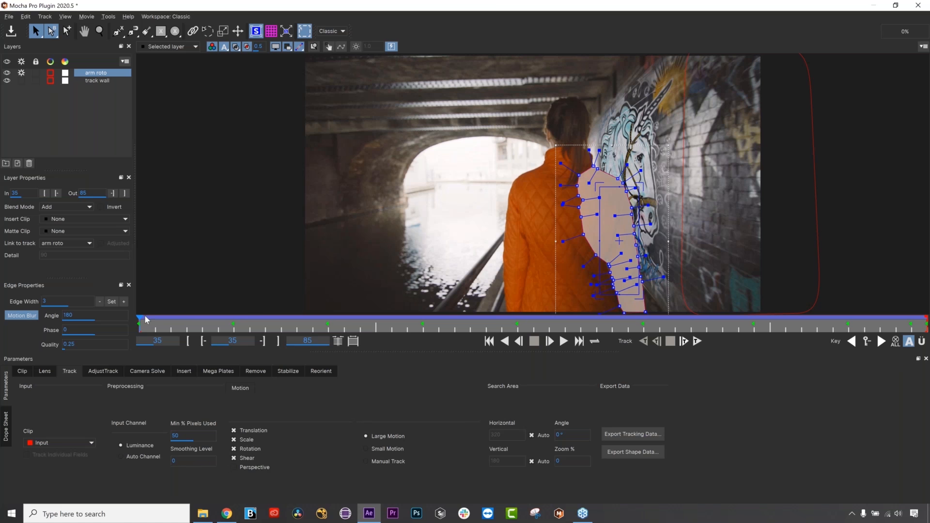
pyautogui.moveTo(175, 315); pyautogui.dragTo(109, 246)
# Browse the export formats for the track wall layer's tracking data, then close the dialog without exporting.
pyautogui.click(685, 96)
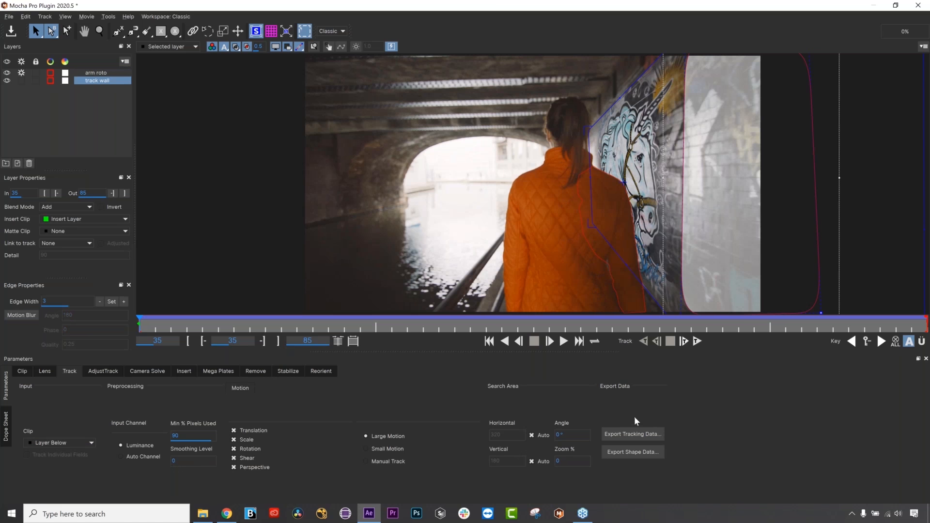
pyautogui.click(634, 434)
pyautogui.click(441, 243)
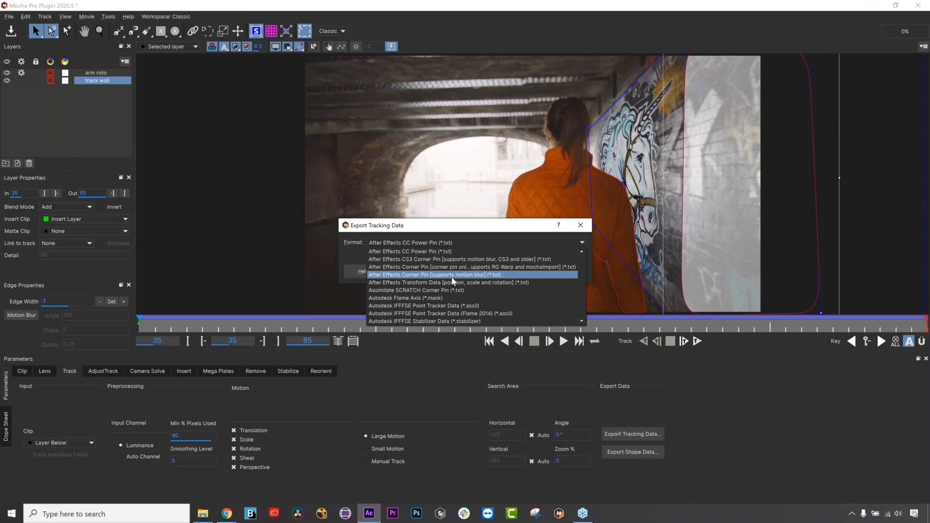
pyautogui.scroll(-3, 580, 272)
pyautogui.moveTo(581, 275); pyautogui.dragTo(578, 299)
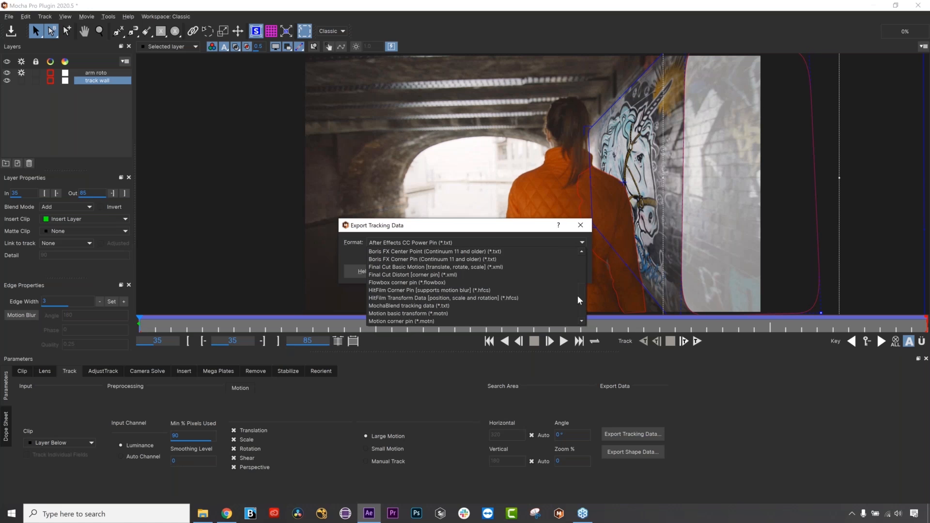
pyautogui.moveTo(578, 297); pyautogui.dragTo(577, 307)
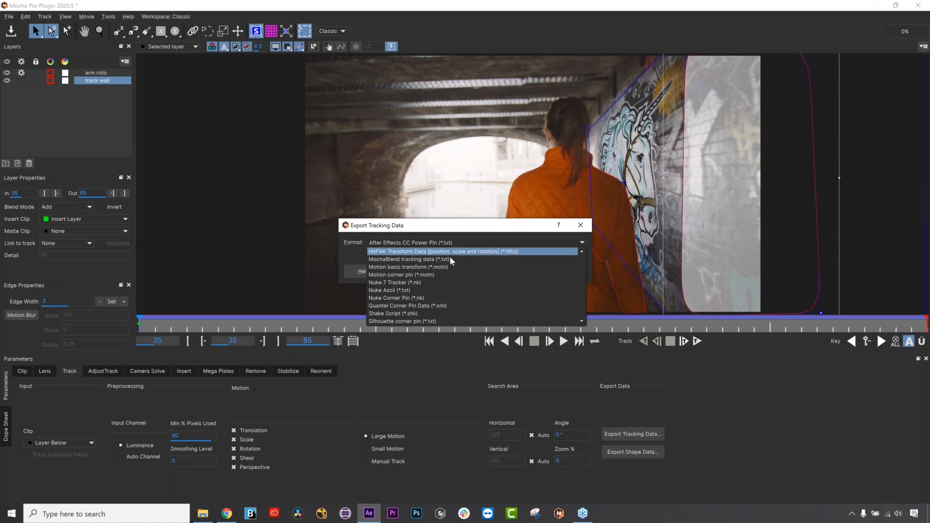
pyautogui.click(524, 233)
pyautogui.click(584, 231)
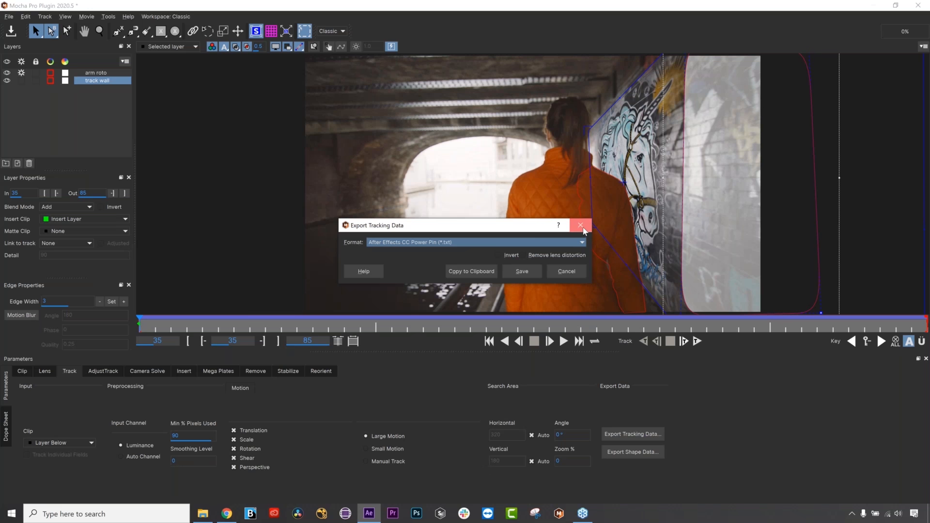
# Browse the export formats for the track wall layer's shape data, keep Mocha shape data for AE, and cancel without exporting.
pyautogui.click(633, 454)
pyautogui.click(468, 242)
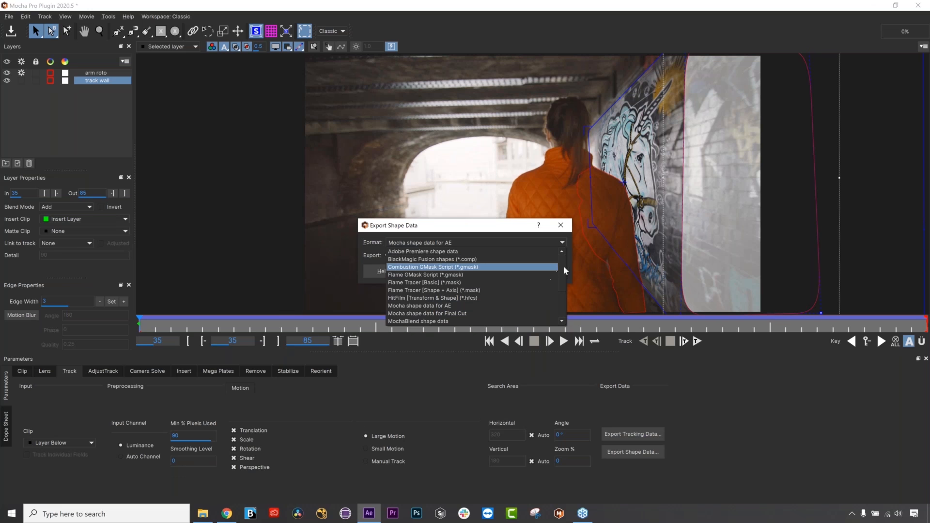
pyautogui.scroll(-2, 562, 267)
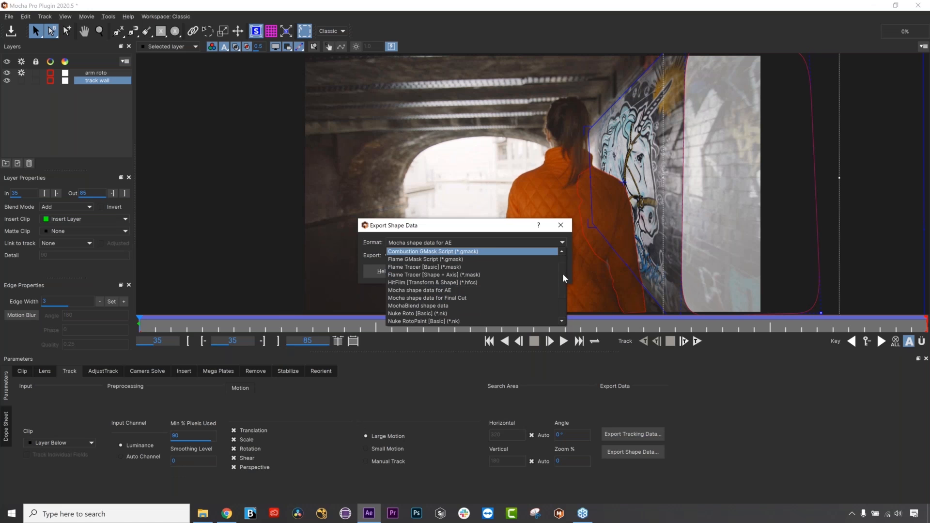
pyautogui.scroll(-1, 563, 274)
pyautogui.scroll(-1, 563, 278)
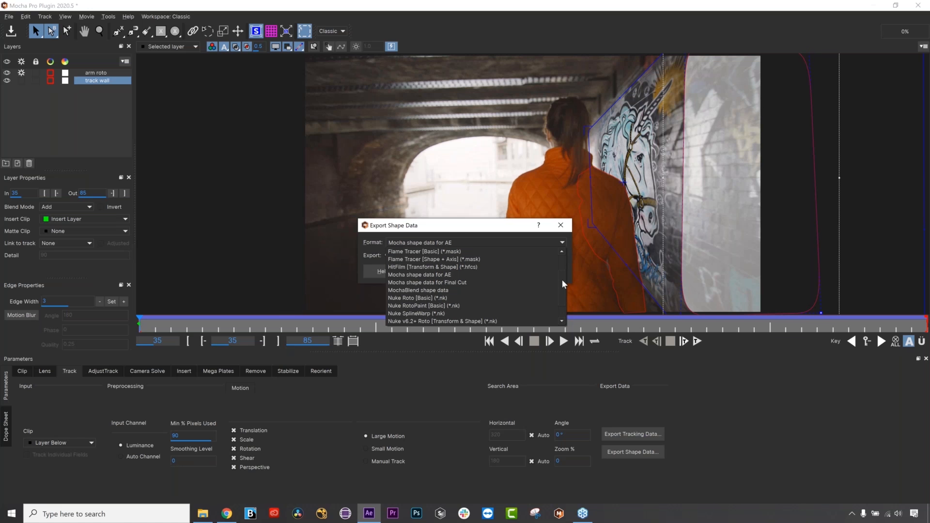
pyautogui.scroll(-1, 562, 286)
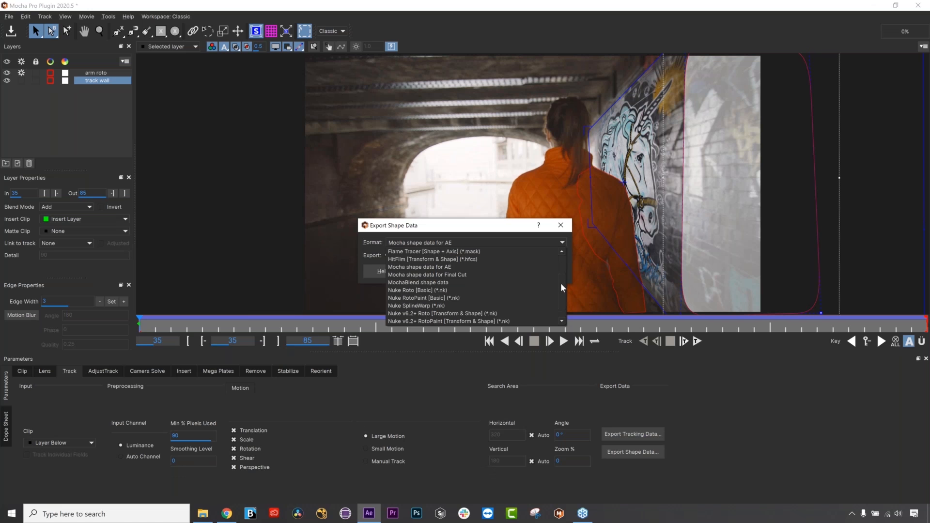
pyautogui.scroll(-2, 560, 286)
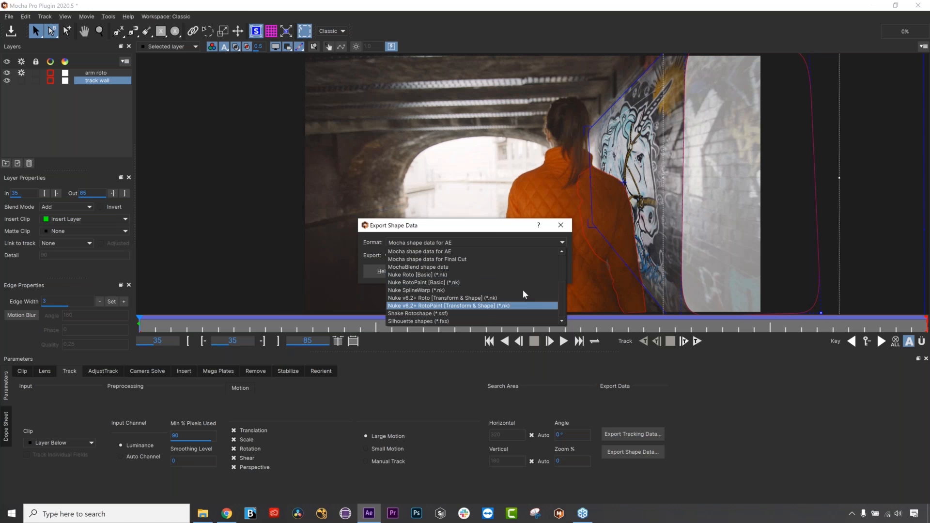
pyautogui.click(519, 251)
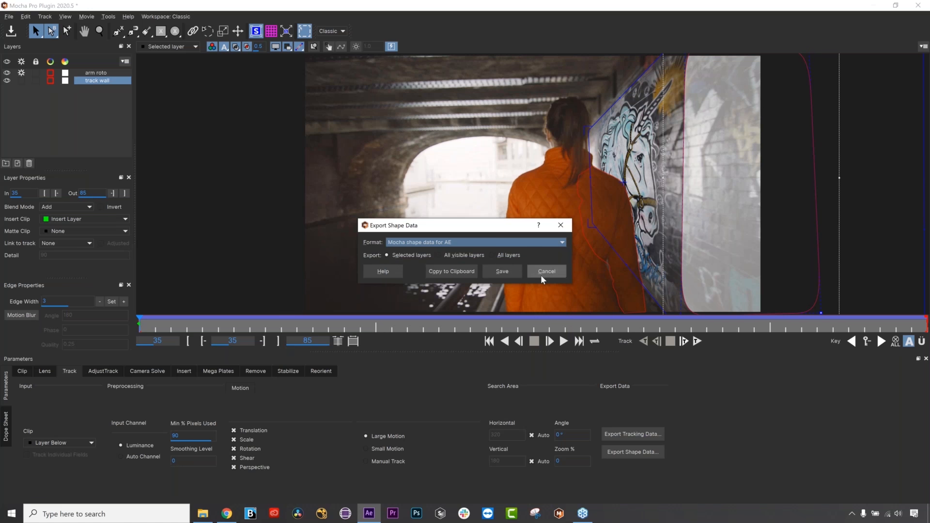
pyautogui.click(541, 276)
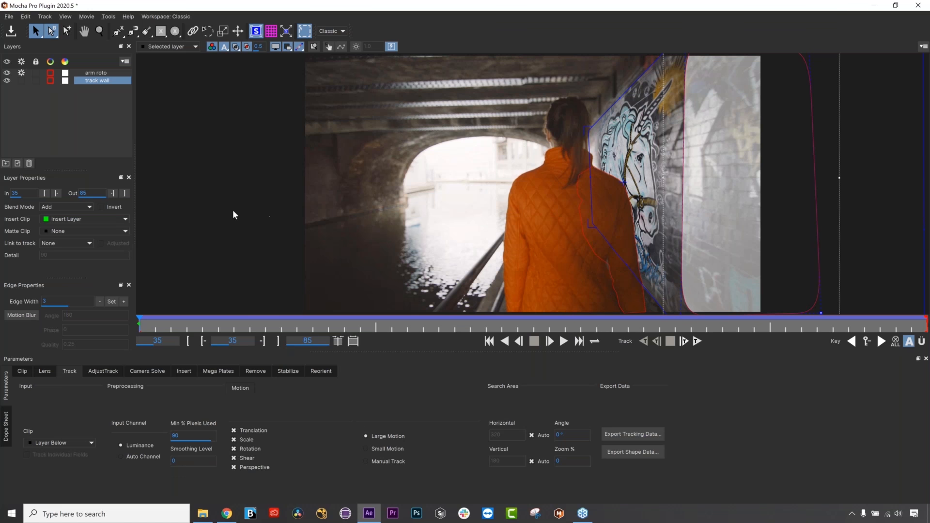
# Review the insert clip choices for the track wall layer, keeping Insert Layer, and examine the wall surface area.
pyautogui.click(107, 219)
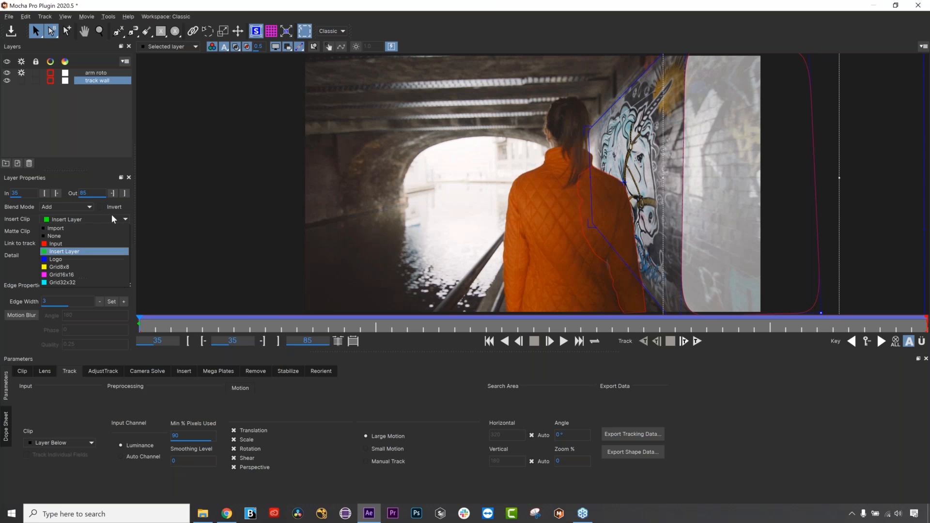
pyautogui.click(70, 253)
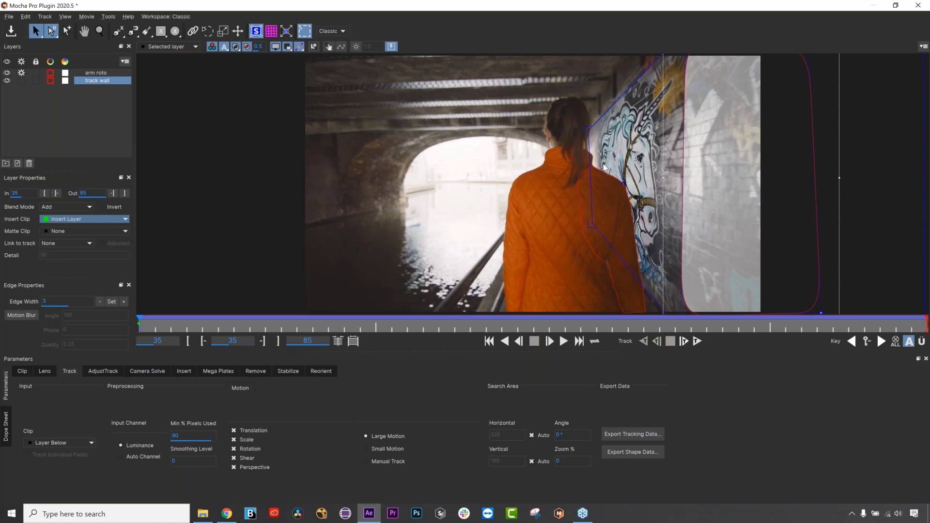
pyautogui.moveTo(625, 183)
pyautogui.mouseDown()
pyautogui.moveTo(630, 161)
pyautogui.moveTo(618, 187)
pyautogui.mouseUp()
pyautogui.moveTo(638, 157); pyautogui.dragTo(616, 191)
pyautogui.moveTo(600, 223); pyautogui.dragTo(607, 214)
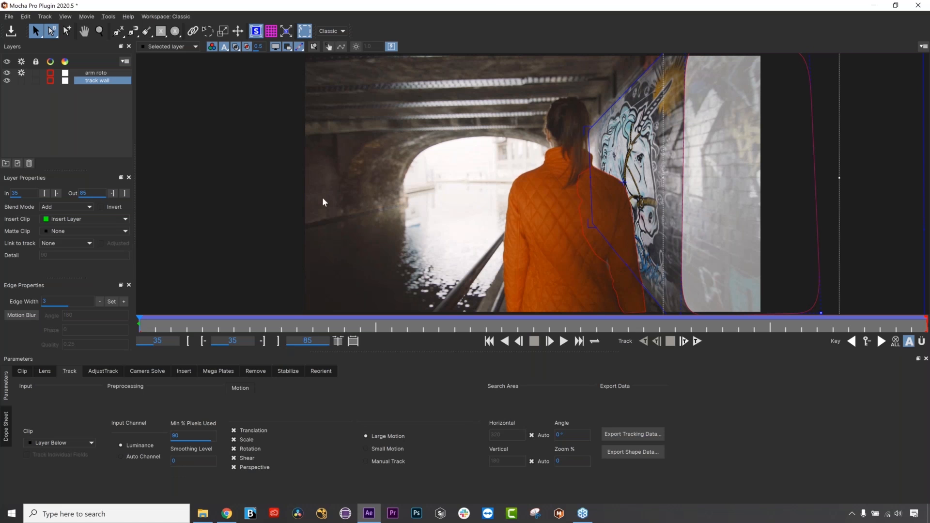
# Show the track wall layer's Insert compositing settings, then save the Mocha project and return to After Effects.
pyautogui.click(192, 372)
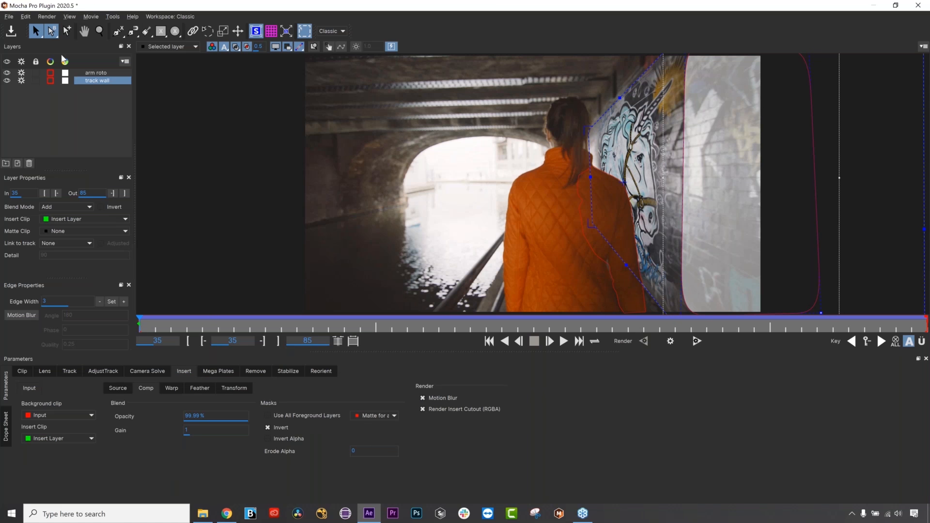
pyautogui.click(12, 34)
pyautogui.click(918, 8)
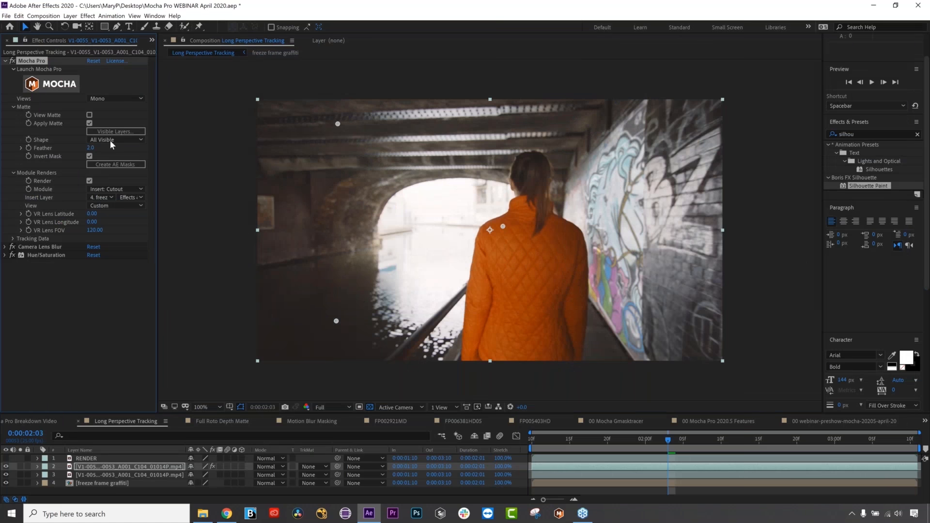
# Confirm the Mocha Pro matte's visible layers with only arm roto shown, keeping the Insert: Cutout module render enabled.
pyautogui.click(125, 131)
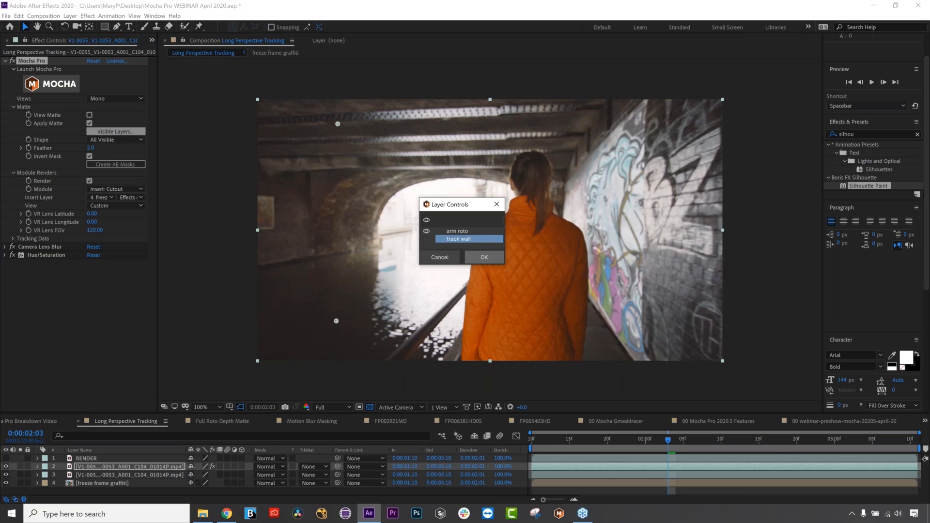
pyautogui.click(484, 257)
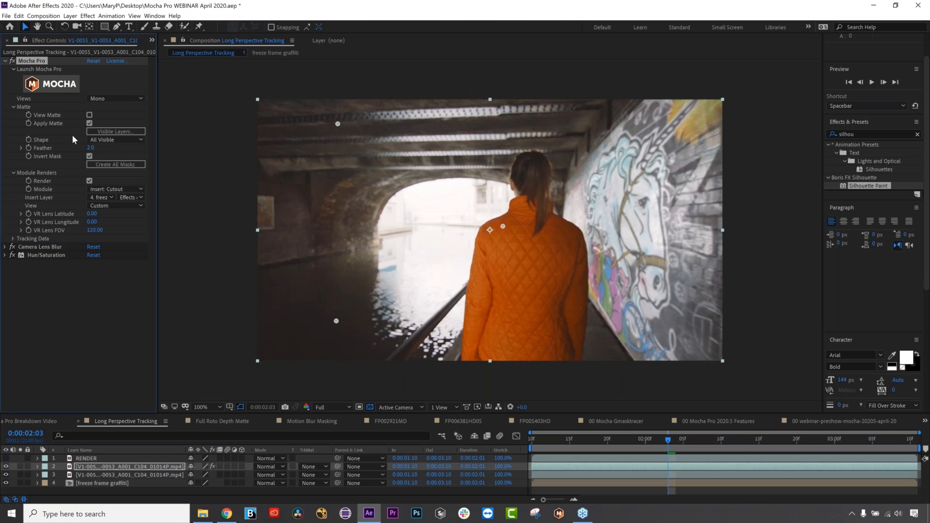
pyautogui.click(89, 181)
# Fit the composition in the viewer and preview the tracked graffiti insert from the first frame.
pyautogui.click(213, 404)
pyautogui.click(216, 235)
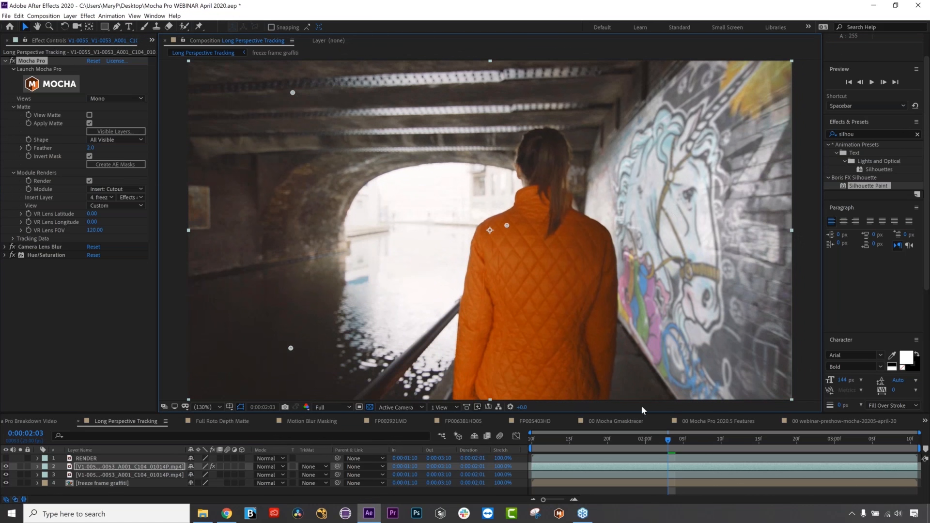
pyautogui.click(622, 441)
pyautogui.moveTo(588, 451); pyautogui.dragTo(462, 438)
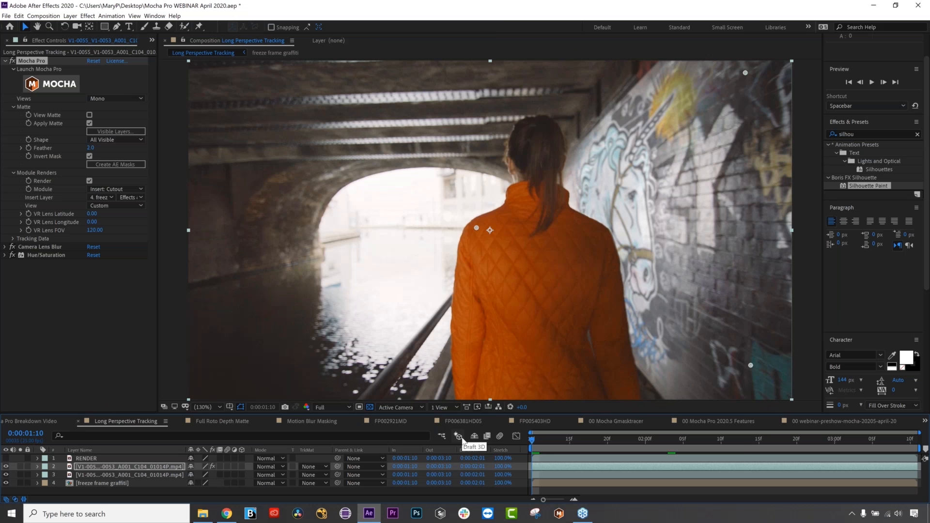
pyautogui.press('space')
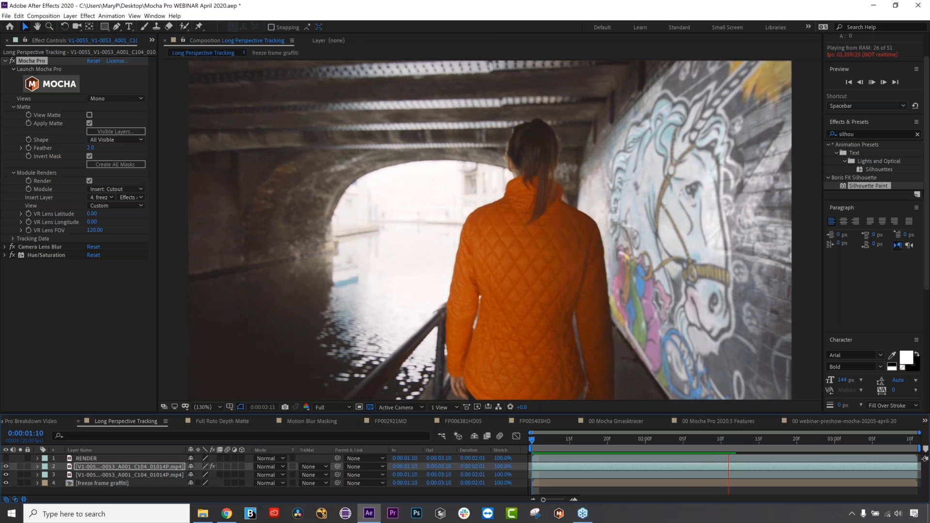
pyautogui.press('space')
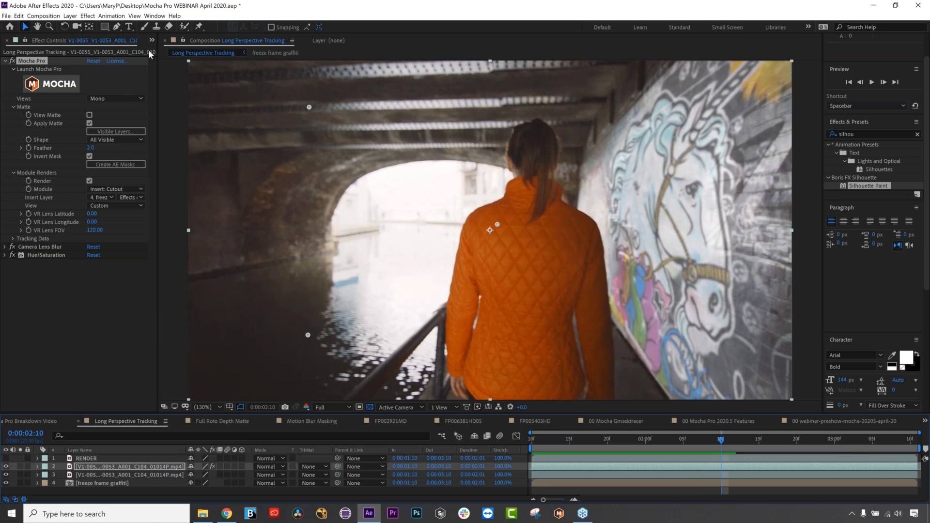
# Open the Motion Blur Masking composition from the project's items.
pyautogui.click(152, 41)
pyautogui.click(172, 63)
pyautogui.click(73, 202)
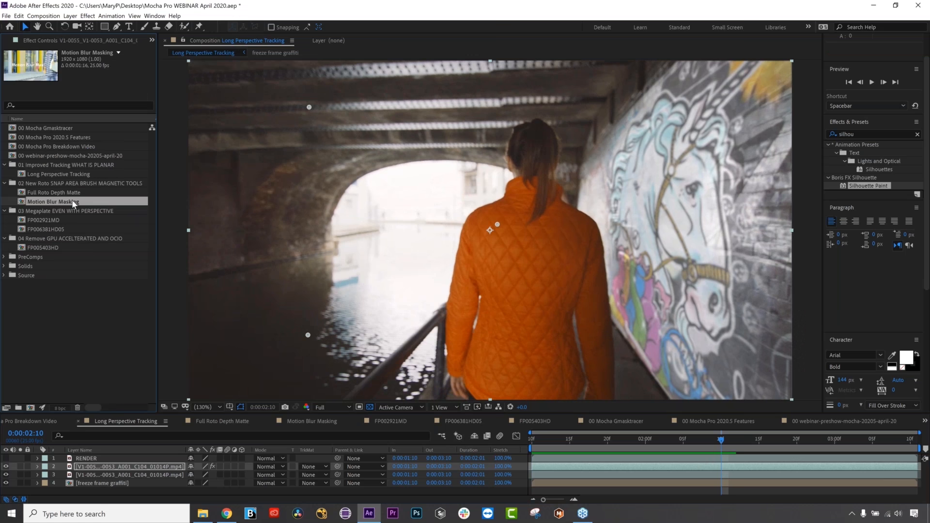
pyautogui.doubleClick(72, 200)
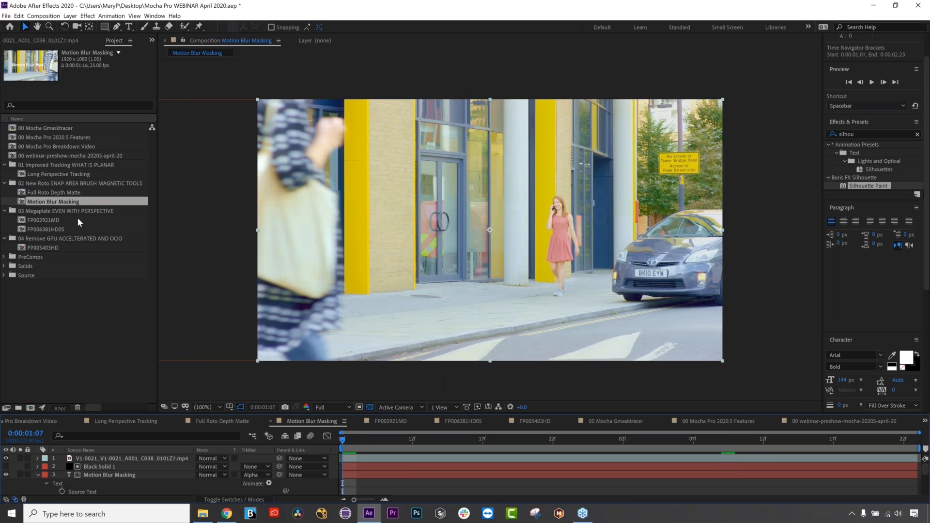
# Collapse the Motion Blur Masking text layer, review the layer stack, and select the topmost footage layer to show its Mocha Pro effect.
pyautogui.click(44, 36)
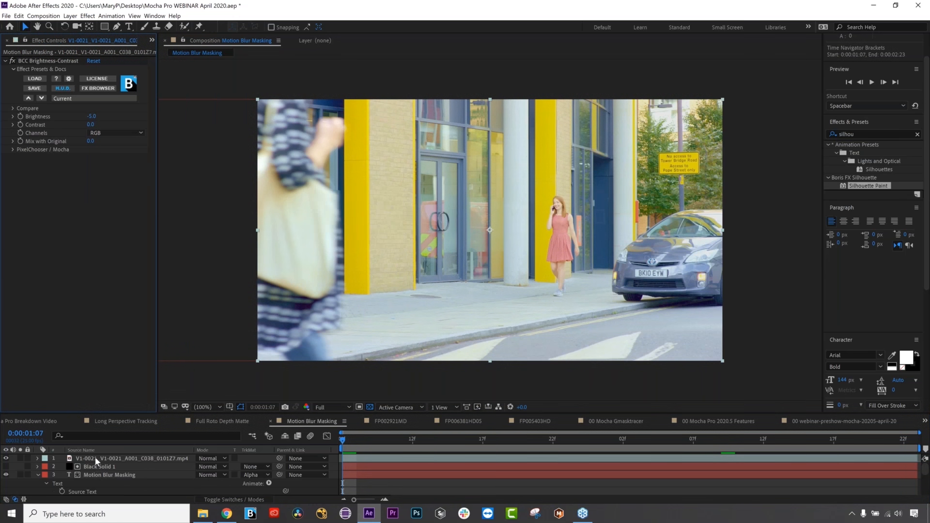
pyautogui.click(101, 476)
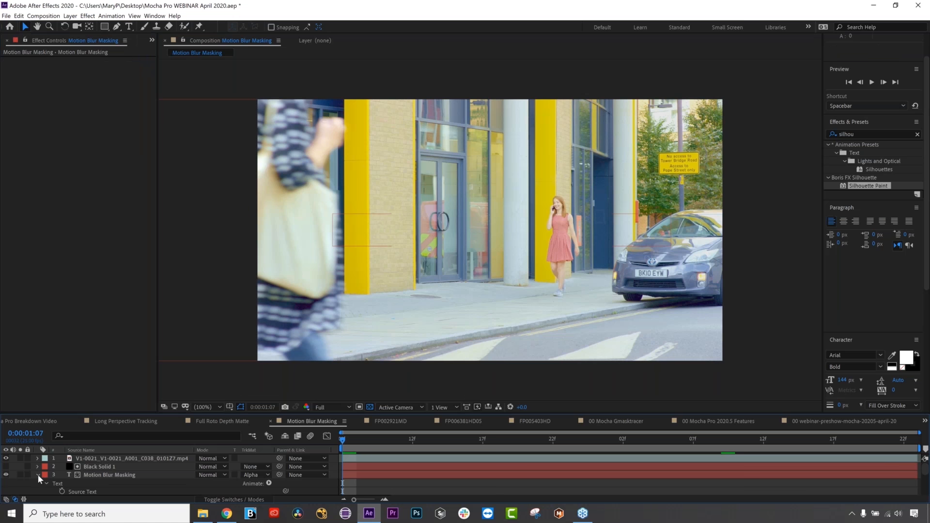
pyautogui.click(38, 475)
pyautogui.click(92, 483)
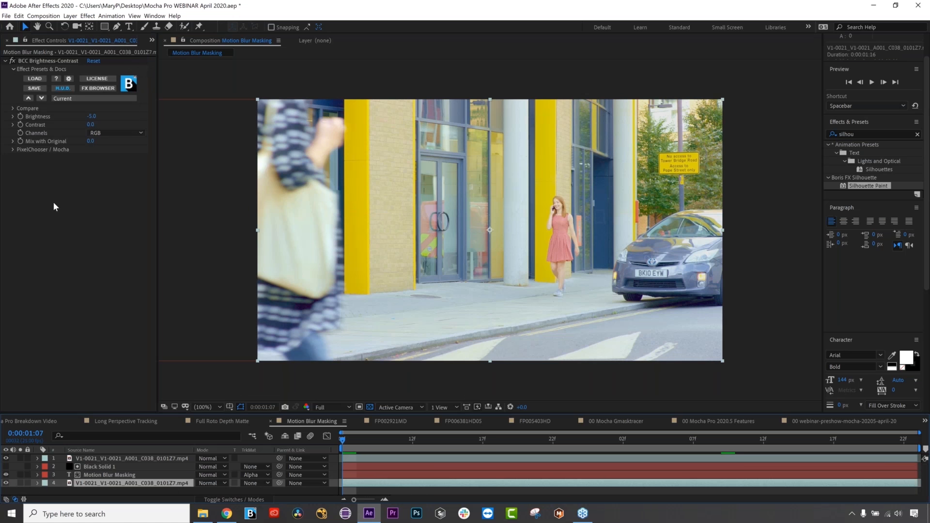
pyautogui.click(93, 476)
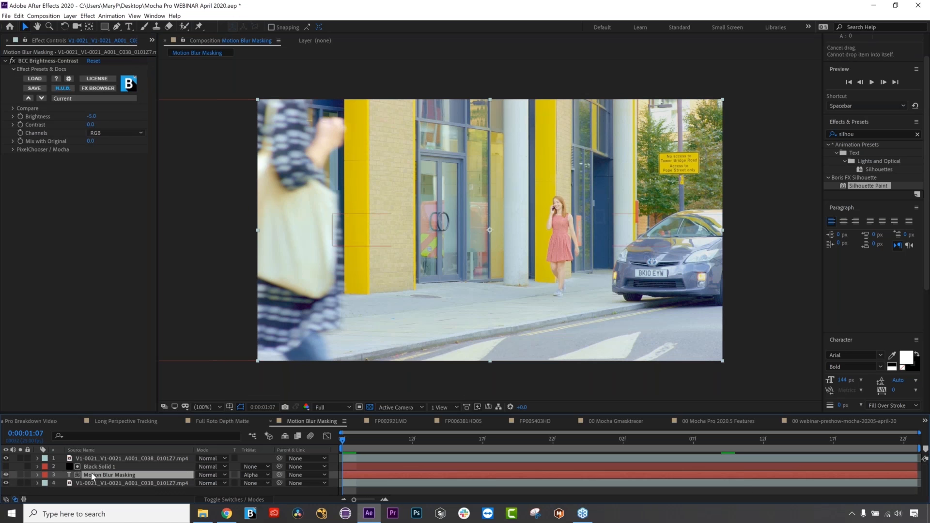
pyautogui.click(96, 466)
pyautogui.click(97, 459)
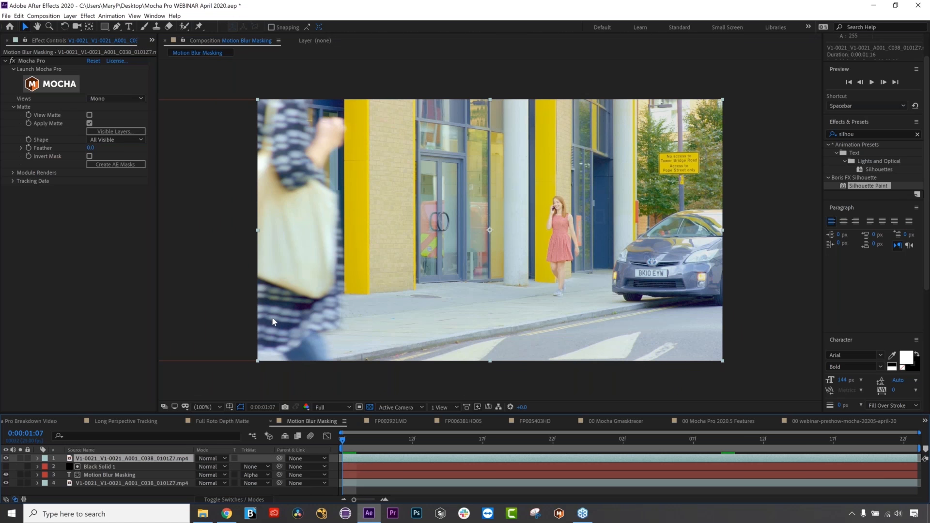
# Launch Mocha for the top clip, select Layer 1's spline to inspect its motion blur edge properties, and exit without saving.
pyautogui.click(70, 86)
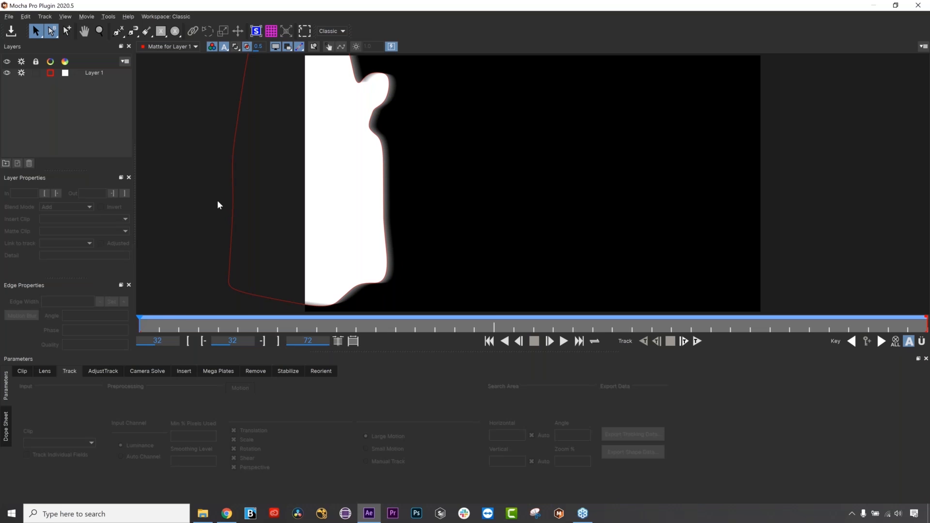
pyautogui.click(383, 194)
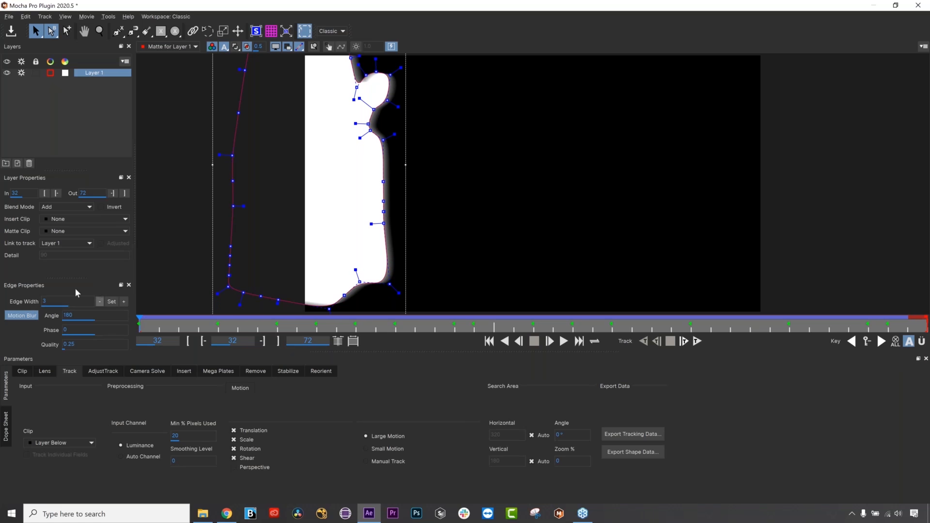
pyautogui.click(911, 5)
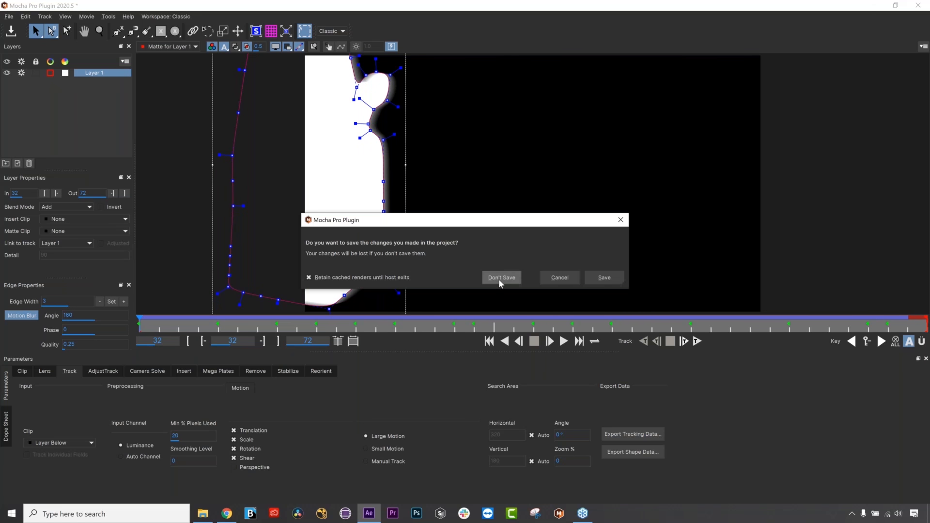
pyautogui.click(499, 278)
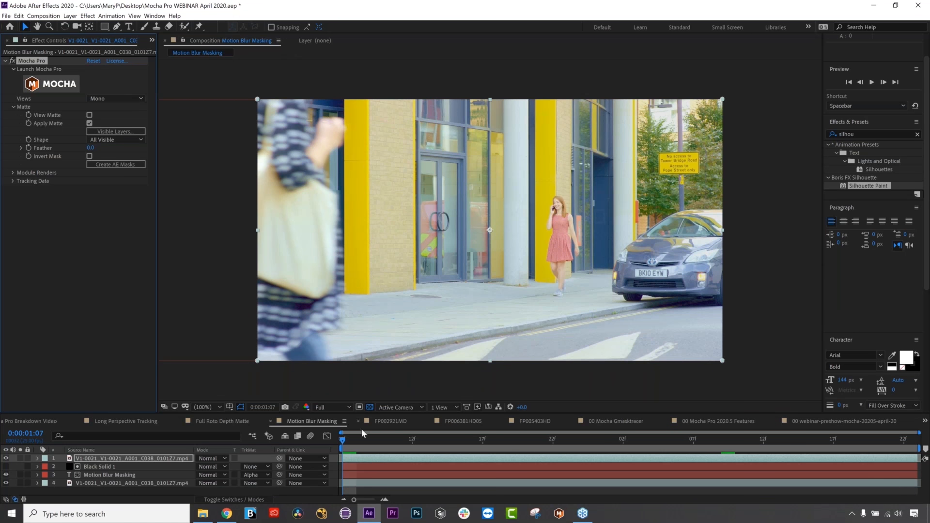
# Preview the Motion Blur Masking composition to check the woman passing in front of the title.
pyautogui.press('h')
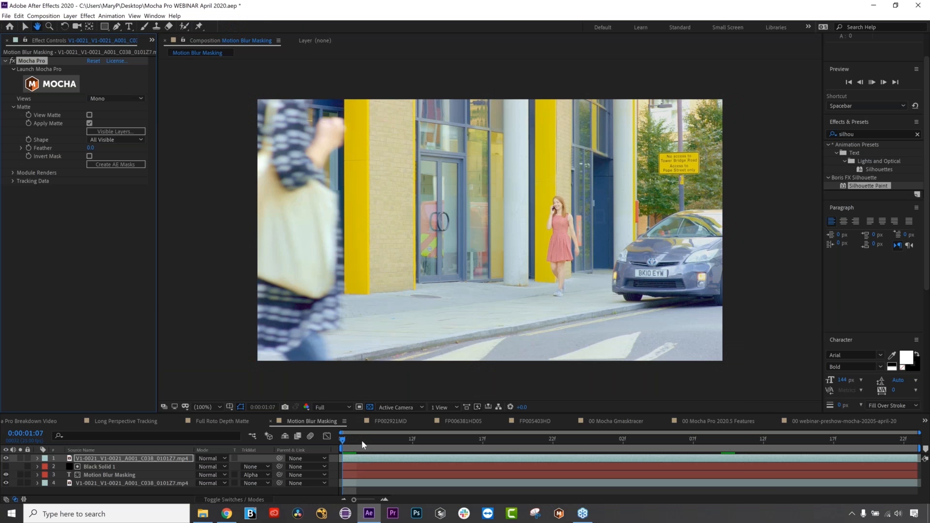
pyautogui.press('space')
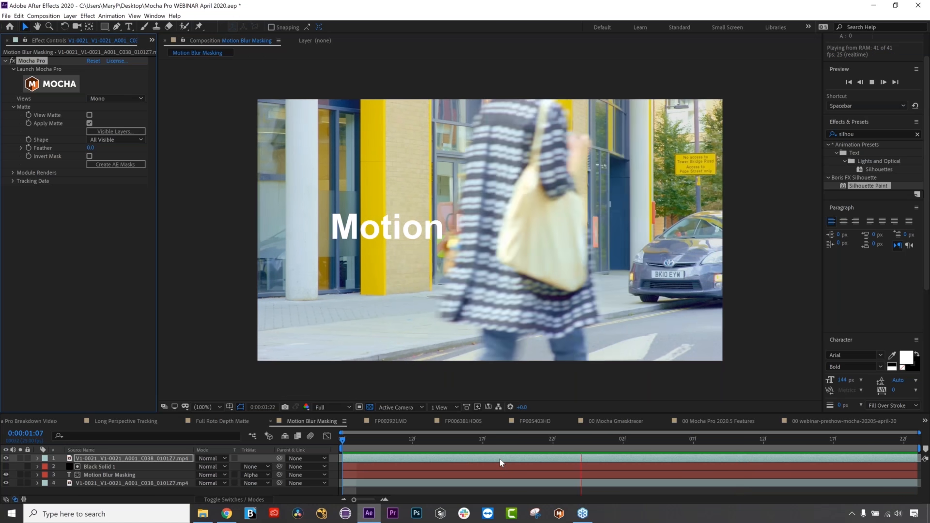
pyautogui.press('space')
pyautogui.moveTo(514, 444); pyautogui.dragTo(482, 444)
pyautogui.press('space')
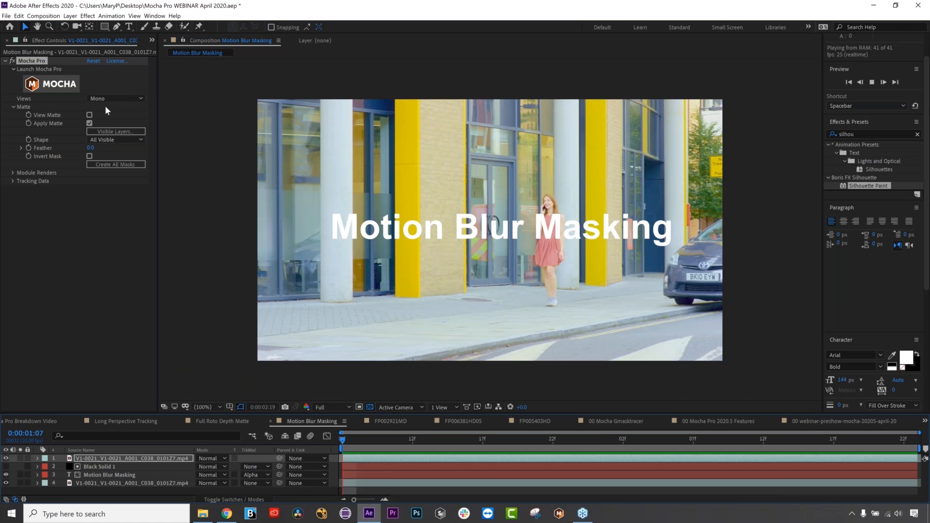
# Stop the preview and open the Full Roto Depth Matte composition from the project's items.
pyautogui.click(152, 40)
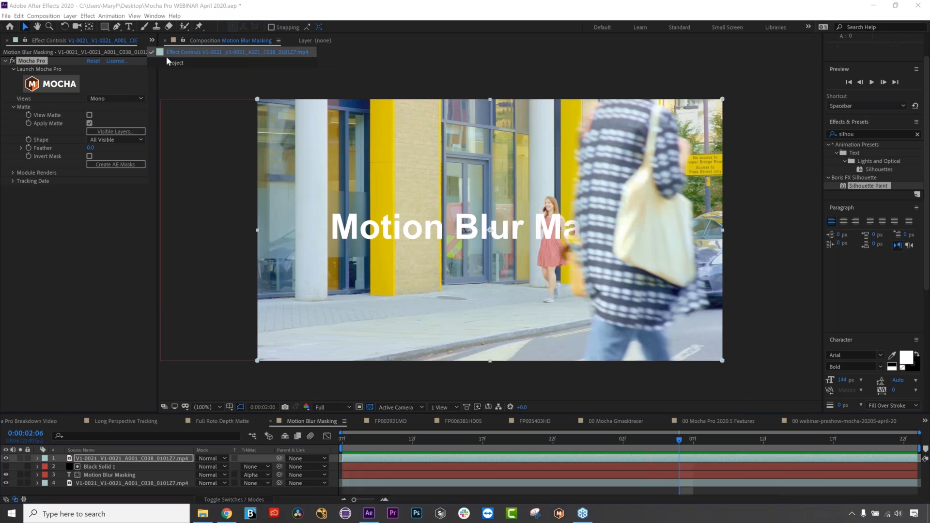
pyautogui.click(170, 61)
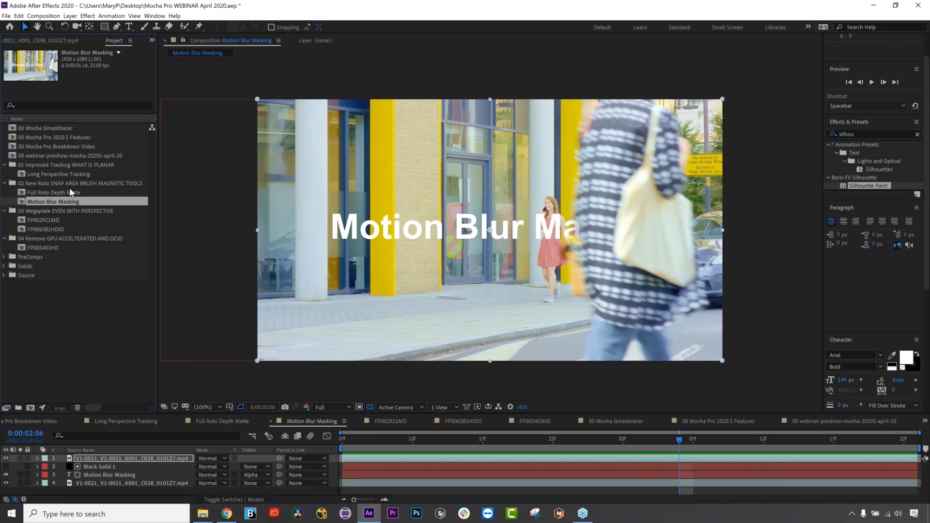
pyautogui.doubleClick(69, 190)
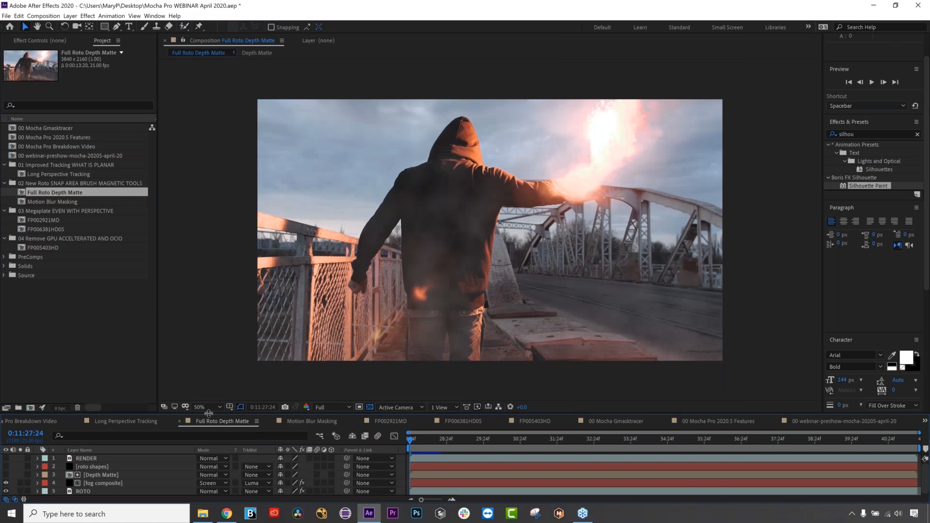
# Enlarge the timeline area, hide the fog composite layer, and preview the original footage without fog.
pyautogui.moveTo(208, 410); pyautogui.dragTo(208, 396)
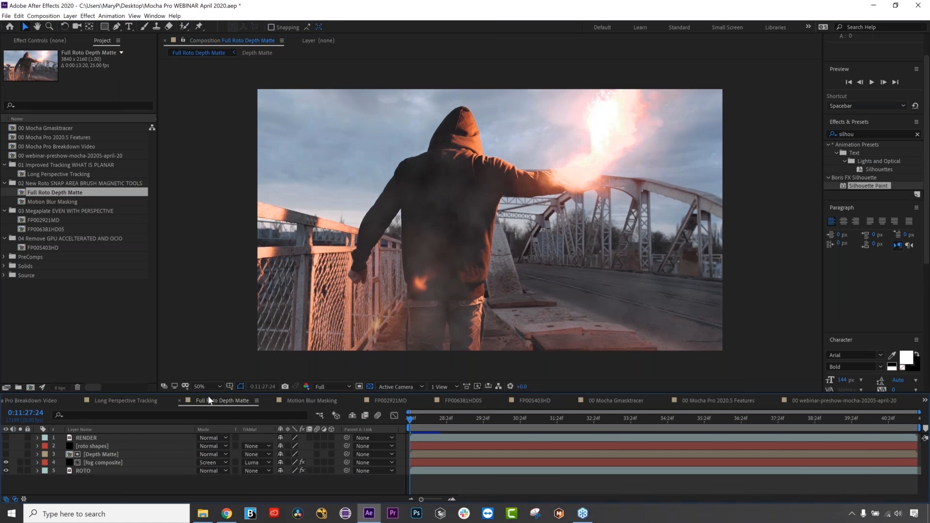
pyautogui.click(5, 463)
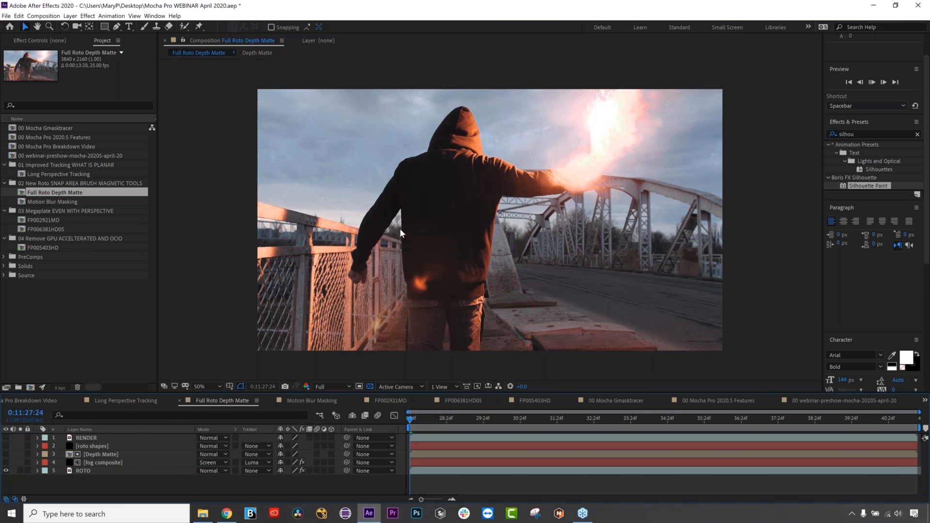
pyautogui.press('space')
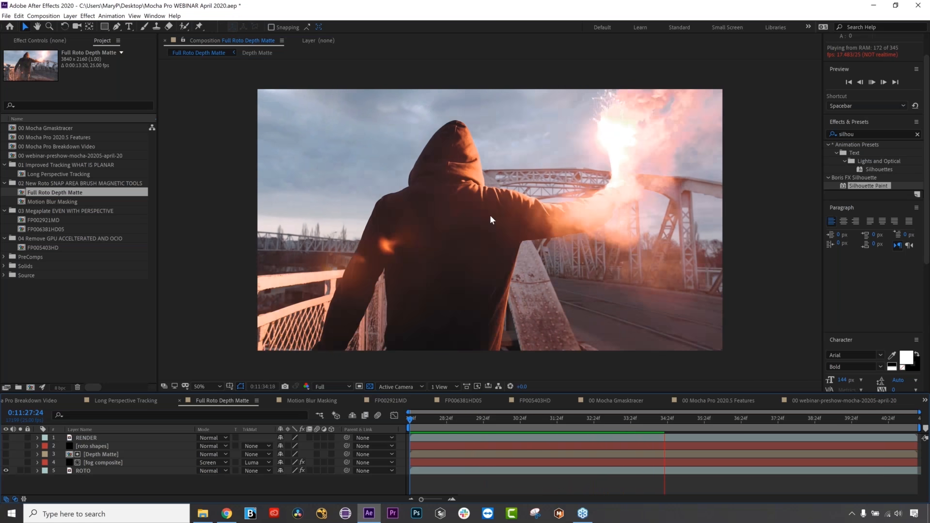
pyautogui.moveTo(481, 419); pyautogui.dragTo(426, 415)
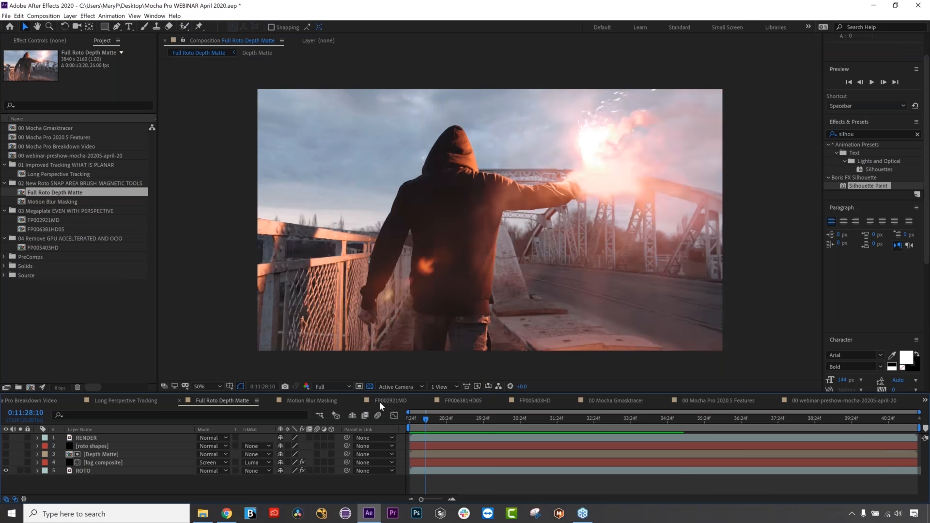
pyautogui.press('space')
# Show the fog composite layer's BCC Particle Illusion effect controls and make the layer visible again.
pyautogui.click(88, 462)
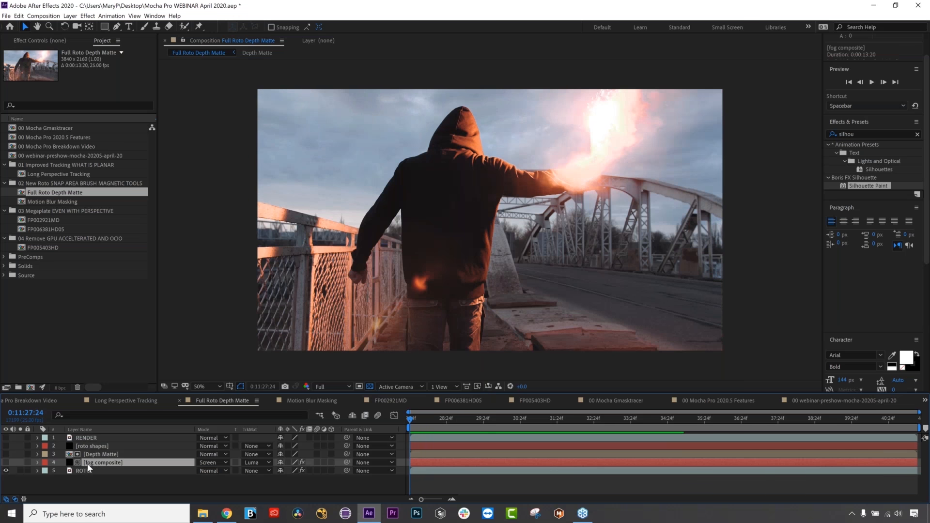
pyautogui.click(39, 41)
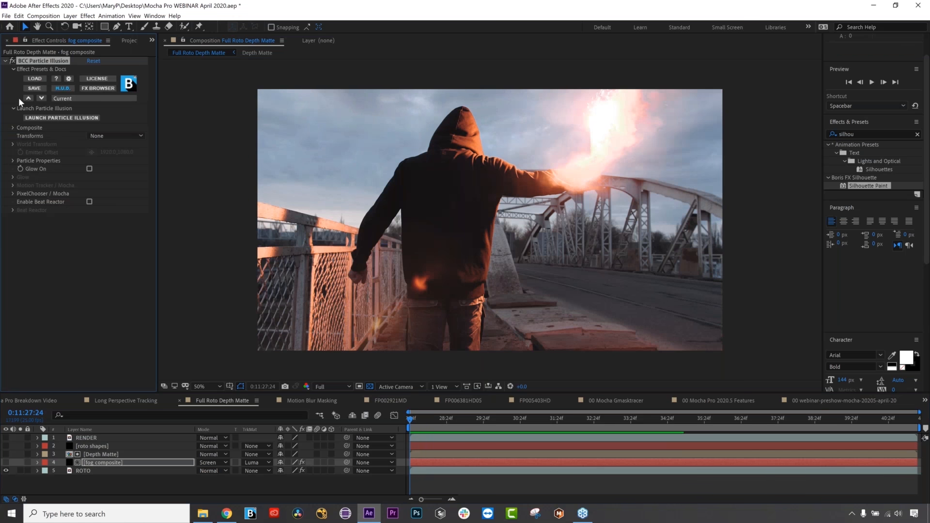
pyautogui.click(6, 462)
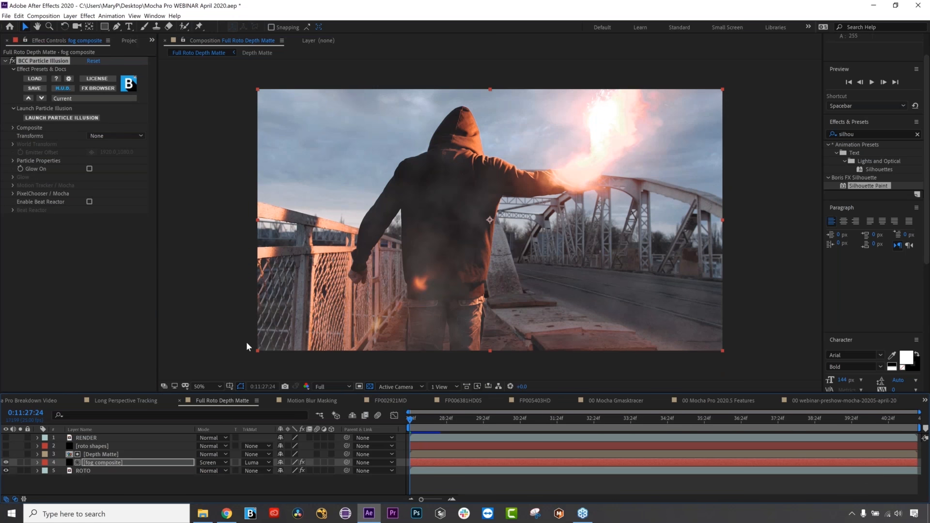
# Open the Depth Matte precomp, preview the grayscale matte's motion, and fit the frame to the viewer.
pyautogui.click(98, 455)
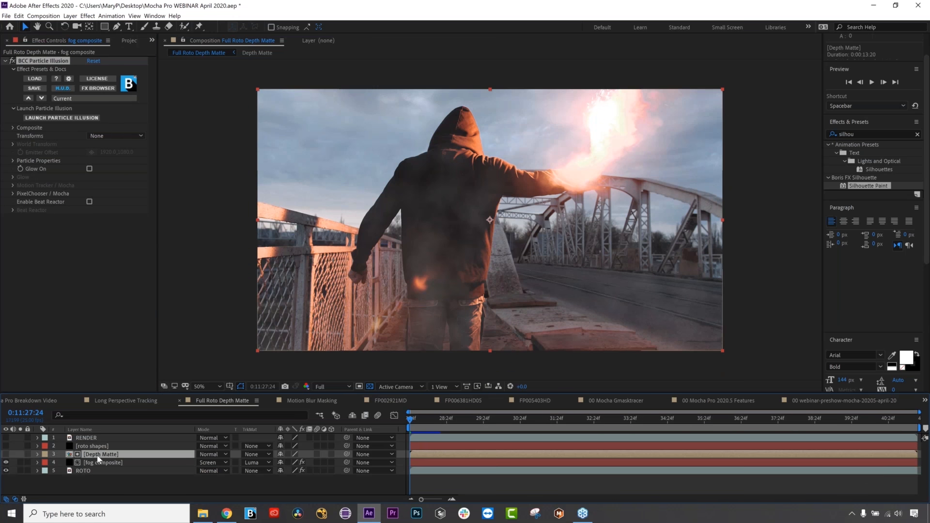
pyautogui.doubleClick(98, 456)
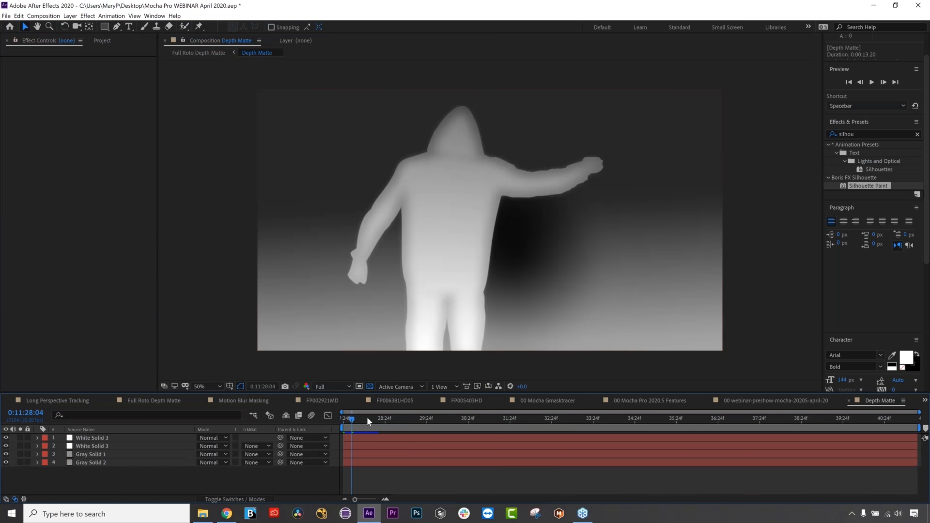
pyautogui.press('space')
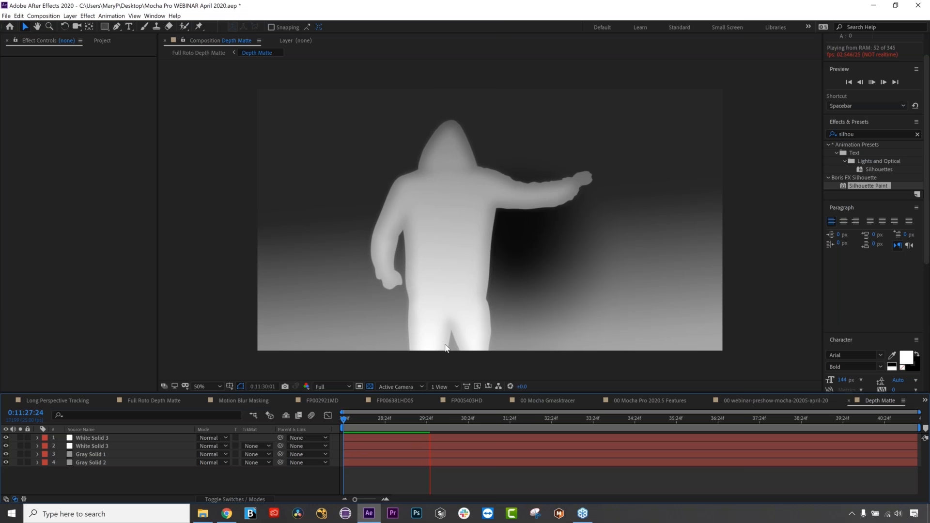
pyautogui.press('space')
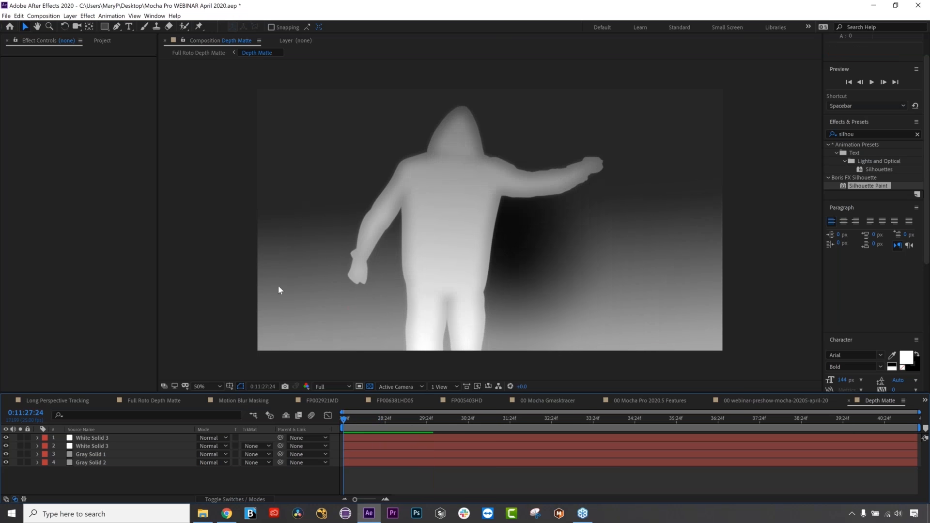
pyautogui.click(219, 387)
pyautogui.click(216, 218)
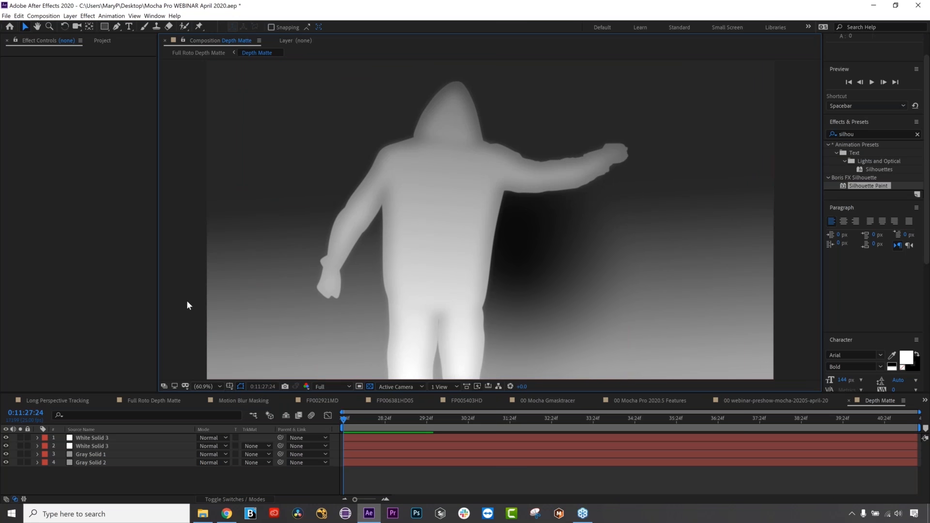
# Return to the Full Roto Depth Matte composition and compare the shot with the fog composite layer off and on.
pyautogui.click(141, 400)
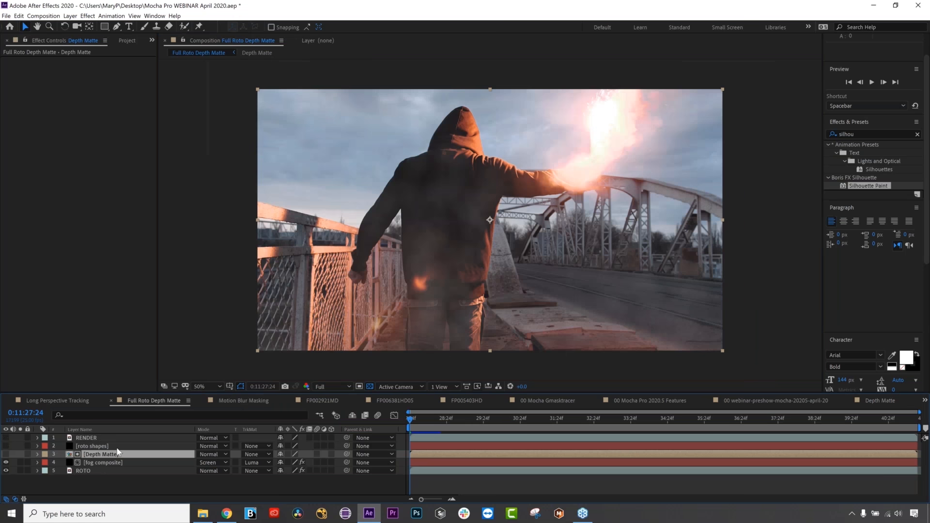
pyautogui.click(258, 462)
pyautogui.click(164, 482)
pyautogui.click(164, 480)
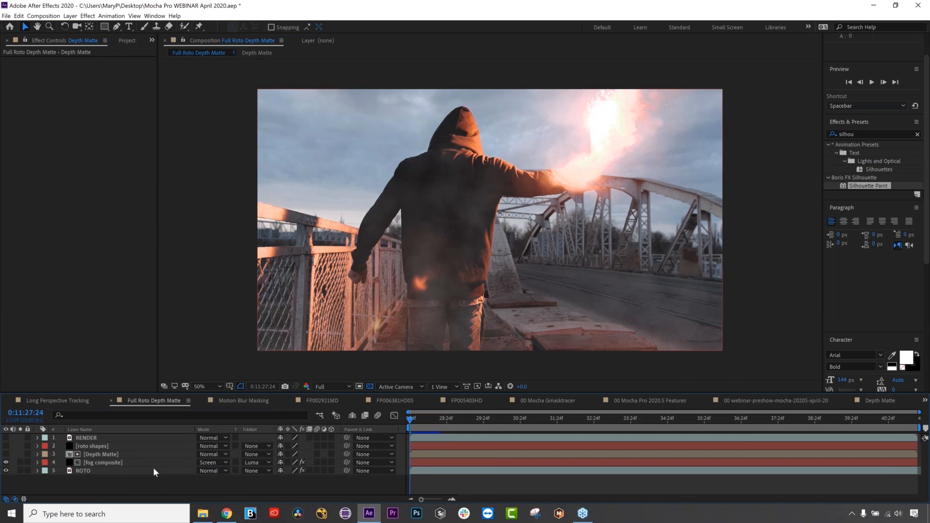
pyautogui.click(5, 463)
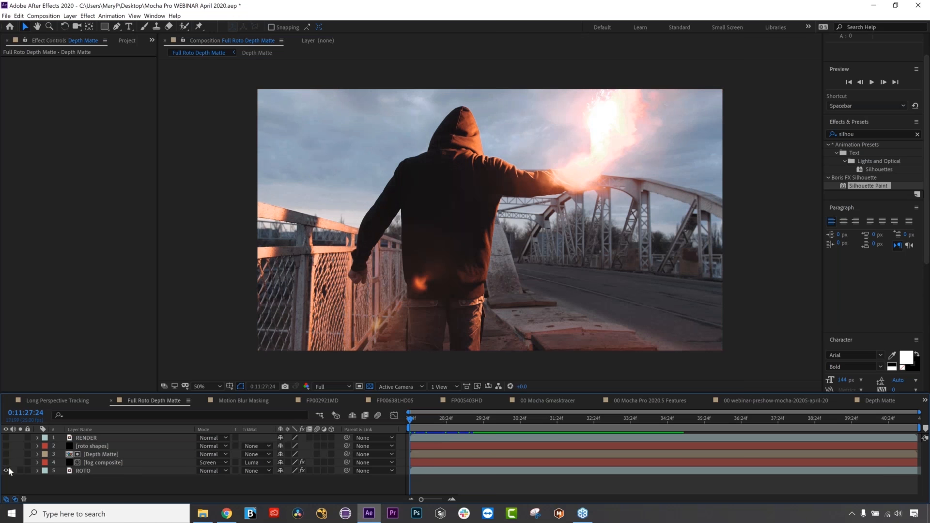
pyautogui.click(6, 462)
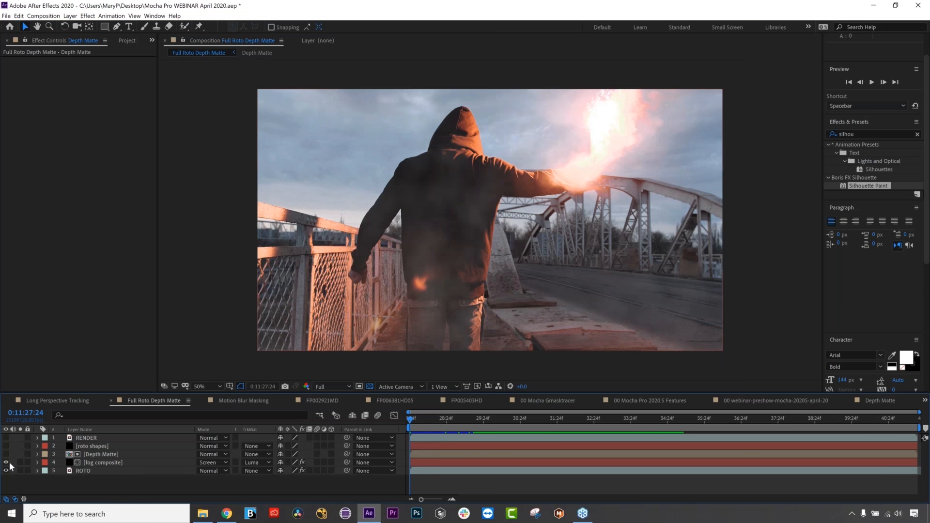
# Launch Mocha for the ROTO layer and select the layers from flare arm through right leg.
pyautogui.click(109, 472)
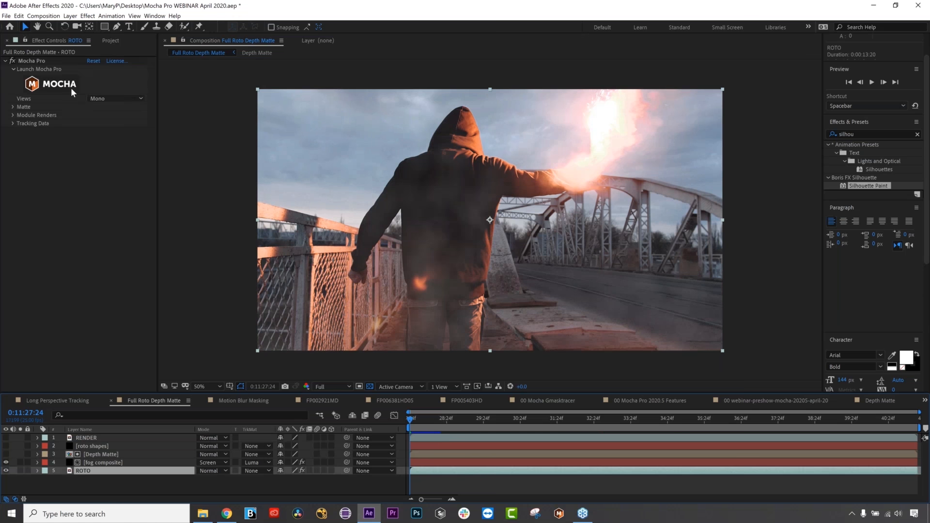
pyautogui.click(71, 89)
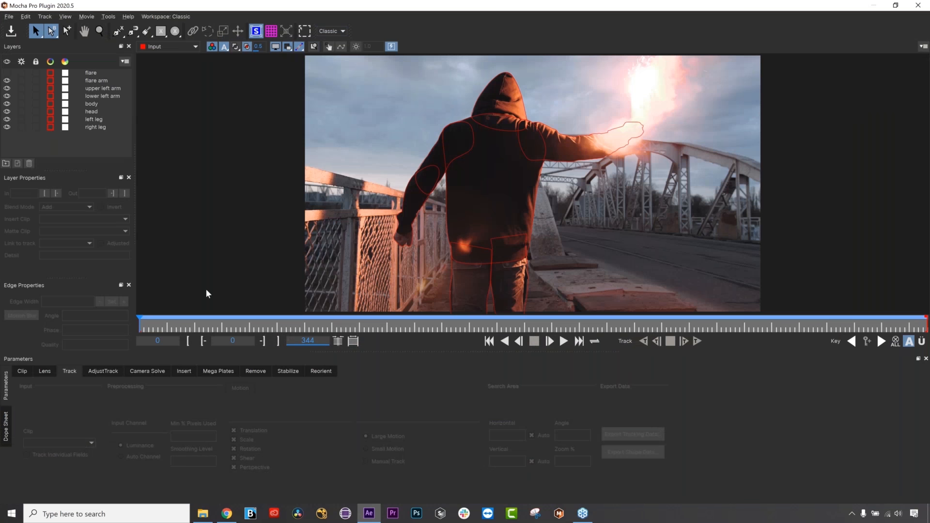
pyautogui.moveTo(140, 318); pyautogui.dragTo(138, 300)
pyautogui.click(100, 81)
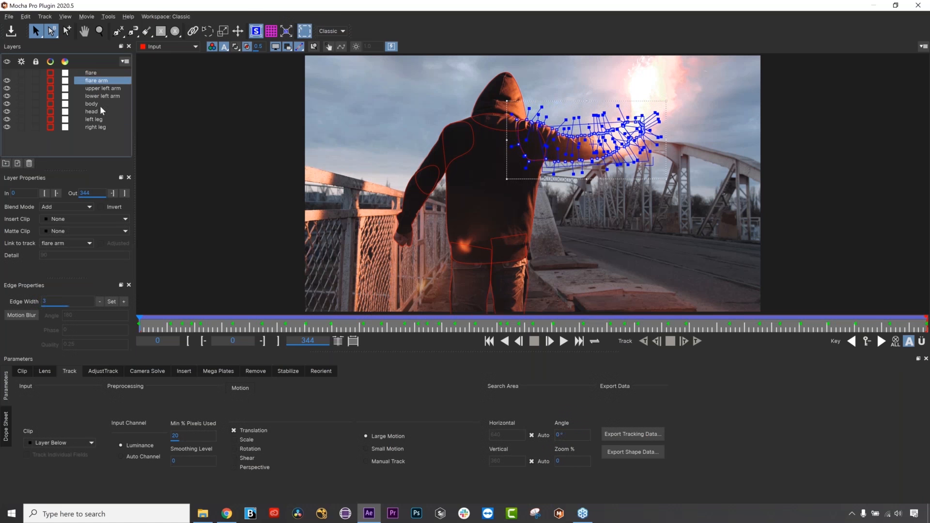
pyautogui.keyDown('shift'); pyautogui.click(100, 127); pyautogui.keyUp('shift')
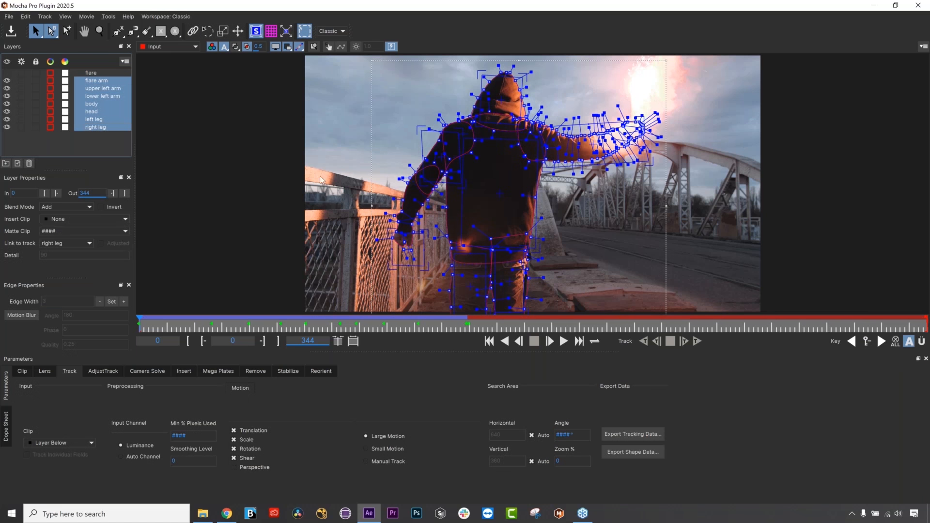
# Display the selected layers' mattes without the planar surface and play the roto, returning to the first frame.
pyautogui.click(235, 50)
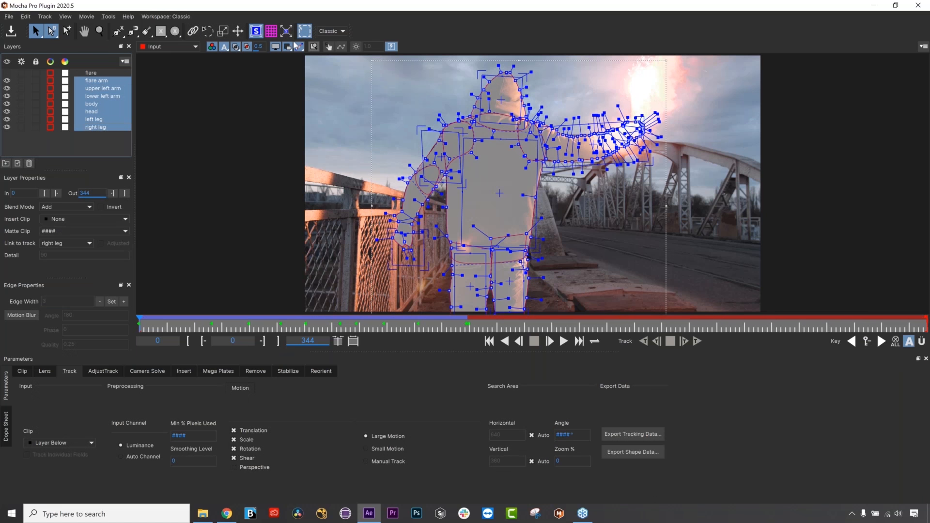
pyautogui.click(262, 31)
pyautogui.press('t')
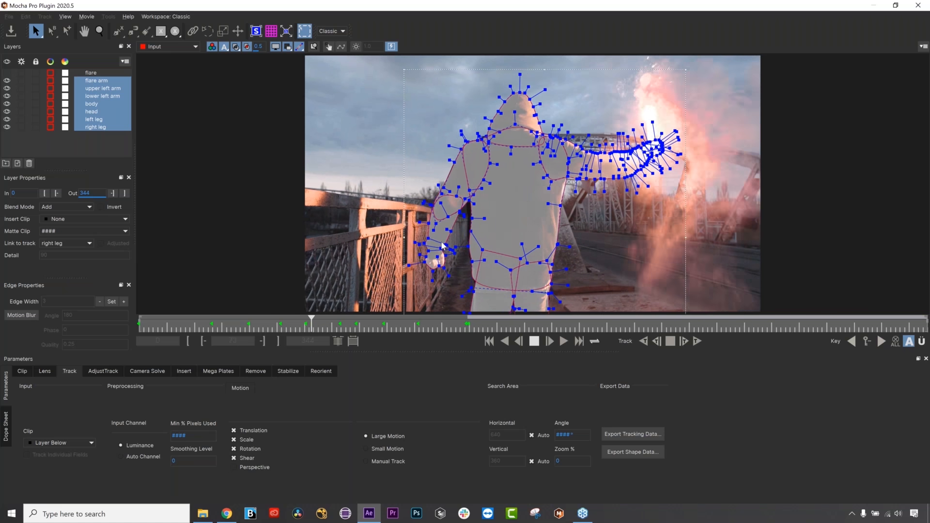
pyautogui.press('space')
pyautogui.moveTo(209, 314); pyautogui.dragTo(139, 316)
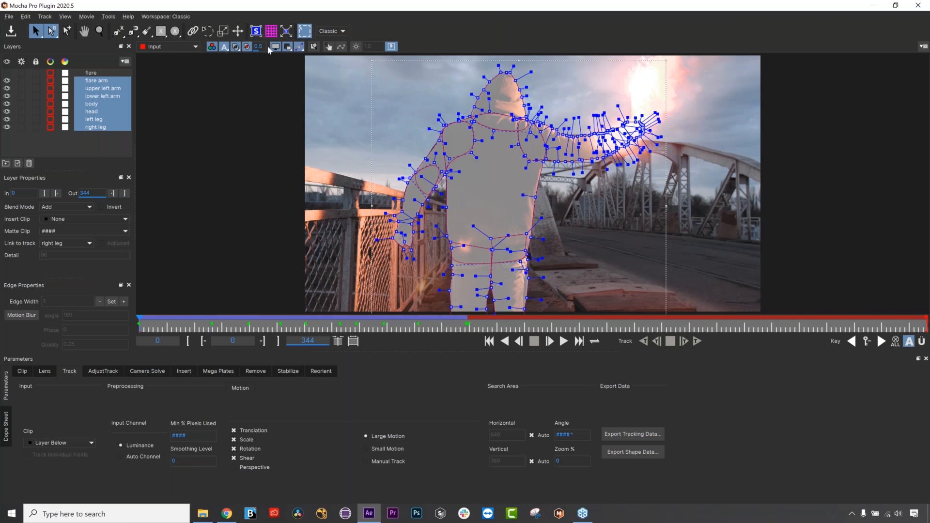
# Turn off the matte overlay, hide the selected body layers, and deselect them.
pyautogui.click(236, 47)
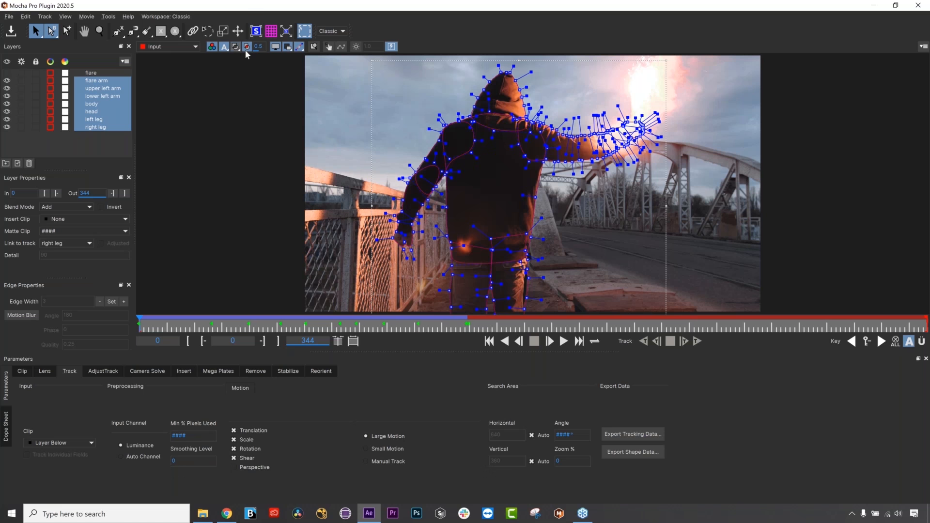
pyautogui.click(8, 83)
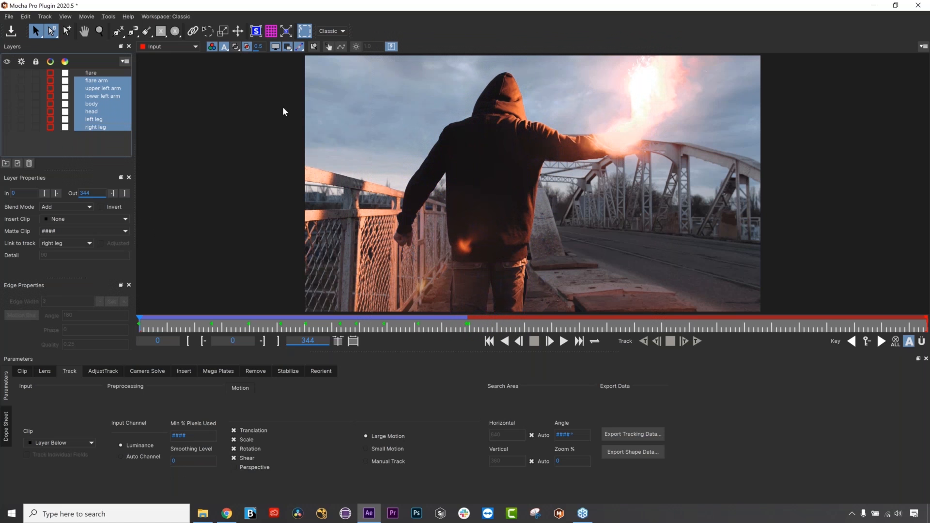
pyautogui.click(242, 111)
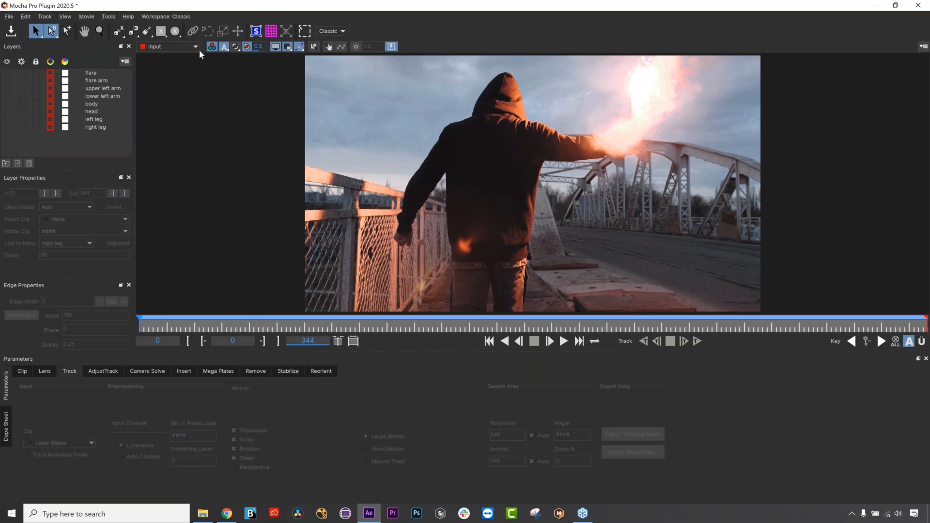
# Choose the Area Brush and enlarge its radius to 68.
pyautogui.click(144, 32)
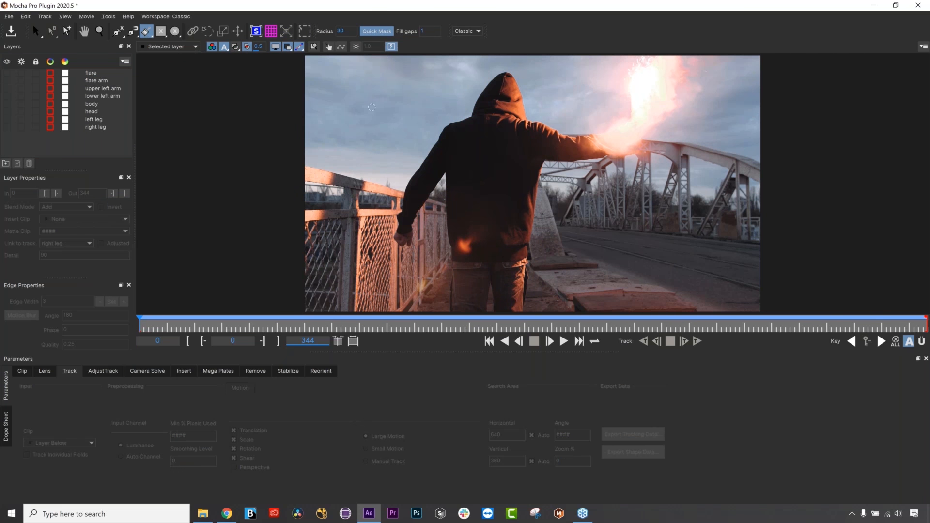
pyautogui.hotkey('shift', ']')
pyautogui.hotkey('shift', ']')
pyautogui.hotkey('shift', ']')
pyautogui.hotkey('shift', ']')
pyautogui.hotkey('shift', ']')
pyautogui.hotkey('shift', ']')
pyautogui.hotkey('shift', ']')
pyautogui.hotkey('shift', ']')
pyautogui.hotkey('shift', ']')
pyautogui.hotkey('shift', ']')
pyautogui.hotkey('shift', ']')
pyautogui.hotkey('shift', ']')
# Outline the bridge's arch and truss beams point by point with an X-Spline, and delete the resulting shape.
pyautogui.click(118, 31)
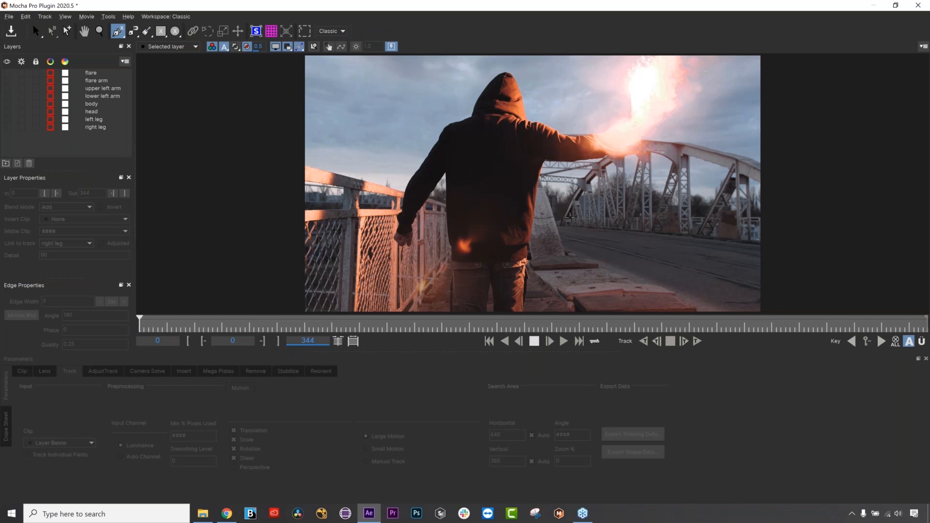
pyautogui.click(562, 224)
pyautogui.click(574, 193)
pyautogui.click(586, 174)
pyautogui.click(600, 159)
pyautogui.click(626, 144)
pyautogui.click(646, 139)
pyautogui.click(672, 137)
pyautogui.click(722, 146)
pyautogui.click(750, 160)
pyautogui.click(769, 172)
pyautogui.click(784, 252)
pyautogui.click(771, 259)
pyautogui.click(767, 189)
pyautogui.click(751, 178)
pyautogui.click(754, 245)
pyautogui.click(694, 234)
pyautogui.click(715, 189)
pyautogui.click(724, 168)
pyautogui.click(692, 157)
pyautogui.click(693, 239)
pyautogui.click(648, 232)
pyautogui.click(670, 163)
pyautogui.click(653, 155)
pyautogui.click(652, 235)
pyautogui.click(623, 228)
pyautogui.click(635, 157)
pyautogui.click(626, 160)
pyautogui.click(626, 212)
pyautogui.click(618, 230)
pyautogui.click(586, 221)
pyautogui.rightClick(648, 277)
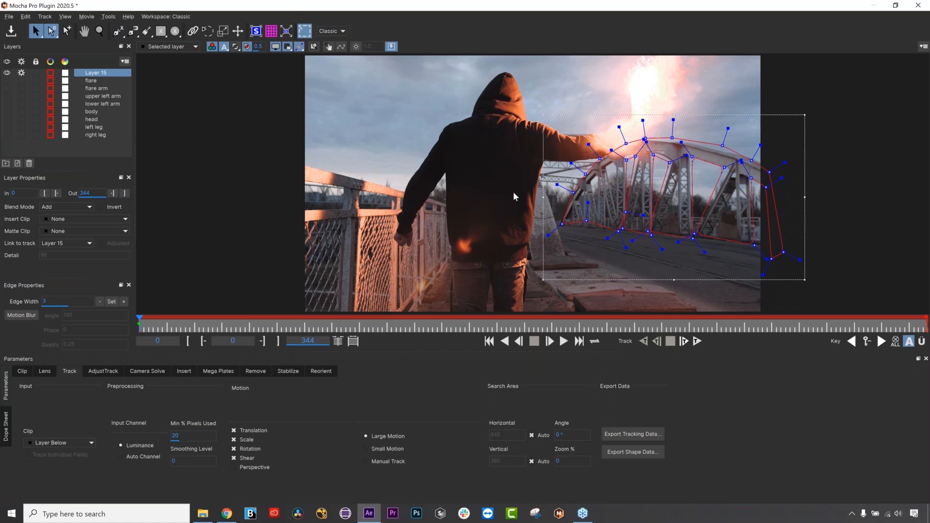
pyautogui.moveTo(480, 90); pyautogui.dragTo(828, 314)
pyautogui.press('Delete')
# Paint the bridge's arch and truss beams with the Area Brush in Quick Mask mode and convert the mask to splines.
pyautogui.click(145, 31)
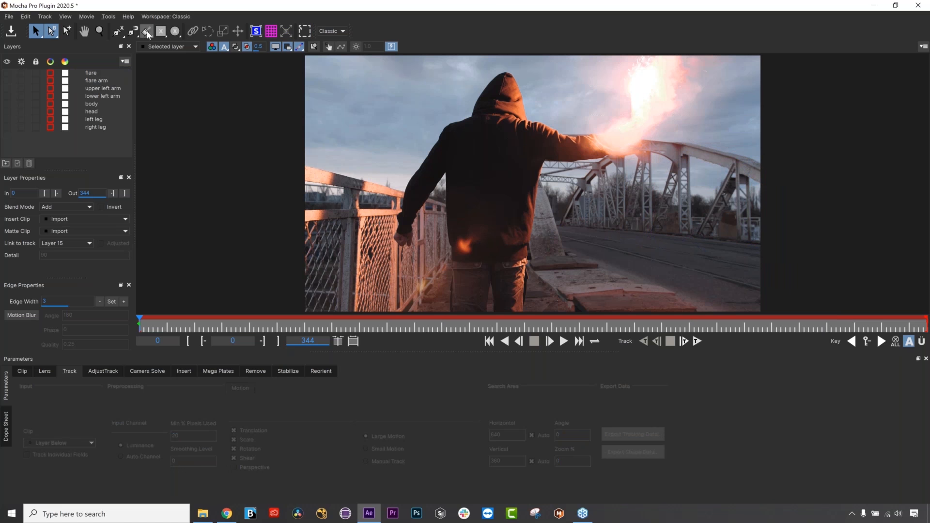
pyautogui.moveTo(567, 215)
pyautogui.mouseDown()
pyautogui.moveTo(595, 175)
pyautogui.moveTo(658, 145)
pyautogui.moveTo(757, 176)
pyautogui.moveTo(641, 153)
pyautogui.moveTo(643, 224)
pyautogui.mouseUp()
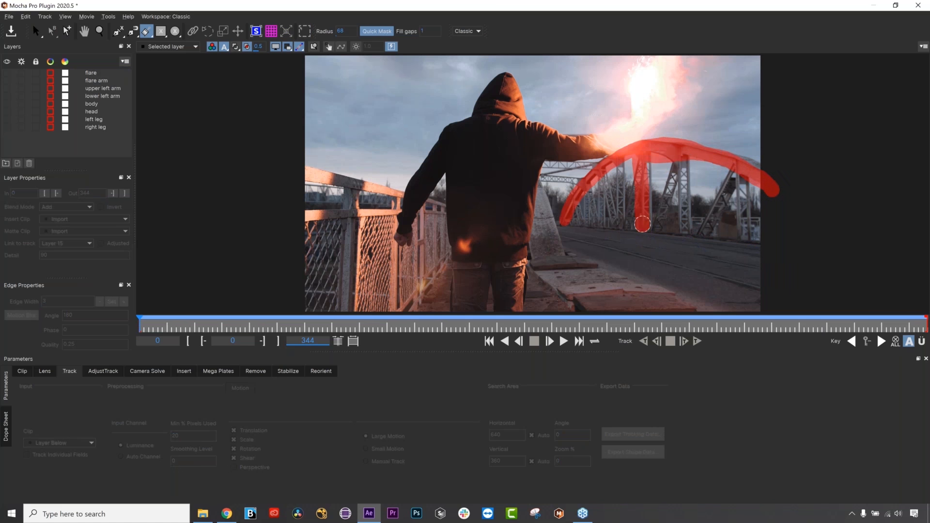
pyautogui.moveTo(680, 149); pyautogui.dragTo(679, 228)
pyautogui.moveTo(677, 170); pyautogui.dragTo(654, 225)
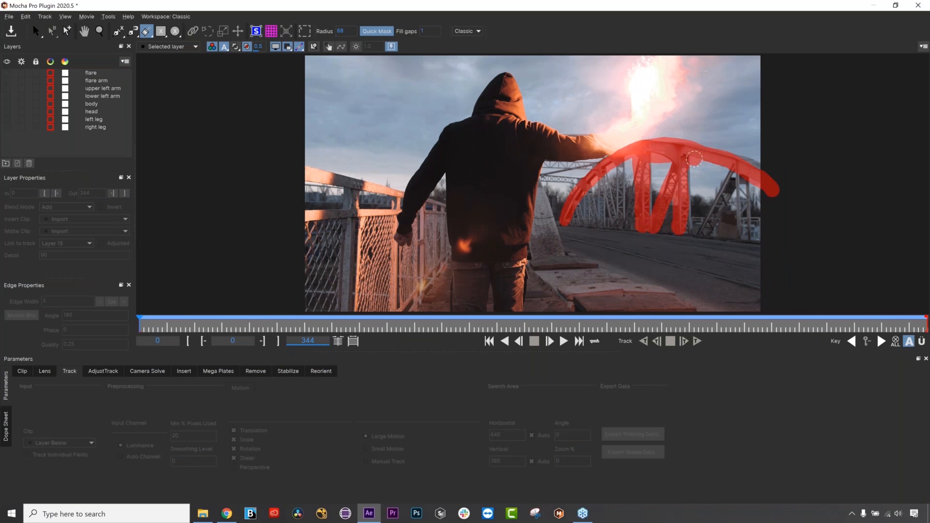
pyautogui.moveTo(742, 172); pyautogui.dragTo(703, 224)
pyautogui.moveTo(740, 173); pyautogui.dragTo(748, 237)
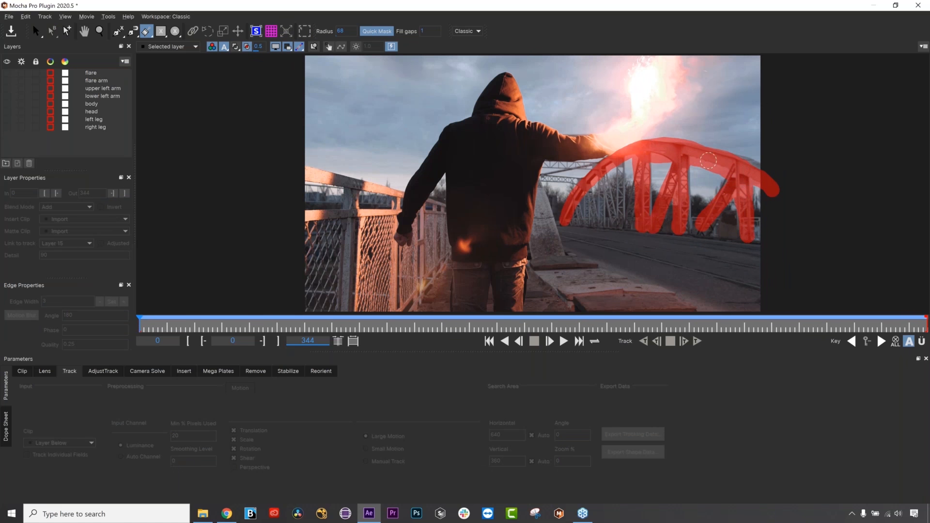
pyautogui.moveTo(615, 179); pyautogui.dragTo(616, 238)
pyautogui.moveTo(597, 185)
pyautogui.mouseDown()
pyautogui.moveTo(598, 217)
pyautogui.moveTo(576, 222)
pyautogui.mouseUp()
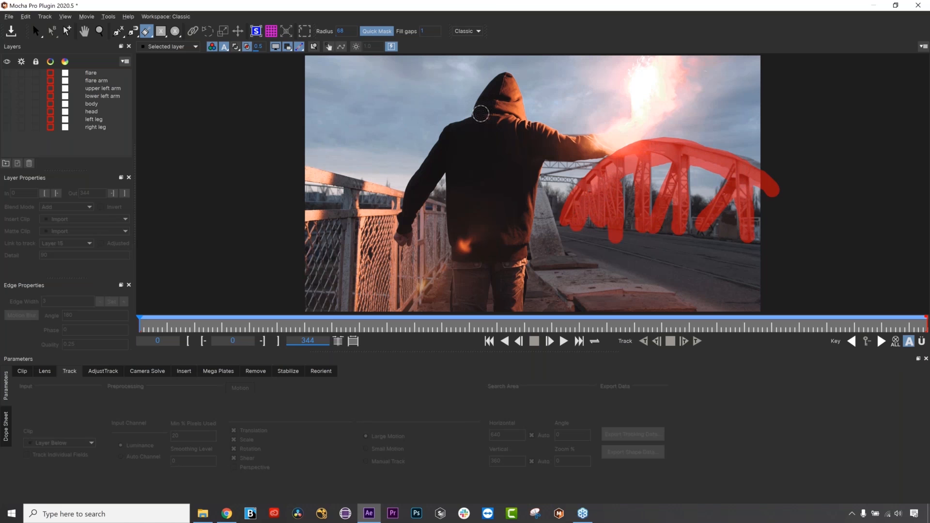
pyautogui.click(379, 34)
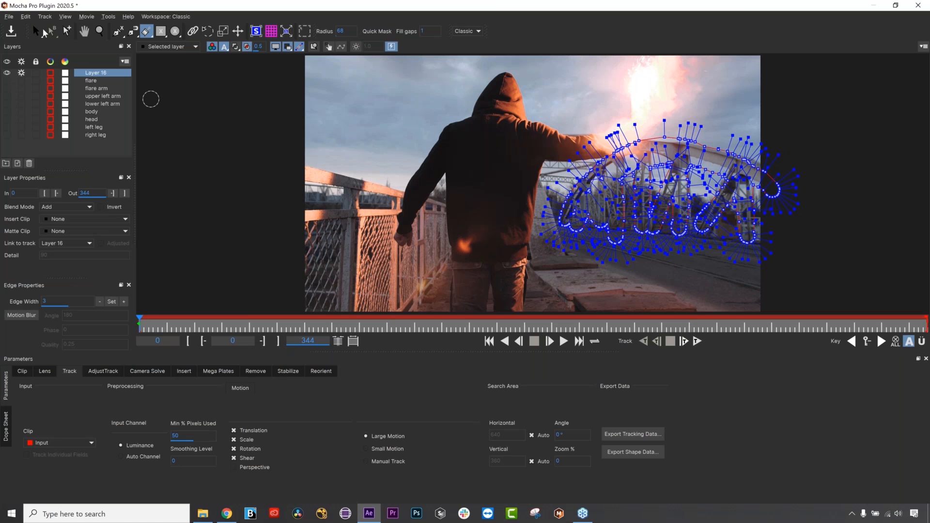
# Select all points of the brushed bridge shape and delete its layer.
pyautogui.click(38, 32)
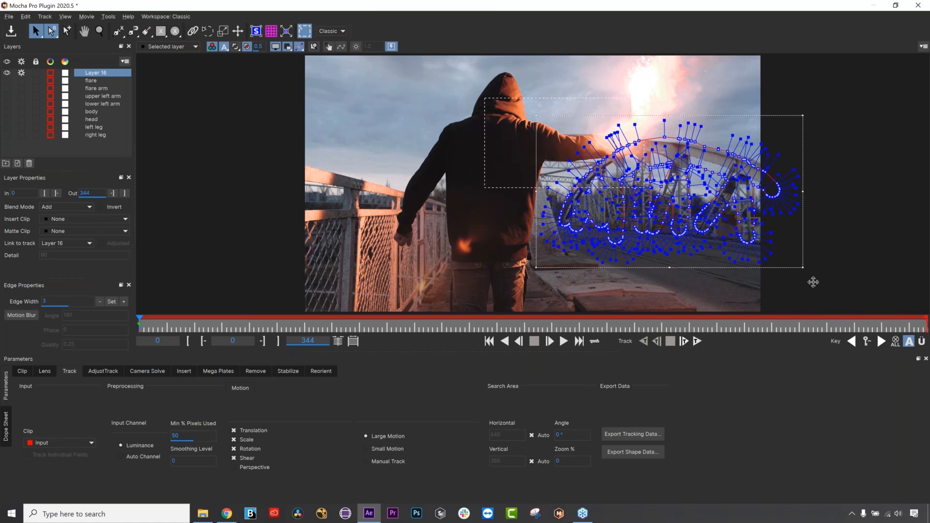
pyautogui.moveTo(813, 282); pyautogui.dragTo(812, 280)
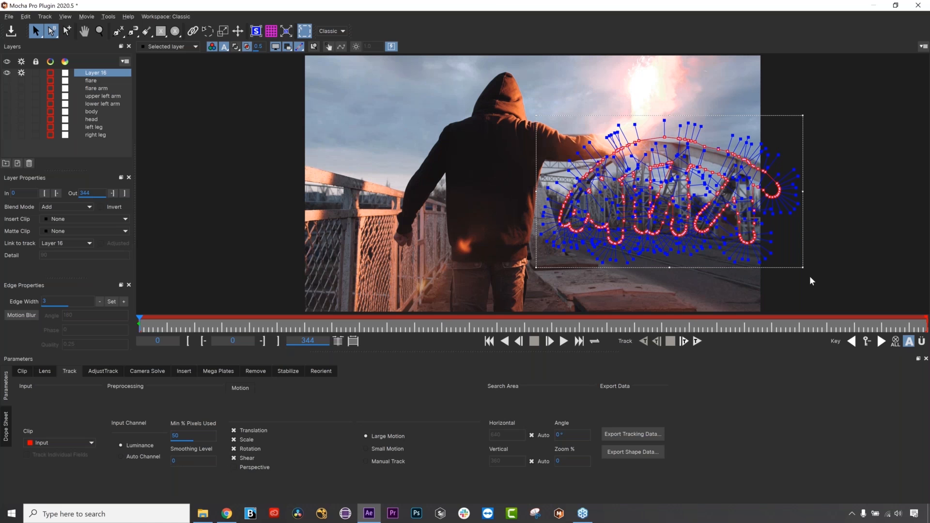
pyautogui.press('Delete')
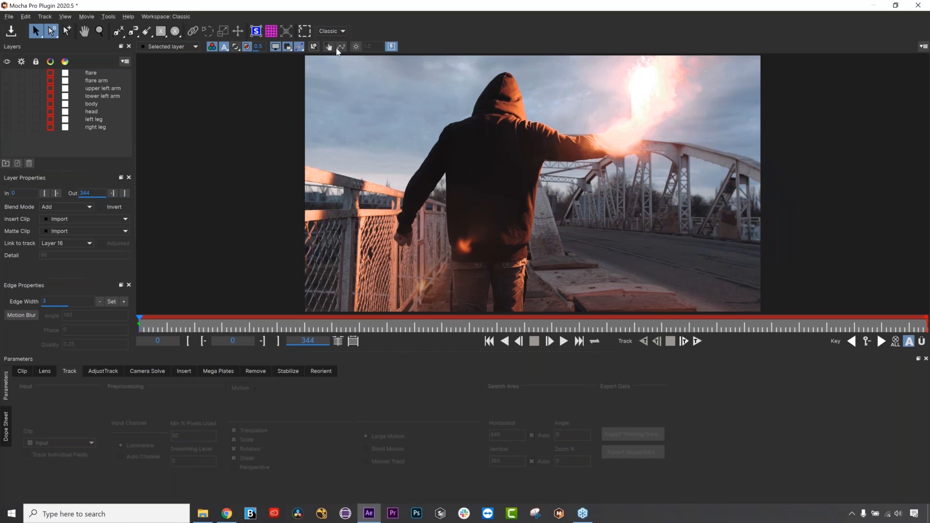
# Try painting over the bridge with the Area Brush at radius 308 and Fill Gaps 1.
pyautogui.click(150, 33)
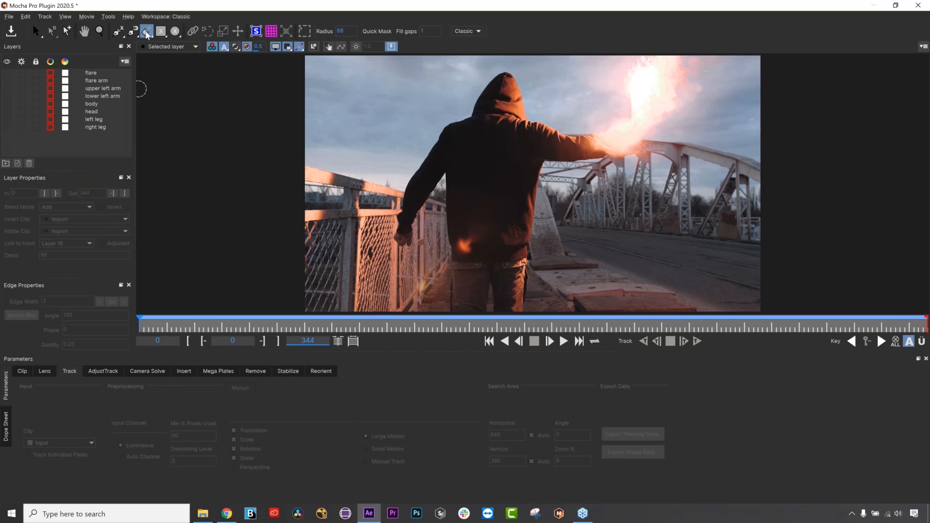
pyautogui.moveTo(431, 32)
pyautogui.mouseDown()
pyautogui.moveTo(449, 27)
pyautogui.moveTo(423, 79)
pyautogui.moveTo(391, 30)
pyautogui.moveTo(396, 53)
pyautogui.moveTo(427, 30)
pyautogui.moveTo(461, 27)
pyautogui.mouseUp()
pyautogui.press(']')
pyautogui.press(']')
pyautogui.press(']')
pyautogui.press(']')
pyautogui.write('1')
pyautogui.press('Return')
pyautogui.moveTo(612, 189)
pyautogui.mouseDown()
pyautogui.moveTo(622, 164)
pyautogui.moveTo(615, 176)
pyautogui.mouseUp()
pyautogui.moveTo(584, 198)
pyautogui.mouseDown()
pyautogui.moveTo(591, 175)
pyautogui.moveTo(674, 143)
pyautogui.moveTo(765, 205)
pyautogui.moveTo(763, 238)
pyautogui.moveTo(581, 213)
pyautogui.moveTo(707, 192)
pyautogui.moveTo(737, 200)
pyautogui.mouseUp()
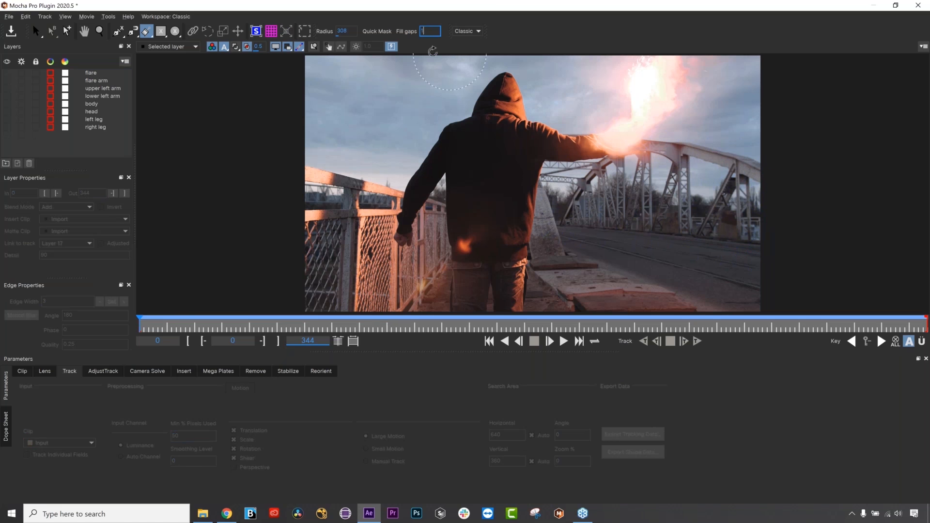
# Raise Fill Gaps to 3233, brush over the whole bridge as one filled shape, and undo that stroke.
pyautogui.moveTo(434, 52); pyautogui.dragTo(440, 33)
pyautogui.moveTo(588, 216)
pyautogui.mouseDown()
pyautogui.moveTo(625, 155)
pyautogui.moveTo(751, 182)
pyautogui.moveTo(625, 213)
pyautogui.mouseUp()
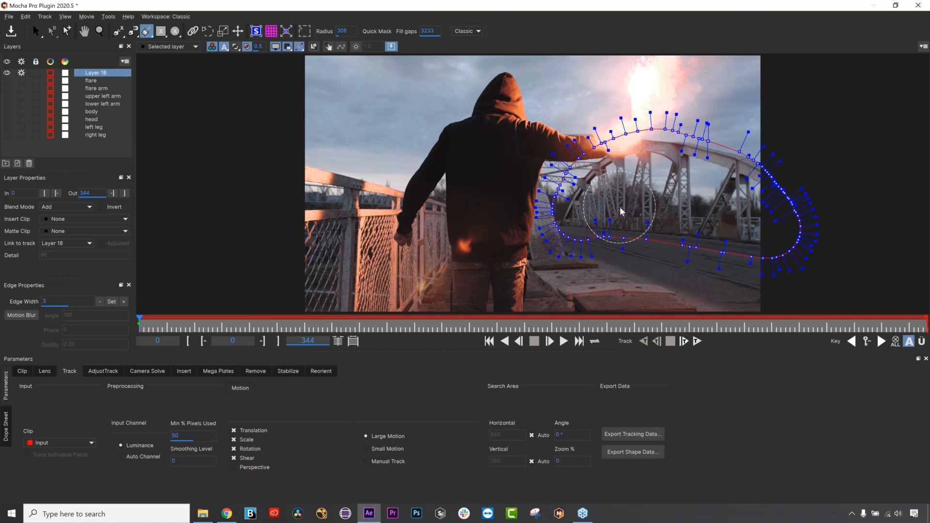
pyautogui.hotkey('ctrl', 'z')
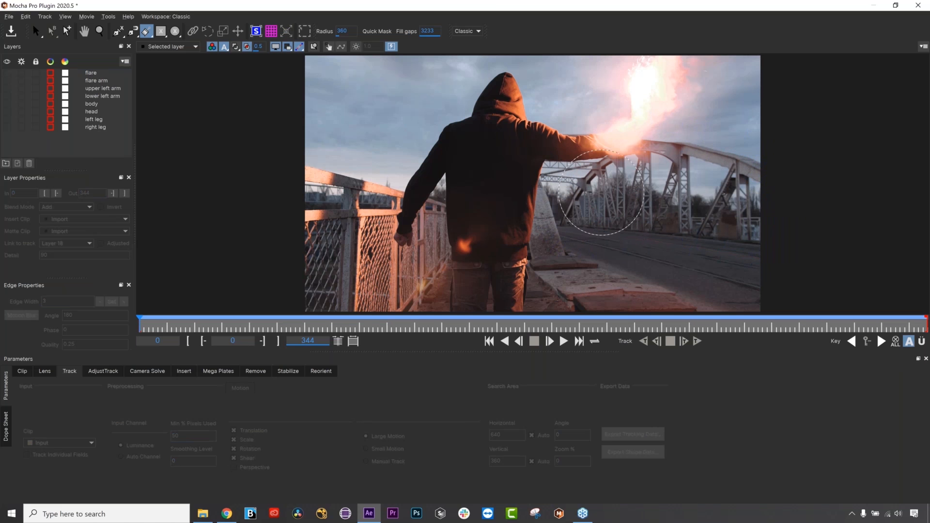
# Brush one shape around the bridge and another across the sky and figure with the brush radius at 116, and delete both layers.
pyautogui.moveTo(609, 193)
pyautogui.mouseDown()
pyautogui.moveTo(571, 214)
pyautogui.moveTo(582, 191)
pyautogui.moveTo(672, 143)
pyautogui.moveTo(732, 163)
pyautogui.moveTo(771, 202)
pyautogui.moveTo(773, 230)
pyautogui.moveTo(579, 204)
pyautogui.moveTo(703, 186)
pyautogui.moveTo(756, 216)
pyautogui.moveTo(679, 191)
pyautogui.moveTo(617, 191)
pyautogui.moveTo(717, 164)
pyautogui.mouseUp()
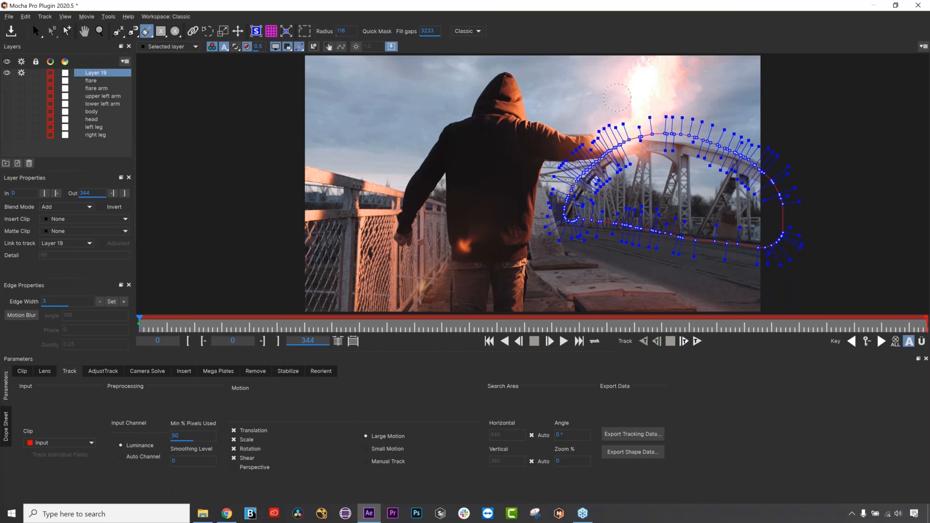
pyautogui.moveTo(588, 77)
pyautogui.mouseDown()
pyautogui.moveTo(557, 115)
pyautogui.moveTo(571, 128)
pyautogui.moveTo(635, 75)
pyautogui.moveTo(688, 74)
pyautogui.moveTo(713, 96)
pyautogui.moveTo(702, 120)
pyautogui.moveTo(651, 117)
pyautogui.moveTo(524, 170)
pyautogui.moveTo(488, 133)
pyautogui.moveTo(386, 107)
pyautogui.moveTo(410, 146)
pyautogui.mouseUp()
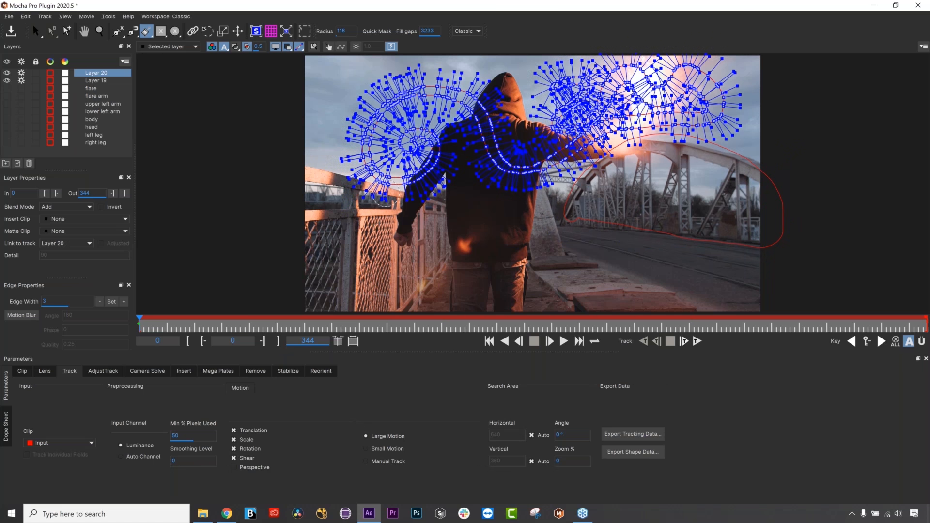
pyautogui.click(29, 163)
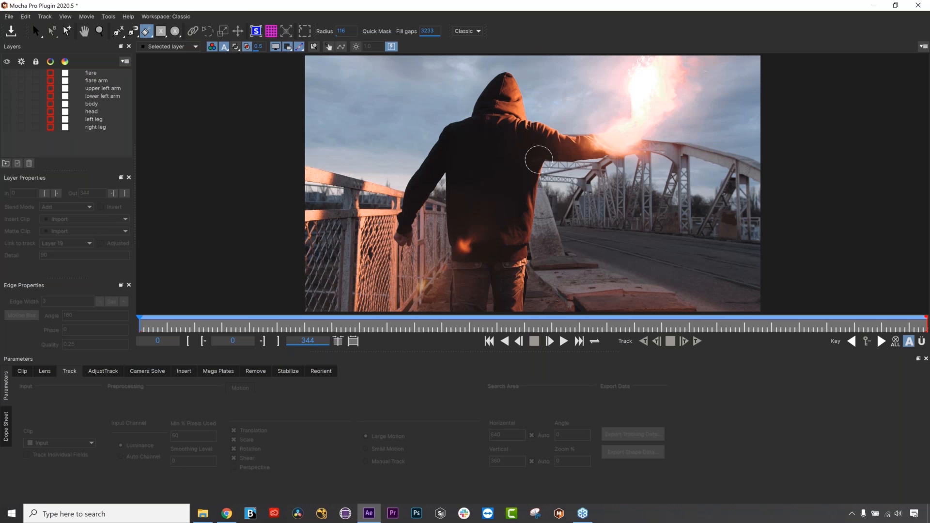
# Brush several looping strokes over the hooded figure's back and delete the resulting layers together.
pyautogui.moveTo(488, 164); pyautogui.dragTo(494, 174)
pyautogui.moveTo(512, 165)
pyautogui.mouseDown()
pyautogui.moveTo(466, 163)
pyautogui.moveTo(468, 185)
pyautogui.moveTo(507, 210)
pyautogui.moveTo(523, 115)
pyautogui.moveTo(457, 130)
pyautogui.moveTo(423, 198)
pyautogui.moveTo(618, 179)
pyautogui.mouseUp()
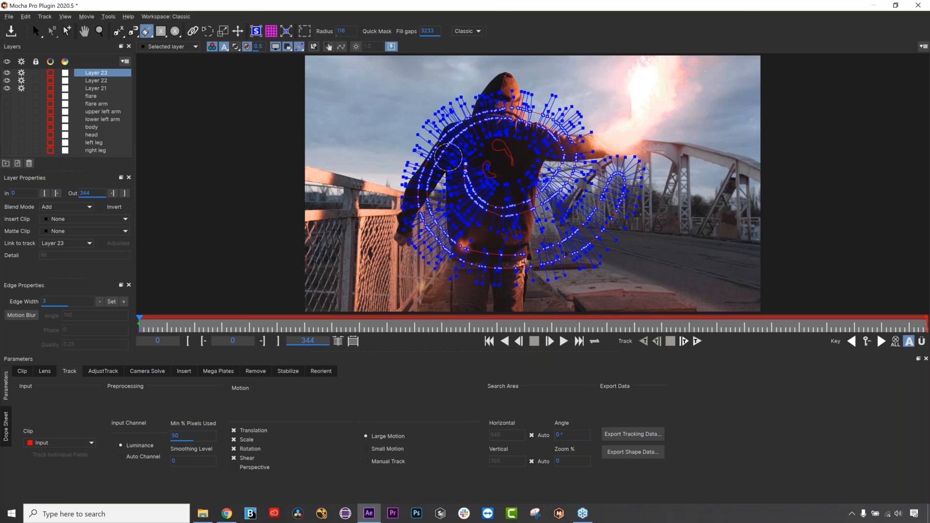
pyautogui.keyDown('shift'); pyautogui.click(95, 89); pyautogui.keyUp('shift')
pyautogui.click(29, 164)
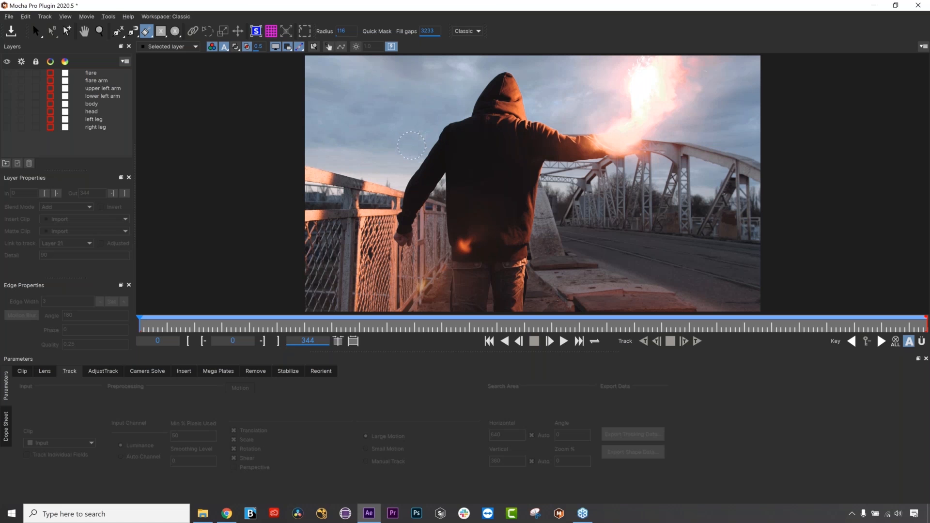
# Dab six separate Area Brush spots across the sky and bridge, and delete all the layers they create.
pyautogui.click(395, 121)
pyautogui.click(439, 93)
pyautogui.click(543, 92)
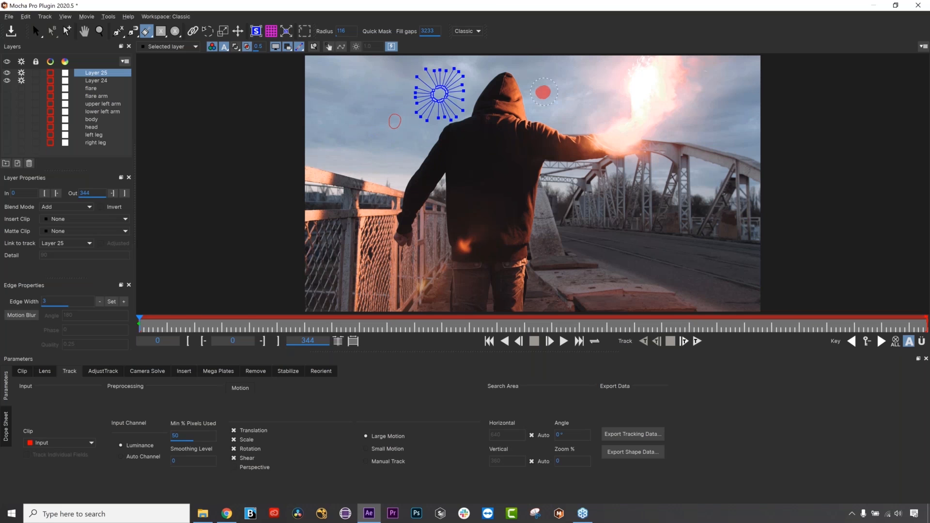
pyautogui.click(581, 203)
pyautogui.click(675, 185)
pyautogui.click(709, 113)
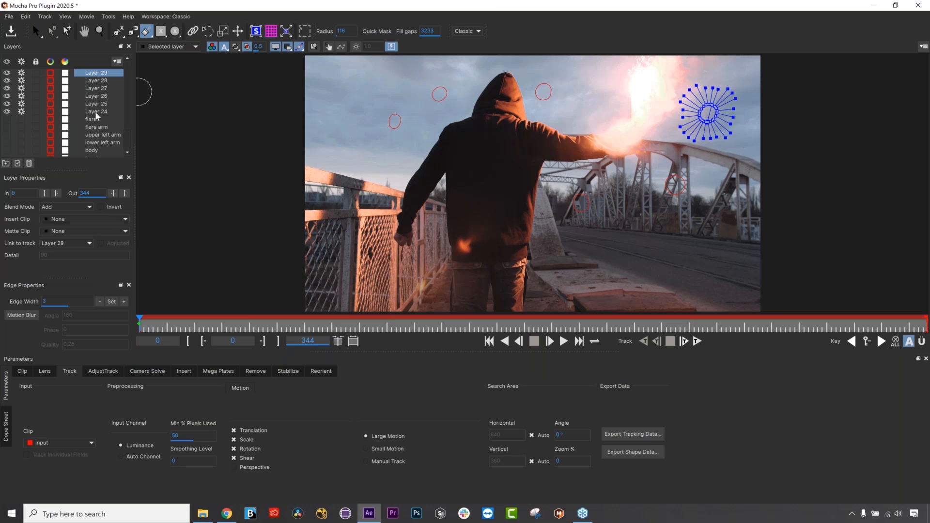
pyautogui.keyDown('shift'); pyautogui.click(97, 115); pyautogui.keyUp('shift')
pyautogui.click(29, 163)
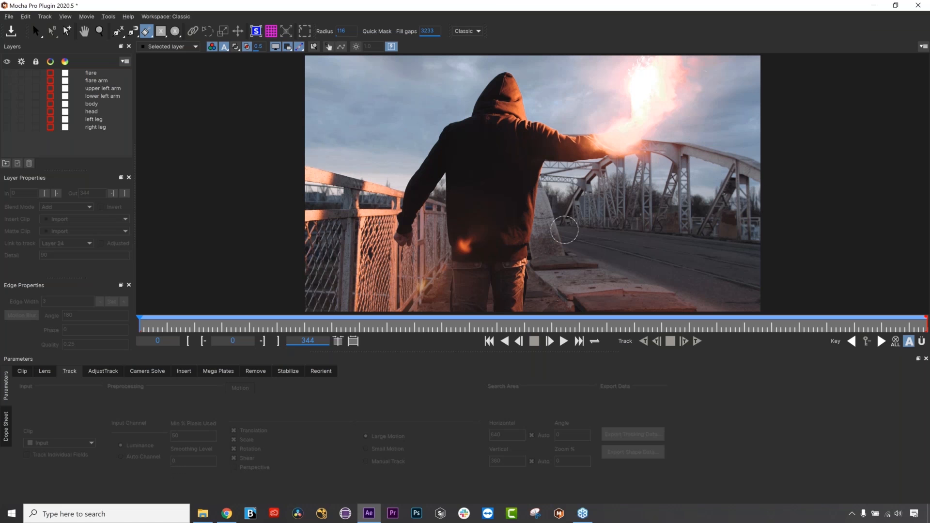
# Trace a closed Magnetic Spline around the figure's hood, anchored at both shoulders and the hood's tip.
pyautogui.click(99, 32)
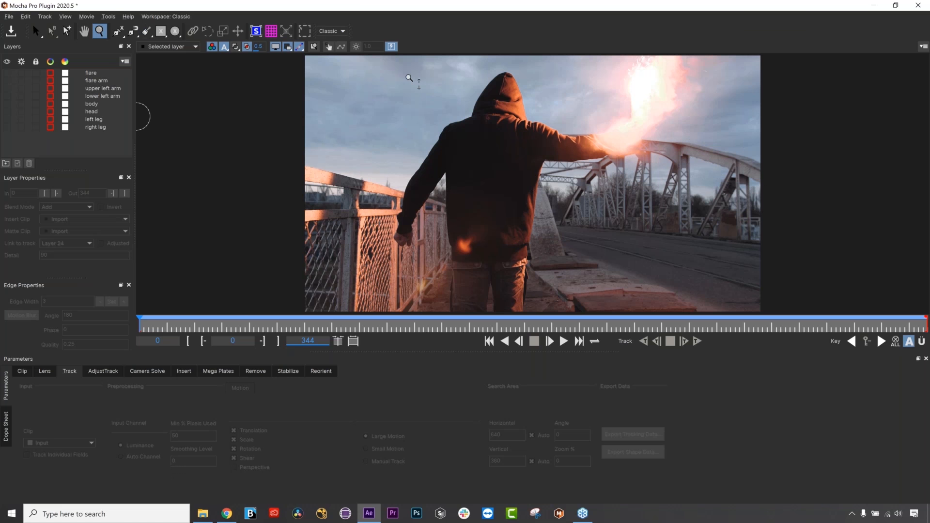
pyautogui.scroll(6, 420, 79)
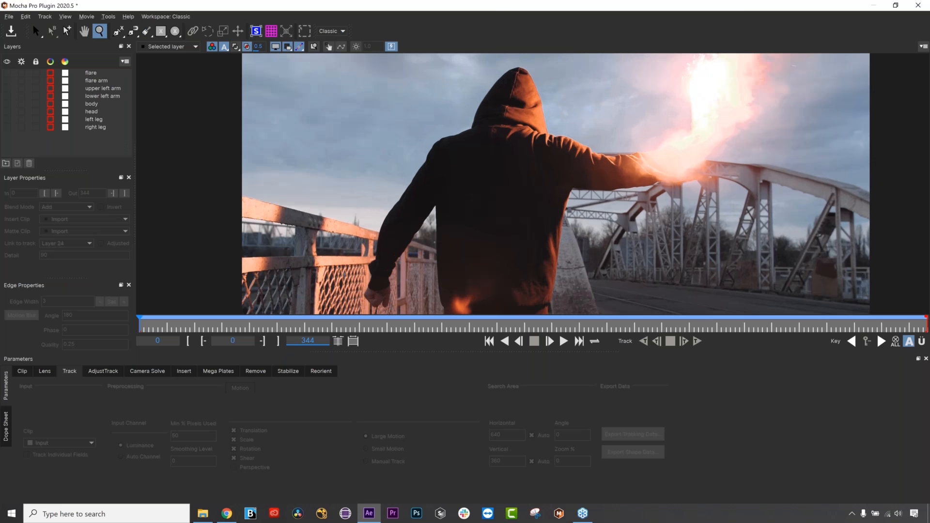
pyautogui.scroll(4, 457, 129)
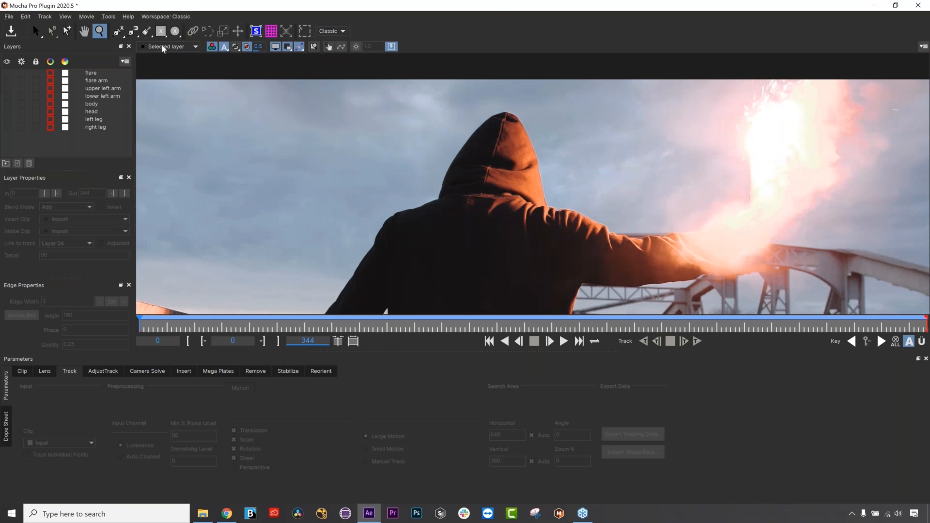
pyautogui.click(133, 32)
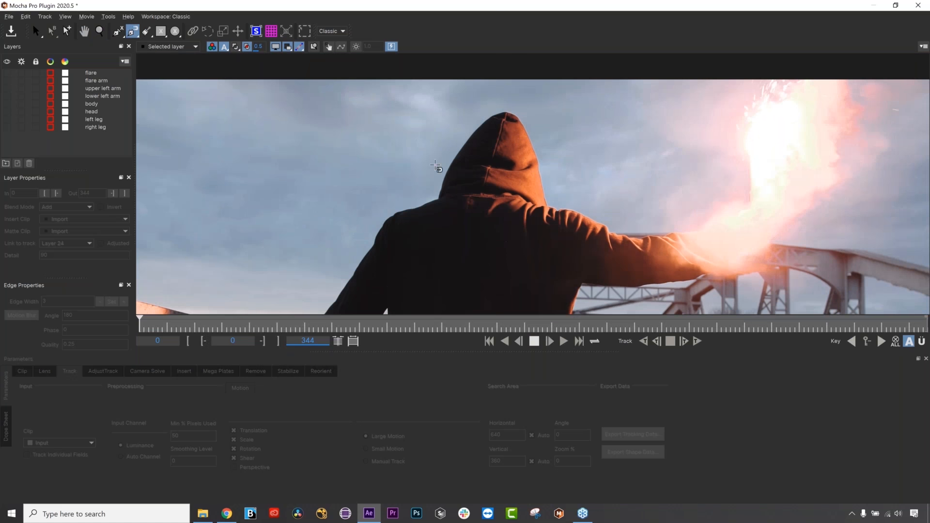
pyautogui.click(439, 200)
pyautogui.click(509, 113)
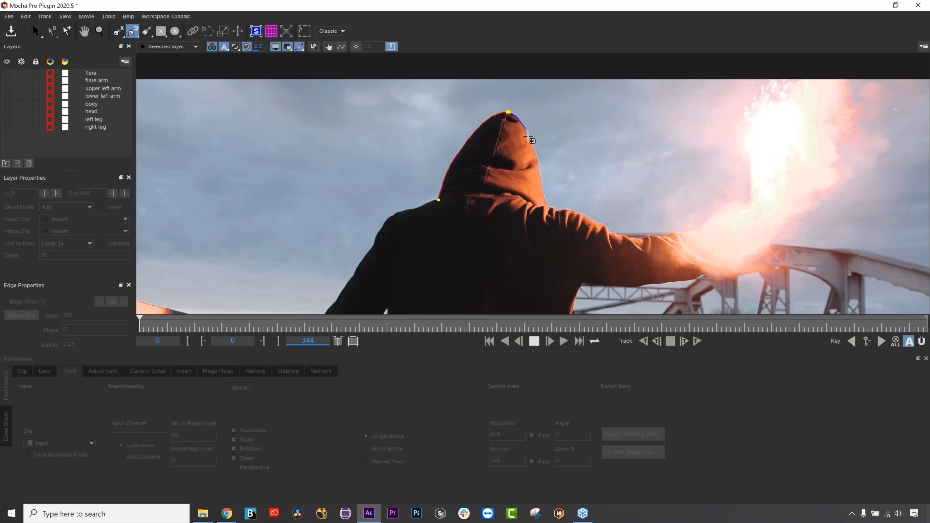
pyautogui.click(547, 209)
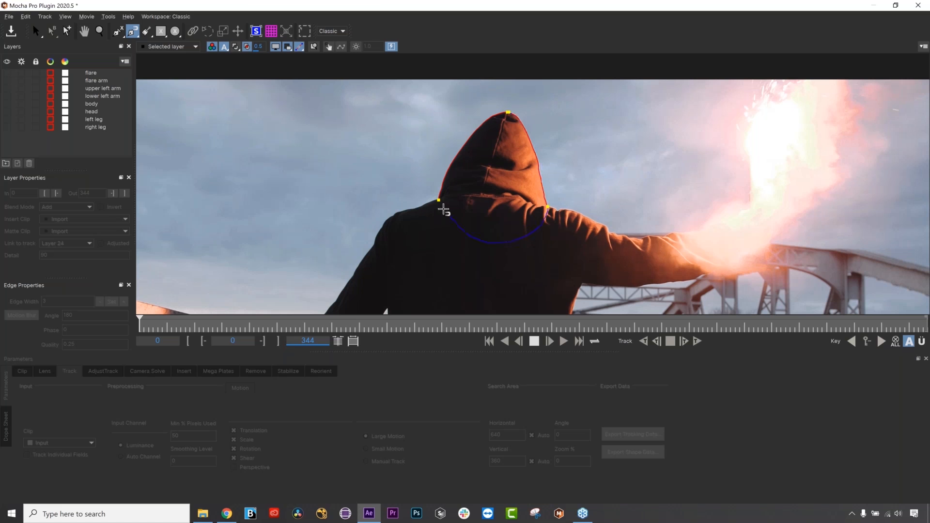
pyautogui.click(439, 200)
# Reduce the hood spline's Detail to 51 and track it forward to frame 32.
pyautogui.moveTo(377, 74); pyautogui.dragTo(628, 298)
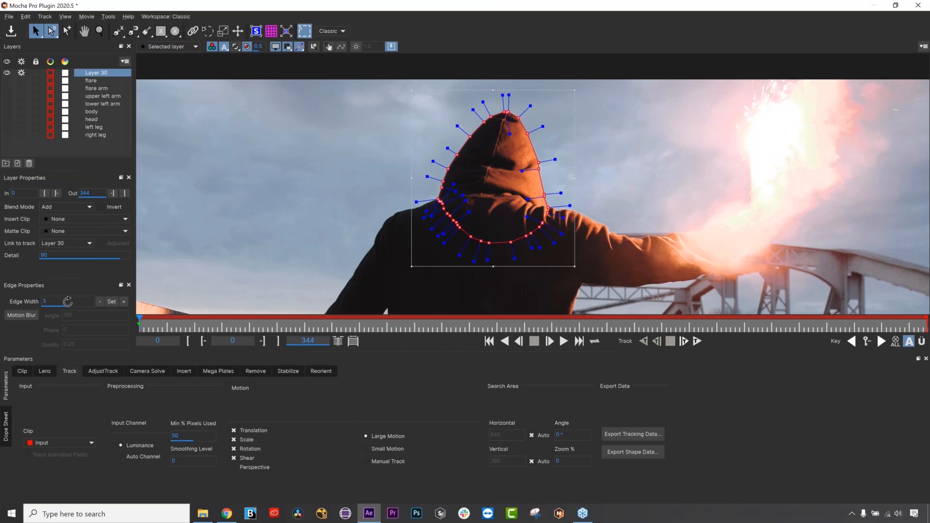
pyautogui.click(81, 255)
pyautogui.write('64')
pyautogui.press('Return')
pyautogui.click(390, 141)
pyautogui.click(436, 189)
pyautogui.click(698, 342)
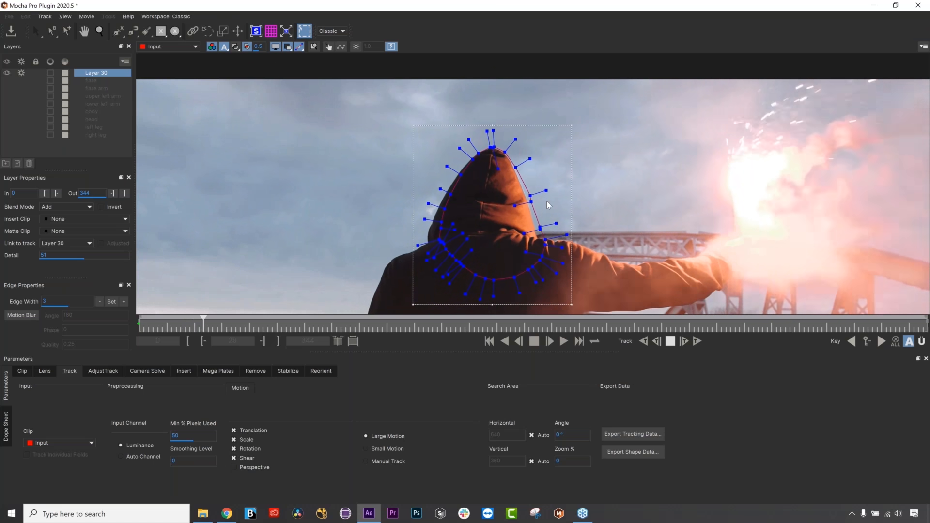
pyautogui.press('space')
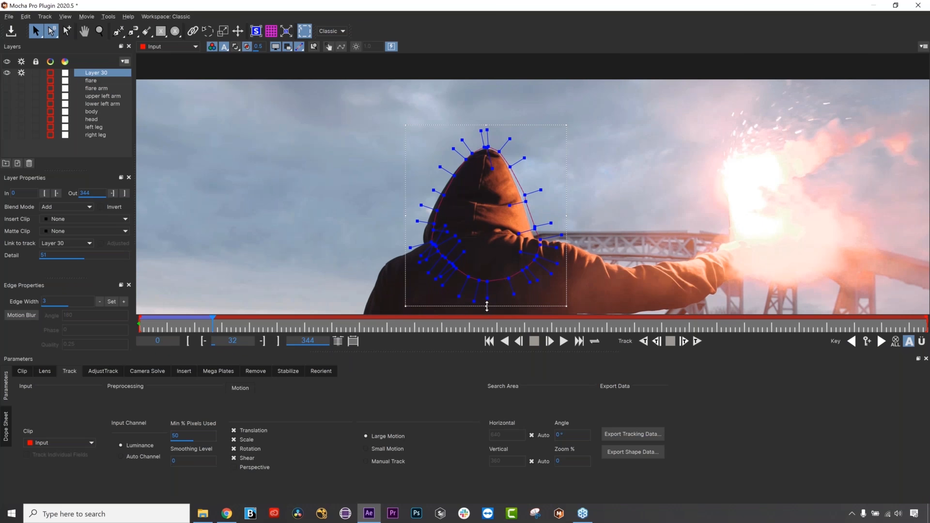
# At frame 32, shift the hood spline and adjust its side and top points to match the hood's edge.
pyautogui.moveTo(486, 308); pyautogui.dragTo(478, 301)
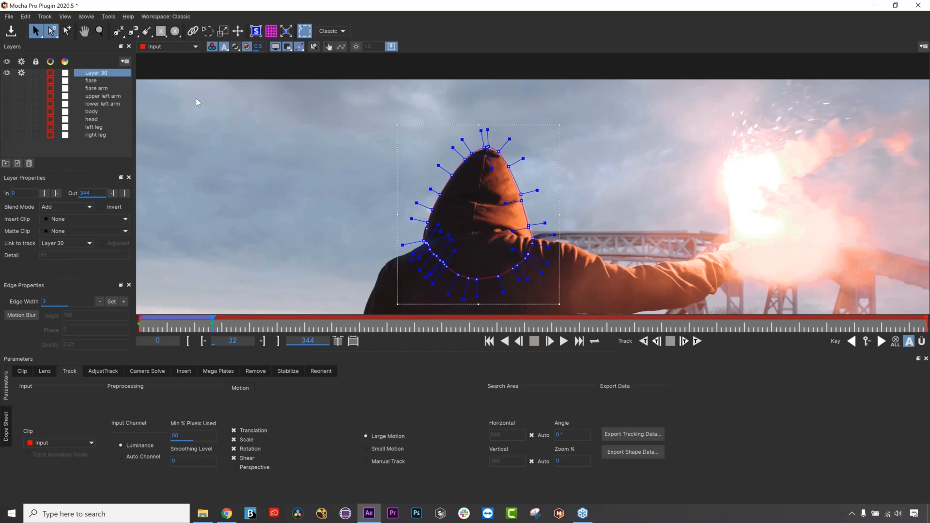
pyautogui.moveTo(442, 245); pyautogui.dragTo(423, 195)
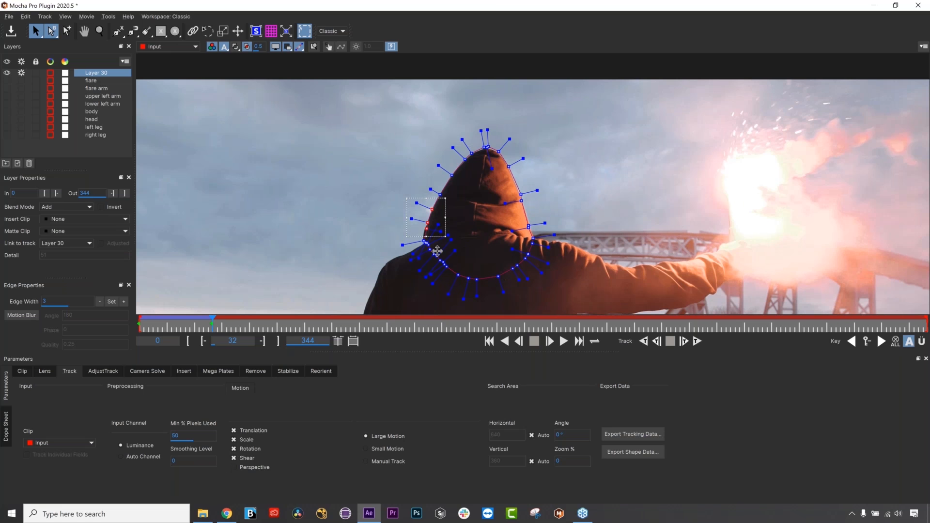
pyautogui.moveTo(439, 250); pyautogui.dragTo(441, 255)
pyautogui.moveTo(499, 161); pyautogui.dragTo(543, 238)
pyautogui.moveTo(457, 125); pyautogui.dragTo(508, 169)
pyautogui.press('s')
pyautogui.press('s')
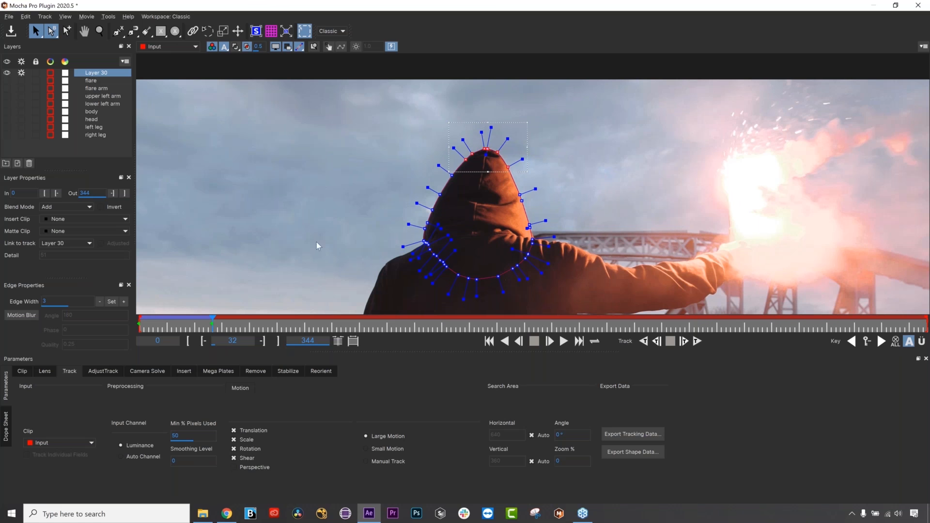
# At frame 22, realign the hood spline's side points with the hood's edge and scrub back through the early frames.
pyautogui.moveTo(209, 323); pyautogui.dragTo(190, 323)
pyautogui.moveTo(484, 229); pyautogui.dragTo(443, 232)
pyautogui.moveTo(572, 143); pyautogui.dragTo(544, 229)
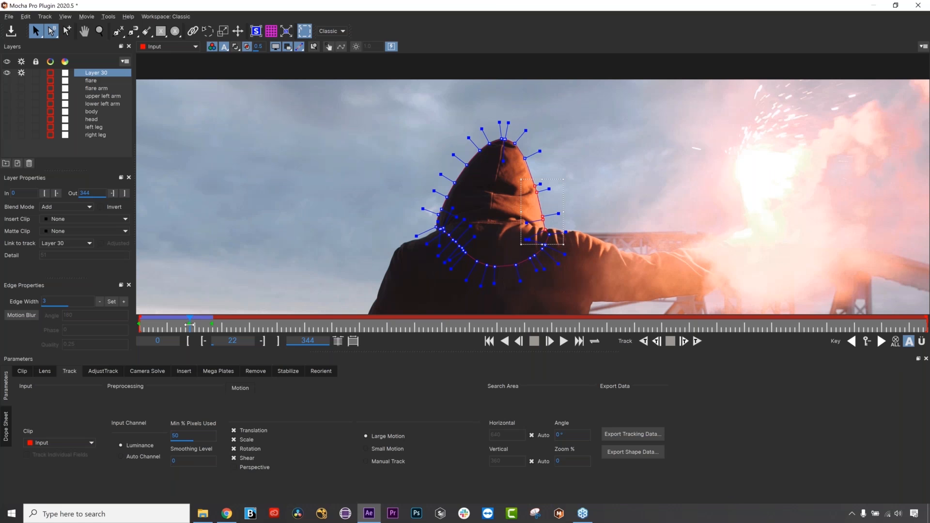
pyautogui.moveTo(187, 325)
pyautogui.mouseDown()
pyautogui.moveTo(151, 324)
pyautogui.moveTo(199, 323)
pyautogui.moveTo(153, 319)
pyautogui.moveTo(199, 325)
pyautogui.moveTo(160, 335)
pyautogui.moveTo(200, 337)
pyautogui.moveTo(162, 329)
pyautogui.moveTo(189, 322)
pyautogui.moveTo(165, 319)
pyautogui.moveTo(209, 322)
pyautogui.moveTo(135, 324)
pyautogui.moveTo(189, 330)
pyautogui.mouseUp()
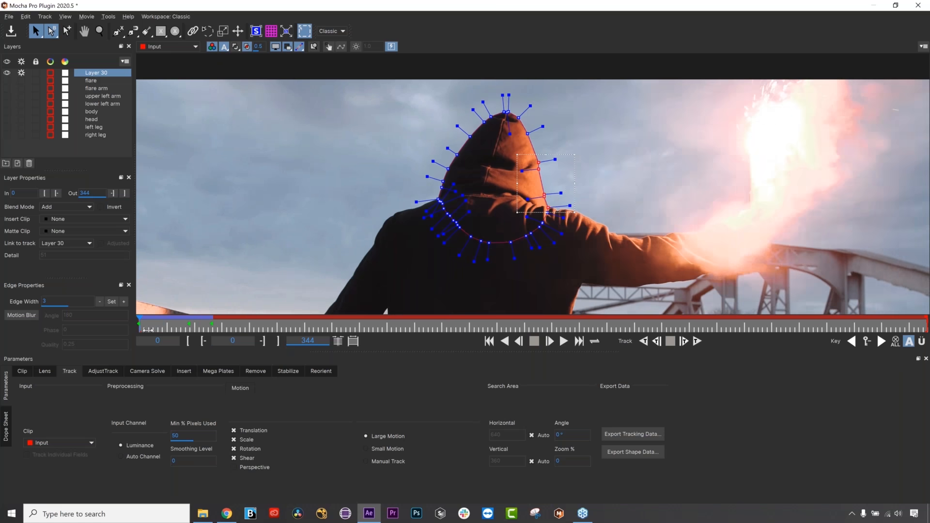
pyautogui.moveTo(189, 332); pyautogui.dragTo(169, 333)
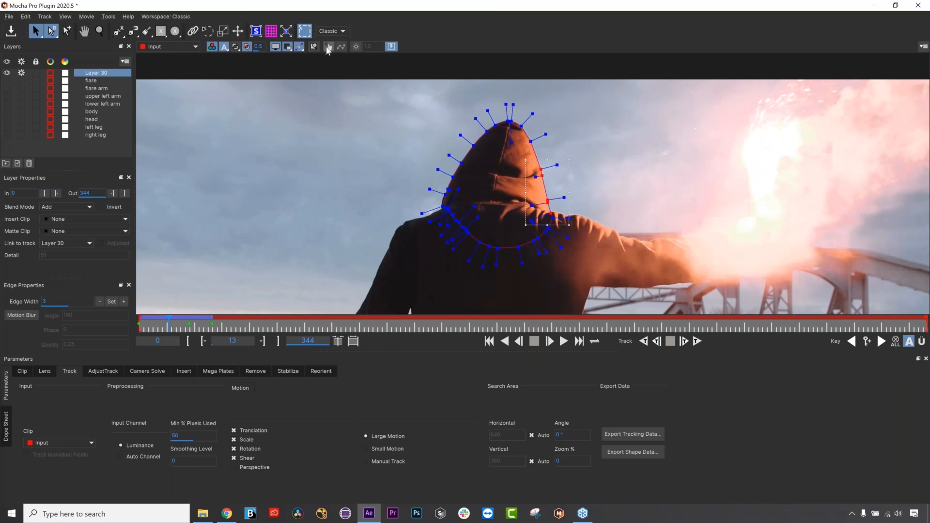
# Stabilize the view on the tracked hood and refine the spline's top and left-edge points at frame 16.
pyautogui.click(330, 47)
pyautogui.moveTo(155, 325); pyautogui.dragTo(176, 323)
pyautogui.moveTo(431, 101); pyautogui.dragTo(533, 155)
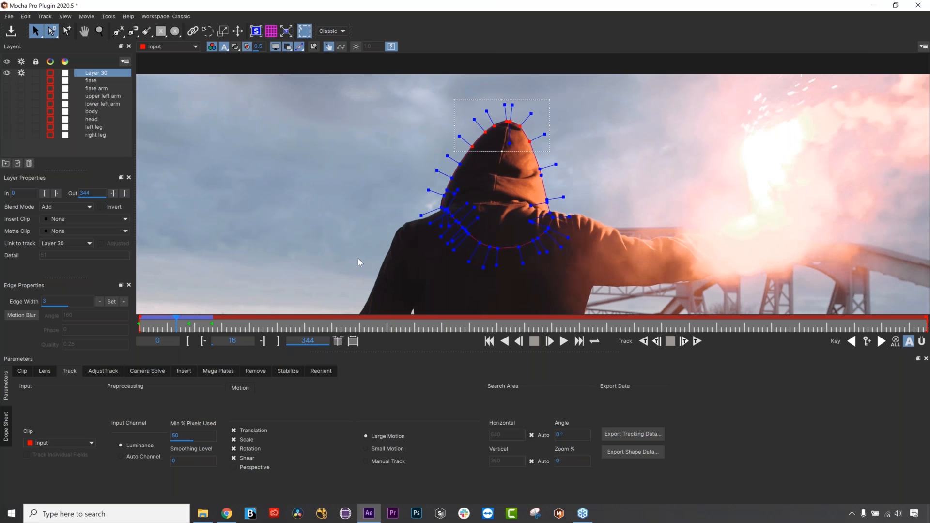
pyautogui.click(355, 265)
pyautogui.moveTo(407, 160); pyautogui.dragTo(458, 214)
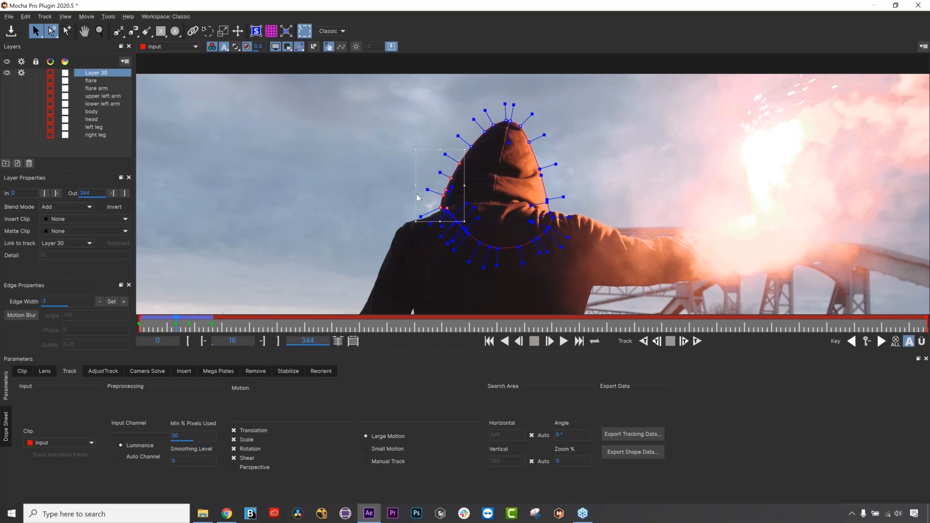
# Check the stabilized hood spline across the tracked frames and refine its left-edge points around frames 30 and 31.
pyautogui.moveTo(175, 321)
pyautogui.mouseDown()
pyautogui.moveTo(163, 320)
pyautogui.moveTo(193, 329)
pyautogui.moveTo(163, 324)
pyautogui.moveTo(183, 327)
pyautogui.mouseUp()
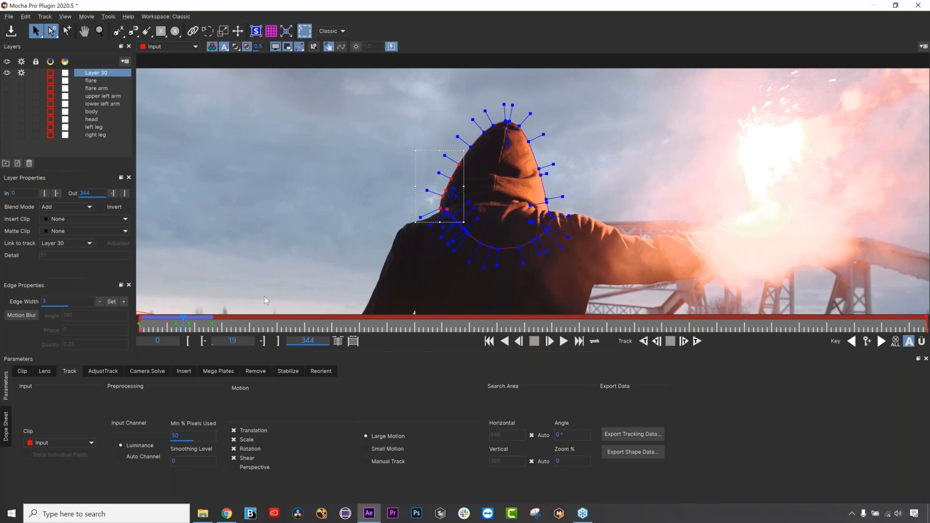
pyautogui.moveTo(172, 324); pyautogui.dragTo(210, 327)
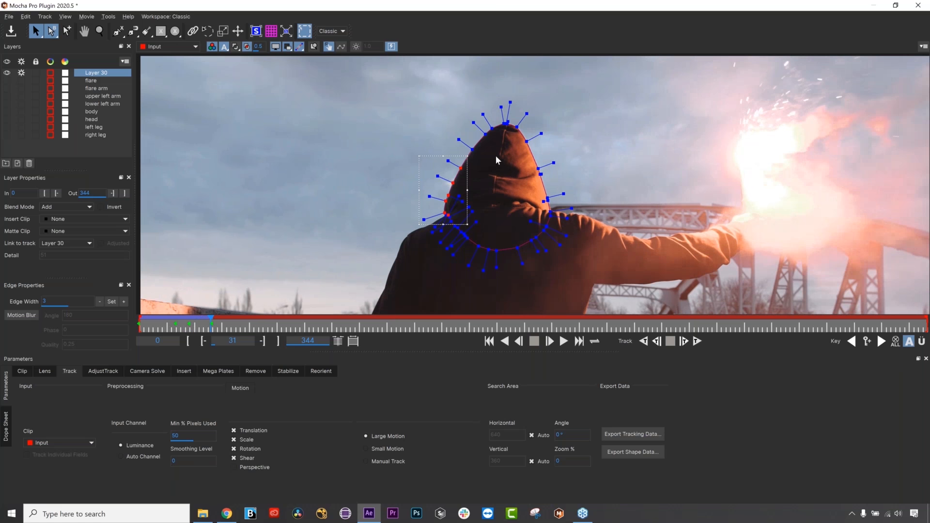
pyautogui.click(208, 322)
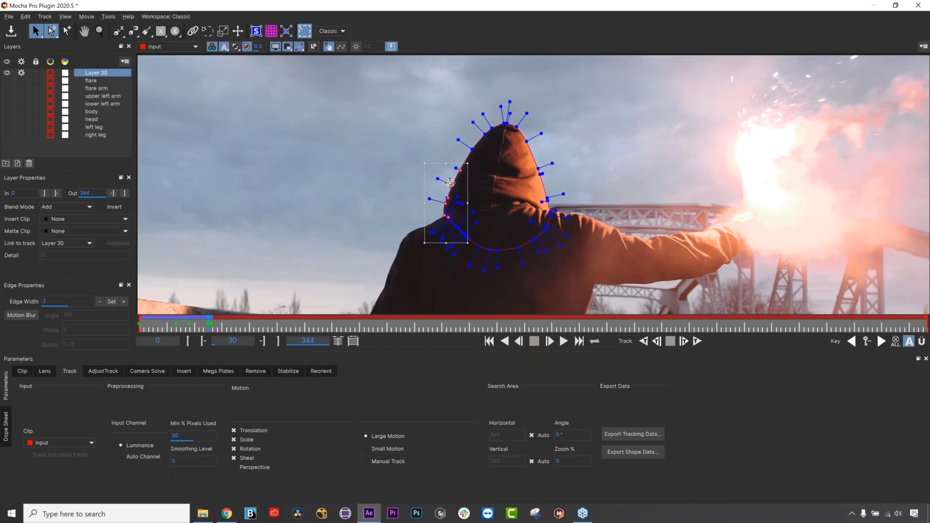
# Review the hood spline frame by frame around frame 30 and delete its layer, Layer 30.
pyautogui.moveTo(204, 322); pyautogui.dragTo(211, 328)
pyautogui.press('Right')
pyautogui.press('Right')
pyautogui.press('Left')
pyautogui.press('Left')
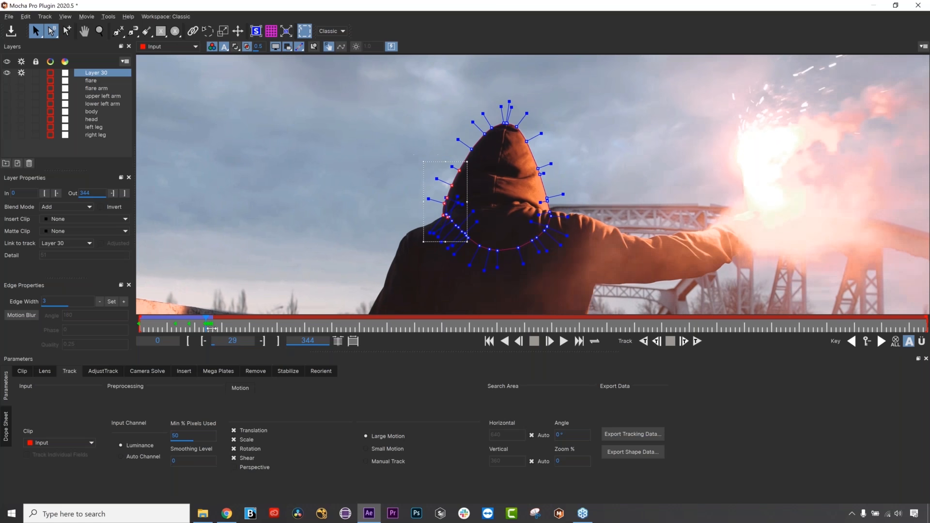
pyautogui.press('Right')
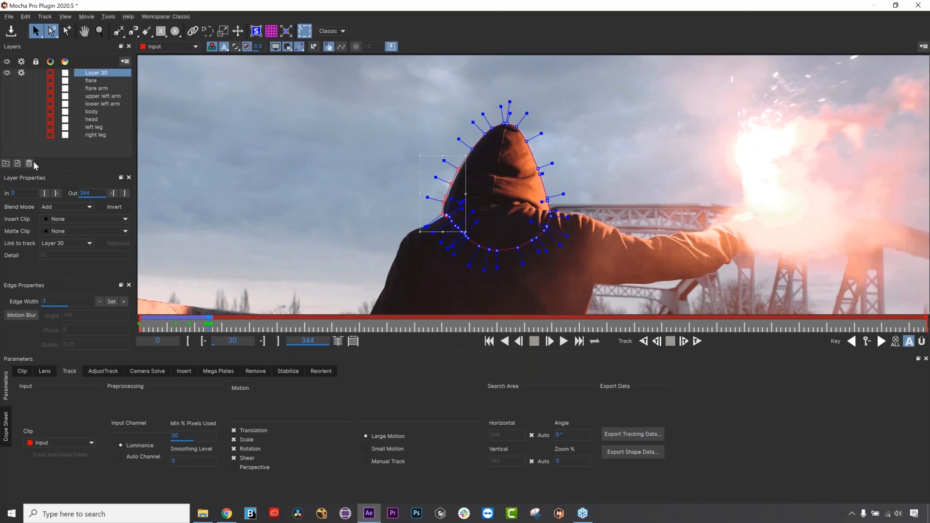
pyautogui.click(32, 164)
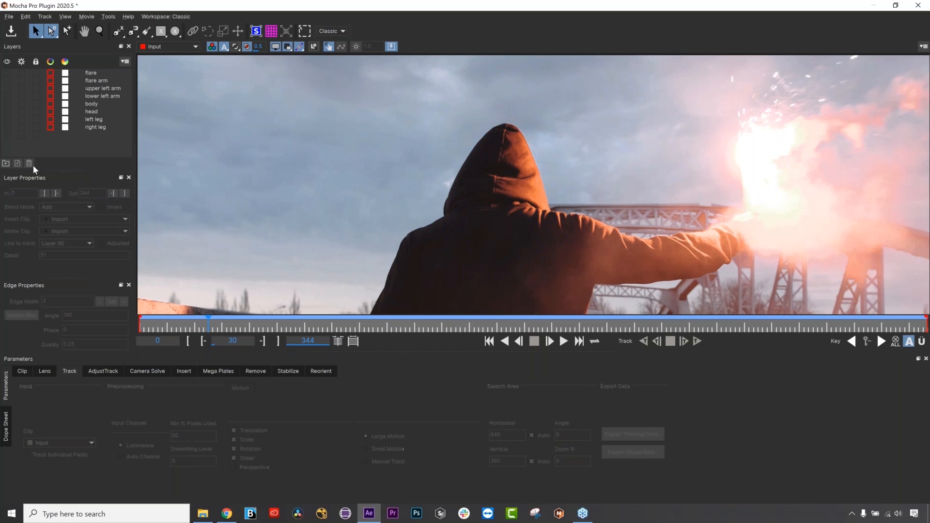
# Draw a closed freehand spline loop in the sky beside the hooded figure and delete it.
pyautogui.click(102, 84)
pyautogui.keyDown('shift'); pyautogui.click(96, 128); pyautogui.keyUp('shift')
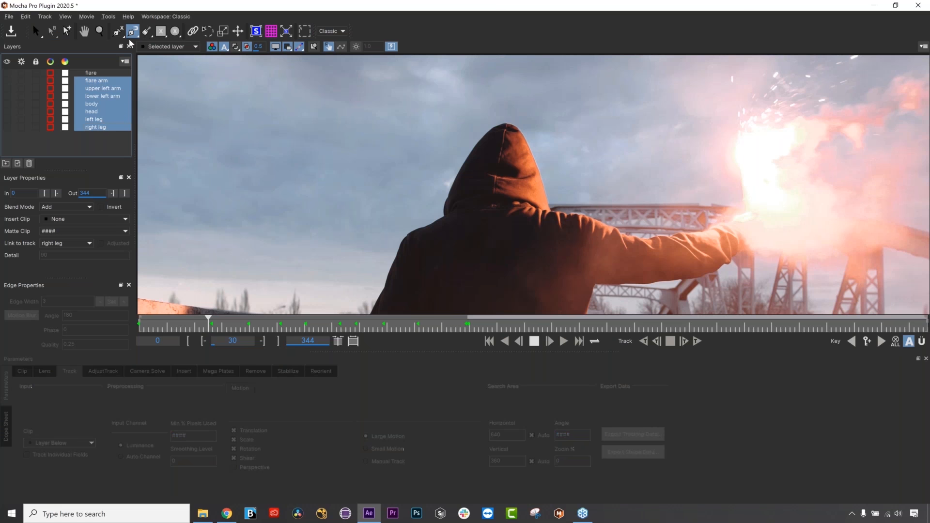
pyautogui.moveTo(132, 31); pyautogui.dragTo(137, 90)
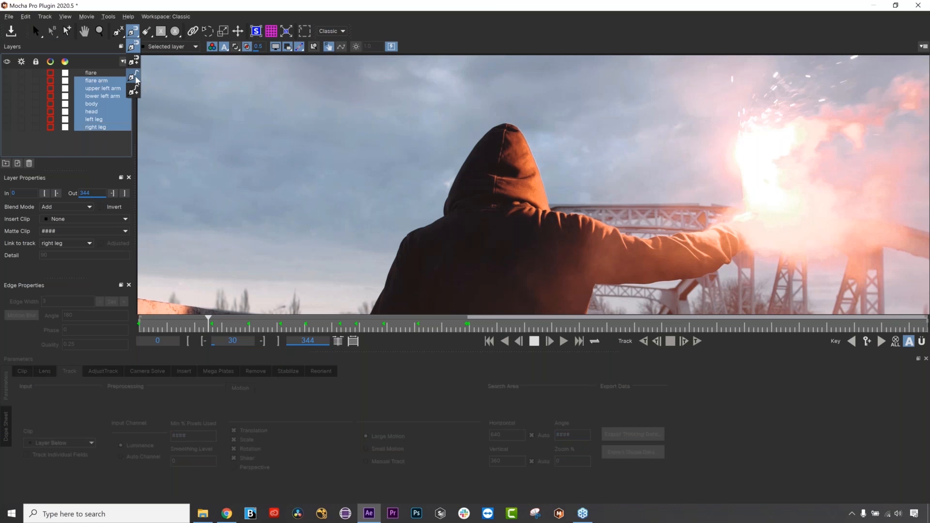
pyautogui.moveTo(316, 105)
pyautogui.mouseDown()
pyautogui.moveTo(312, 182)
pyautogui.moveTo(312, 114)
pyautogui.mouseUp()
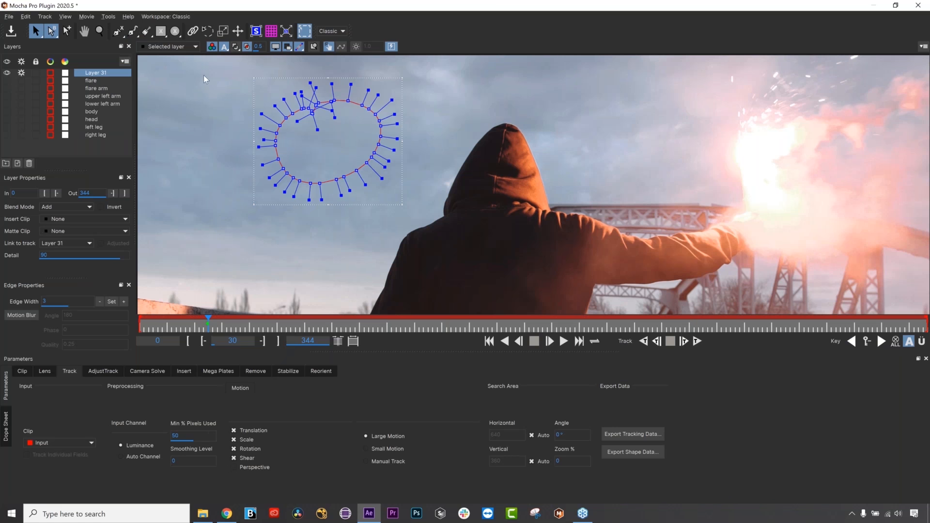
pyautogui.click(419, 204)
pyautogui.press('Delete')
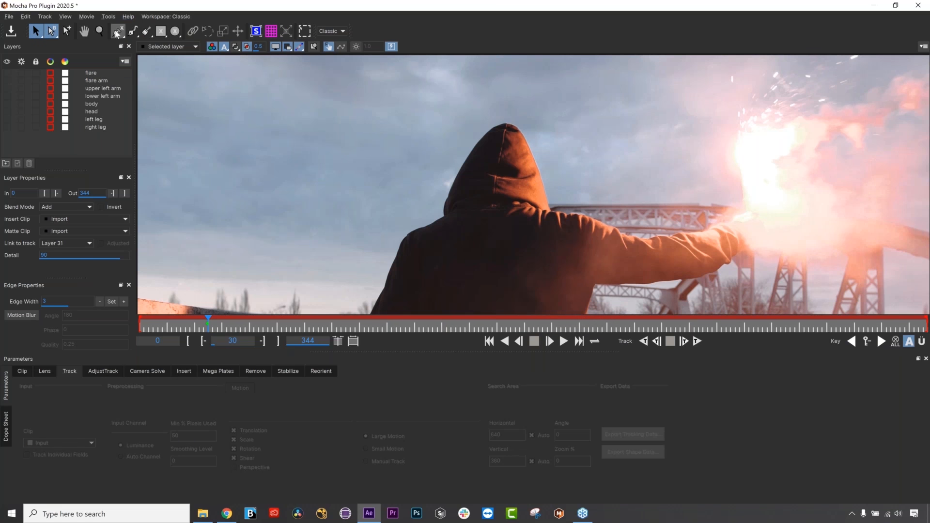
# Draw a four-point X-Spline in the sky, extend its upper-right point handle, and delete the shape.
pyautogui.click(117, 31)
pyautogui.click(261, 111)
pyautogui.click(264, 197)
pyautogui.click(374, 176)
pyautogui.click(365, 93)
pyautogui.click(262, 112)
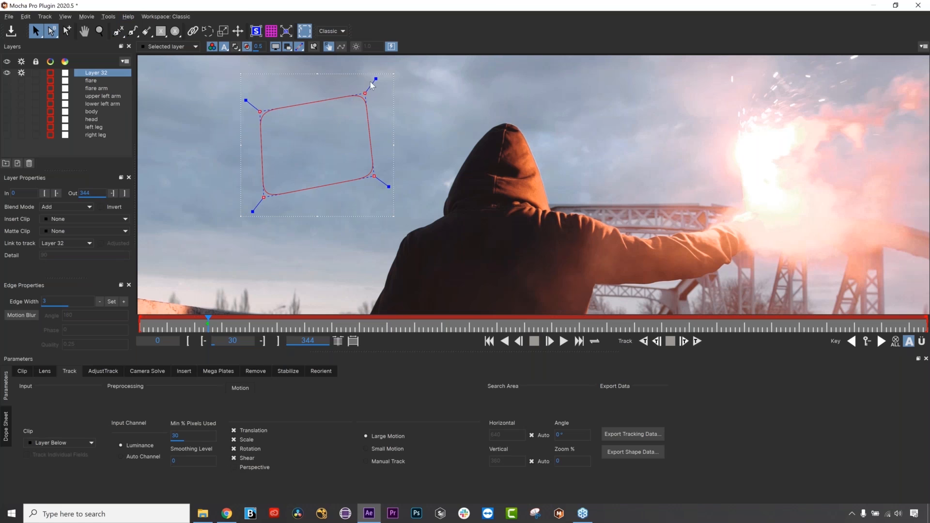
pyautogui.moveTo(375, 80); pyautogui.dragTo(390, 66)
pyautogui.moveTo(212, 78); pyautogui.dragTo(446, 243)
pyautogui.press('Delete')
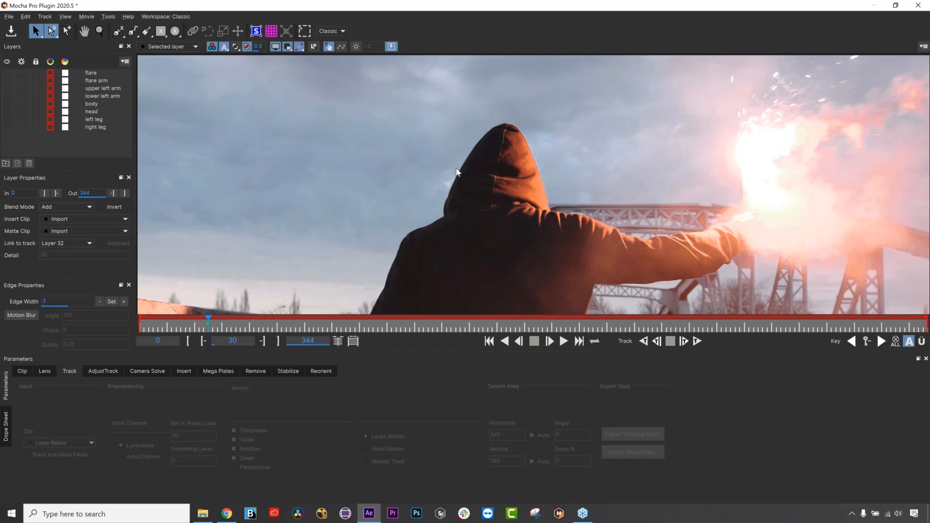
# Make the roto layers from flare arm through right leg visible in the viewer.
pyautogui.click(147, 32)
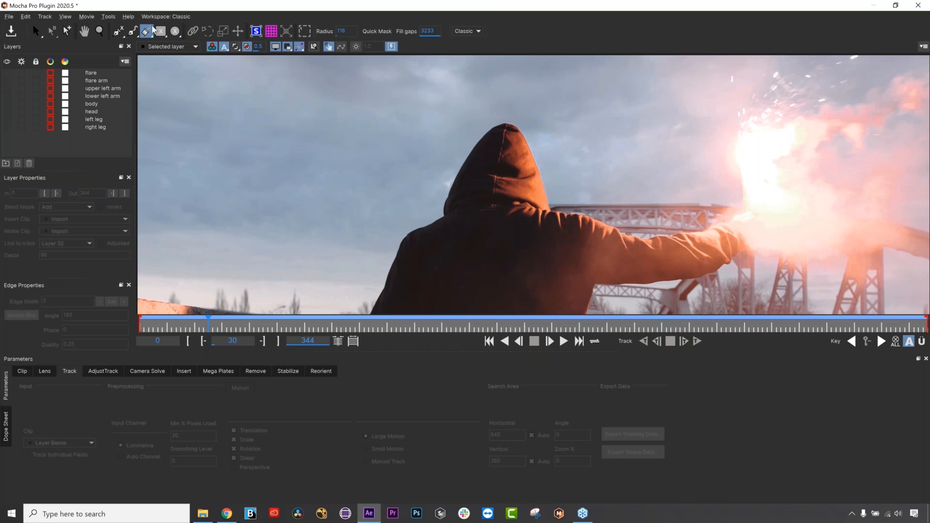
pyautogui.click(132, 32)
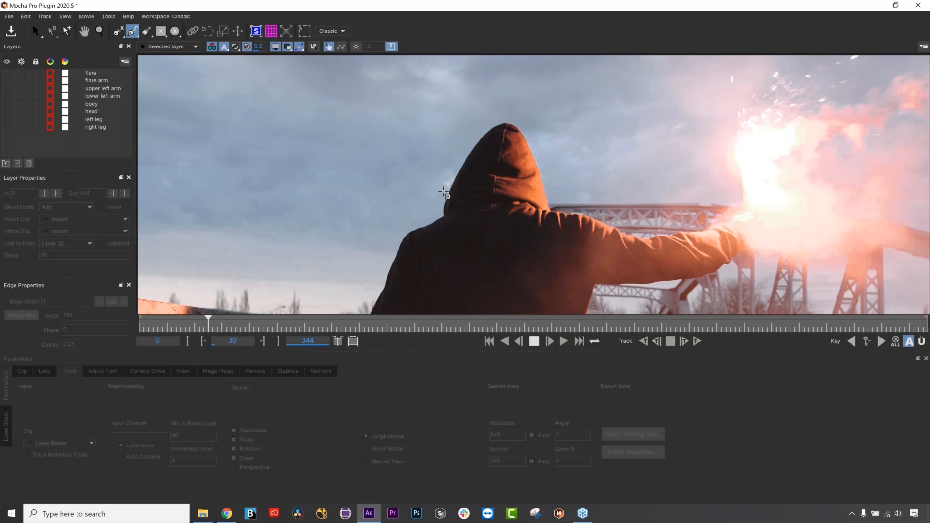
pyautogui.click(92, 81)
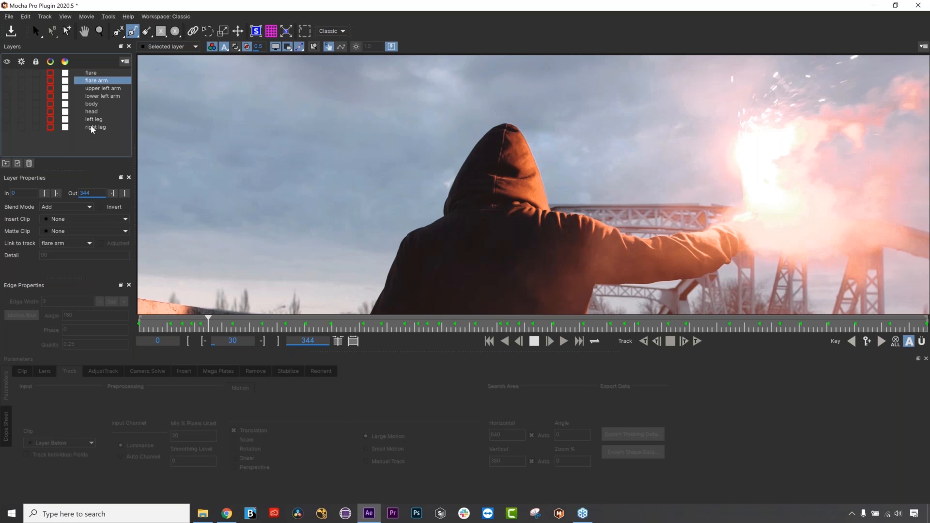
pyautogui.keyDown('shift'); pyautogui.click(94, 127); pyautogui.keyUp('shift')
pyautogui.click(7, 81)
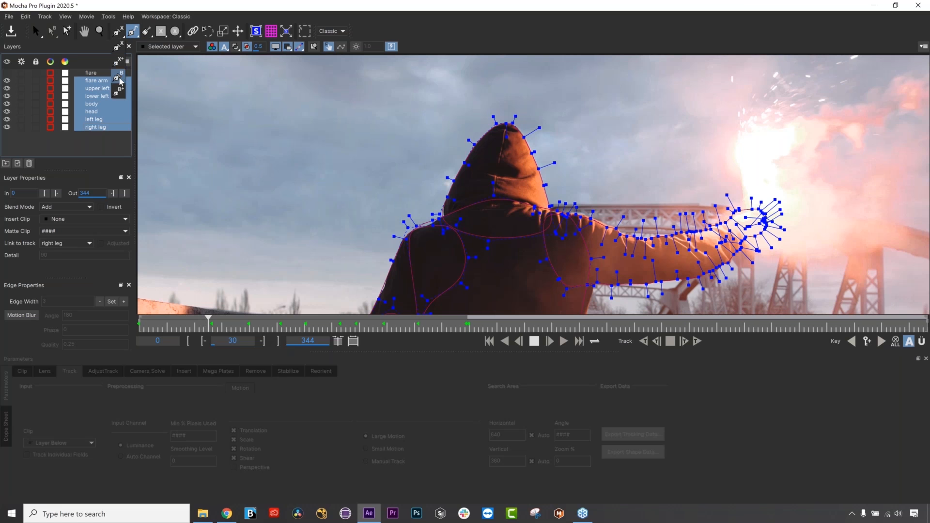
# Draw a closed Bezier spline in the sky beside the figure.
pyautogui.click(118, 30)
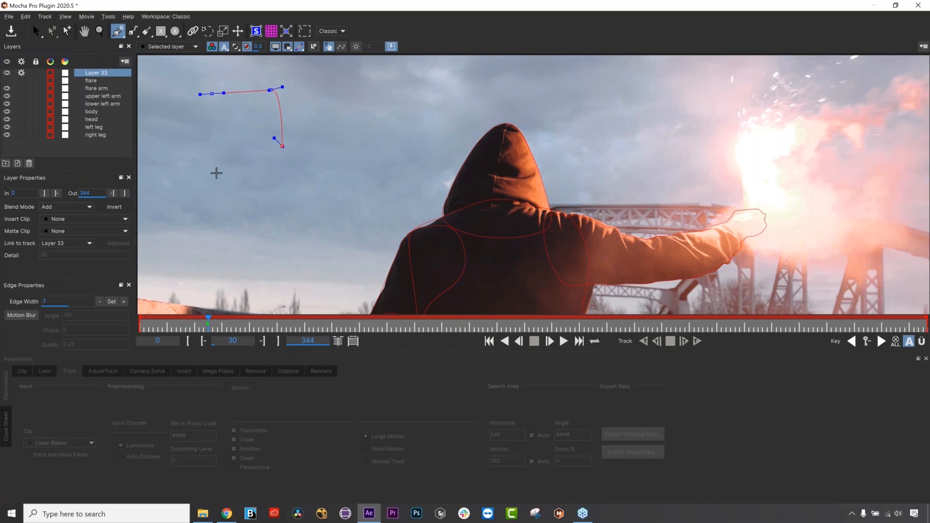
pyautogui.moveTo(206, 123); pyautogui.dragTo(206, 113)
pyautogui.rightClick(212, 95)
pyautogui.moveTo(219, 94)
pyautogui.mouseDown()
pyautogui.moveTo(212, 102)
pyautogui.moveTo(218, 86)
pyautogui.mouseUp()
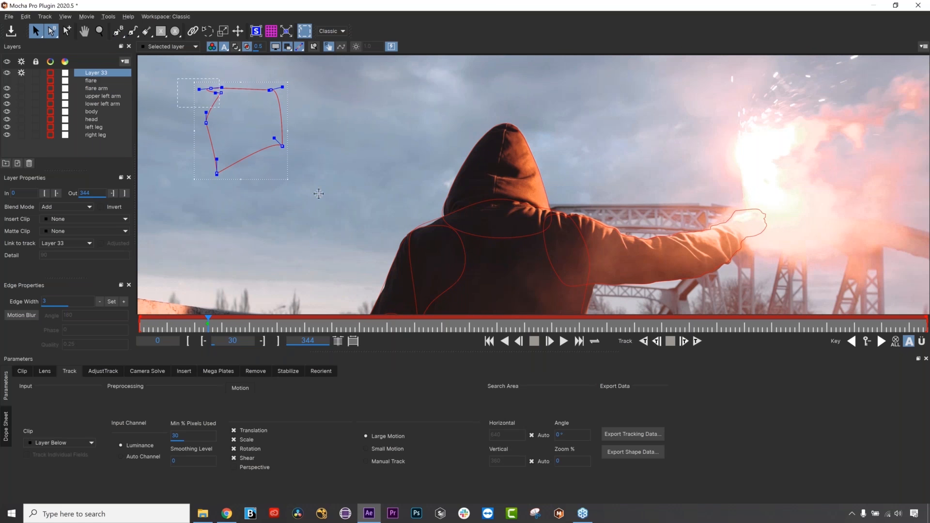
# Adjust the right side of the Bezier shape in the sky and delete the shape.
pyautogui.moveTo(338, 234); pyautogui.dragTo(340, 242)
pyautogui.click(280, 156)
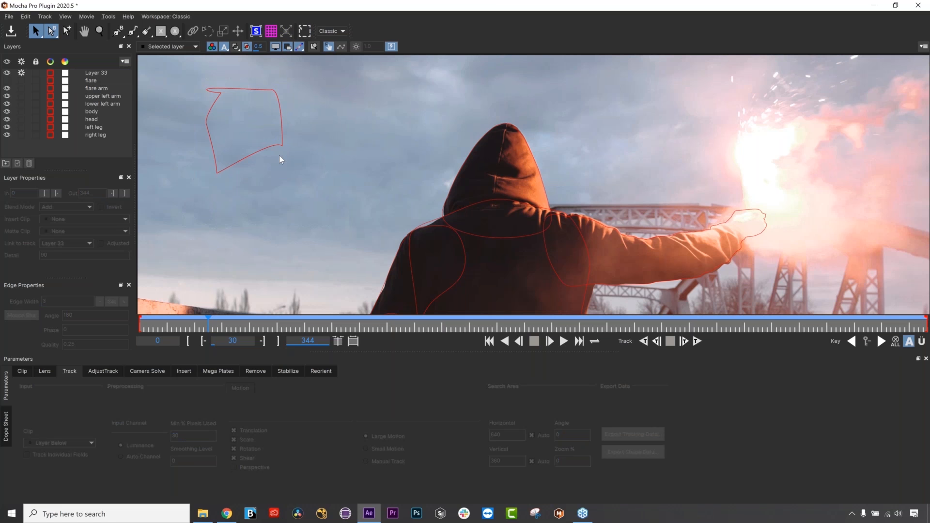
pyautogui.click(280, 158)
pyautogui.moveTo(260, 180); pyautogui.dragTo(289, 156)
pyautogui.moveTo(181, 74); pyautogui.dragTo(314, 206)
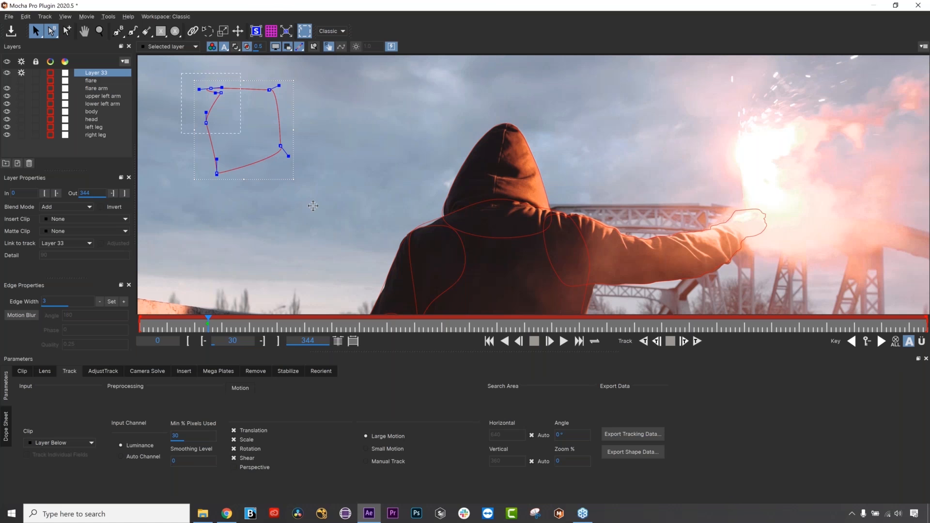
pyautogui.moveTo(313, 206); pyautogui.dragTo(310, 199)
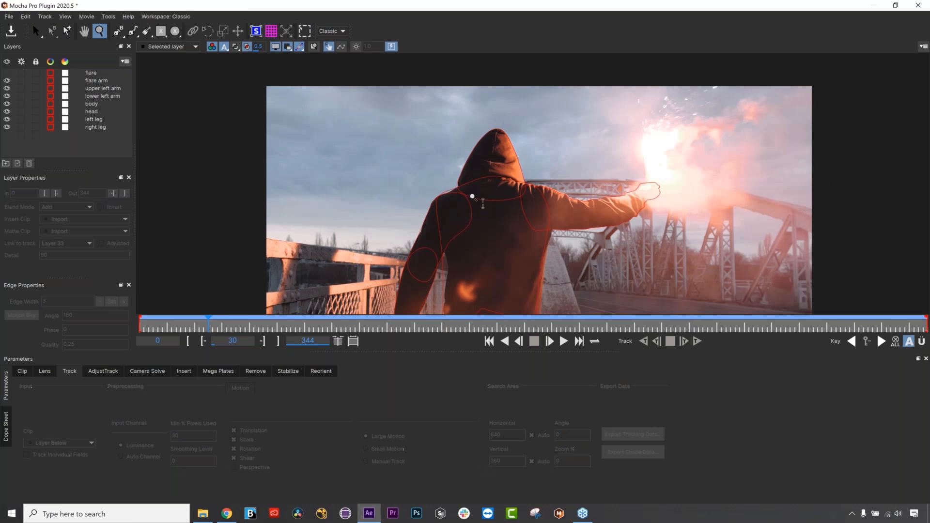
# At frame 30, reposition the body spline's points along both sides of the torso and near the jacket's hem.
pyautogui.moveTo(474, 197); pyautogui.dragTo(513, 239)
pyautogui.press('x')
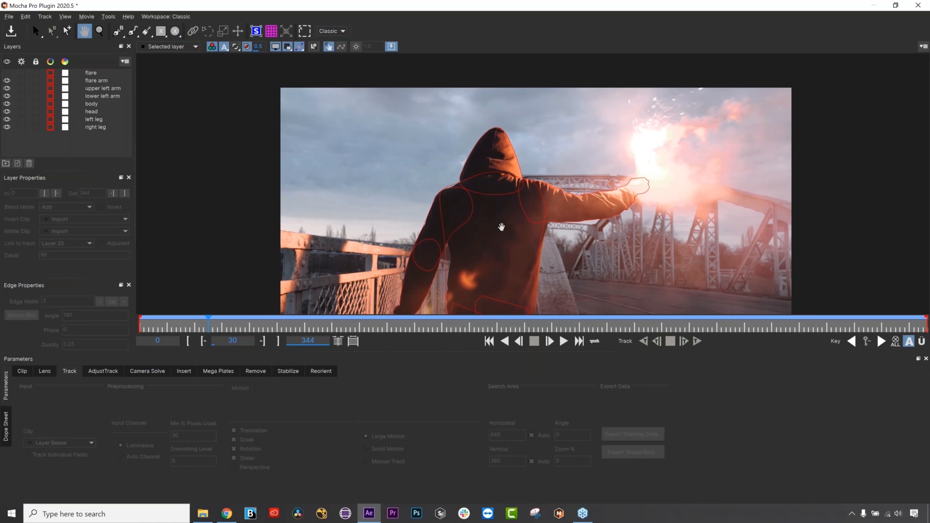
pyautogui.moveTo(480, 206); pyautogui.dragTo(453, 177)
pyautogui.press('z')
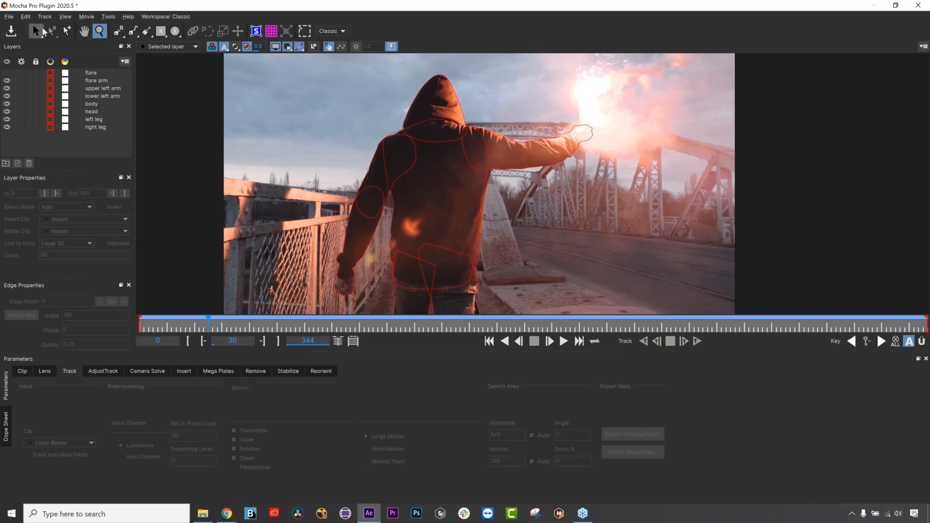
pyautogui.click(388, 211)
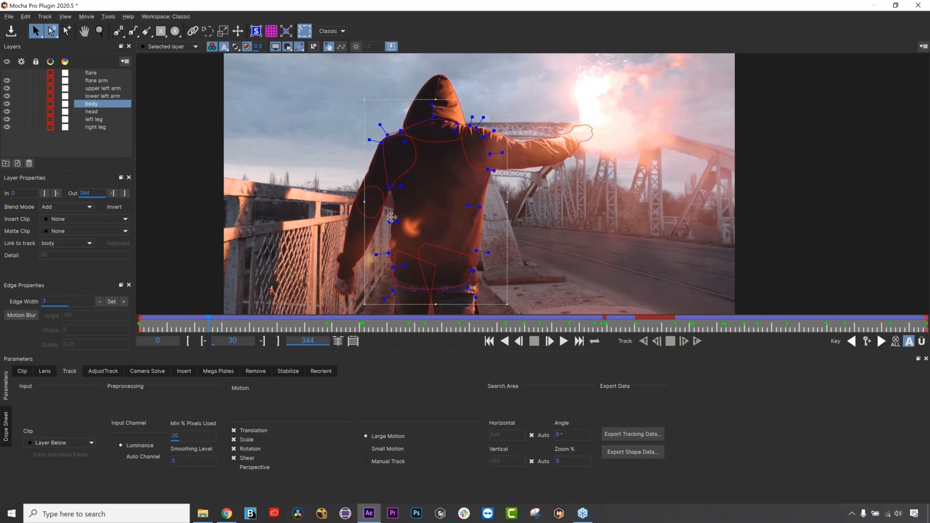
pyautogui.moveTo(392, 220); pyautogui.dragTo(396, 207)
pyautogui.moveTo(389, 253); pyautogui.dragTo(389, 241)
pyautogui.moveTo(479, 207); pyautogui.dragTo(495, 210)
pyautogui.moveTo(487, 169); pyautogui.dragTo(491, 167)
pyautogui.moveTo(476, 251); pyautogui.dragTo(475, 273)
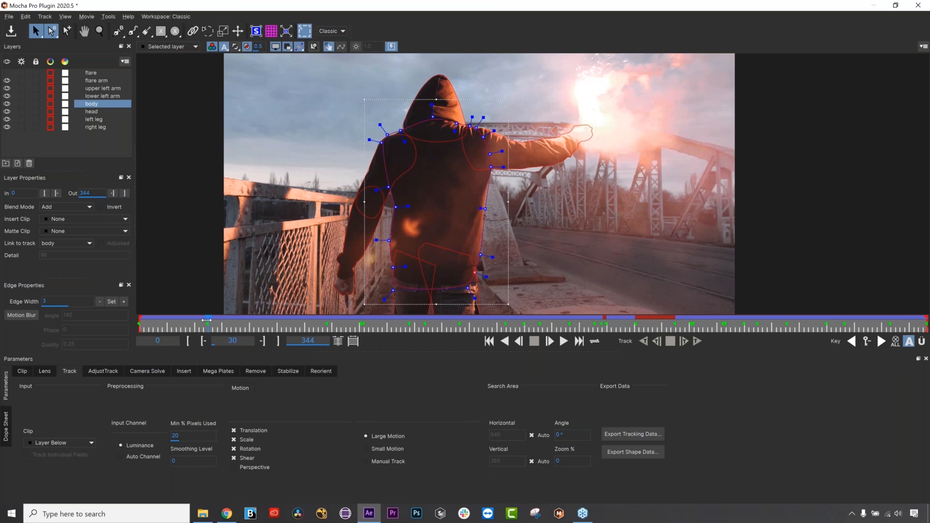
# Scrub the roto shapes ahead to frame 56, save the Mocha project, and return to After Effects.
pyautogui.moveTo(202, 320); pyautogui.dragTo(249, 324)
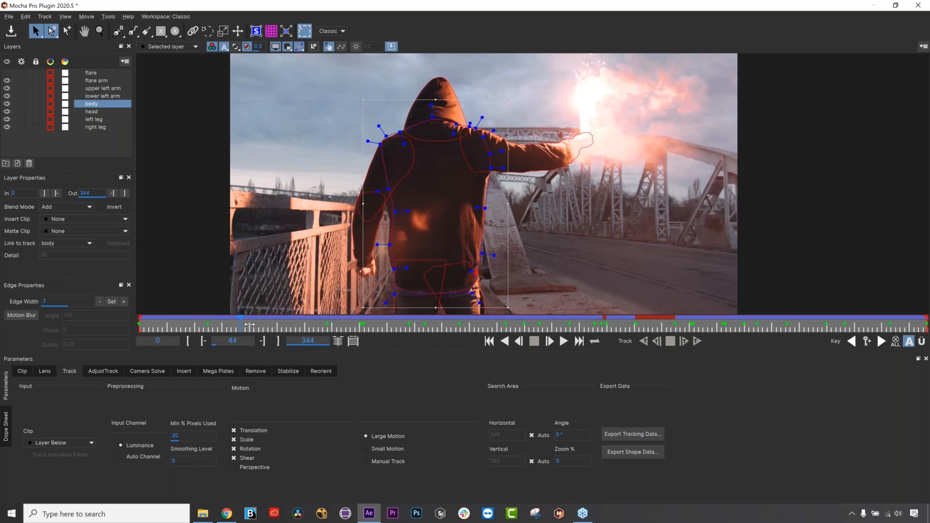
pyautogui.click(10, 31)
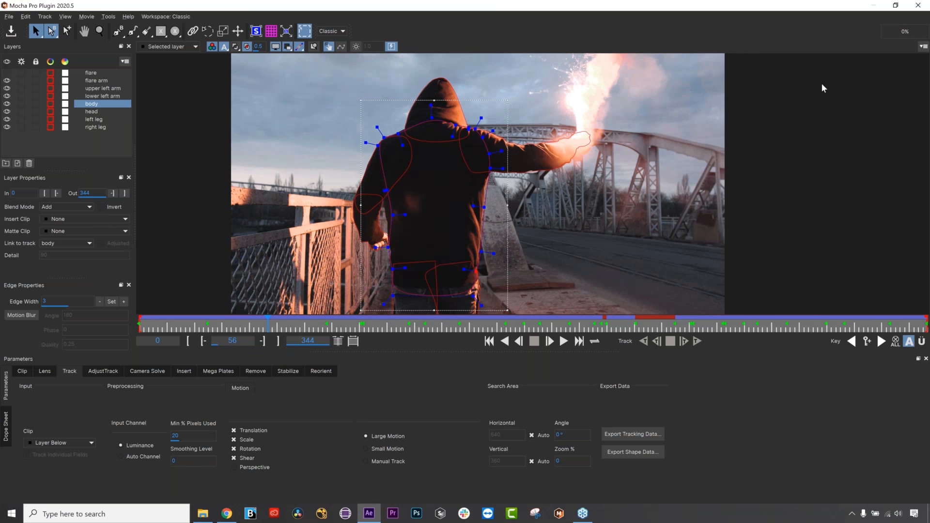
pyautogui.click(927, 9)
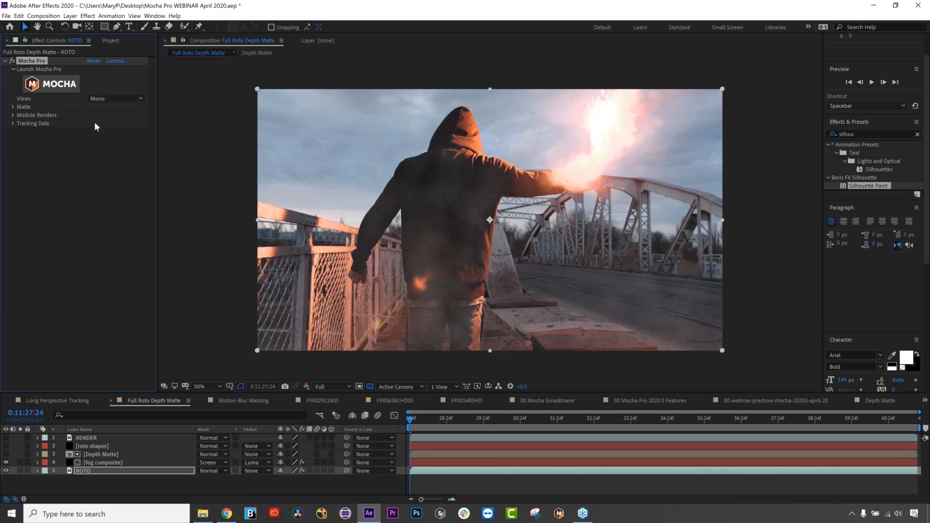
# Expand the ROTO layer's Mocha Pro effect settings, enable Apply Matte, and hide the fog composite layer.
pyautogui.click(11, 123)
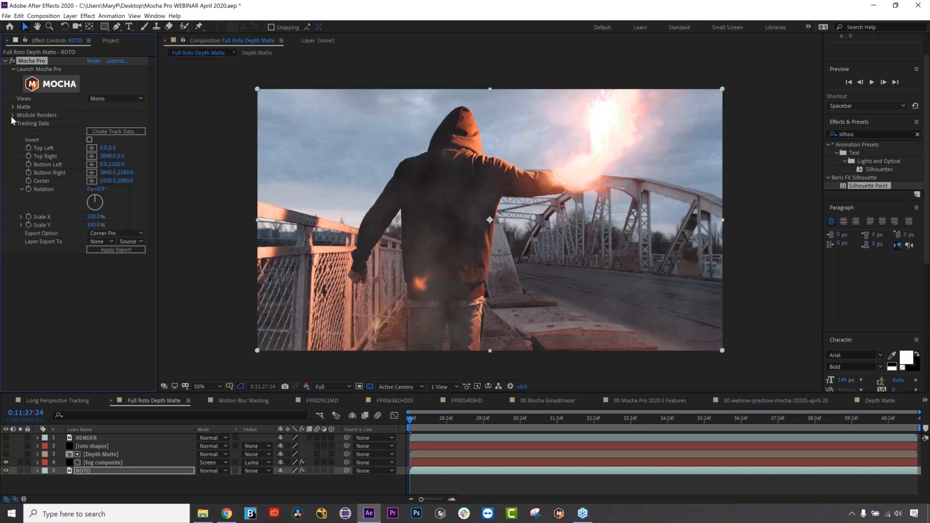
pyautogui.click(10, 115)
pyautogui.click(11, 106)
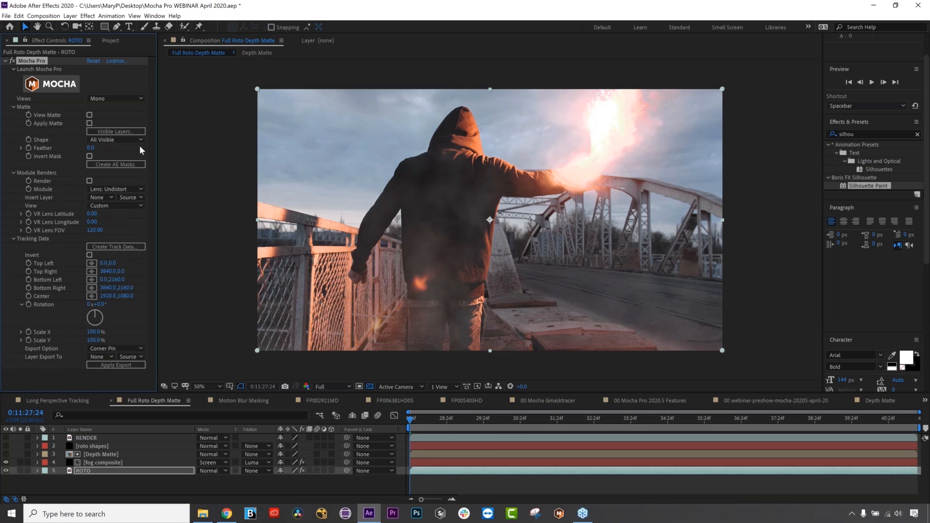
pyautogui.click(90, 123)
pyautogui.click(6, 462)
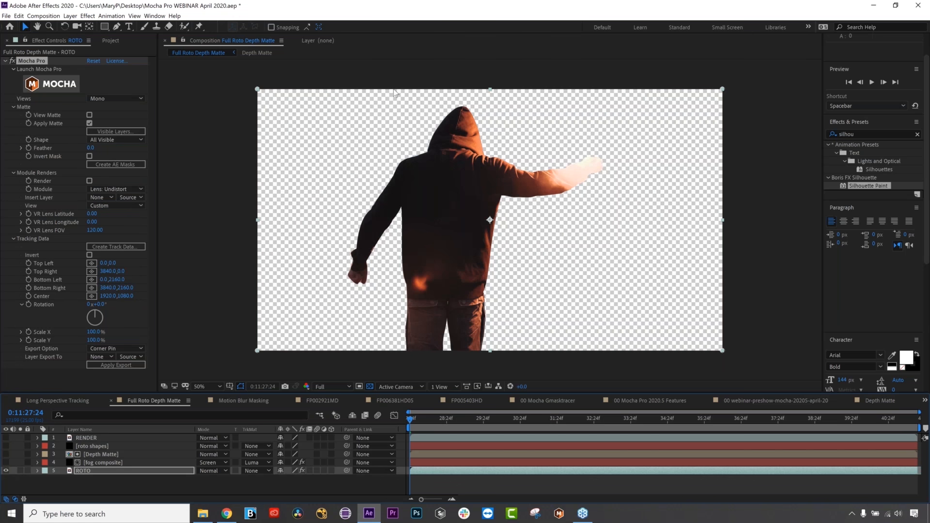
# Turn off Apply Matte, create After Effects masks from the Mocha shapes, and expand the ROTO layer's mask list.
pyautogui.click(89, 124)
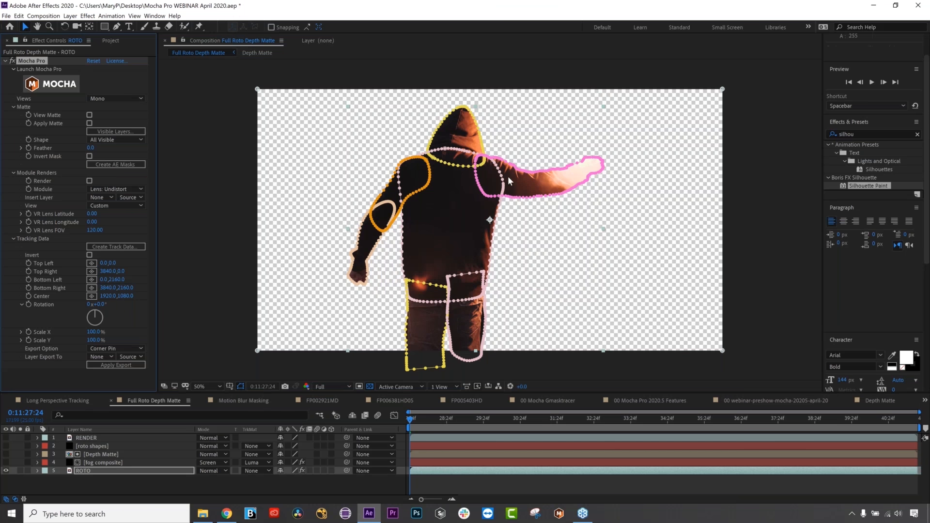
pyautogui.click(36, 472)
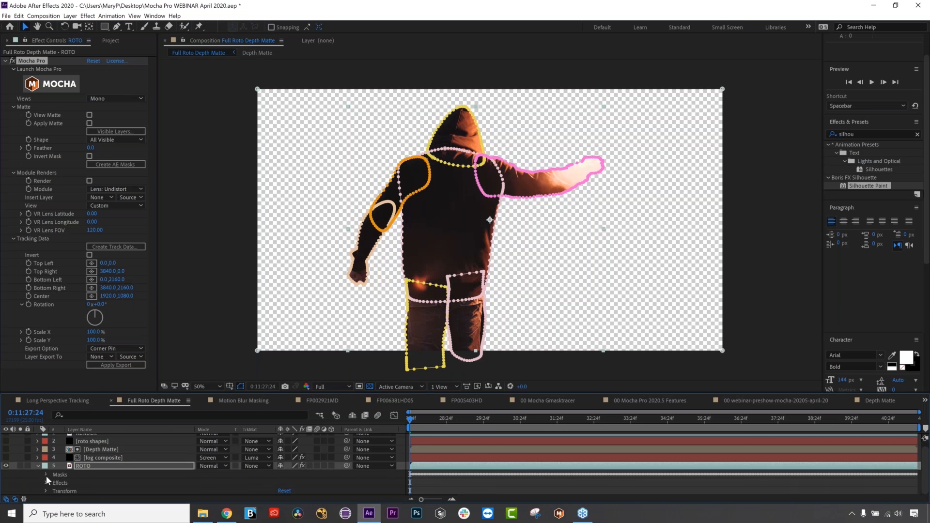
pyautogui.click(46, 474)
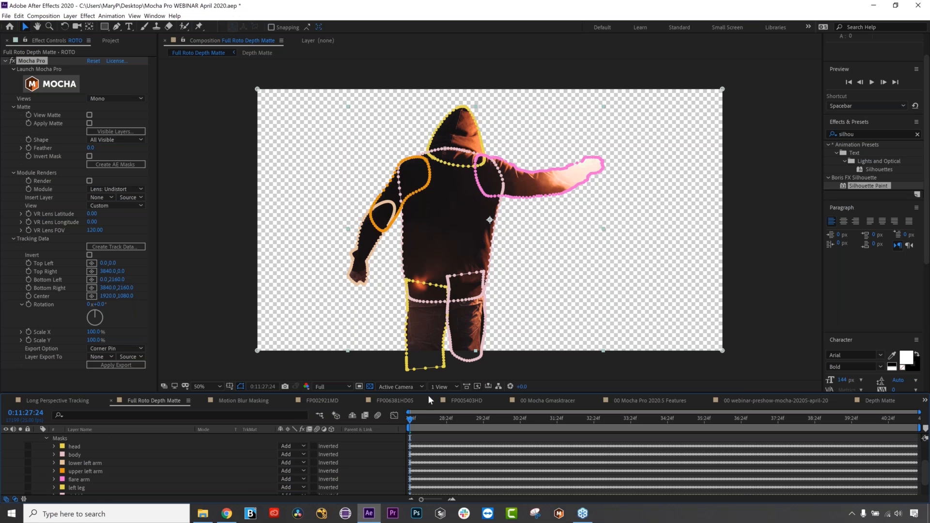
# Preview and scrub the animated masks on the ROTO layer, return to 0:11:27:24, and select the head mask.
pyautogui.press('space')
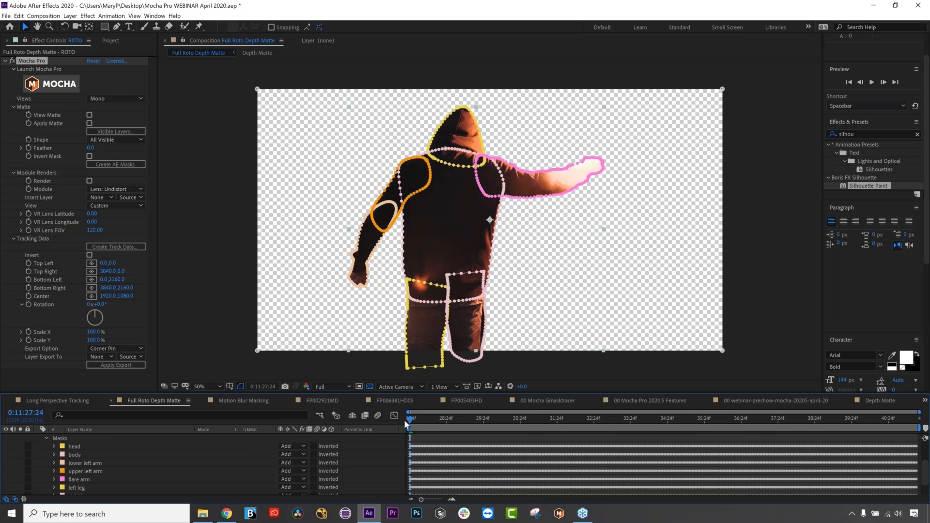
pyautogui.press('space')
pyautogui.moveTo(425, 418); pyautogui.dragTo(470, 417)
pyautogui.click(444, 418)
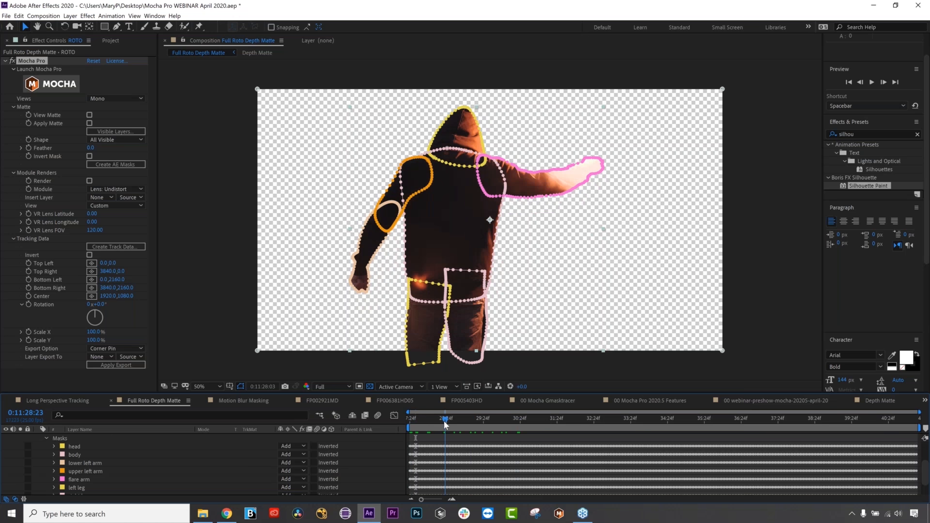
pyautogui.moveTo(450, 425); pyautogui.dragTo(361, 417)
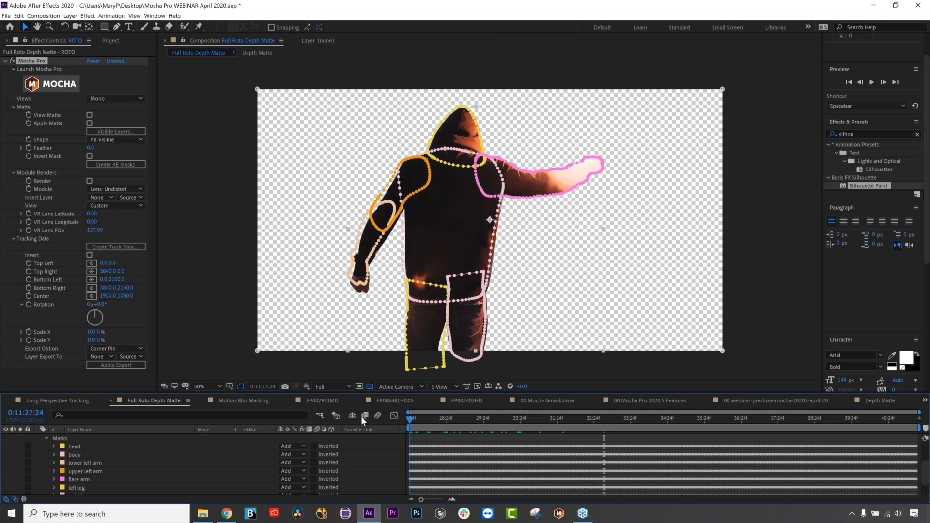
pyautogui.click(63, 445)
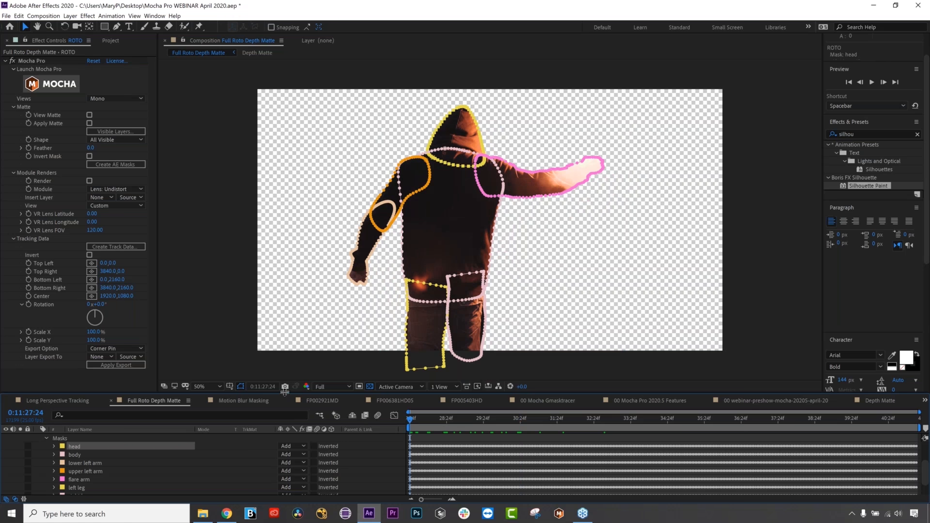
# Delete all of the ROTO layer's masks, from head through right leg.
pyautogui.moveTo(285, 393); pyautogui.dragTo(286, 360)
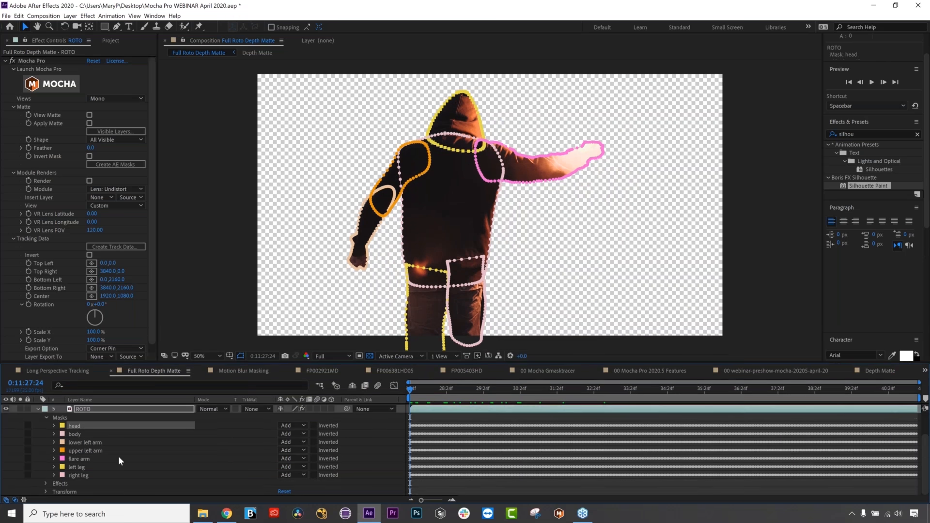
pyautogui.keyDown('shift'); pyautogui.click(82, 475); pyautogui.keyUp('shift')
pyautogui.press('Delete')
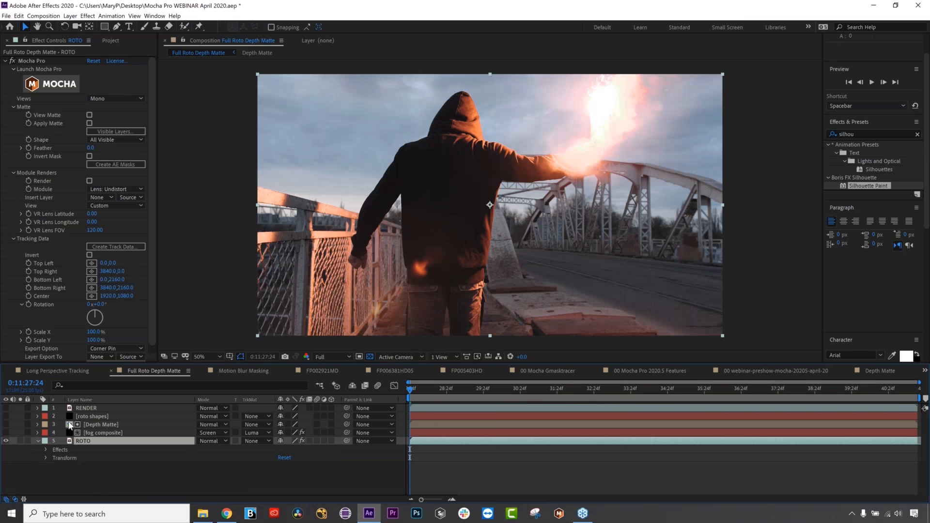
# View the Motion Blur Masking composition, then reopen the Full Roto Depth Matte composition from the project.
pyautogui.click(213, 369)
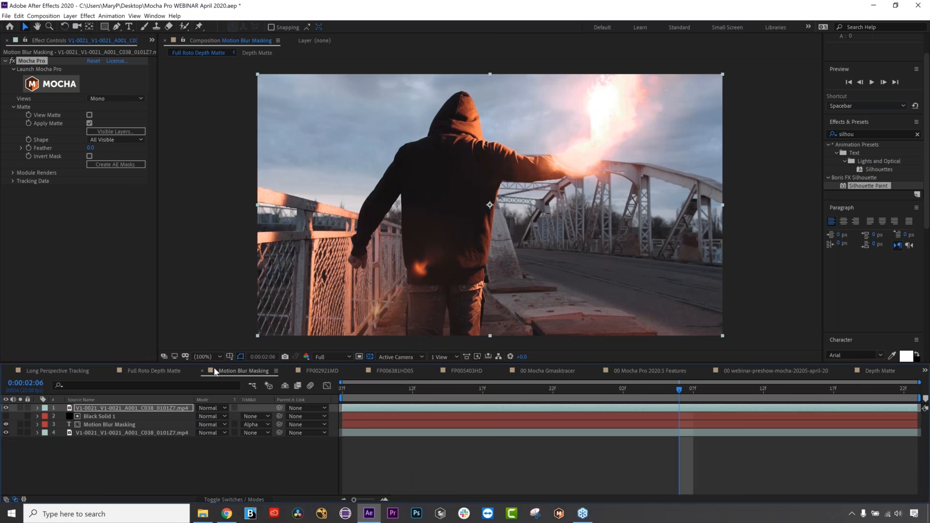
pyautogui.moveTo(210, 365); pyautogui.dragTo(207, 398)
pyautogui.click(151, 40)
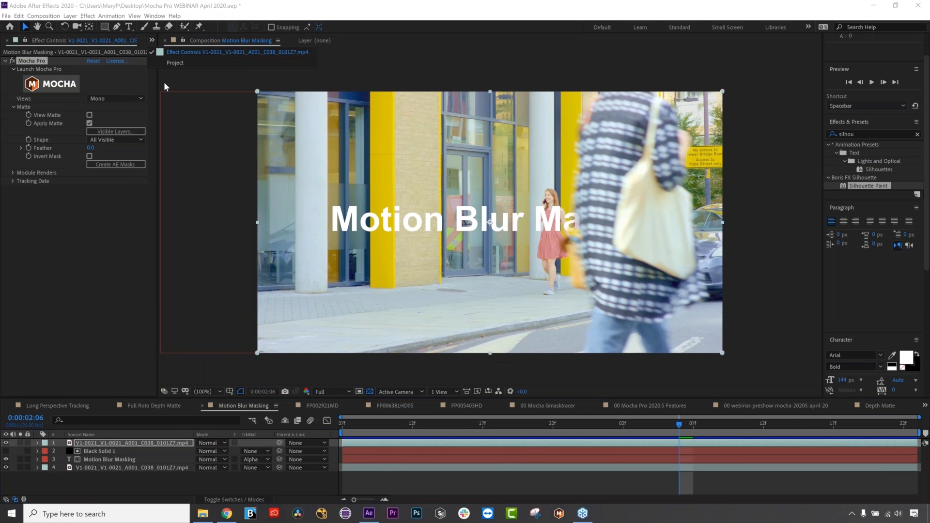
pyautogui.click(169, 63)
pyautogui.click(58, 193)
pyautogui.doubleClick(57, 193)
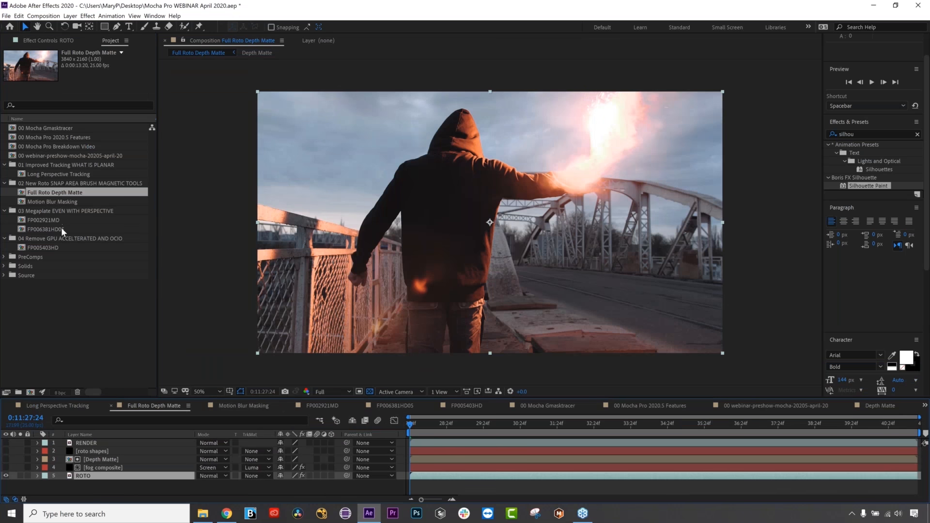
# Open the ROTO layer in Mocha Pro, select the head layer, and switch point picking to Pick Edge.
pyautogui.click(71, 42)
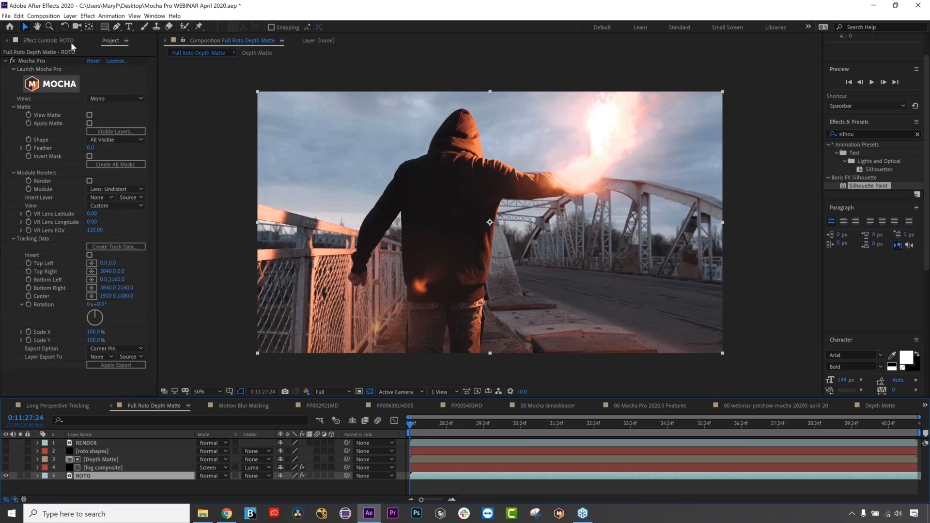
pyautogui.click(70, 86)
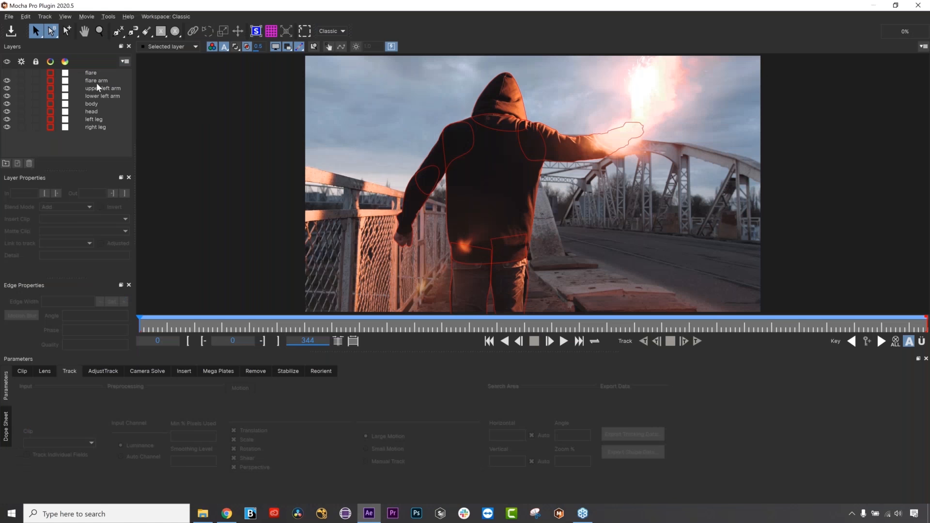
pyautogui.click(97, 86)
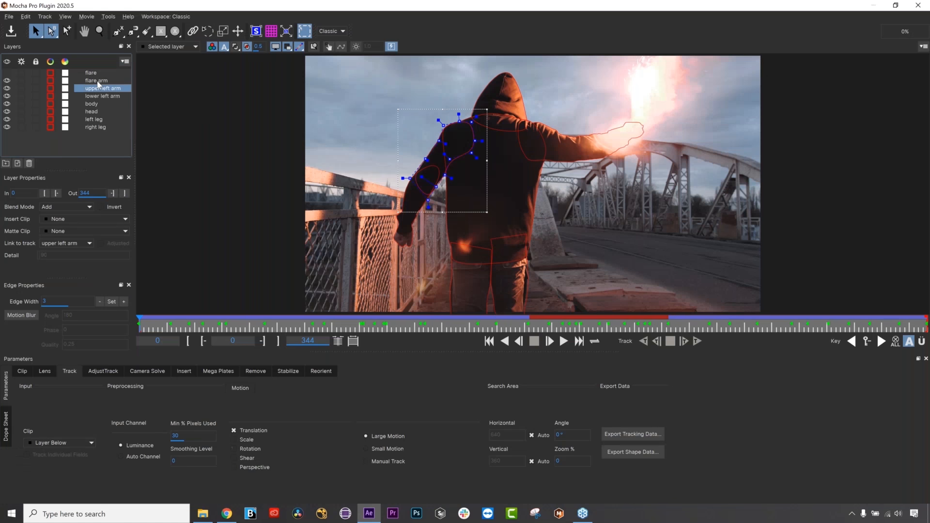
pyautogui.click(96, 80)
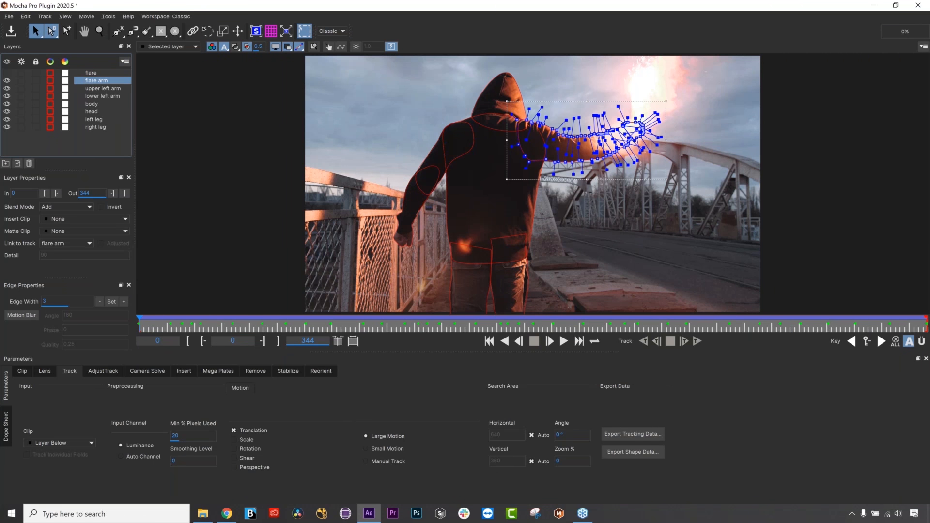
pyautogui.click(91, 112)
pyautogui.click(51, 31)
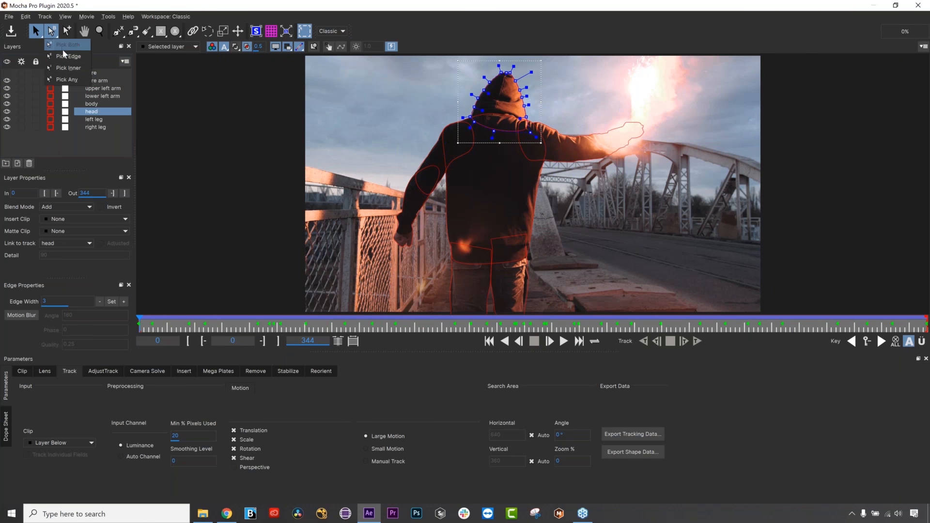
pyautogui.click(66, 55)
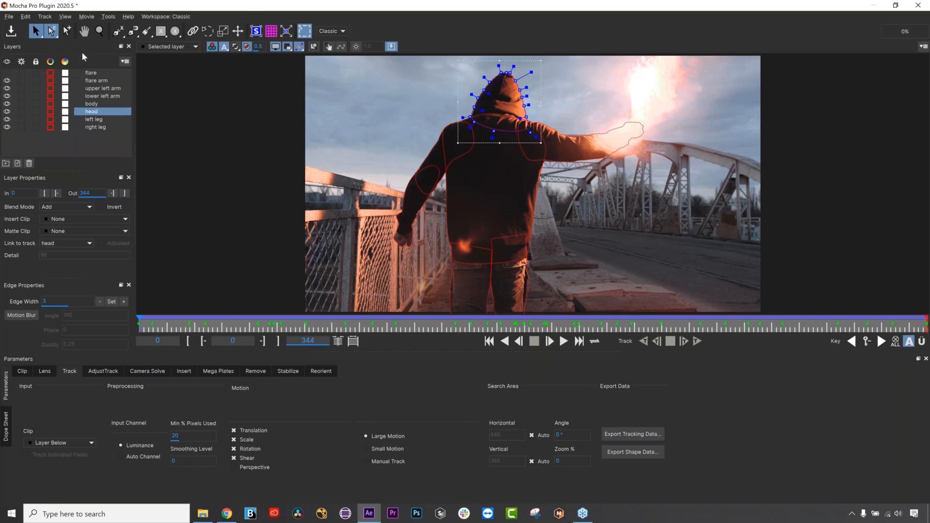
# Turn on the coloured matte overlay and set the head layer's matte colour to dark red #550000.
pyautogui.click(250, 46)
pyautogui.click(66, 112)
pyautogui.click(349, 205)
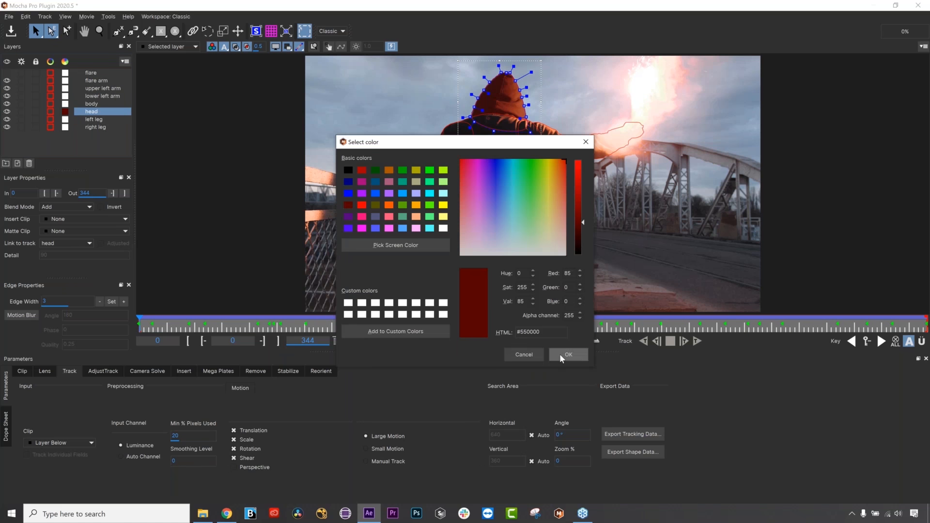
pyautogui.click(562, 355)
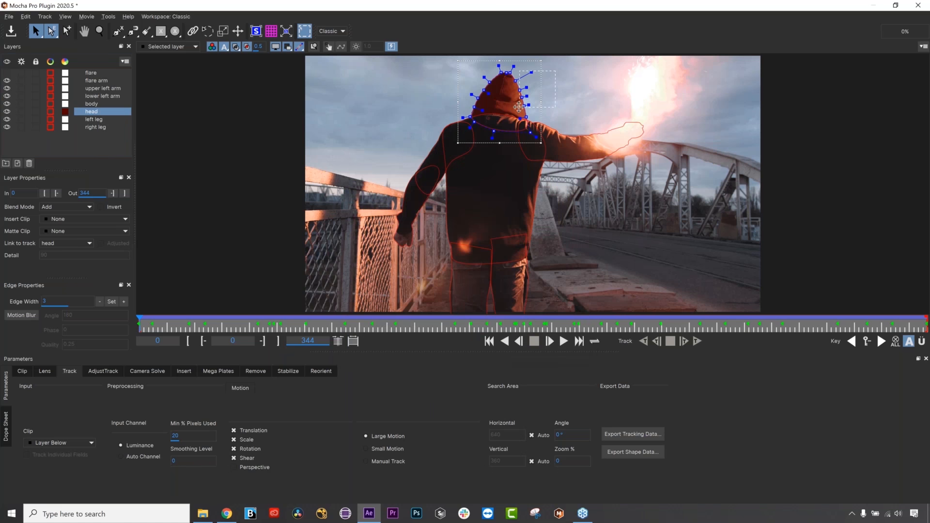
# Pull the edge points beside the hood outward to feather it, save the Mocha project, and return to After Effects.
pyautogui.moveTo(533, 83); pyautogui.dragTo(565, 70)
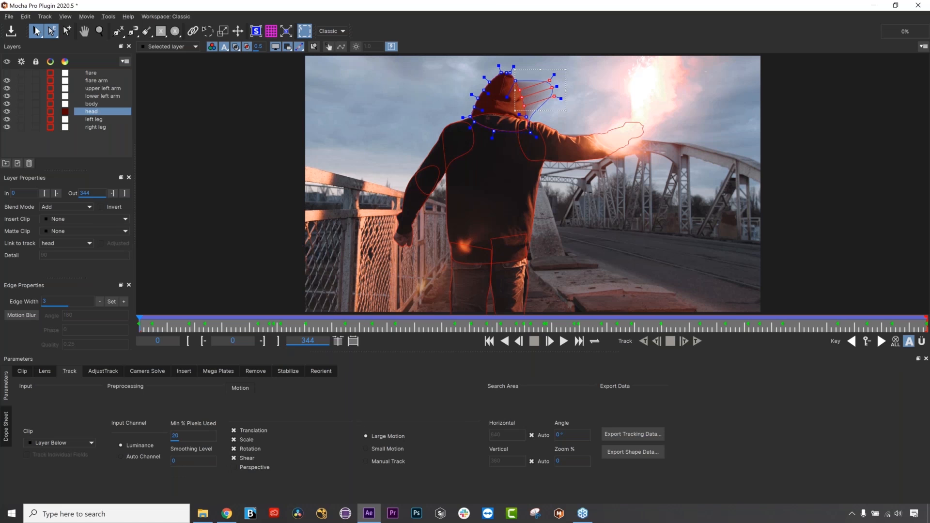
pyautogui.click(11, 32)
pyautogui.click(921, 5)
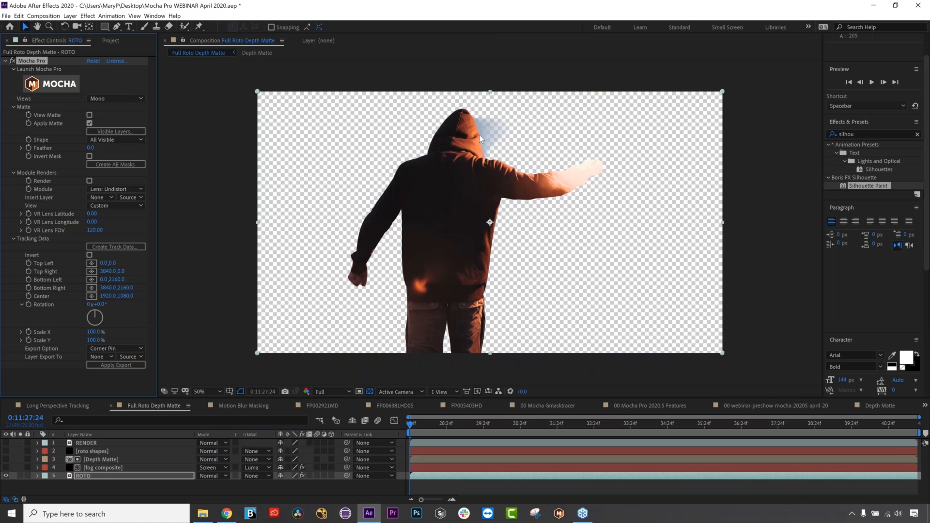
# Turn off Apply Matte, create After Effects masks from the feathered Mocha shapes, and expand the ROTO layer's mask list.
pyautogui.click(90, 124)
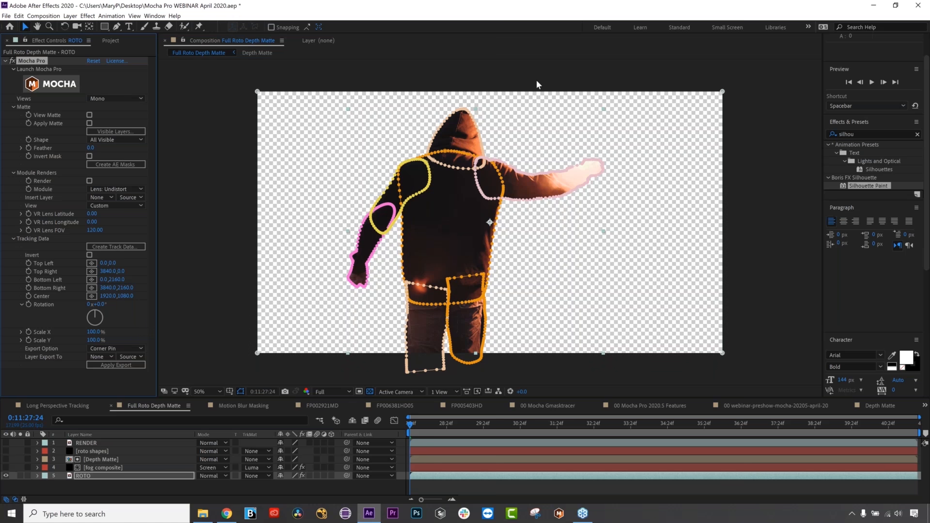
pyautogui.click(37, 476)
pyautogui.scroll(-2, 37, 475)
# Select the newly created masks on the ROTO layer, starting with head, and delete them all.
pyautogui.click(69, 460)
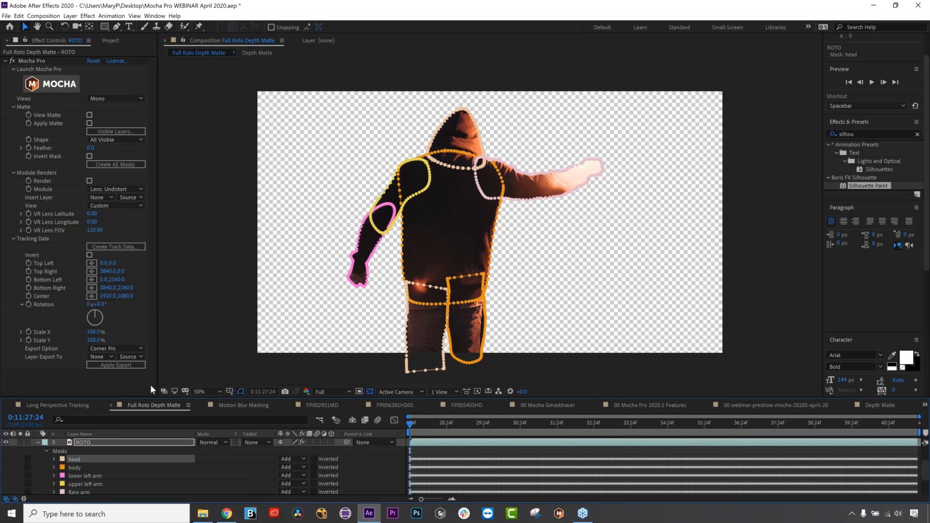
pyautogui.moveTo(153, 397); pyautogui.dragTo(143, 345)
pyautogui.keyDown('shift'); pyautogui.click(96, 475); pyautogui.keyUp('shift')
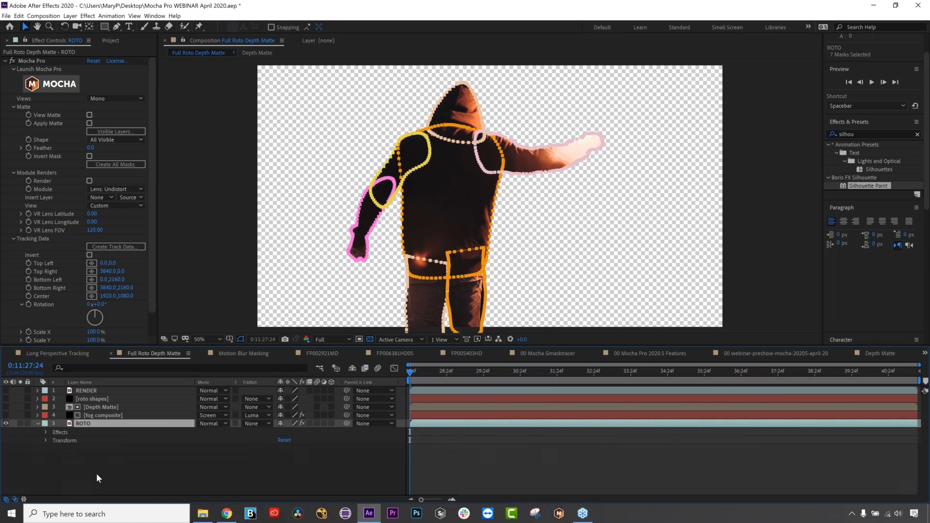
pyautogui.press('Delete')
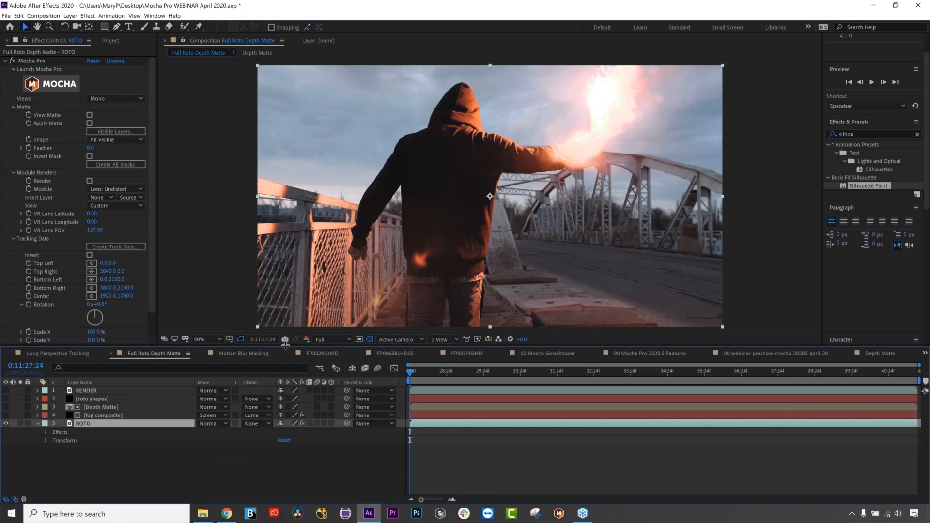
# Show the fog composite layer, restore a larger viewer, and preview the fog around the hooded man.
pyautogui.moveTo(285, 345); pyautogui.dragTo(287, 388)
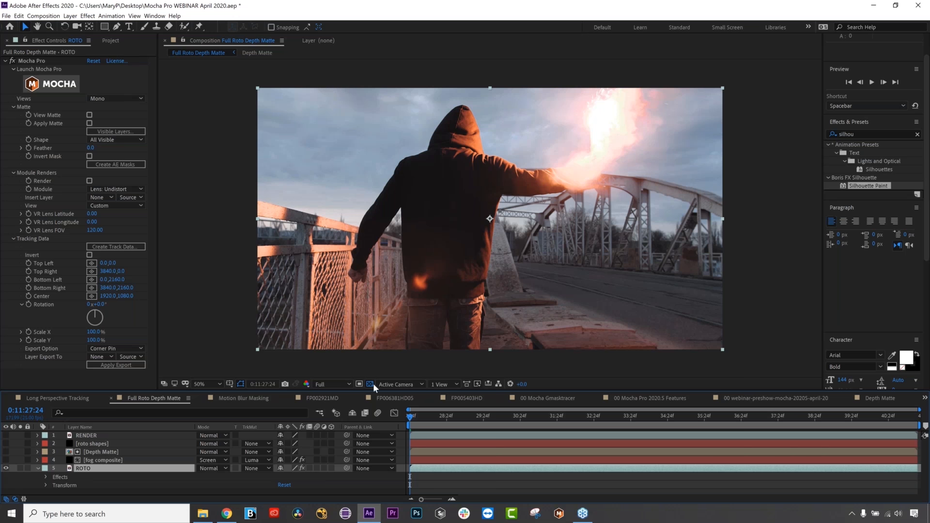
pyautogui.click(6, 460)
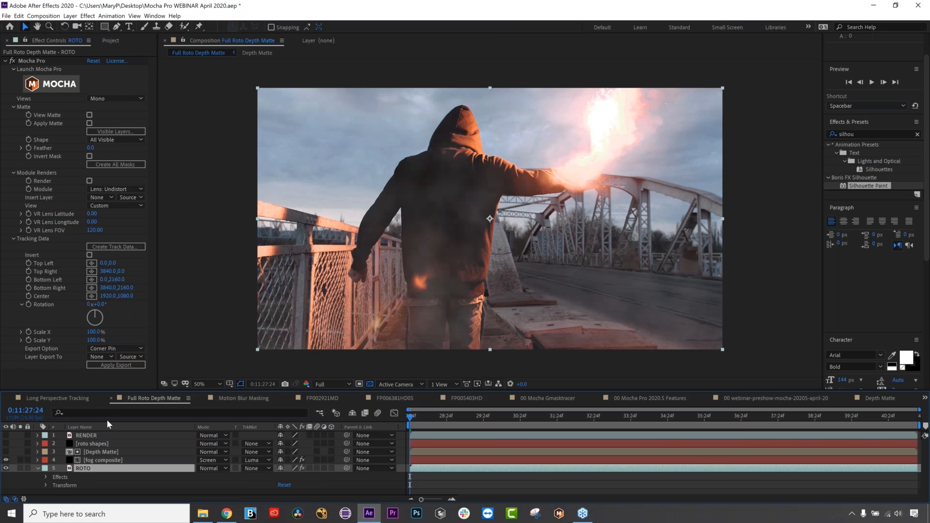
pyautogui.press('space')
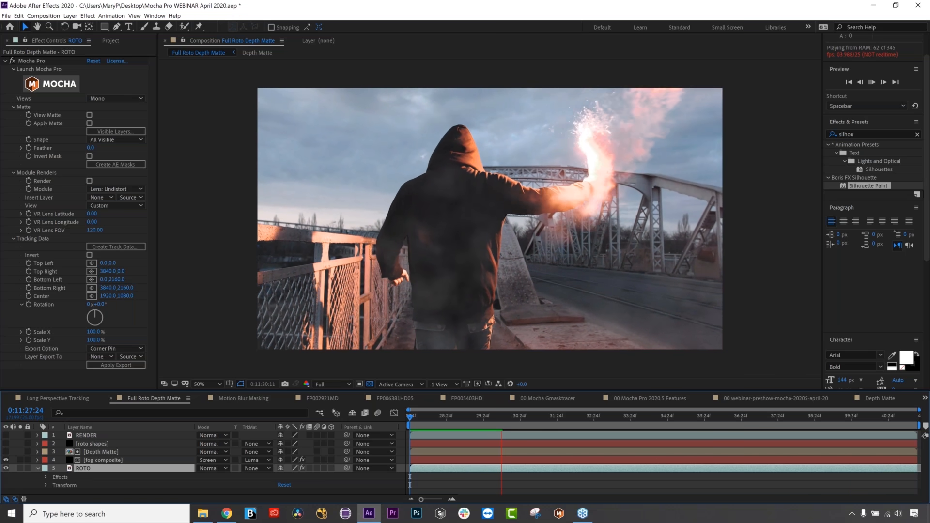
pyautogui.press('space')
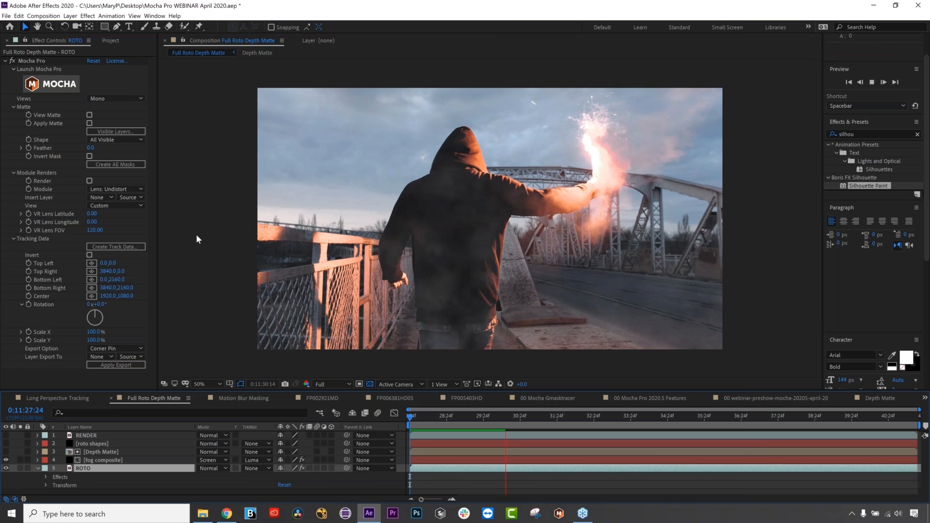
# Reopen ROTO in Mocha Pro and group the flare arm through right leg layers, ungrouping and regrouping them once.
pyautogui.click(68, 86)
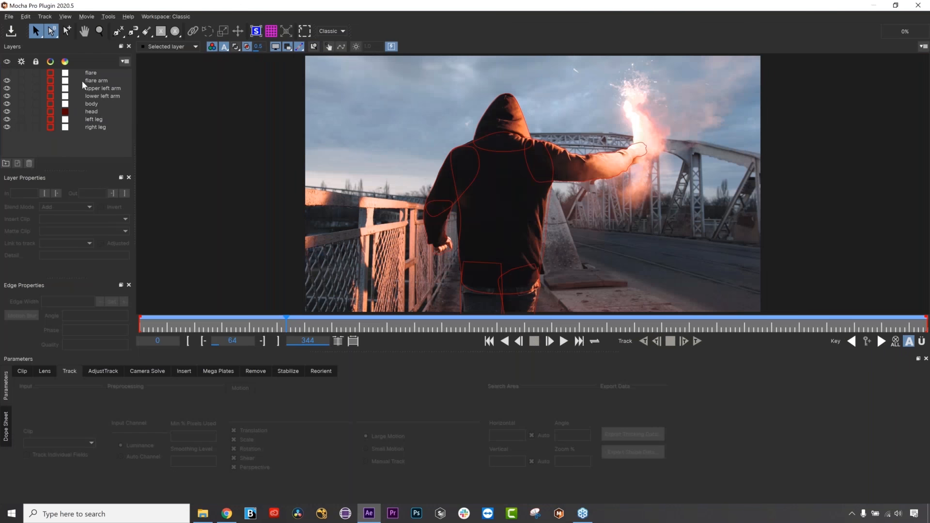
pyautogui.click(83, 81)
pyautogui.keyDown('shift'); pyautogui.click(88, 127); pyautogui.keyUp('shift')
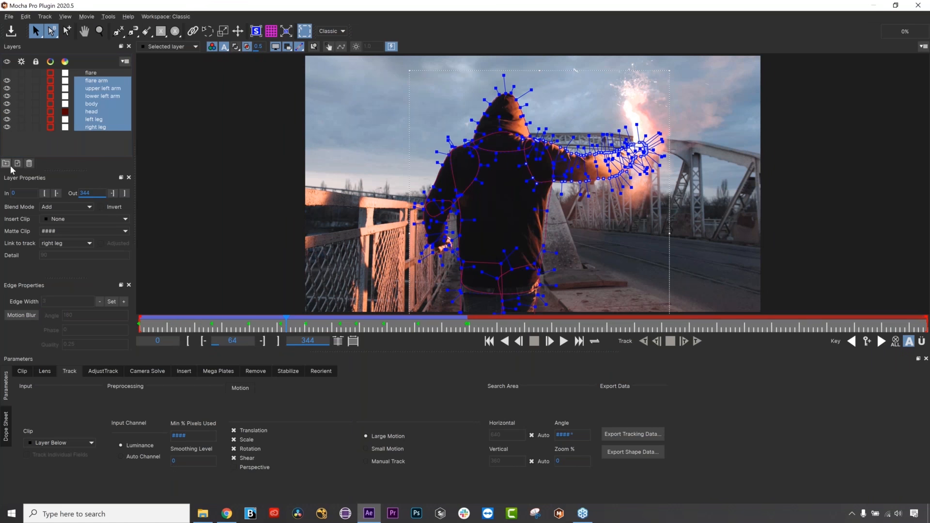
pyautogui.click(10, 164)
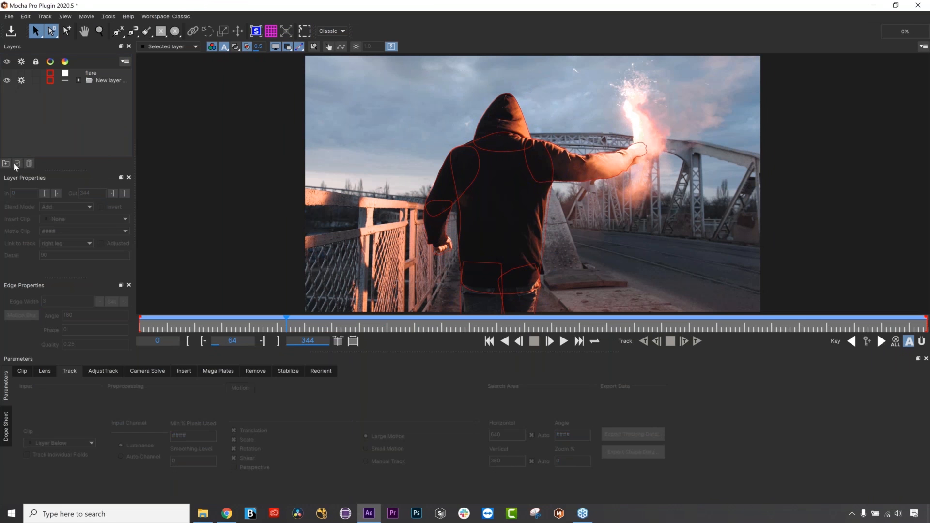
pyautogui.click(16, 163)
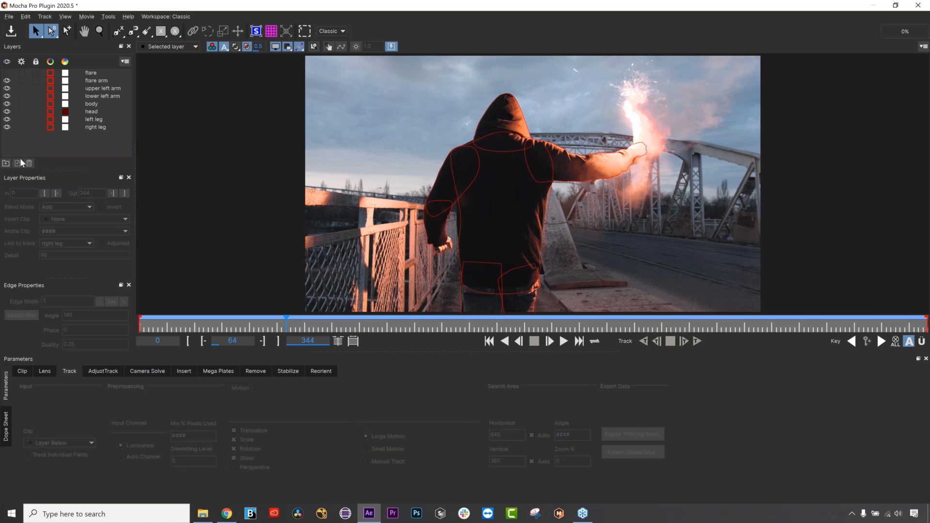
pyautogui.click(97, 78)
pyautogui.keyDown('shift'); pyautogui.click(91, 126); pyautogui.keyUp('shift')
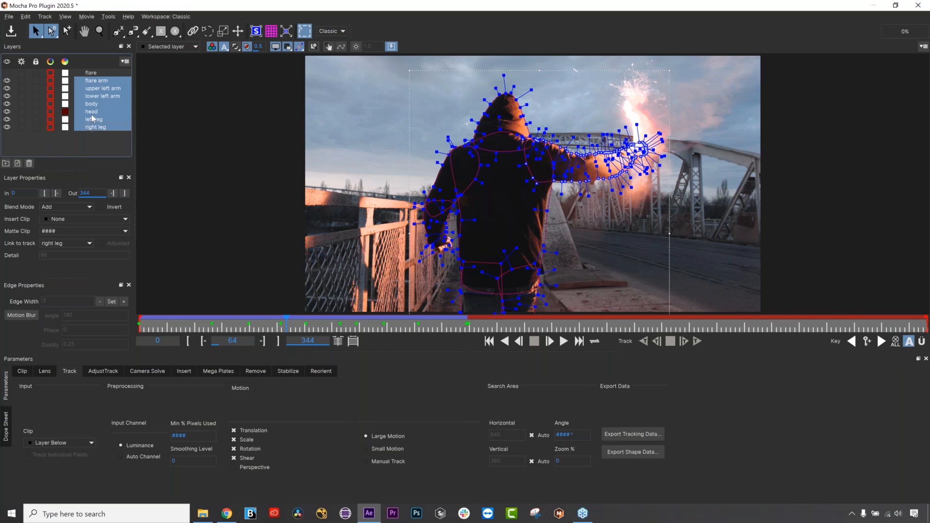
pyautogui.click(7, 164)
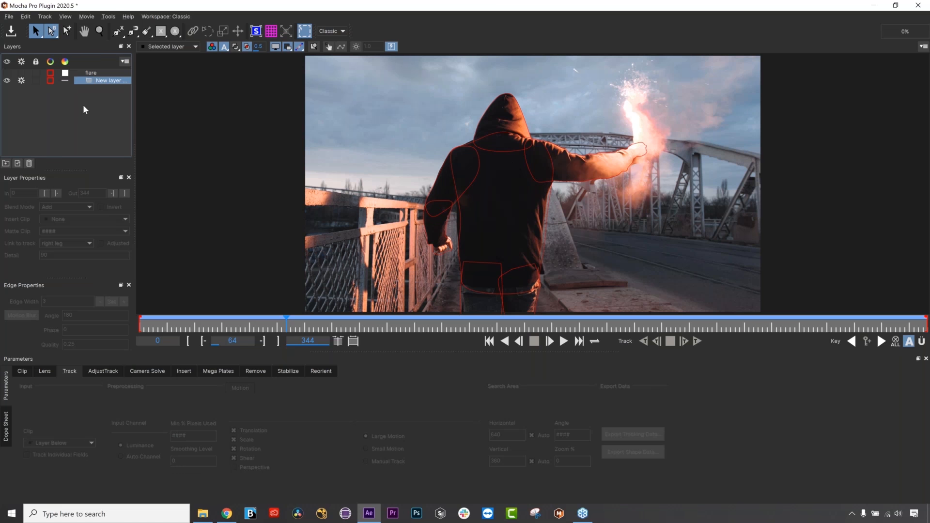
# Draw a small circular X-spline test shape in the sky behind the man and switch point picking to Pick Both.
pyautogui.click(175, 31)
pyautogui.moveTo(330, 110); pyautogui.dragTo(356, 135)
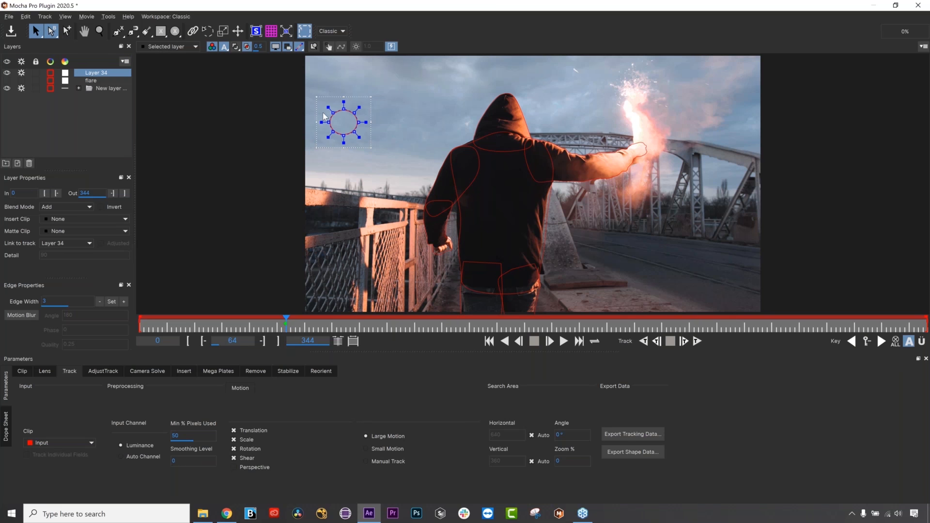
pyautogui.moveTo(367, 143); pyautogui.dragTo(371, 150)
pyautogui.click(53, 35)
pyautogui.click(59, 46)
pyautogui.moveTo(354, 114); pyautogui.dragTo(353, 116)
# Go to frame 63 and move all of the circle's points outside the image frame.
pyautogui.click(284, 323)
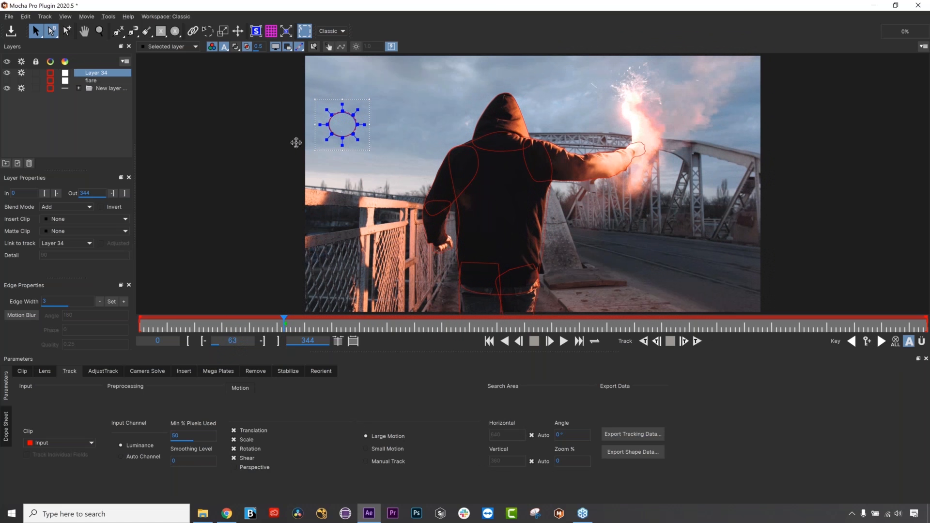
pyautogui.moveTo(302, 101); pyautogui.dragTo(390, 178)
pyautogui.moveTo(354, 122); pyautogui.dragTo(272, 137)
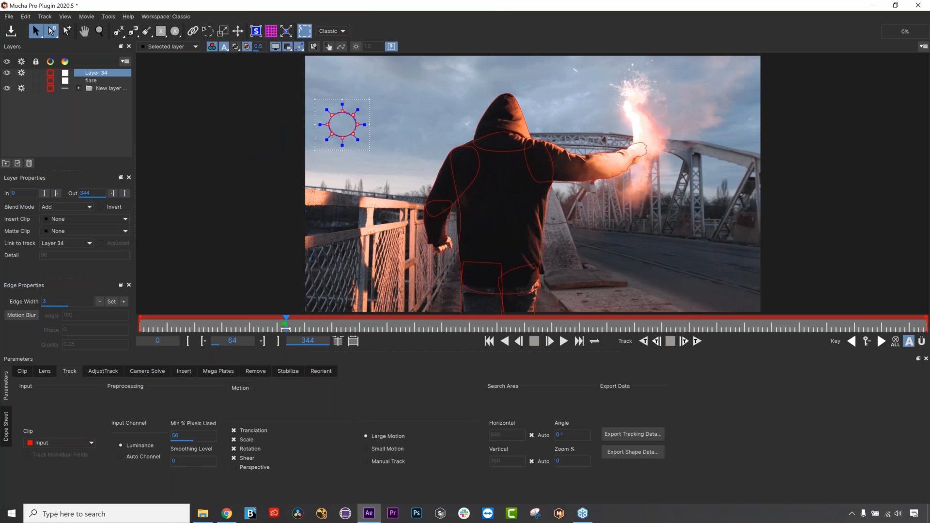
# Step back and forth between frames 63 and 64 to compare the circle's keyframed positions.
pyautogui.press('Right')
pyautogui.press('Left')
pyautogui.press('Left')
pyautogui.press('Right')
pyautogui.press('Right')
pyautogui.press('Left')
pyautogui.press('Right')
pyautogui.moveTo(283, 330); pyautogui.dragTo(283, 333)
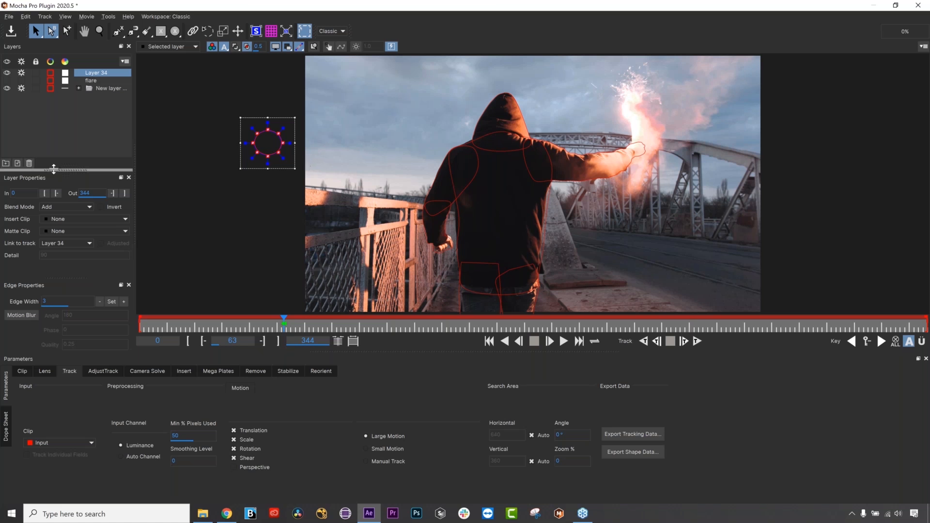
# Delete the circle test layer and close Mocha Pro to return to After Effects.
pyautogui.click(30, 164)
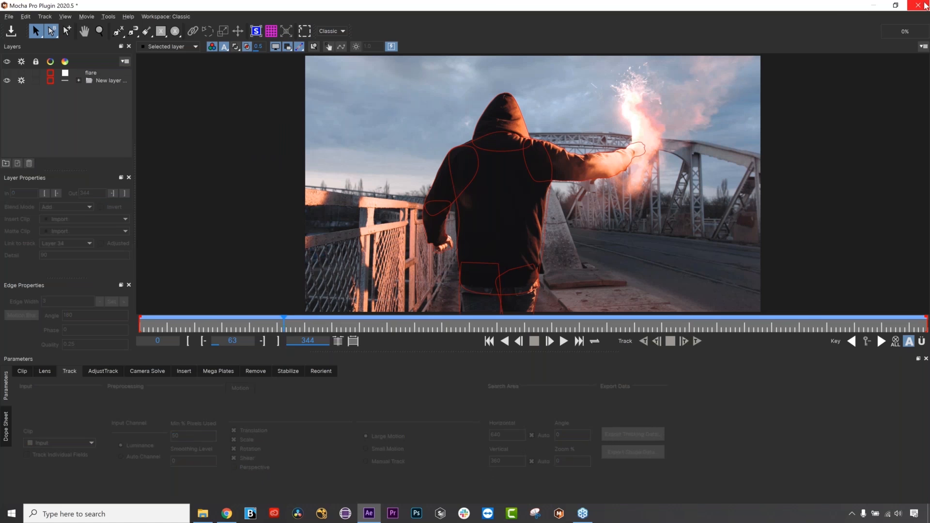
pyautogui.click(919, 5)
pyautogui.click(505, 276)
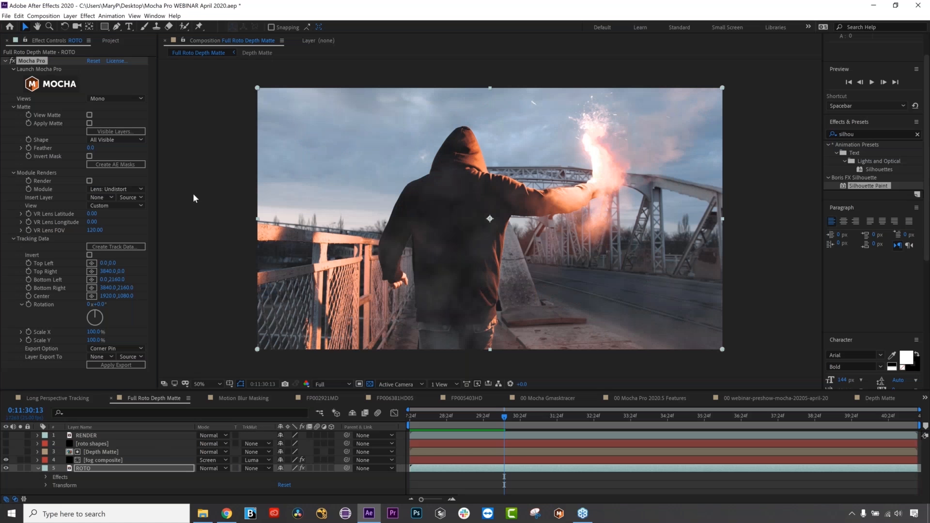
# Launch Boris FX Mocha tracking on the ROTO layer of the Full Roto Depth Matte composition.
pyautogui.click(34, 221)
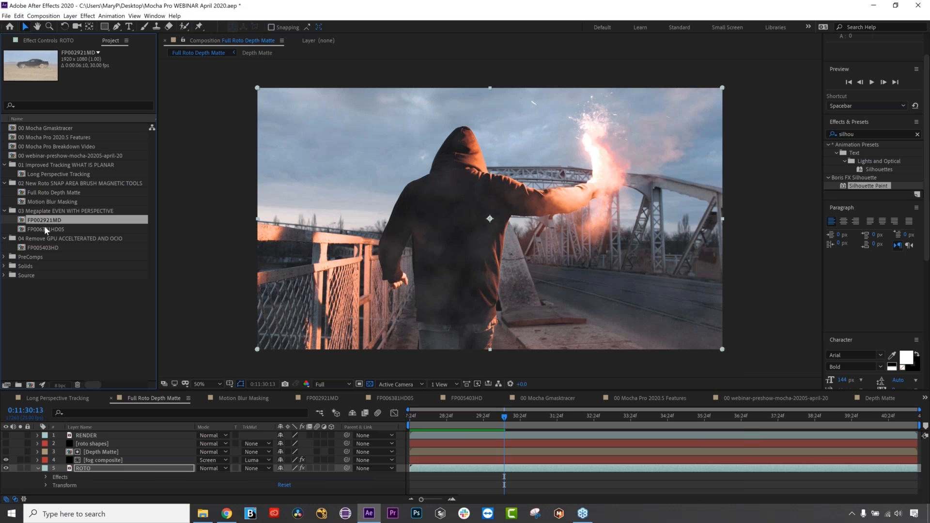
pyautogui.click(19, 15)
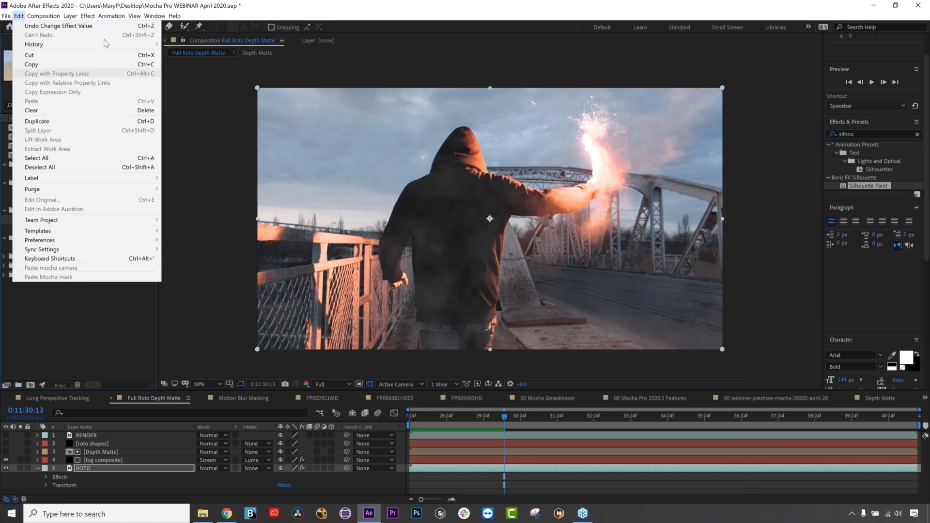
pyautogui.click(113, 17)
pyautogui.moveTo(90, 18)
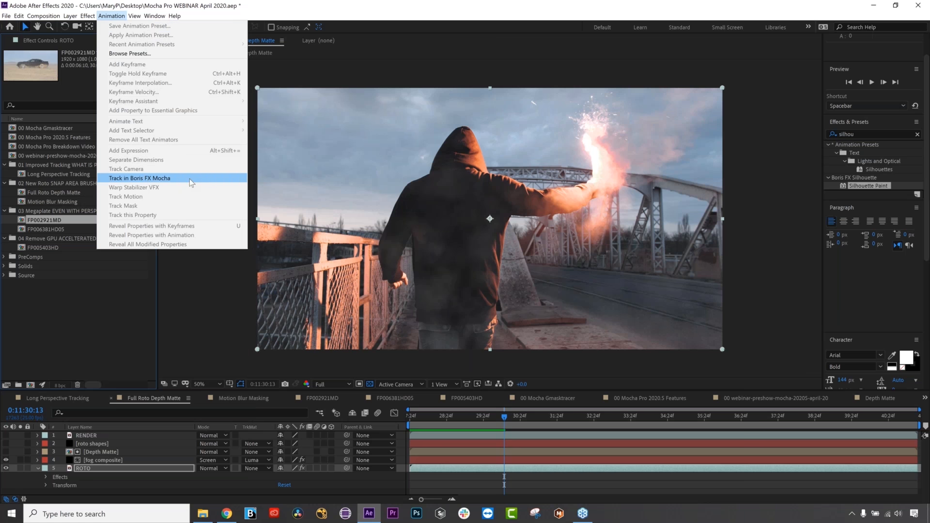
pyautogui.click(189, 179)
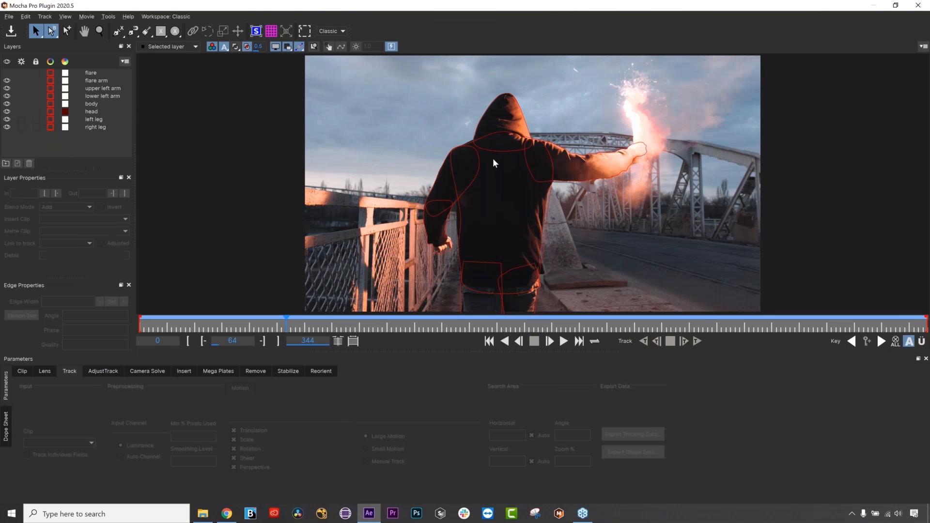
# Try to export the head layer's shape data in the Mocha shape data for AE format.
pyautogui.click(486, 156)
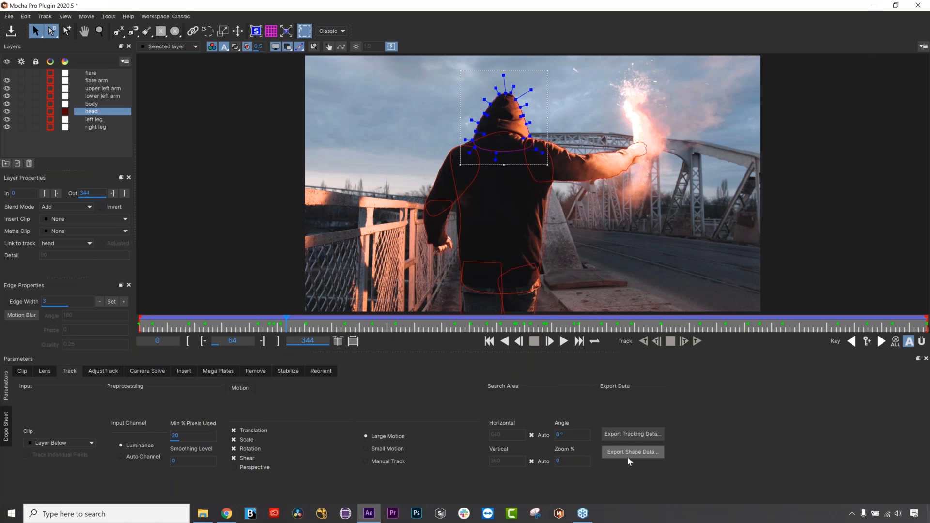
pyautogui.click(627, 458)
pyautogui.click(417, 243)
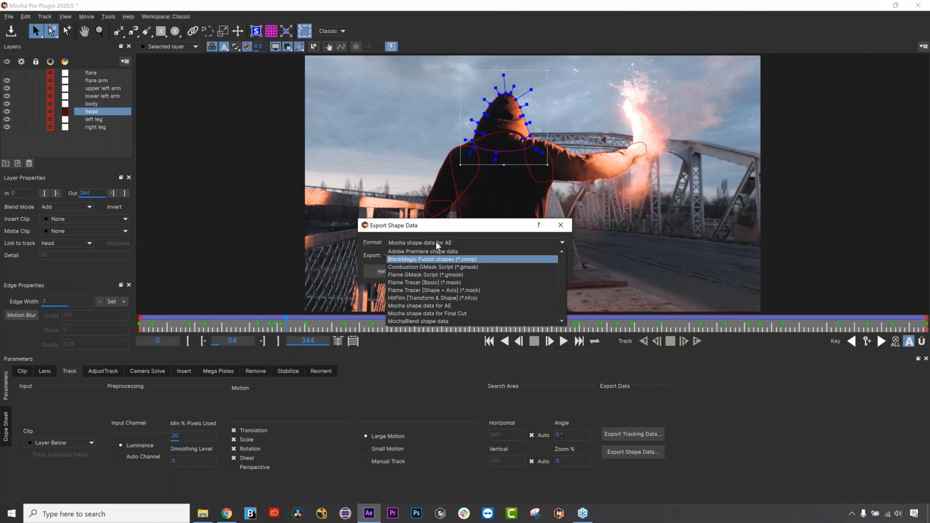
pyautogui.click(439, 306)
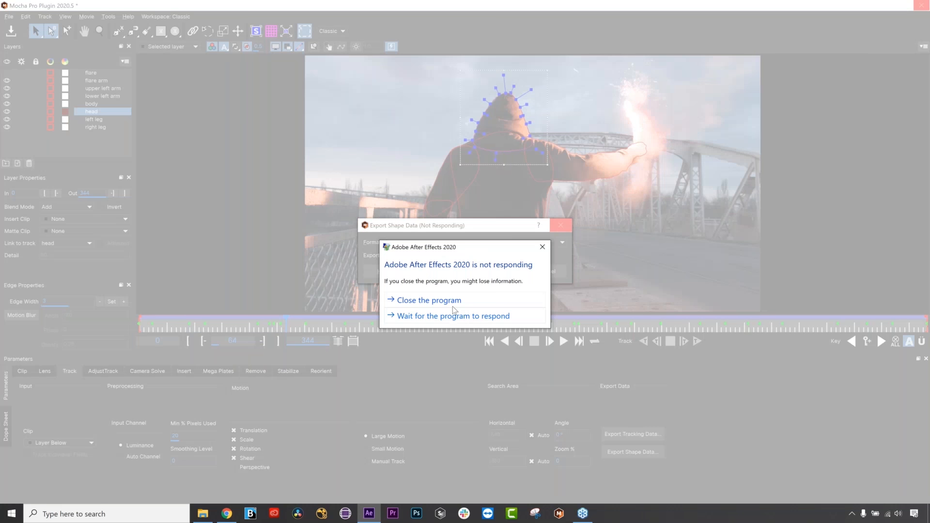
# Close the unresponsive After Effects and the Downloads window, and reopen the Mocha Pro webinar project from the desktop.
pyautogui.click(453, 305)
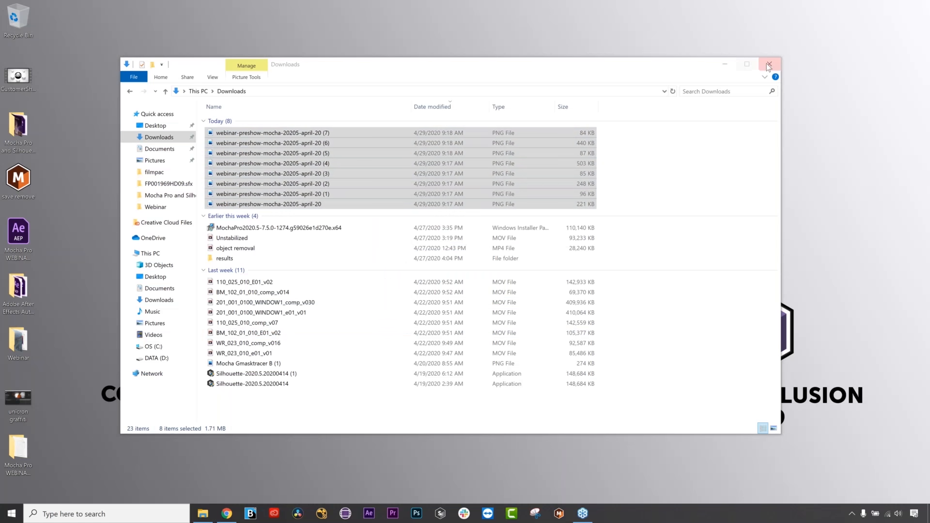
pyautogui.click(769, 65)
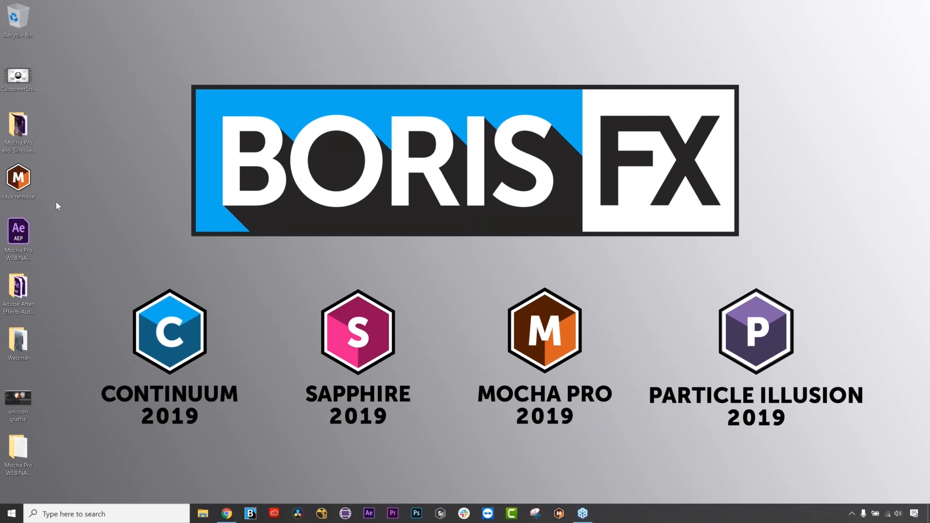
pyautogui.doubleClick(27, 247)
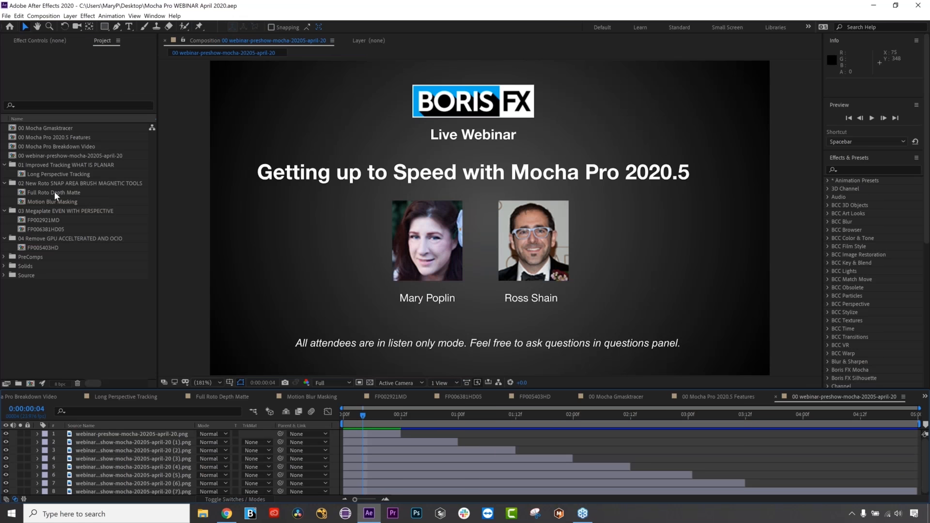
# Open the FP006381HD05 composition and view its first frame.
pyautogui.moveTo(55, 192); pyautogui.dragTo(56, 196)
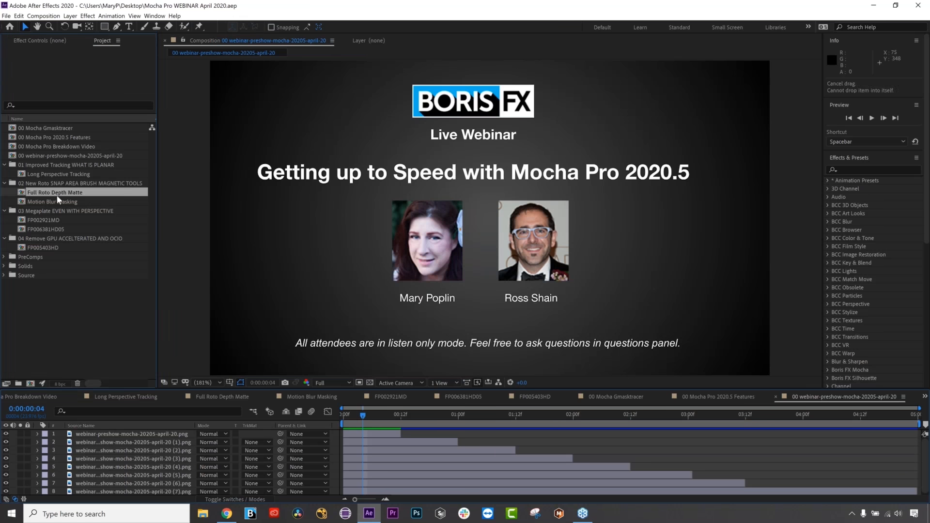
pyautogui.click(52, 220)
pyautogui.click(52, 230)
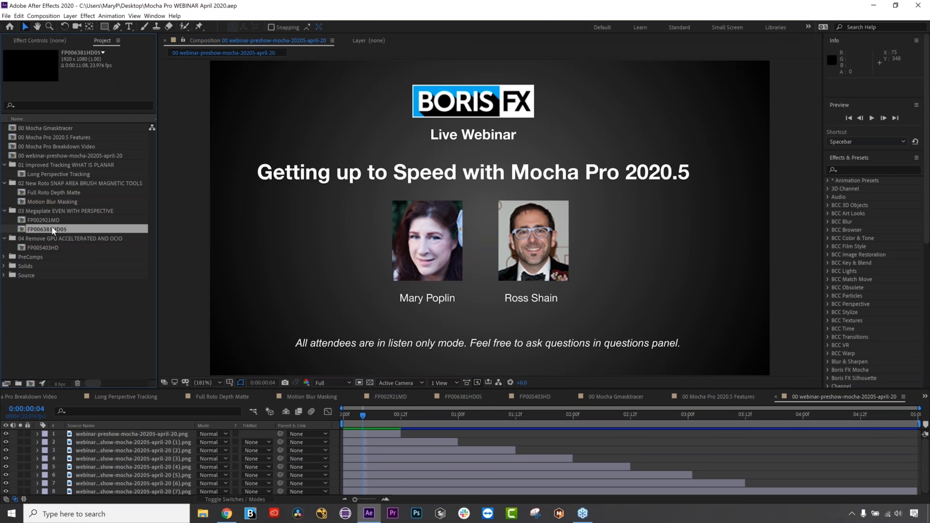
pyautogui.doubleClick(52, 230)
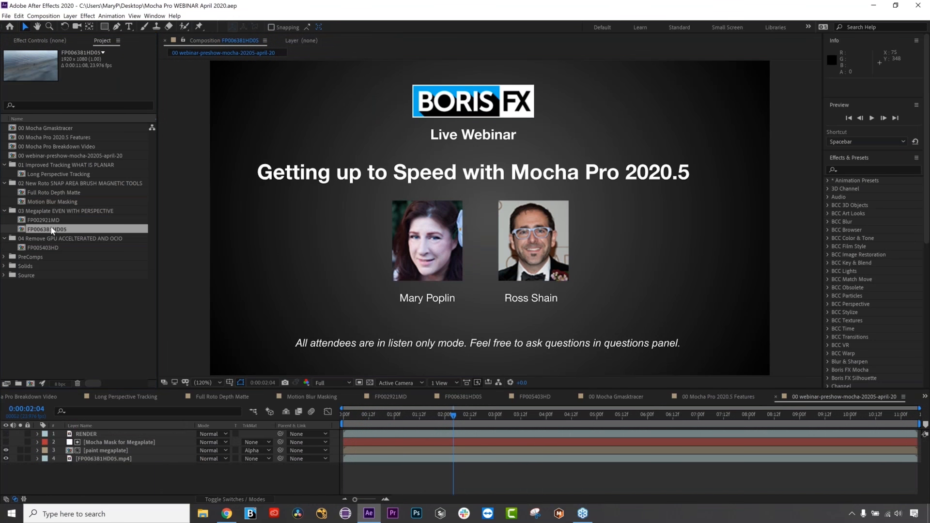
pyautogui.moveTo(357, 415); pyautogui.dragTo(309, 413)
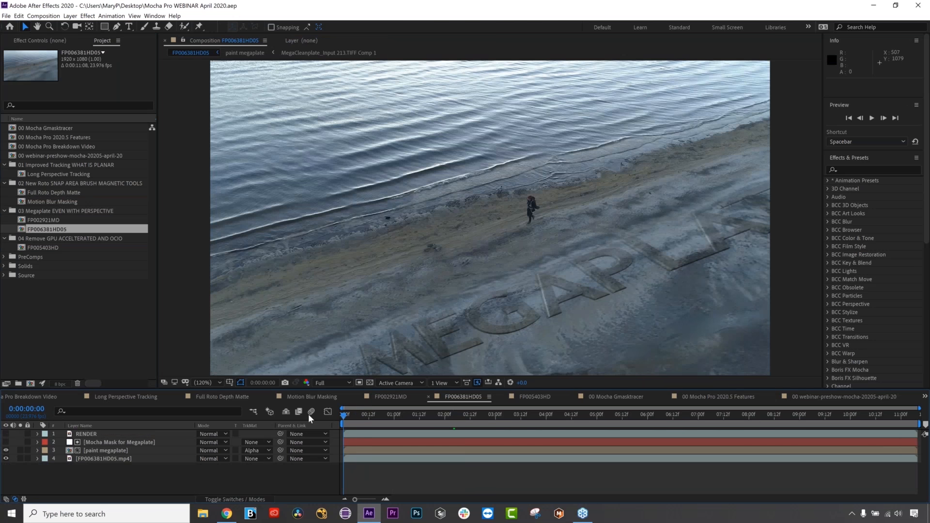
pyautogui.click(53, 221)
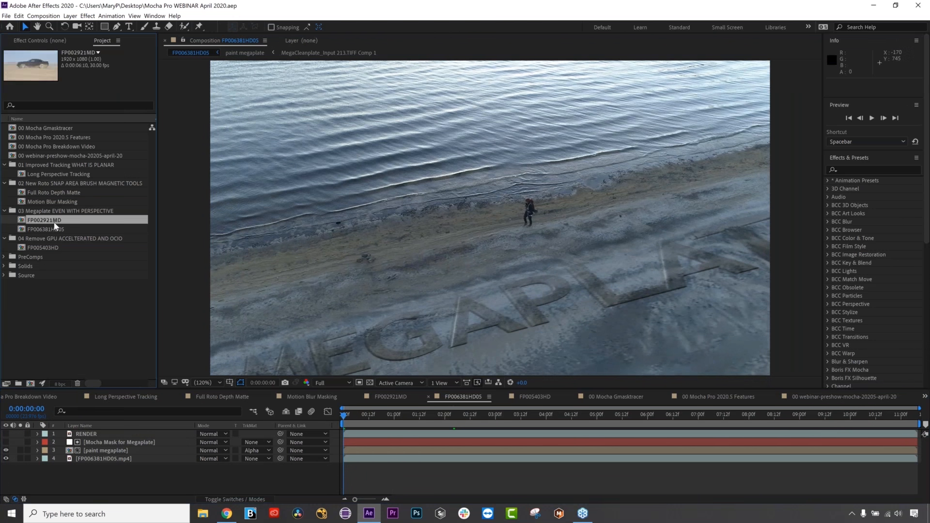
pyautogui.doubleClick(54, 221)
pyautogui.click(95, 457)
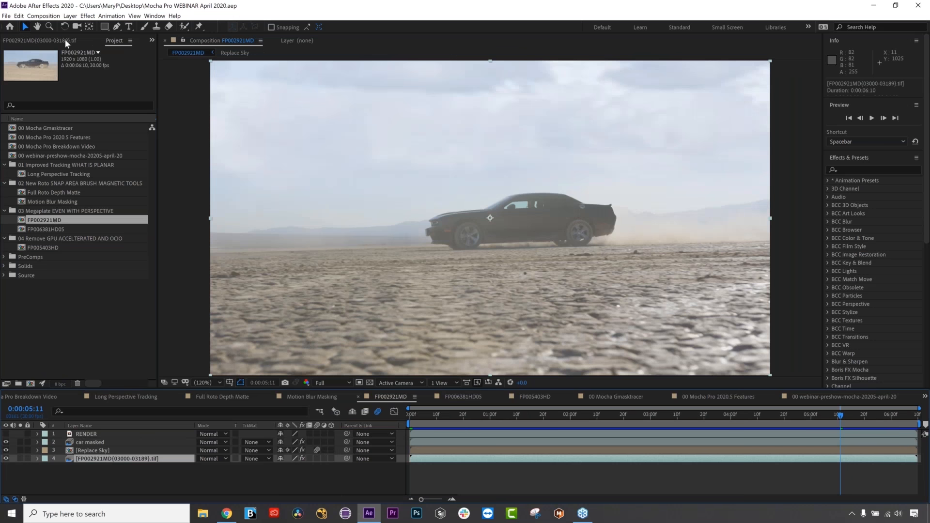
pyautogui.click(65, 39)
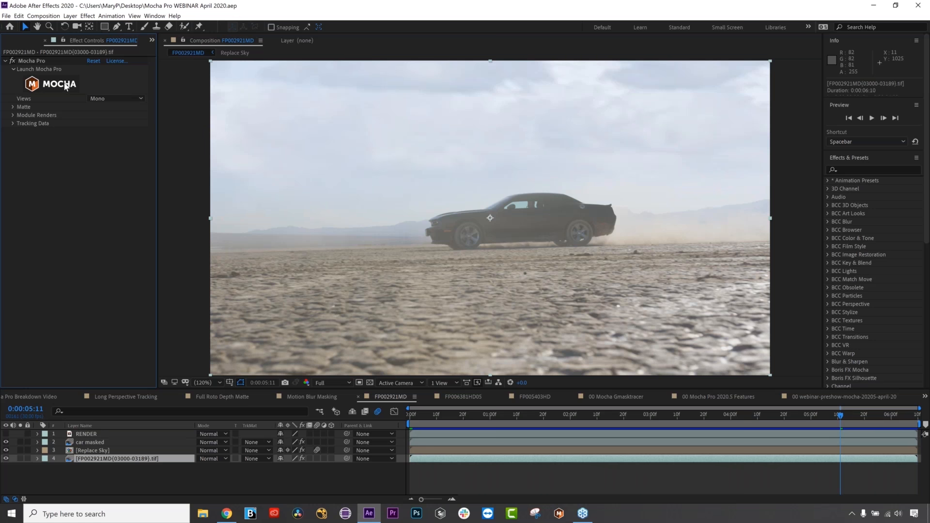
pyautogui.click(64, 87)
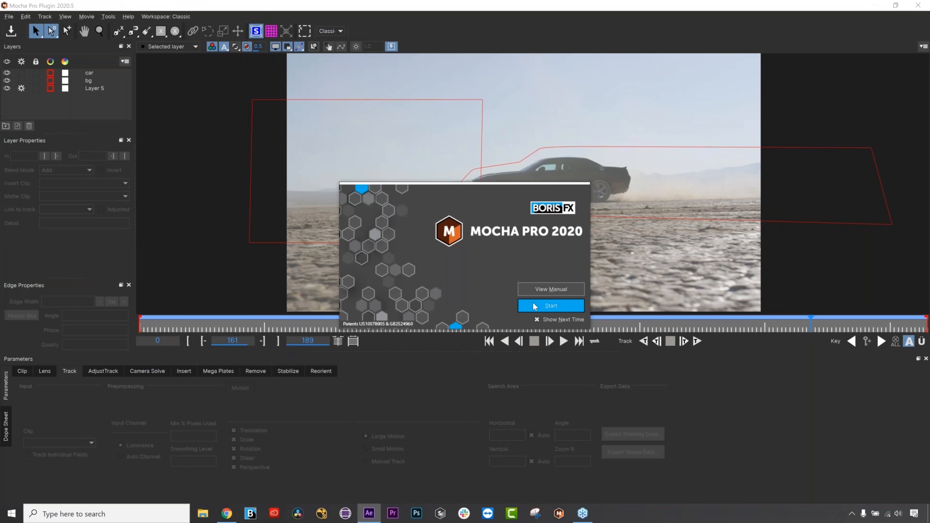
pyautogui.click(537, 308)
# Scrub through the car shot and return to frame 0.
pyautogui.moveTo(537, 311); pyautogui.dragTo(923, 310)
pyautogui.moveTo(423, 335); pyautogui.dragTo(928, 324)
pyautogui.moveTo(736, 325); pyautogui.dragTo(145, 347)
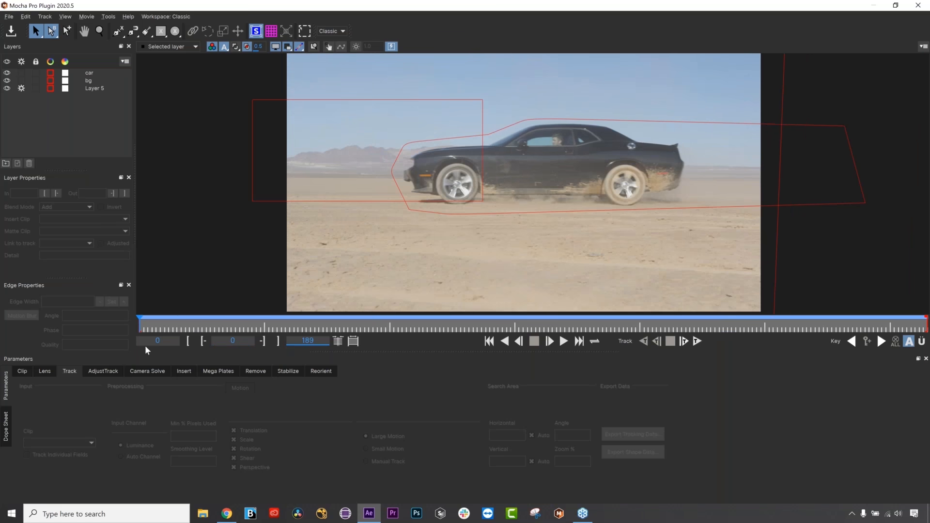
# Set Layer 5's matte color to dark blue (#00007f).
pyautogui.click(70, 89)
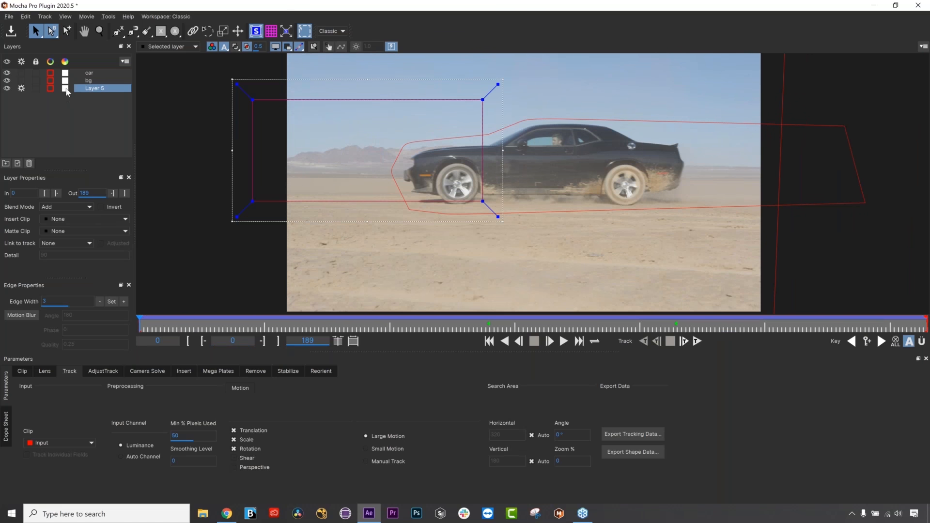
pyautogui.click(65, 89)
pyautogui.click(348, 182)
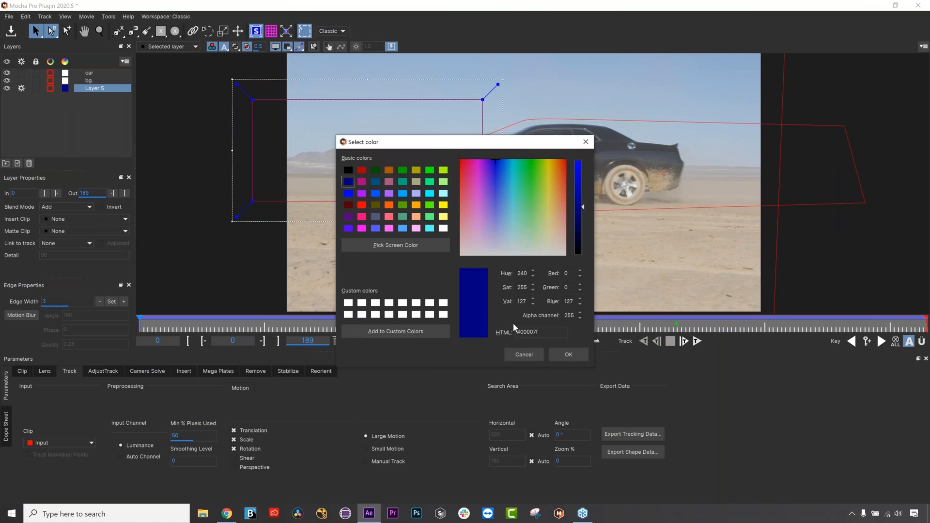
pyautogui.click(563, 356)
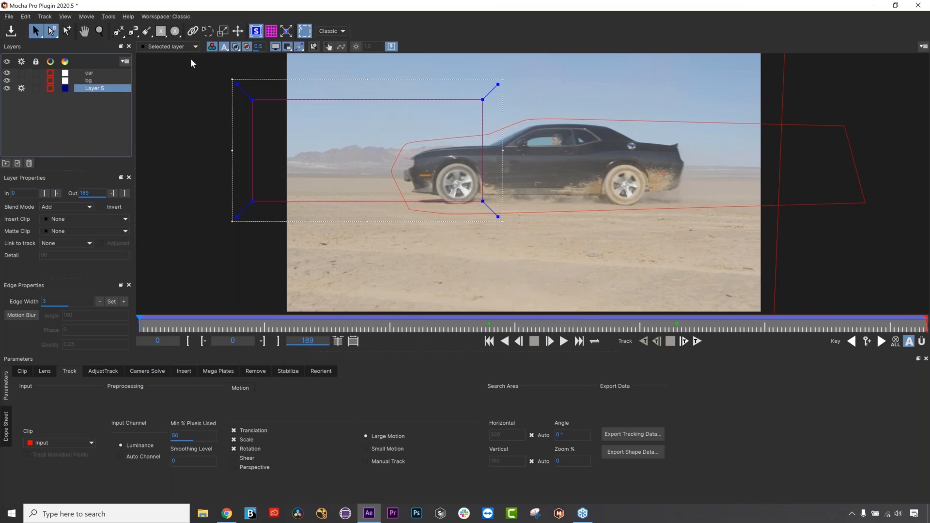
# Move Layer 5 to the top of the layer stack and align its surface to the full frame.
pyautogui.moveTo(99, 92); pyautogui.dragTo(100, 73)
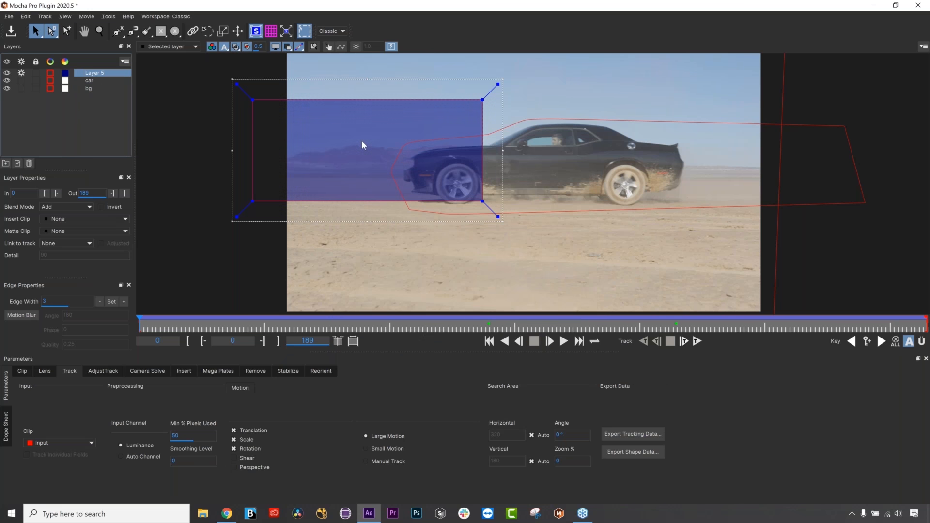
pyautogui.click(284, 33)
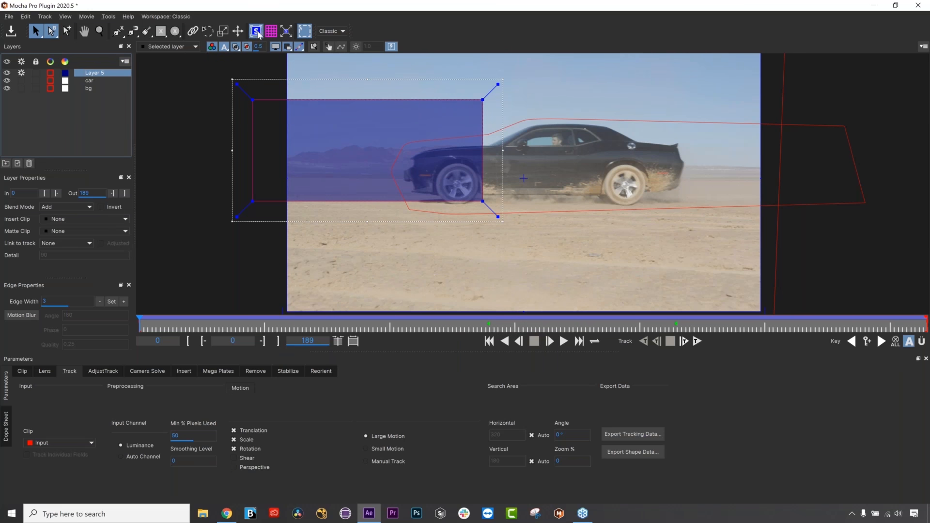
pyautogui.moveTo(357, 329); pyautogui.dragTo(137, 323)
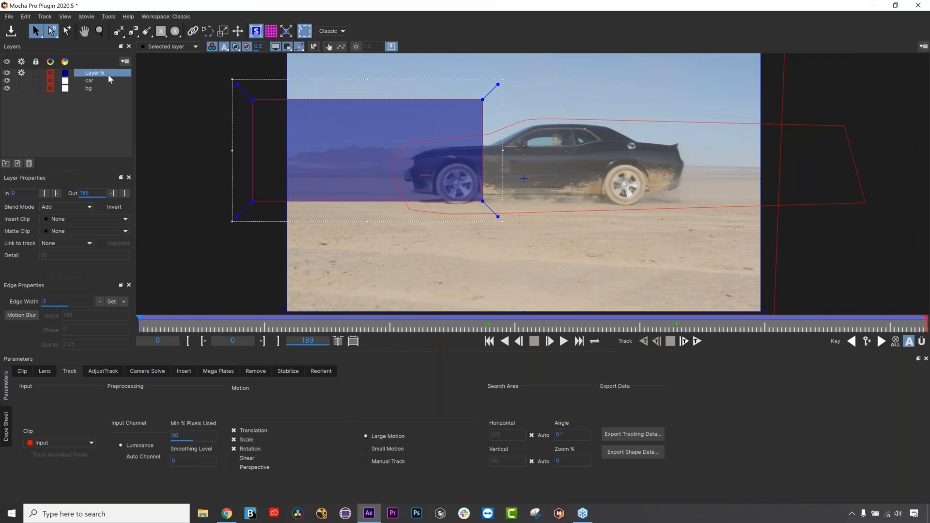
# Close Mocha Pro without keeping the changes and relaunch it on the same car footage layer.
pyautogui.click(917, 7)
pyautogui.click(499, 278)
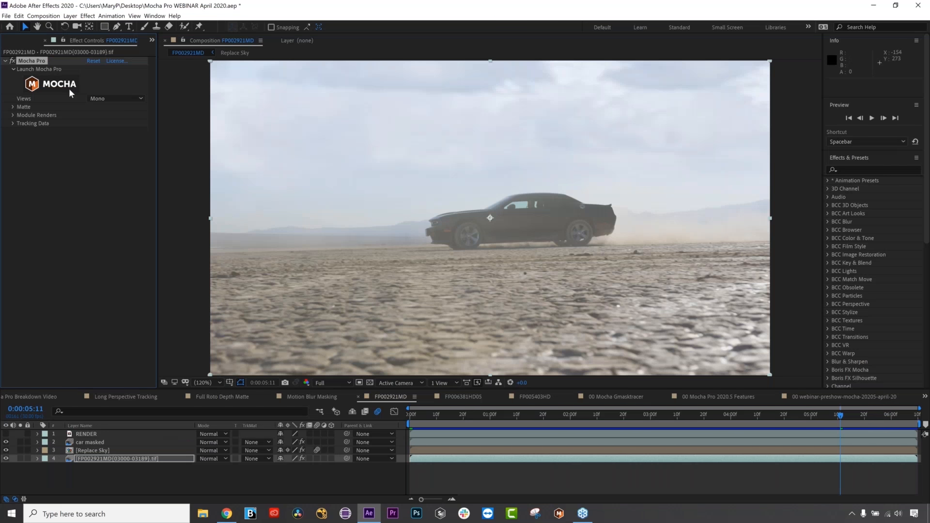
pyautogui.click(69, 90)
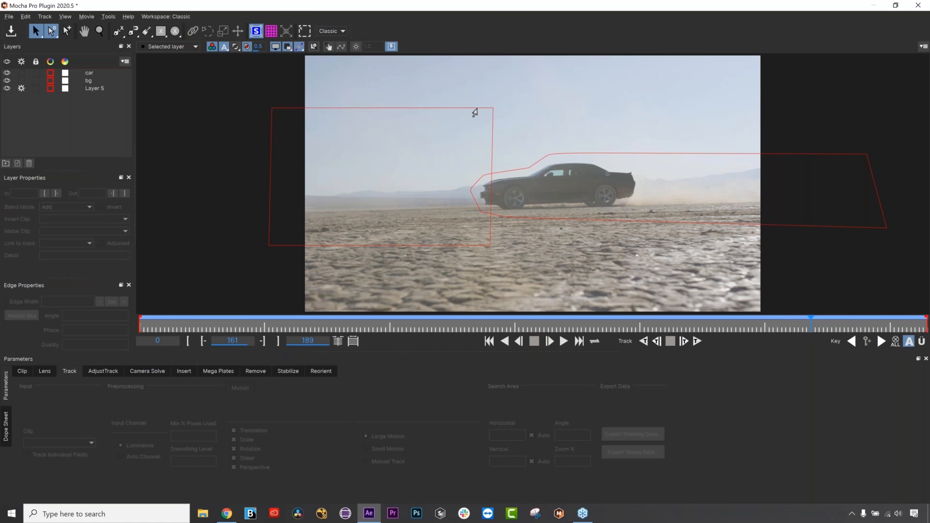
# Select the bg layer and scrub the shot to frame 81.
pyautogui.click(478, 109)
pyautogui.moveTo(272, 323); pyautogui.dragTo(513, 306)
pyautogui.click(99, 81)
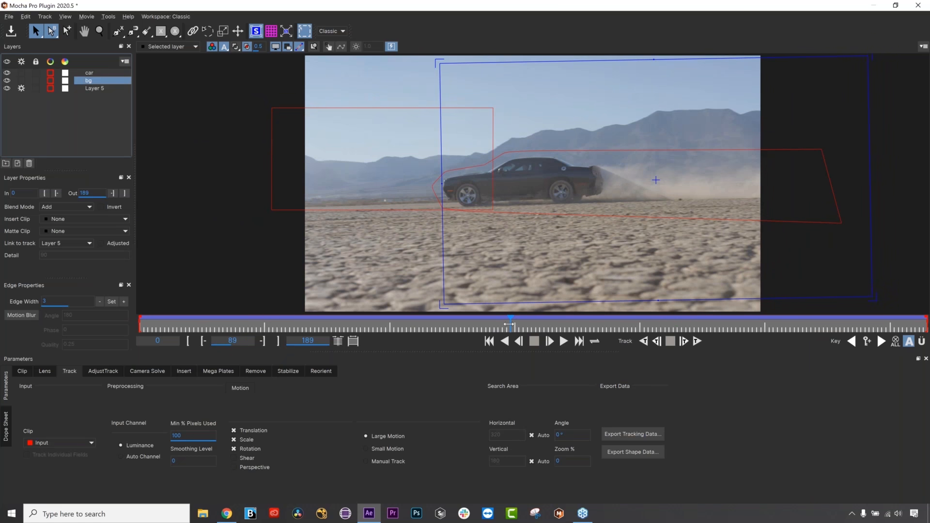
pyautogui.moveTo(469, 325); pyautogui.dragTo(471, 329)
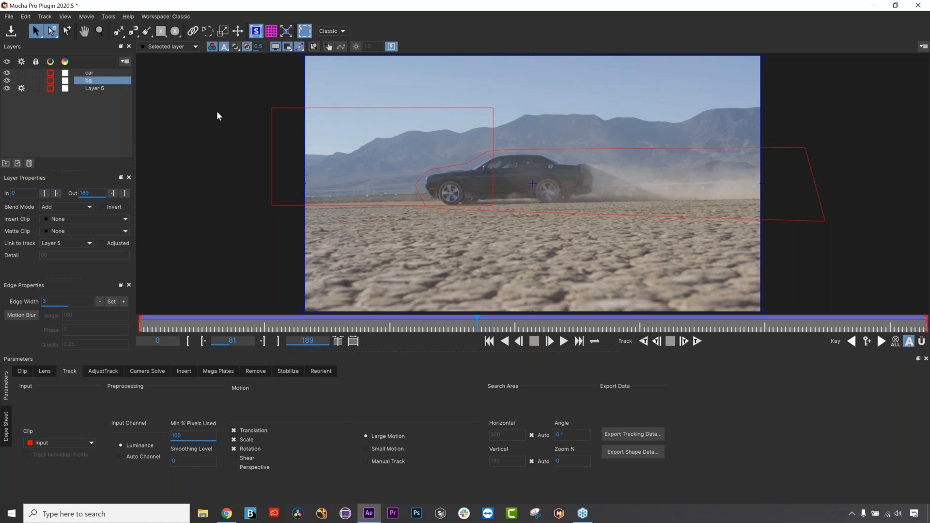
# Select the car layer and display its matte fill over the footage.
pyautogui.click(114, 73)
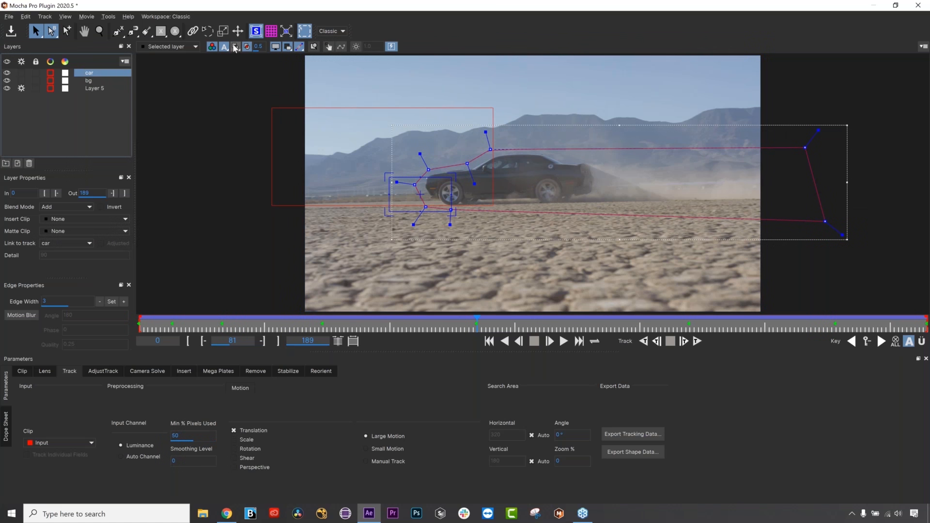
pyautogui.click(235, 46)
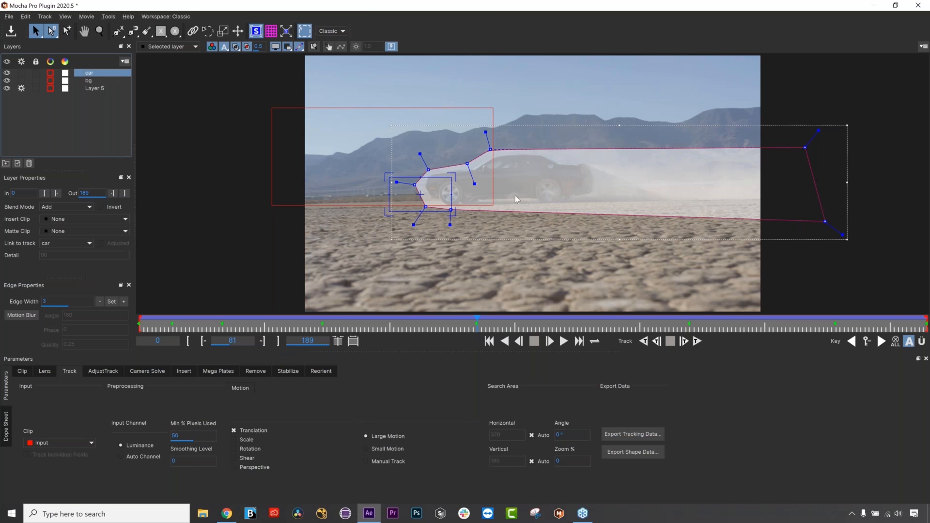
pyautogui.click(586, 179)
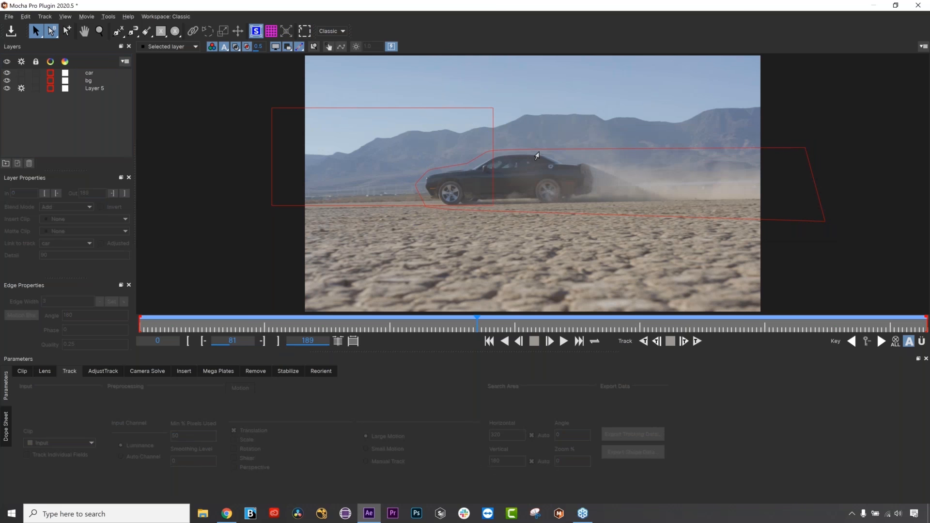
pyautogui.click(538, 155)
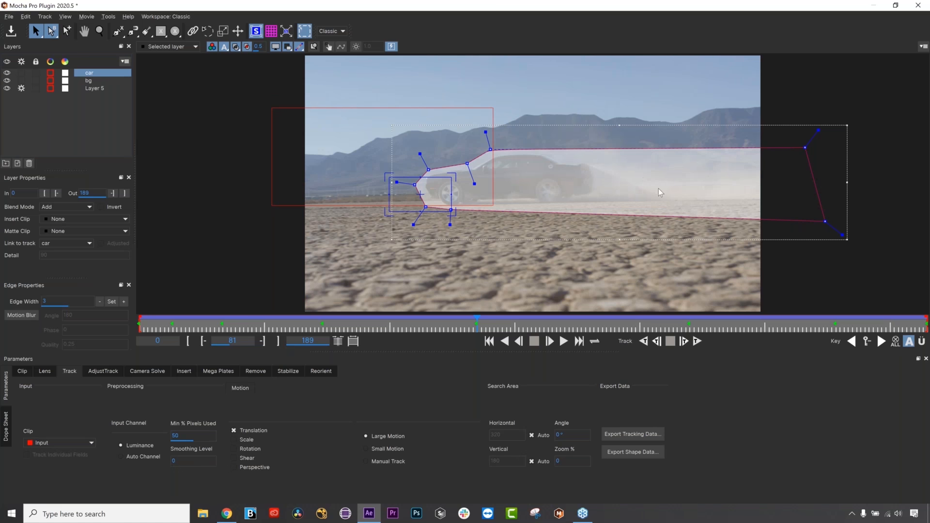
# Compare the matte coverage of the bg and car layers, and turn the matte overlay off with bg selected.
pyautogui.click(100, 80)
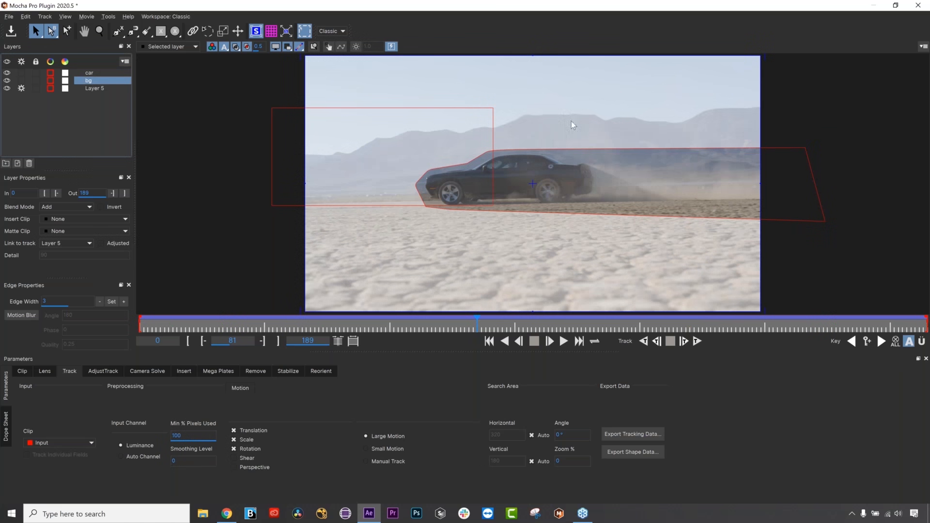
pyautogui.click(89, 73)
pyautogui.click(94, 80)
pyautogui.click(236, 47)
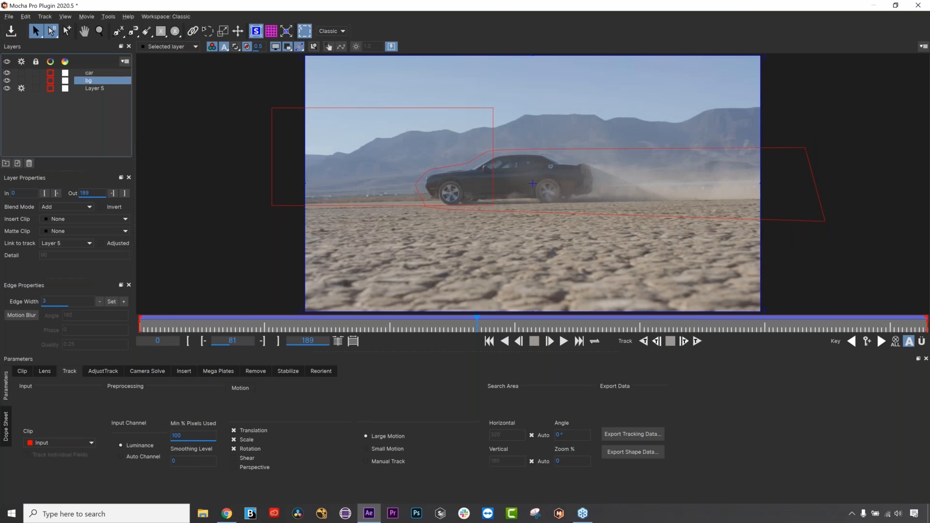
# Link the bg layer's tracking to Layer 5.
pyautogui.click(449, 108)
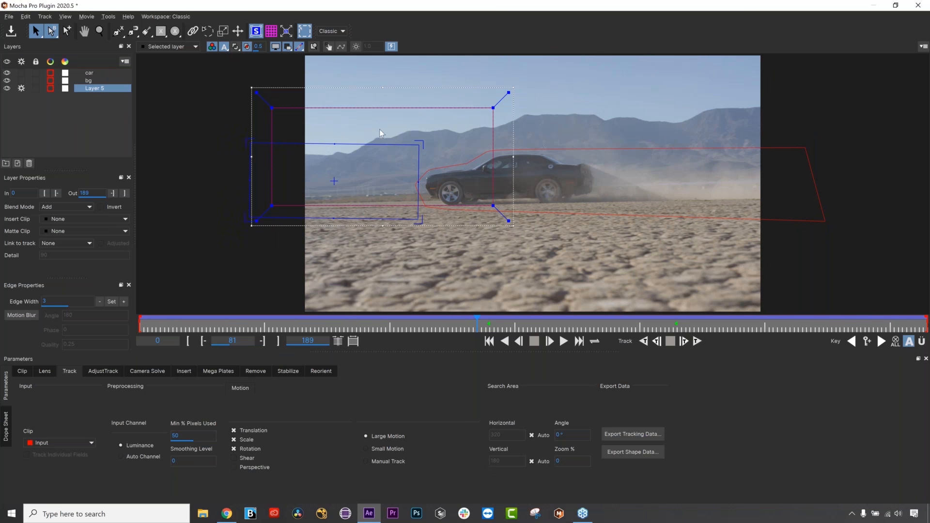
pyautogui.click(102, 81)
pyautogui.click(52, 244)
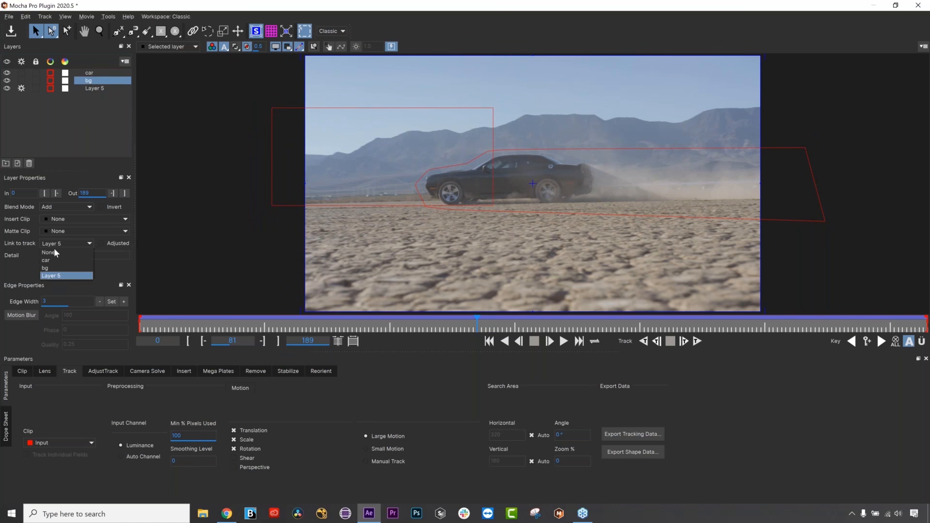
pyautogui.click(53, 276)
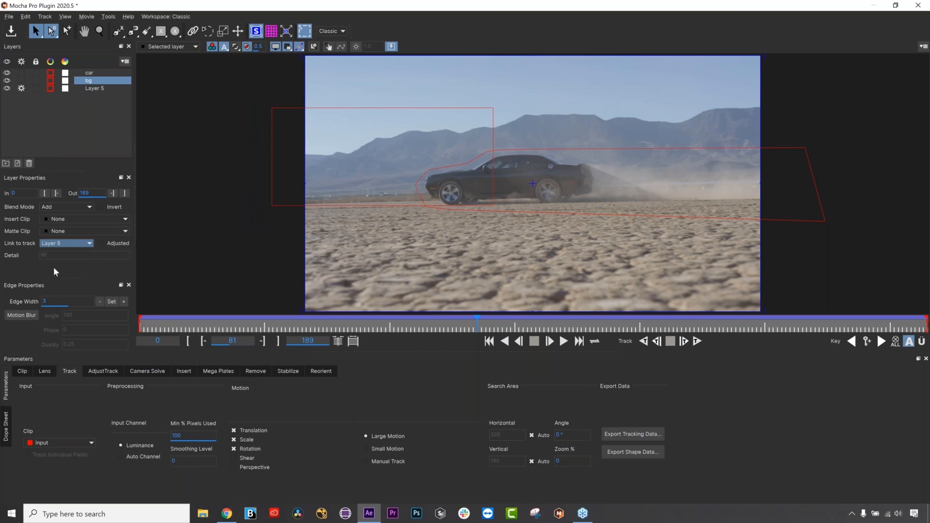
# Rename Layer 5 as "bg track".
pyautogui.doubleClick(91, 89)
pyautogui.write('bg track')
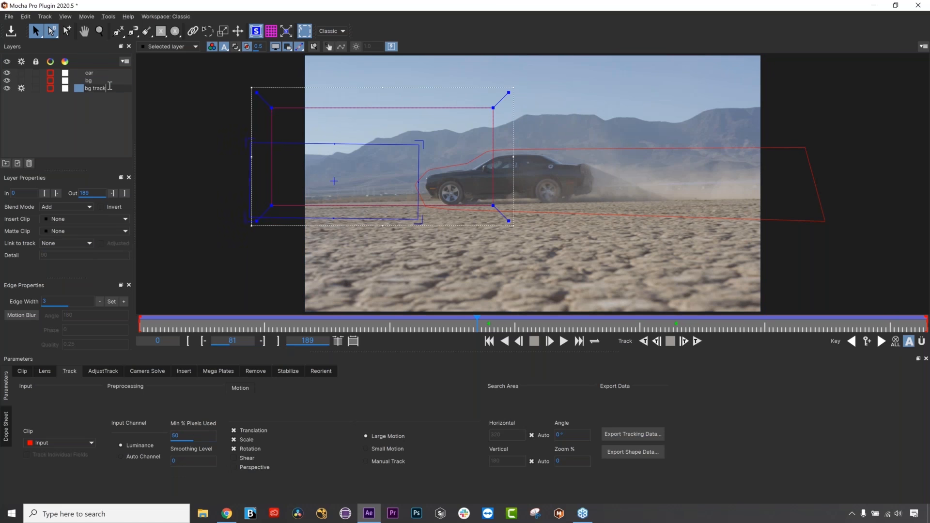
pyautogui.click(75, 125)
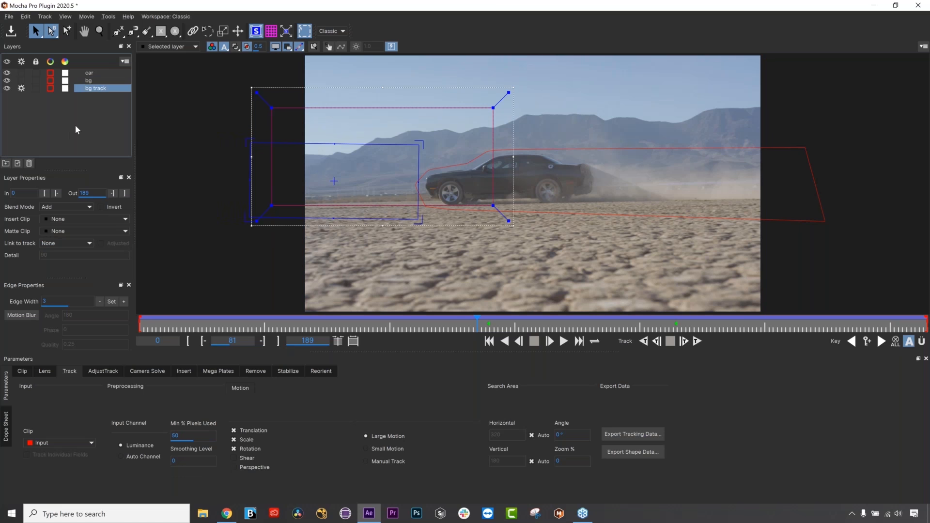
# Review the bg and bg track layers, keeping bg track as the bg layer's linked track.
pyautogui.click(92, 90)
pyautogui.click(89, 81)
pyautogui.click(66, 243)
pyautogui.click(56, 276)
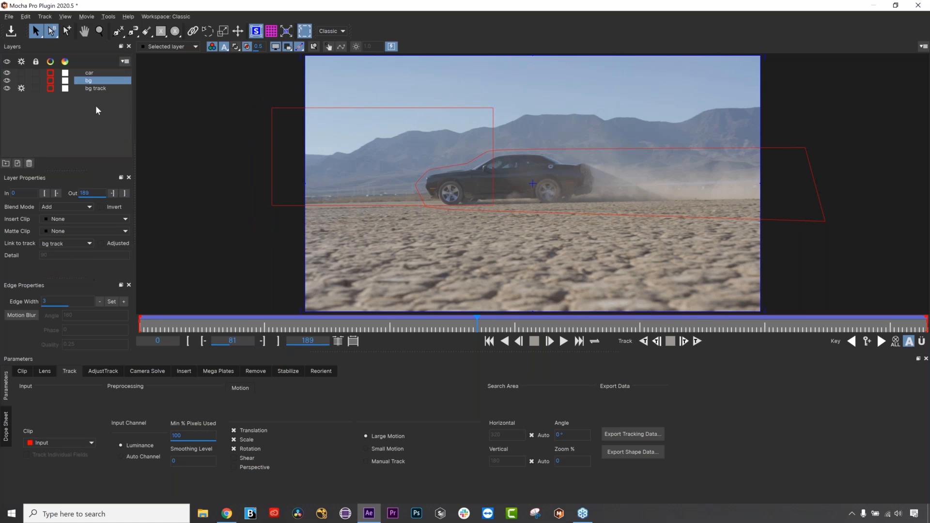
pyautogui.click(96, 107)
pyautogui.click(100, 89)
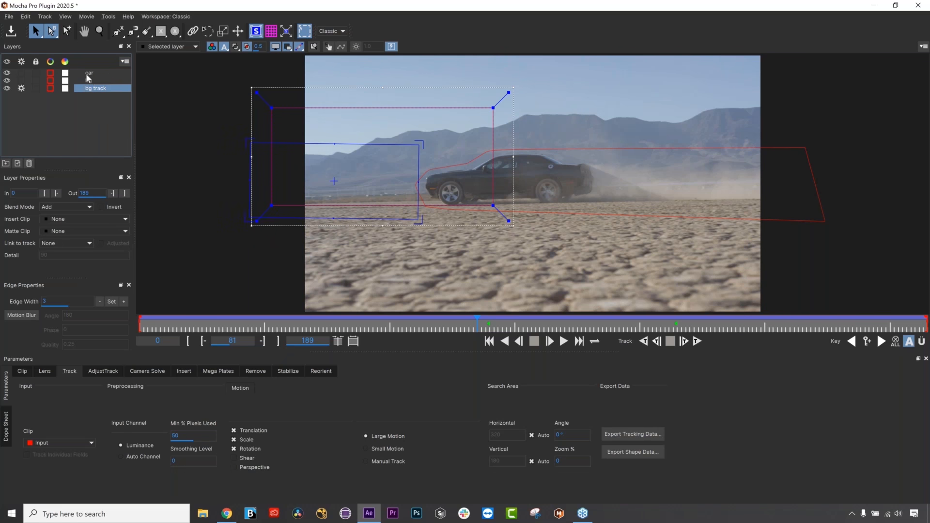
pyautogui.click(90, 81)
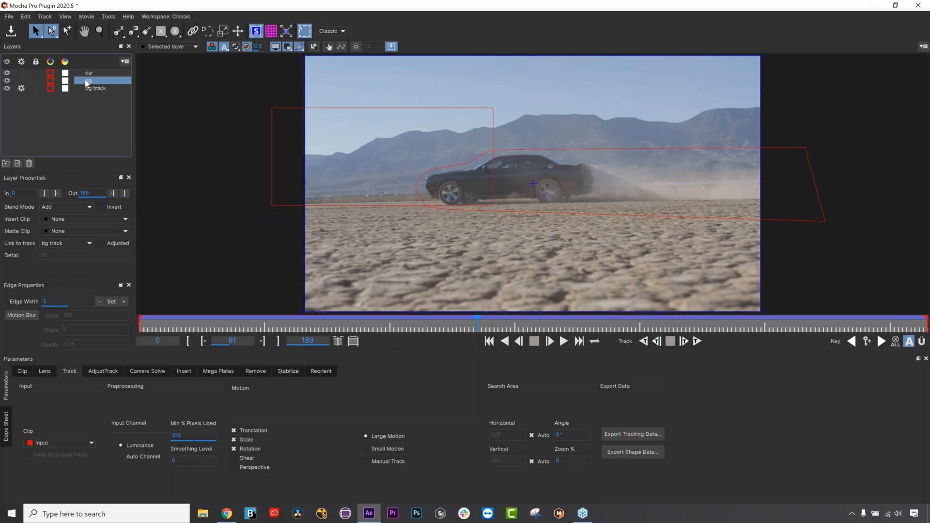
pyautogui.click(54, 244)
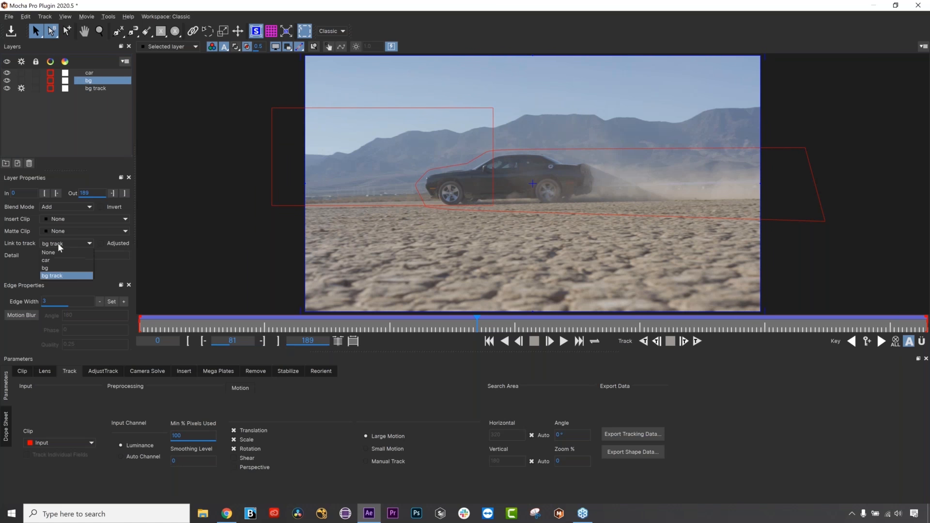
pyautogui.click(58, 276)
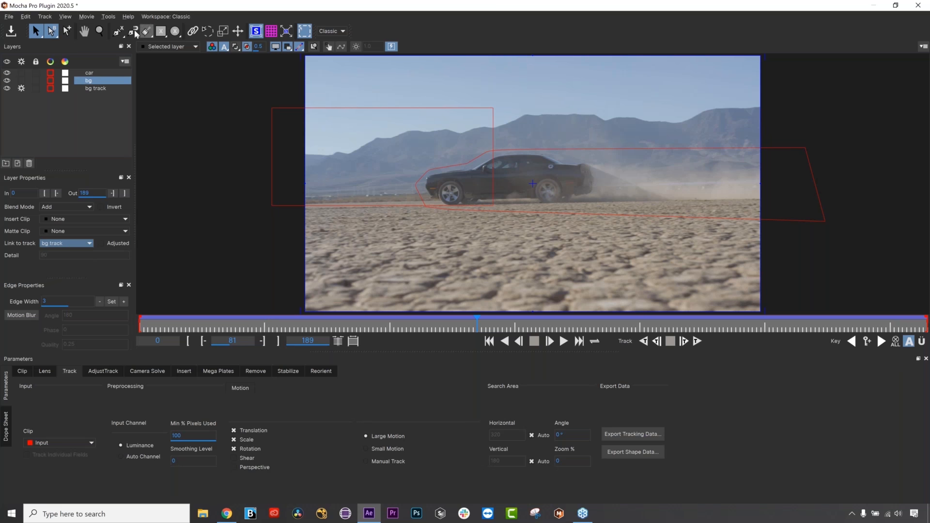
# Go to the last frame, 189, and turn on Überkey mode with the whole bg shape in view.
pyautogui.click(100, 32)
pyautogui.moveTo(385, 132); pyautogui.dragTo(385, 186)
pyautogui.press('*')
pyautogui.moveTo(464, 142); pyautogui.dragTo(922, 346)
pyautogui.click(922, 342)
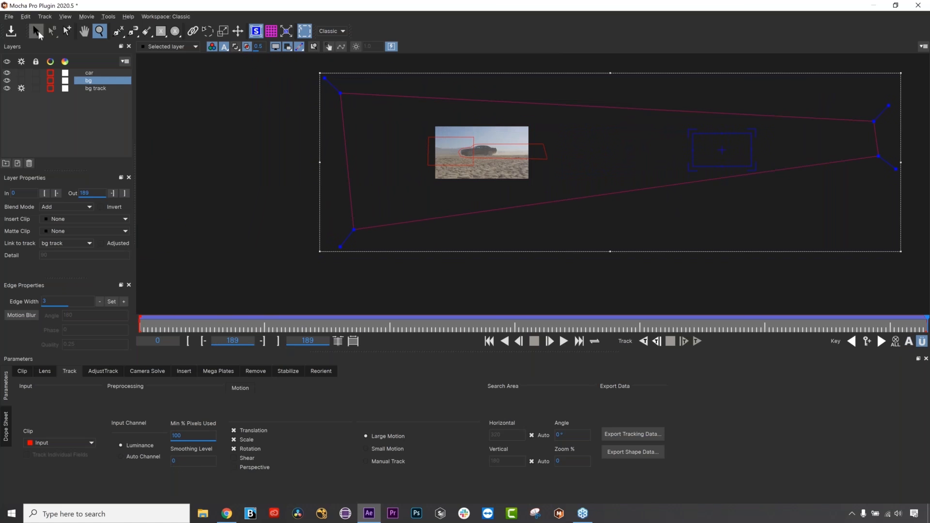
# Nudge the upper-left corner of the bg shape slightly at frame 189, and scrub back to frame 81 to check its coverage.
pyautogui.click(41, 36)
pyautogui.moveTo(341, 92); pyautogui.dragTo(344, 93)
pyautogui.moveTo(921, 324); pyautogui.dragTo(702, 301)
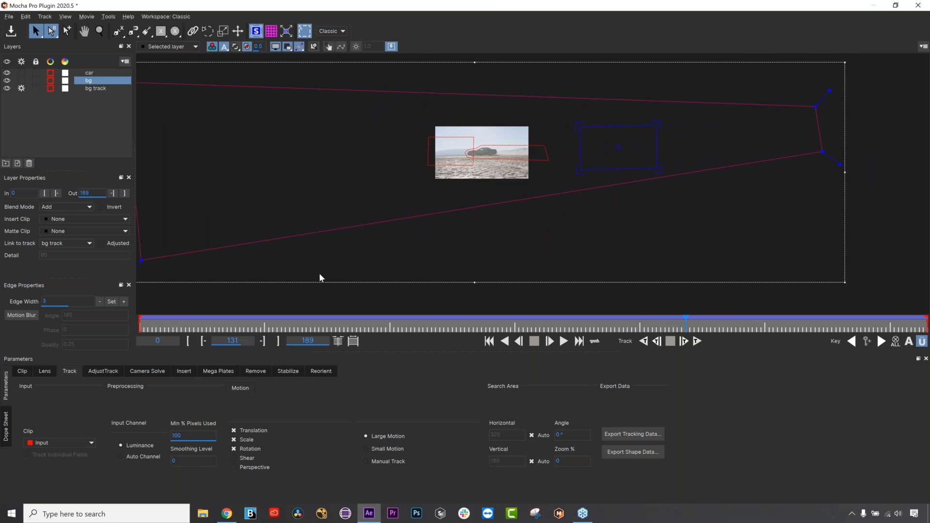
pyautogui.moveTo(661, 328); pyautogui.dragTo(476, 330)
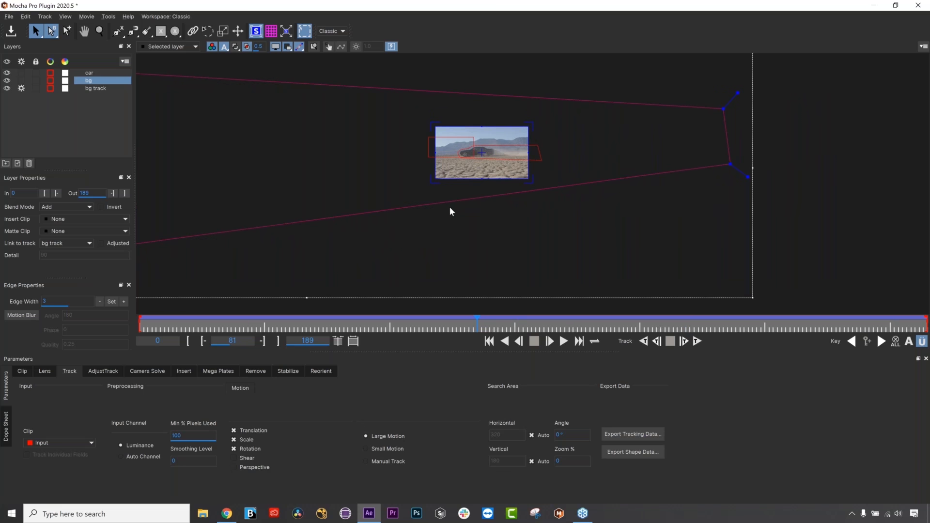
pyautogui.press('x')
pyautogui.moveTo(422, 197); pyautogui.dragTo(529, 196)
pyautogui.press('x')
pyautogui.moveTo(378, 227); pyautogui.dragTo(396, 192)
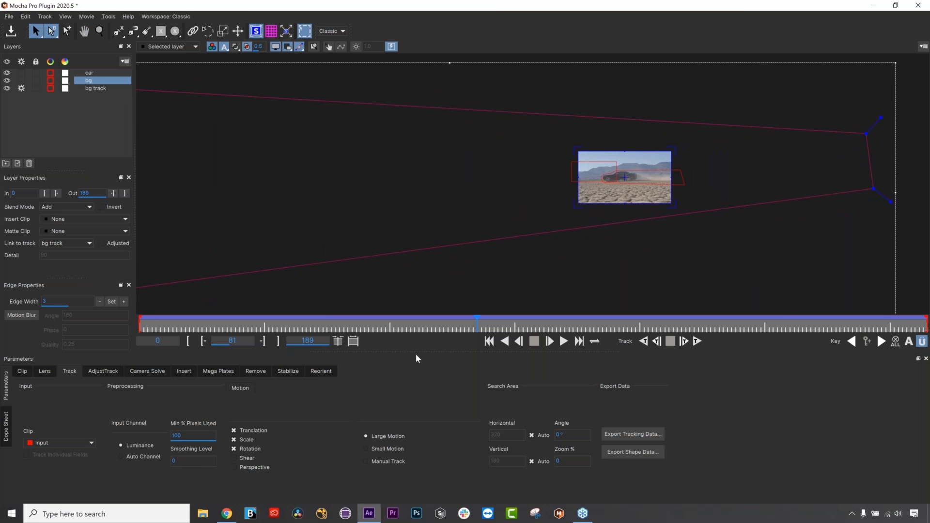
# Render a Mega Plate from the bg layer at frame 81, and remove the car layer's foreground from the plate.
pyautogui.click(243, 371)
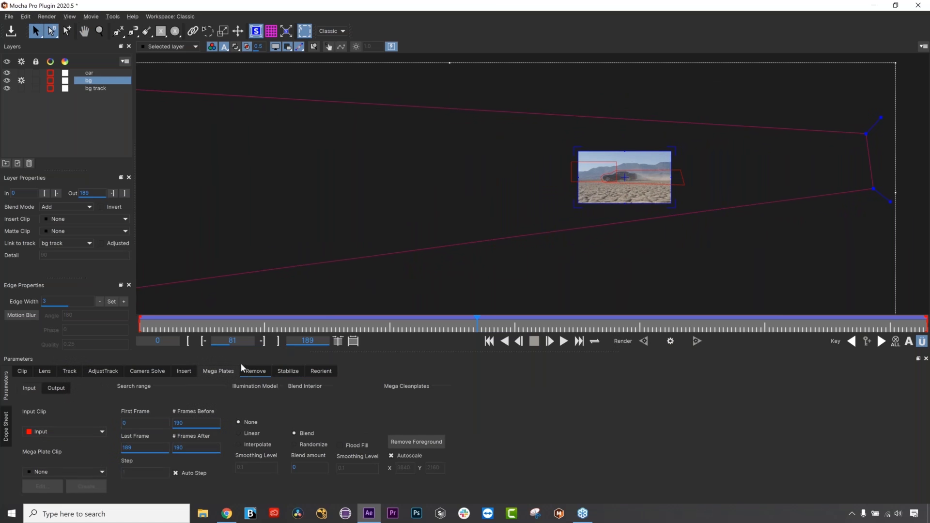
pyautogui.click(670, 342)
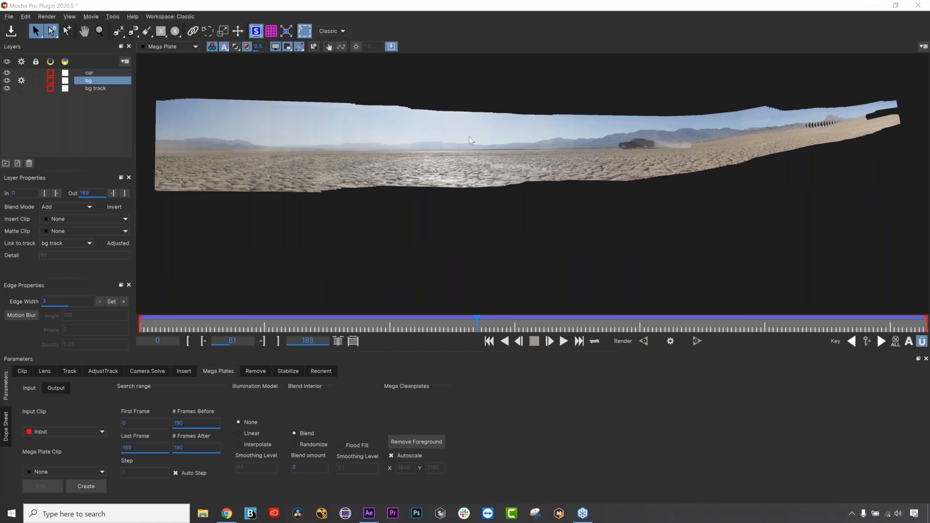
pyautogui.click(97, 34)
pyautogui.moveTo(485, 180); pyautogui.dragTo(489, 190)
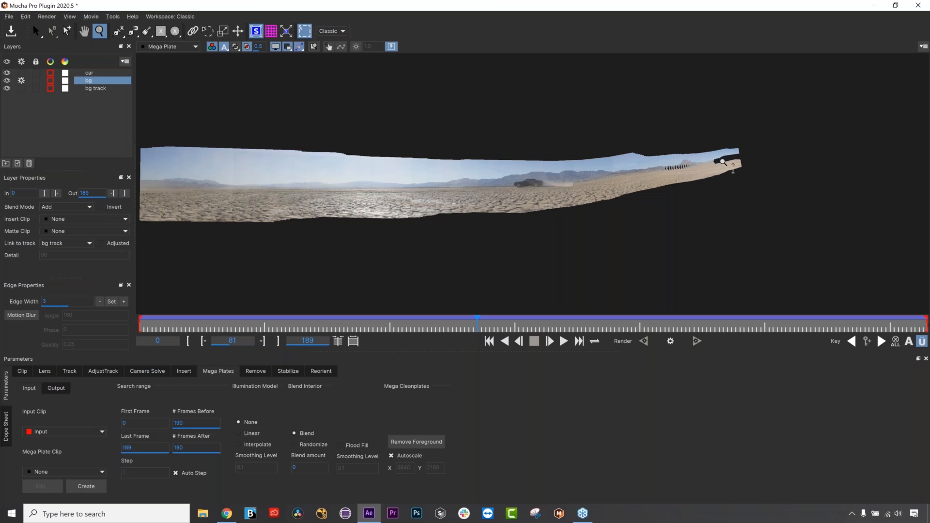
pyautogui.click(97, 72)
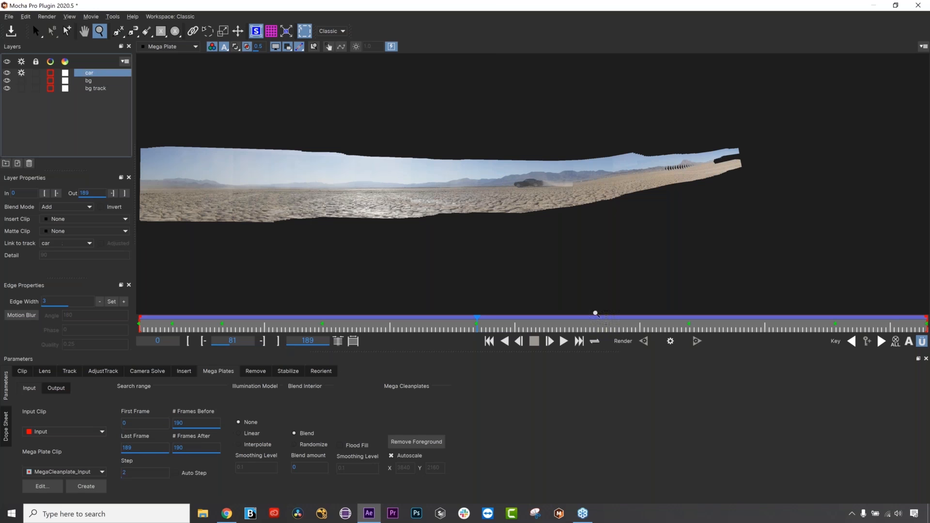
pyautogui.click(411, 442)
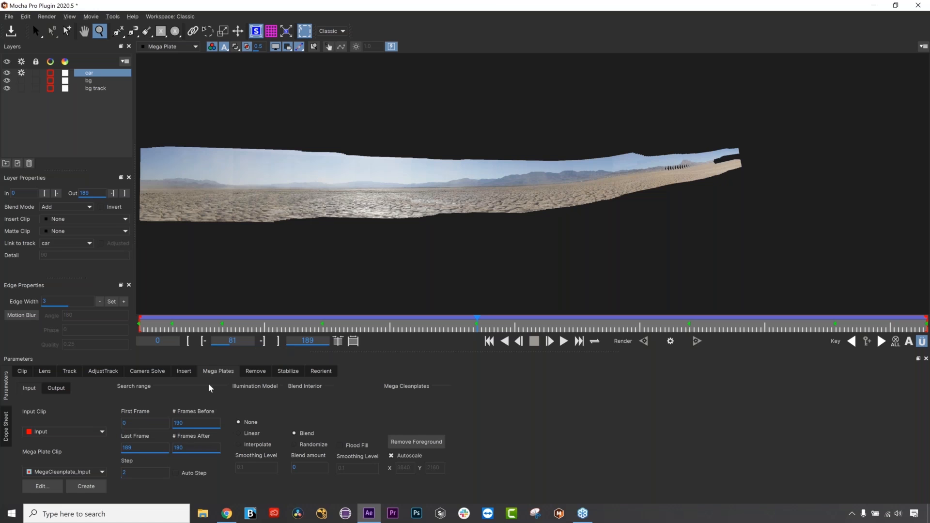
# Look at the tracking data export options with the car layer selected, and close them.
pyautogui.click(71, 373)
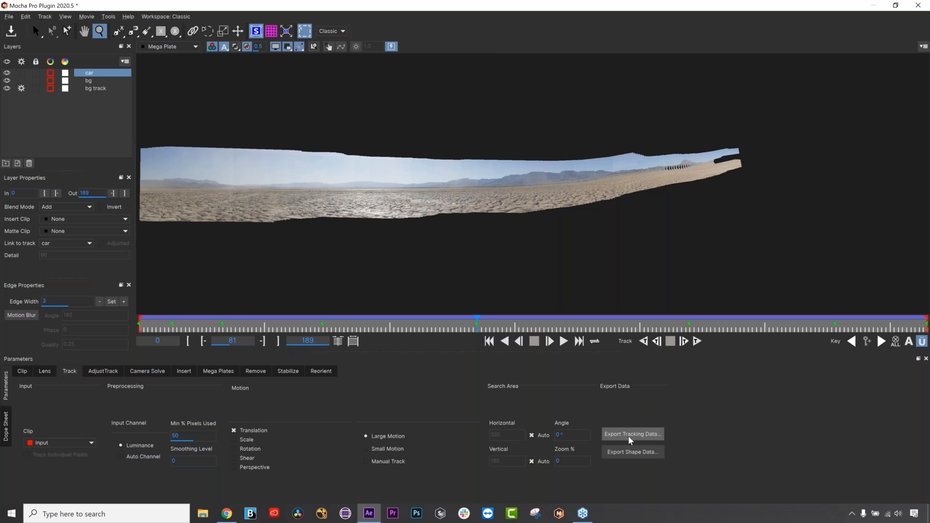
pyautogui.click(630, 436)
pyautogui.click(566, 272)
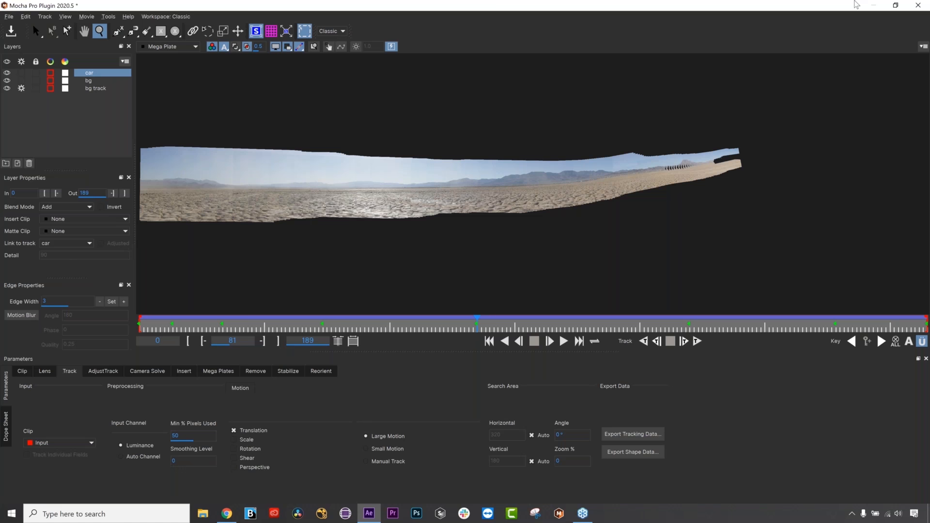
# Close Mocha Pro and open the Replace Sky precomp in After Effects.
pyautogui.click(915, 12)
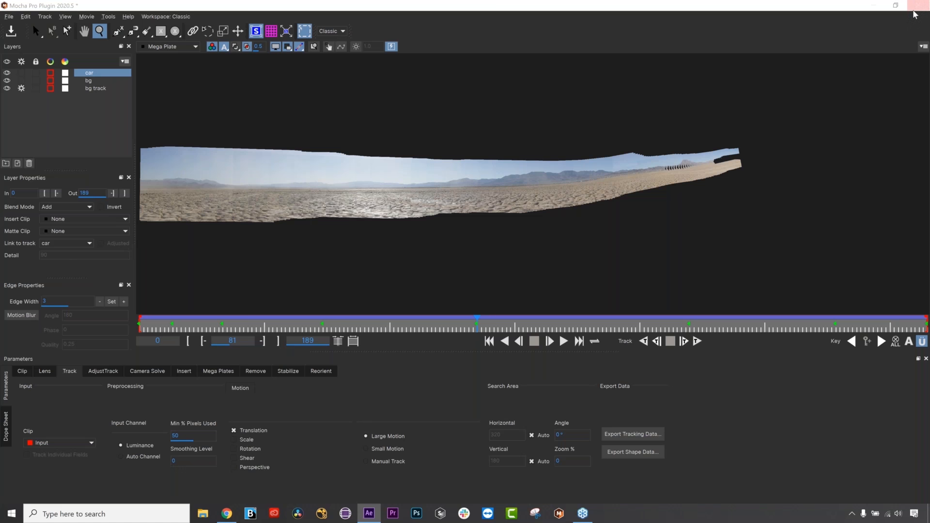
pyautogui.click(506, 278)
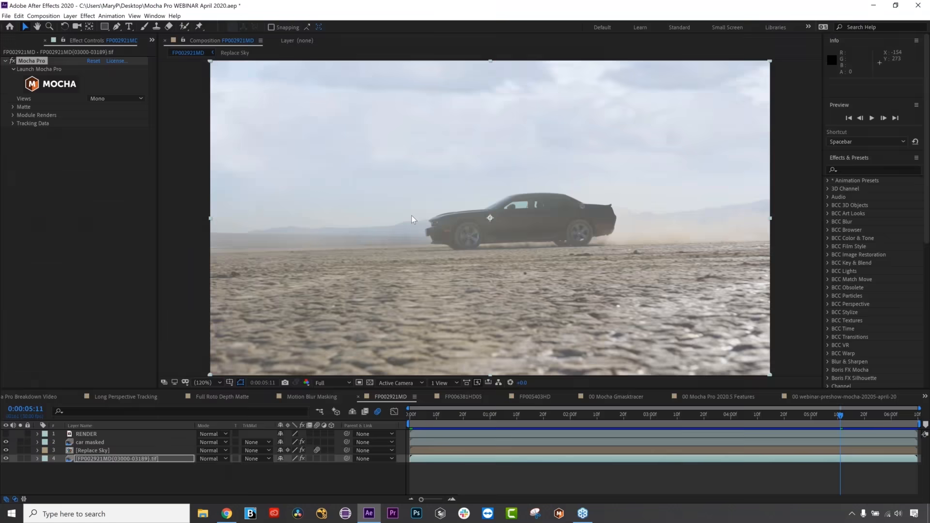
pyautogui.doubleClick(96, 451)
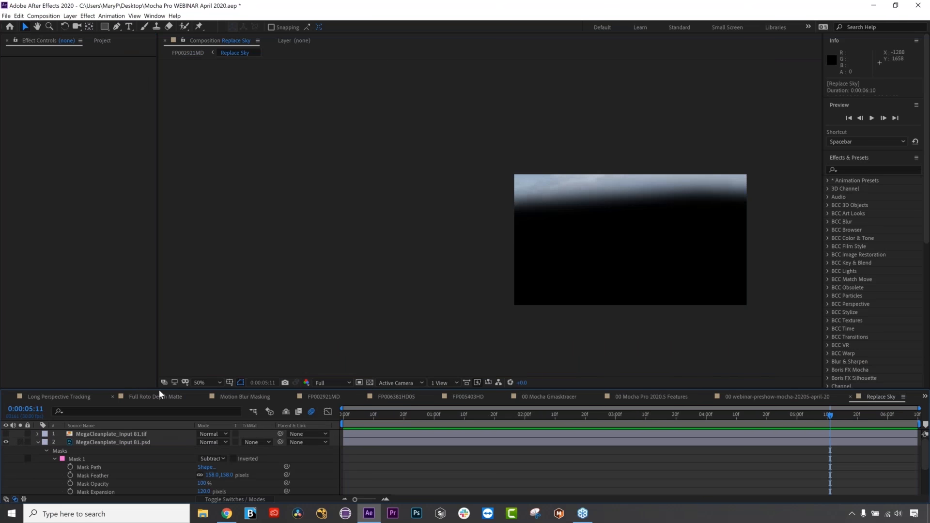
# Compare the painted sky layer MegaCleanplate_Input 81.psd with the original MegaCleanplate_Input 81.tif plate, ending on the psd layer.
pyautogui.moveTo(160, 389); pyautogui.dragTo(169, 290)
pyautogui.doubleClick(97, 339)
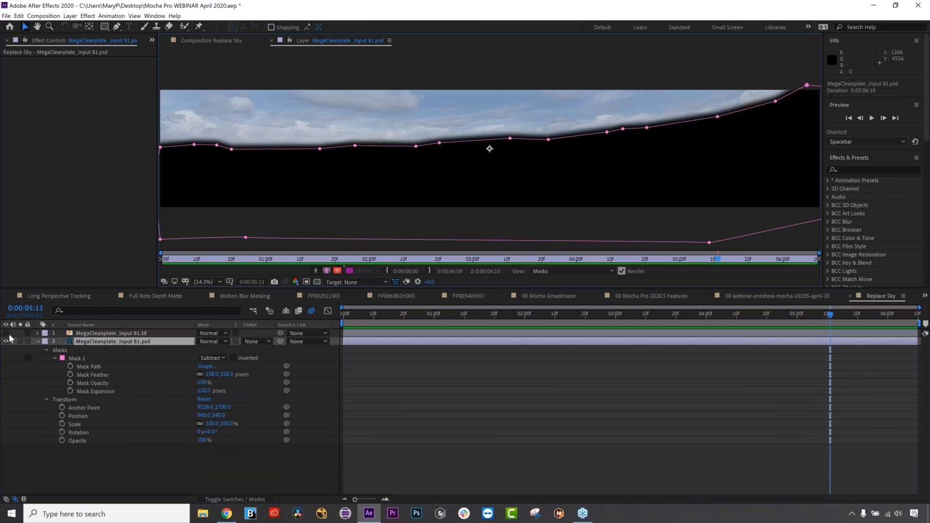
pyautogui.click(6, 333)
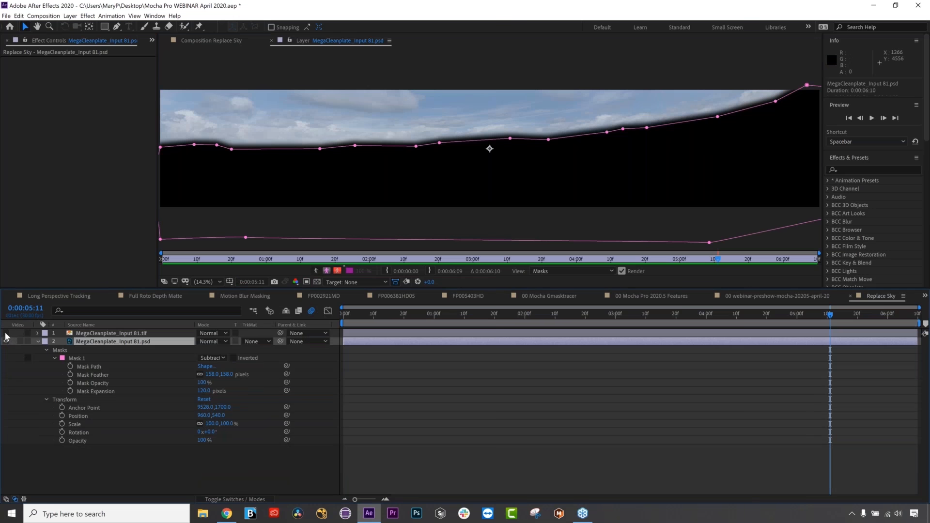
pyautogui.click(80, 333)
pyautogui.click(6, 333)
pyautogui.doubleClick(90, 333)
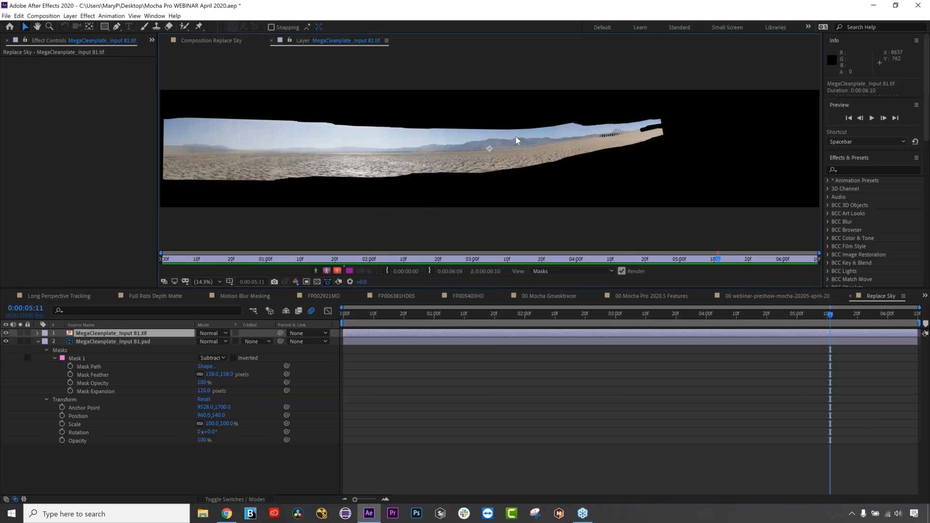
pyautogui.click(6, 334)
pyautogui.click(105, 342)
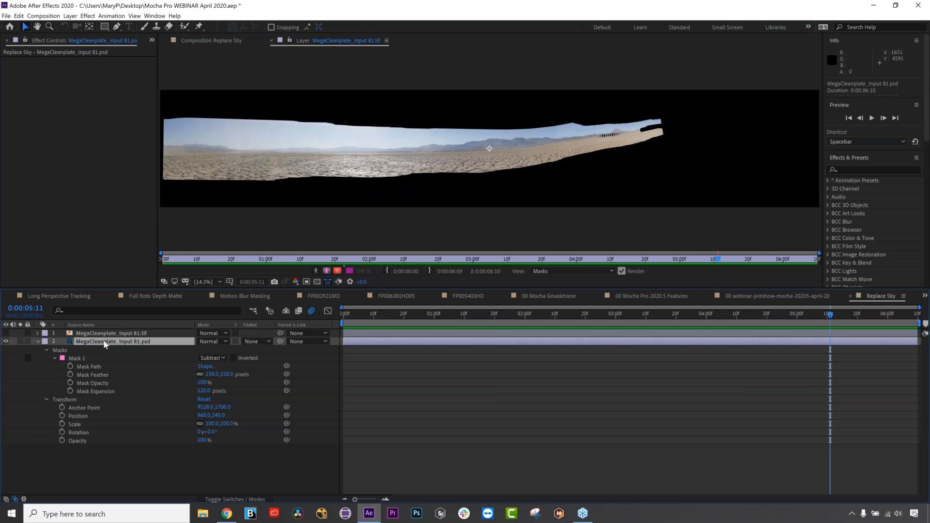
pyautogui.doubleClick(105, 342)
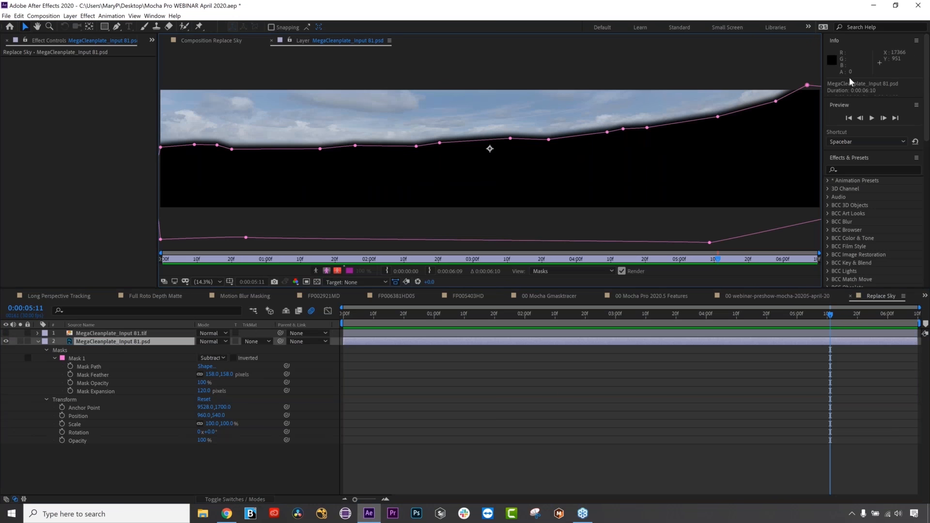
# Search the effects for "sil", apply Silhouette Paint to MegaCleanplate_Input 81.psd, and create the 8 bit project MegaCleanplate_Input 81 on the Desktop.
pyautogui.click(856, 142)
pyautogui.click(901, 134)
pyautogui.click(861, 170)
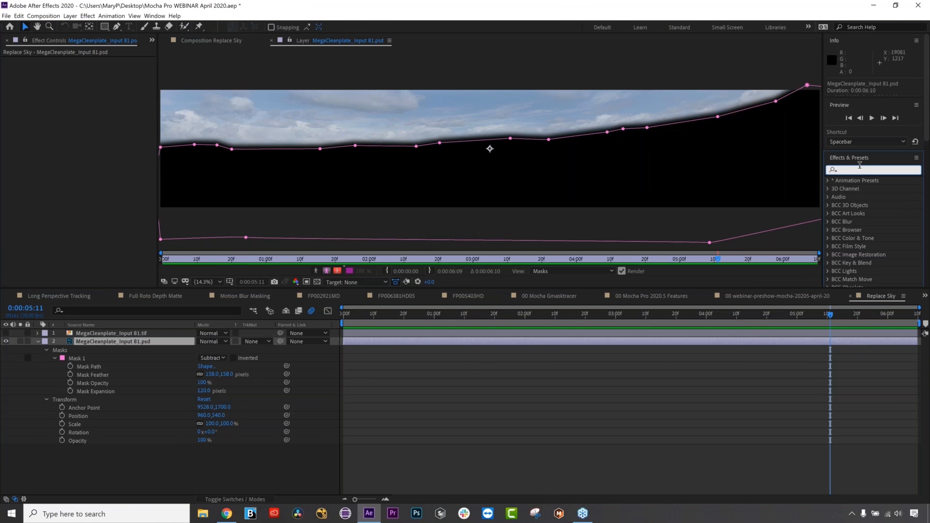
pyautogui.write('sil')
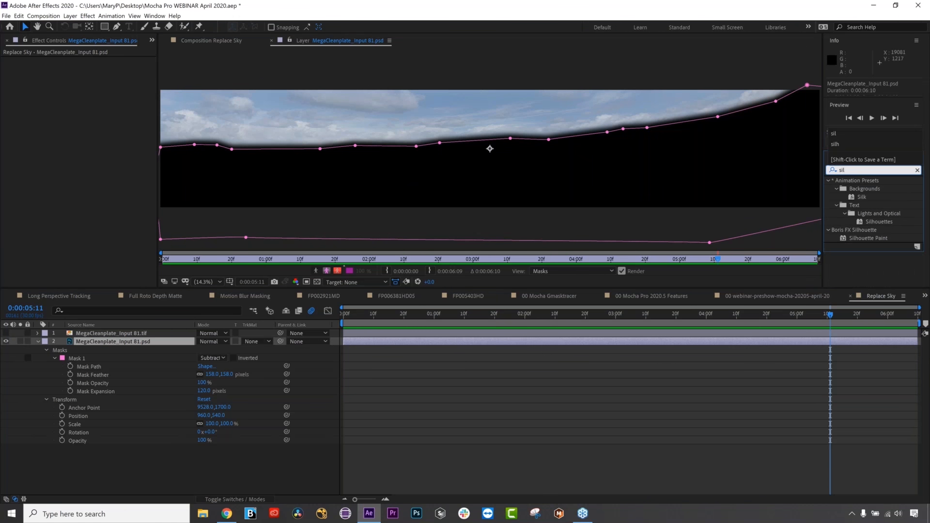
pyautogui.moveTo(868, 238)
pyautogui.mouseDown()
pyautogui.moveTo(121, 283)
pyautogui.moveTo(106, 342)
pyautogui.mouseUp()
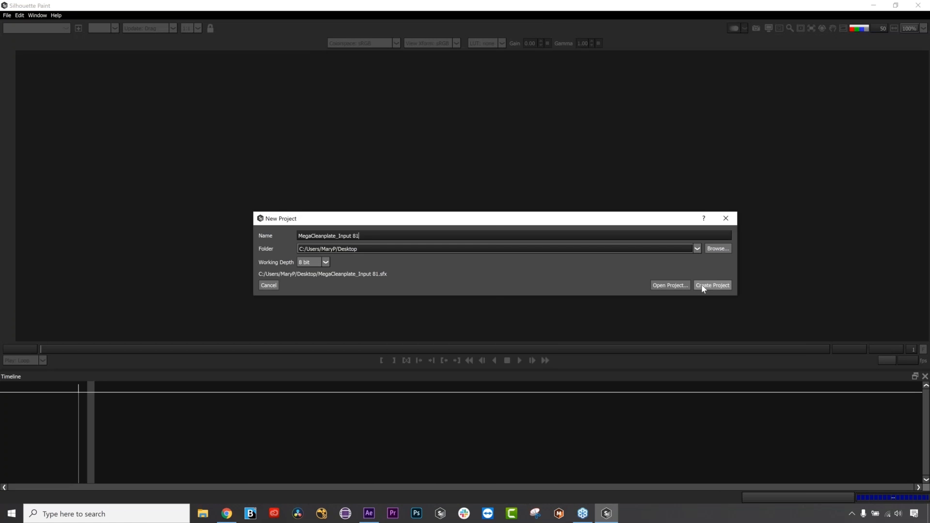
pyautogui.click(703, 286)
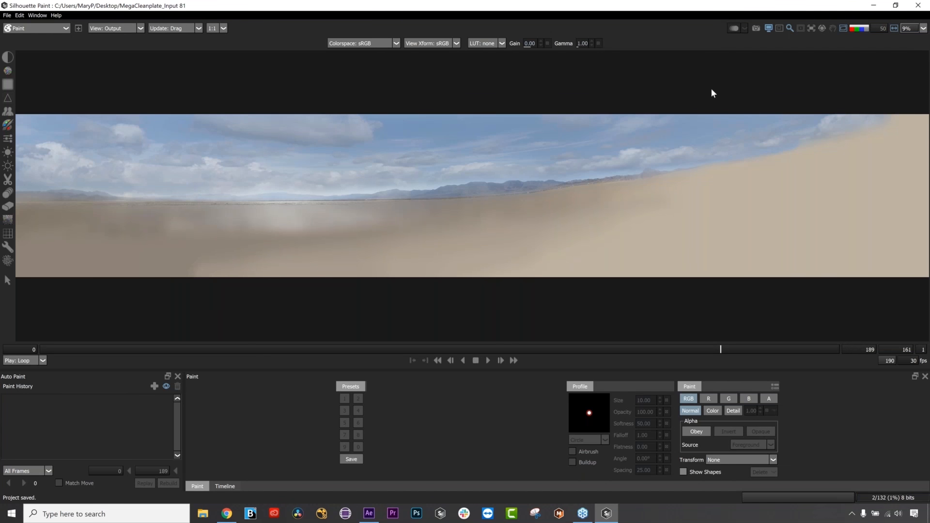
# Try a short white brush stroke on the sand near the middle of the plate, and undo it.
pyautogui.click(7, 125)
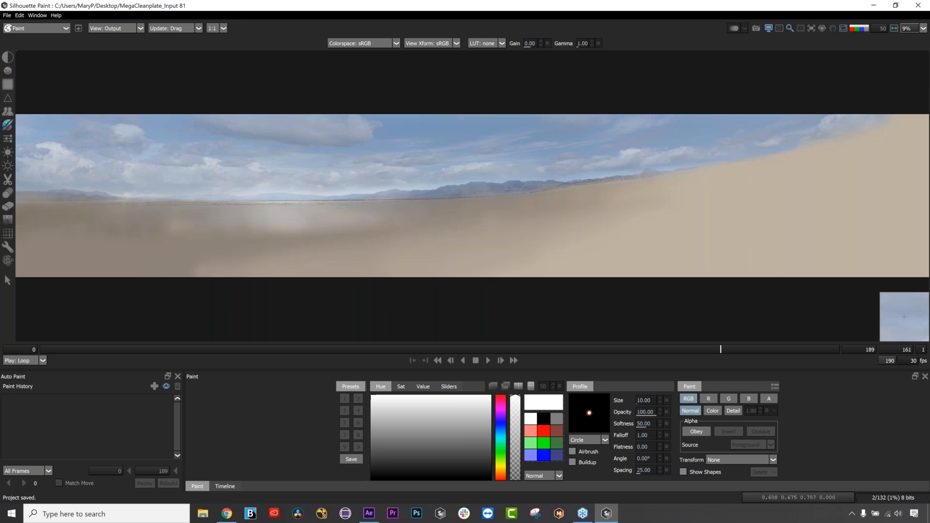
pyautogui.moveTo(407, 218); pyautogui.dragTo(442, 216)
pyautogui.hotkey('ctrl', 'z')
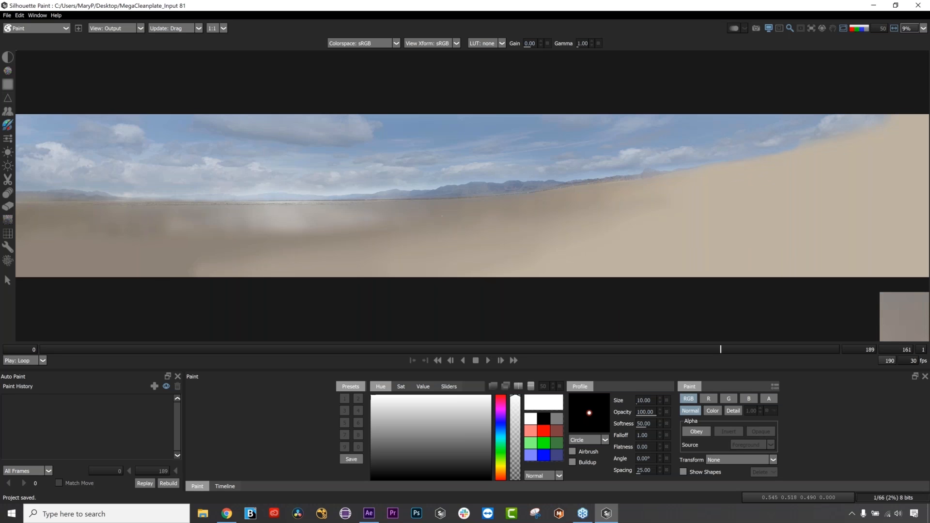
# Enlarge the brush to size 158.63, try three white strokes above the middle of the horizon, and undo them.
pyautogui.moveTo(424, 221); pyautogui.dragTo(431, 221)
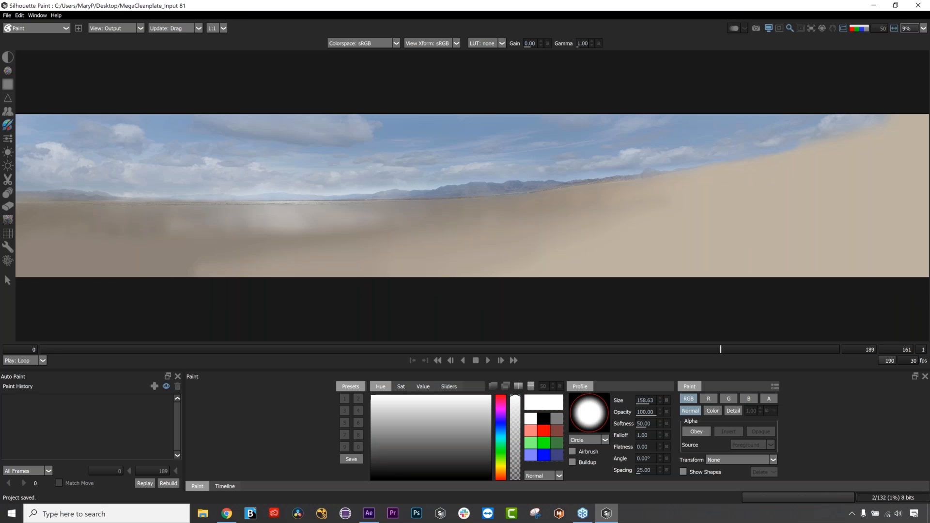
pyautogui.moveTo(328, 193); pyautogui.dragTo(336, 190)
pyautogui.click(343, 191)
pyautogui.click(351, 191)
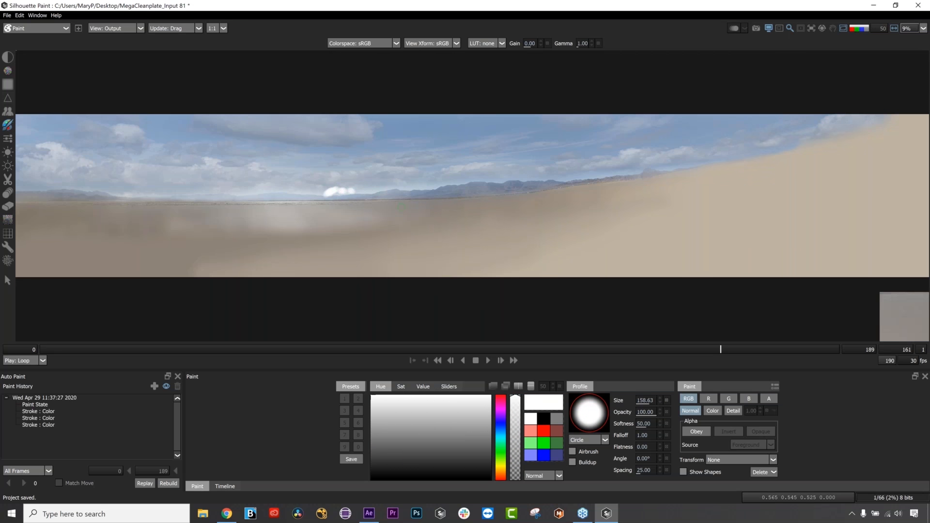
pyautogui.hotkey('ctrl', 'z')
pyautogui.hotkey('ctrl', 'z')
pyautogui.hotkey('ctrl', 'z')
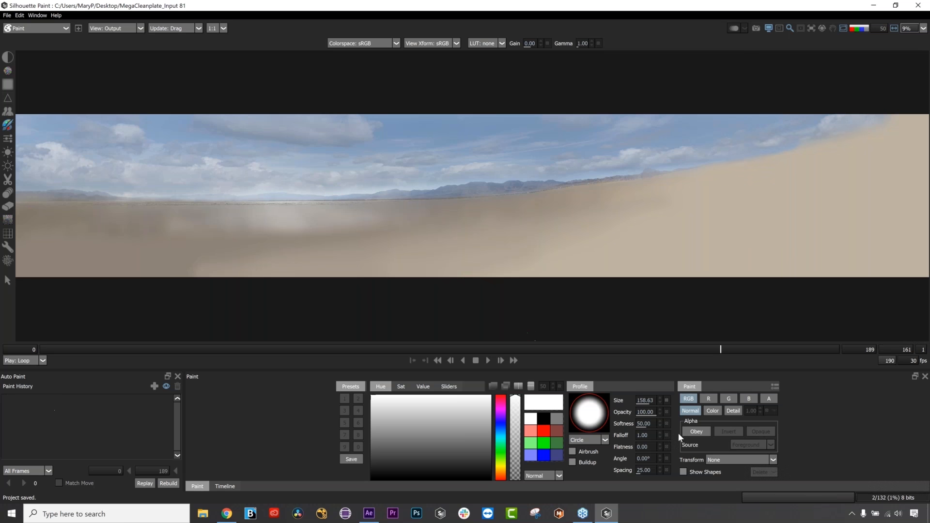
# Set the brush opacity to 33 and dab a row of soft white clouds along the horizon.
pyautogui.moveTo(649, 416); pyautogui.dragTo(645, 448)
pyautogui.click(272, 188)
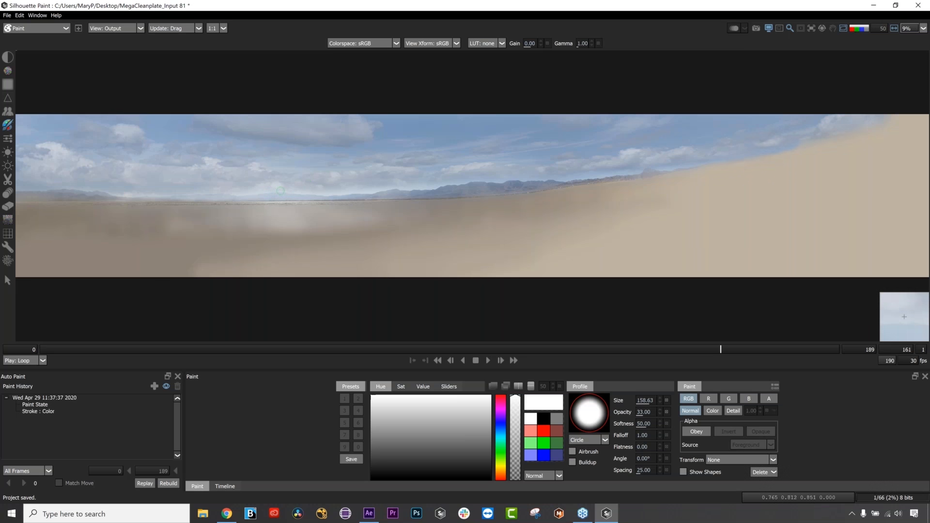
pyautogui.click(281, 190)
pyautogui.click(290, 191)
pyautogui.click(299, 192)
pyautogui.click(309, 192)
pyautogui.click(321, 194)
pyautogui.moveTo(328, 194)
pyautogui.mouseDown()
pyautogui.moveTo(320, 190)
pyautogui.moveTo(348, 192)
pyautogui.mouseUp()
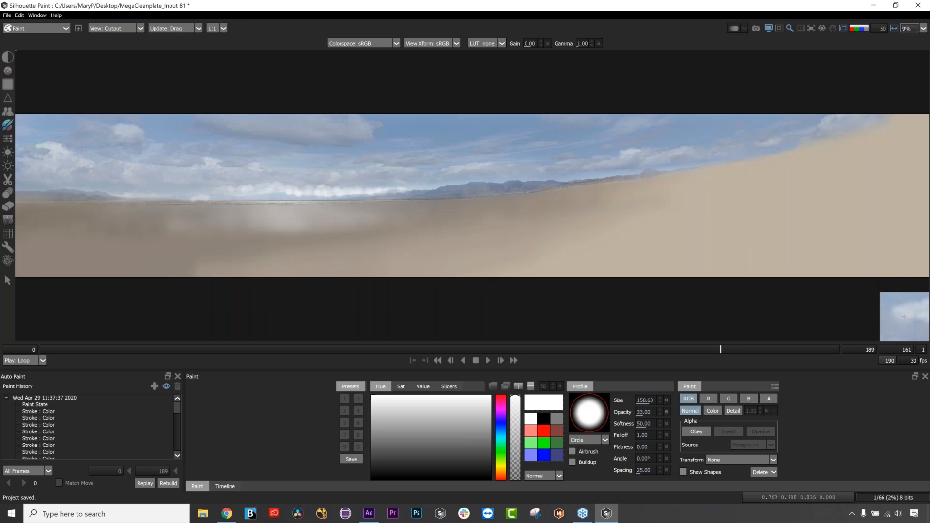
# View the Clone brush settings, and return to the Color brush to paint more white cloud above the horizon.
pyautogui.click(8, 112)
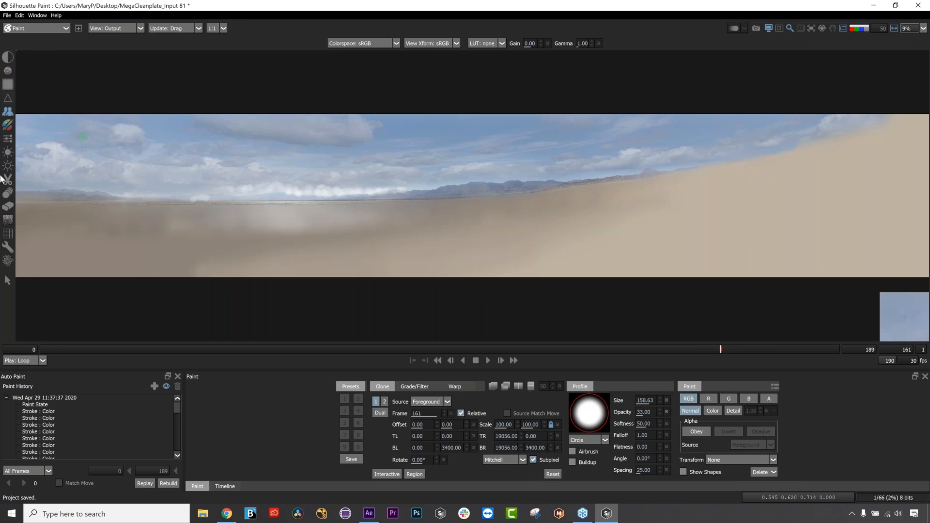
pyautogui.click(10, 128)
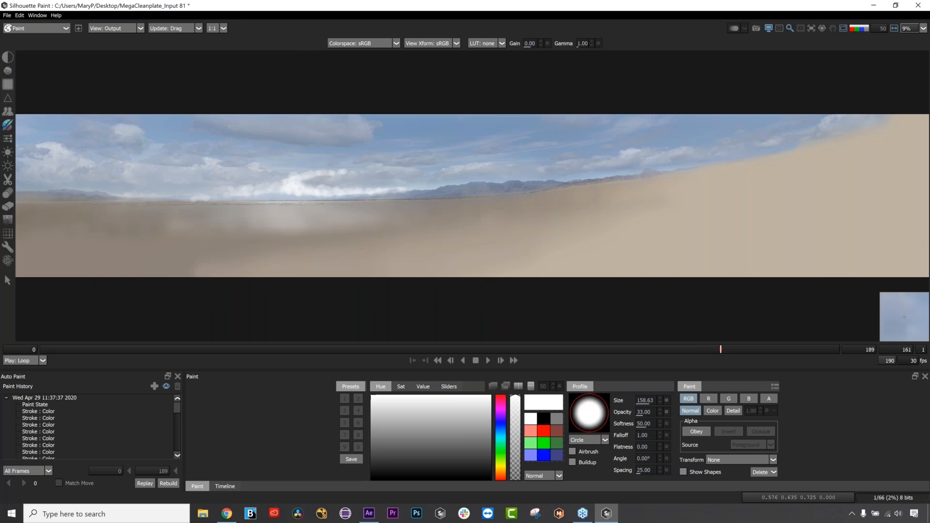
# Save the paint project, return to After Effects, and enable Hold Frame on the Silhouette Paint effect.
pyautogui.click(7, 15)
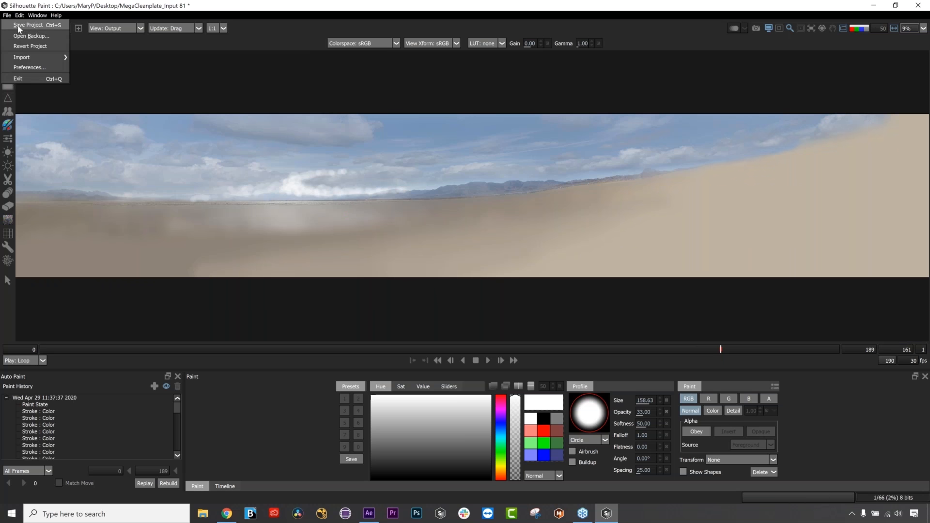
pyautogui.click(18, 27)
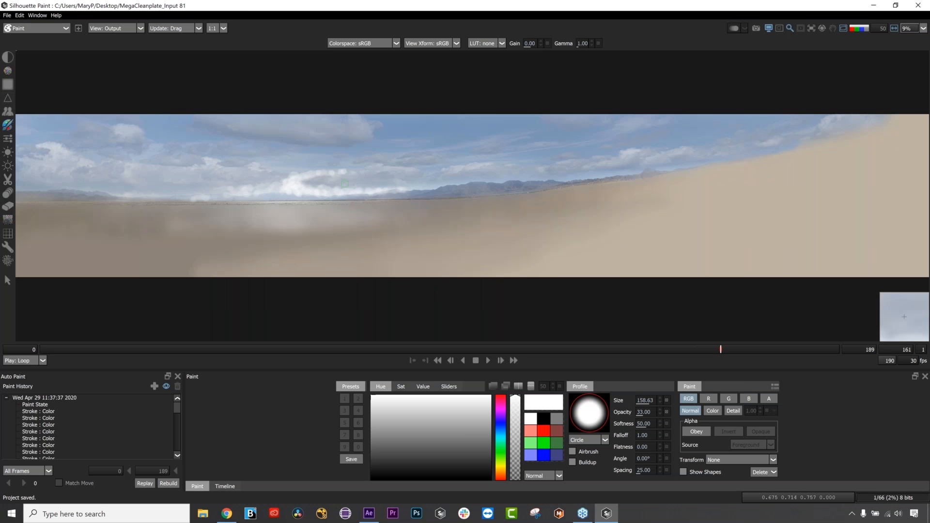
pyautogui.click(911, 13)
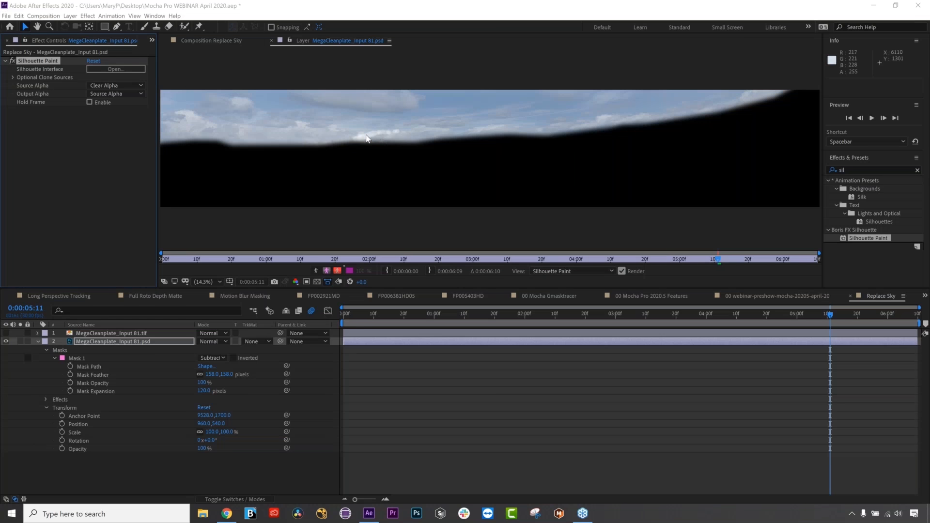
pyautogui.click(89, 102)
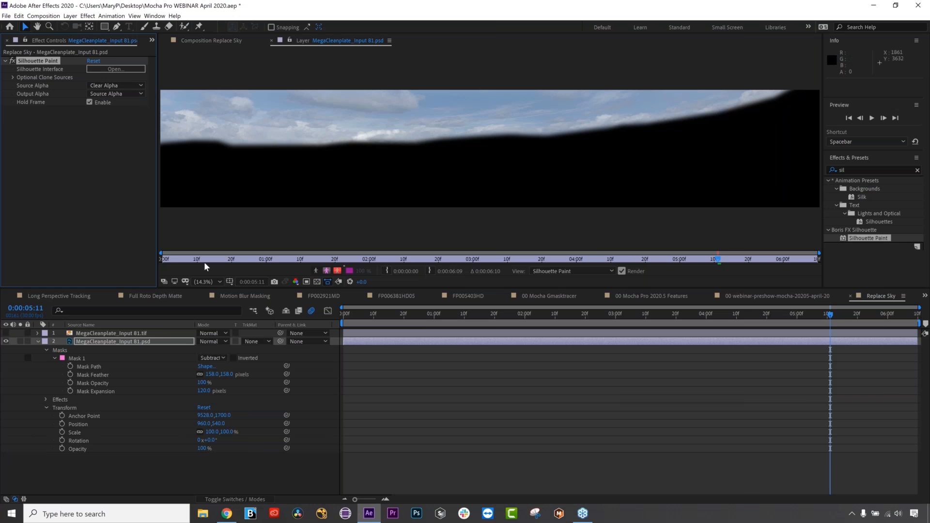
# Show the project items and open the FP002921MD composition from the 03 Megaplate EVEN WITH PERSPECTIVE folder.
pyautogui.click(151, 41)
pyautogui.click(170, 63)
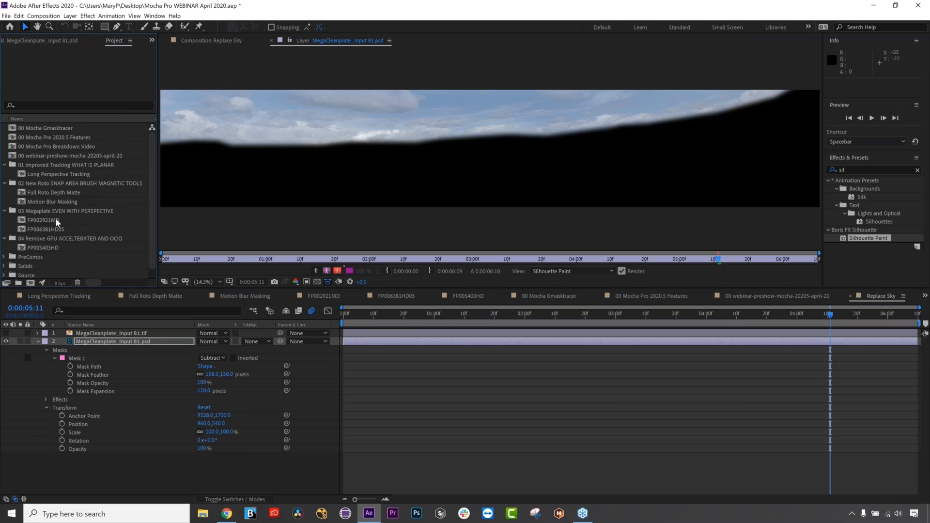
pyautogui.click(51, 224)
pyautogui.click(52, 228)
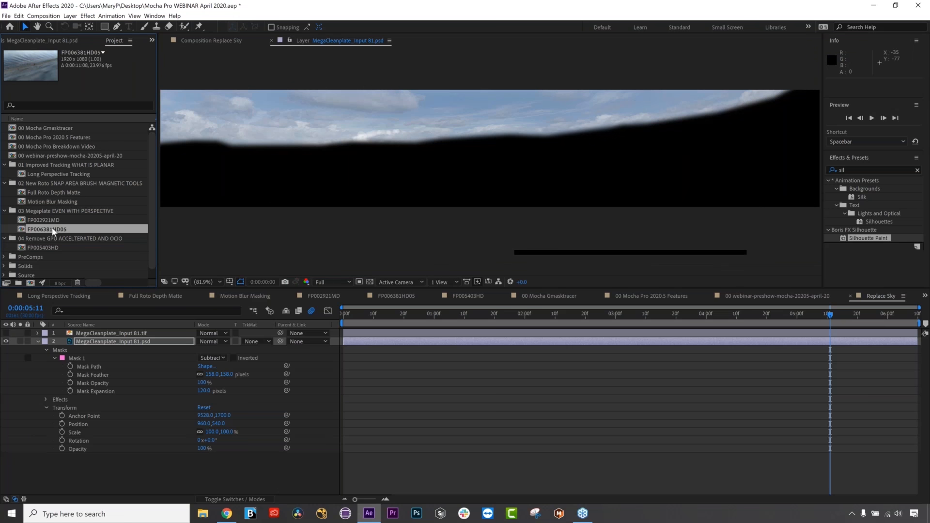
pyautogui.doubleClick(53, 230)
pyautogui.doubleClick(43, 220)
# Scrub through the FP002921MD shot to 0:00:04:14 and inspect the painted clouds in the sky behind the car.
pyautogui.click(542, 310)
pyautogui.click(581, 313)
pyautogui.click(678, 314)
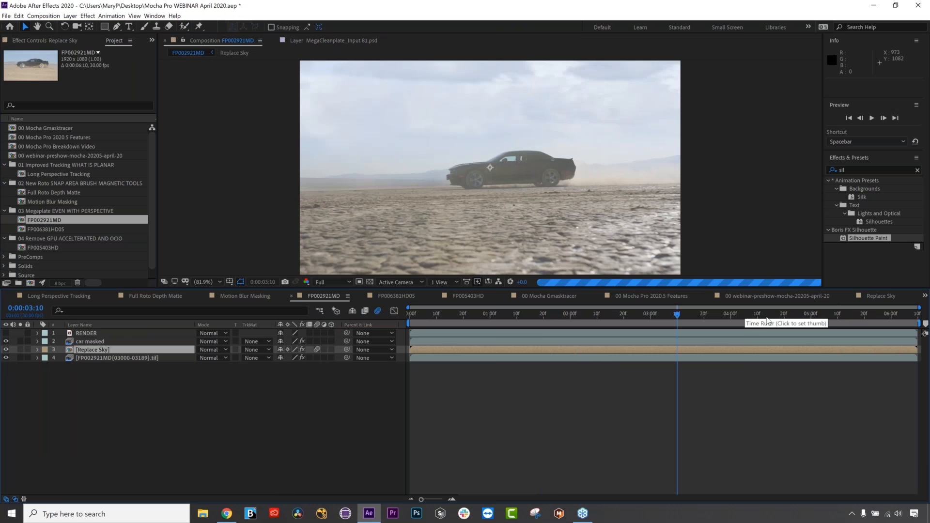
pyautogui.click(768, 316)
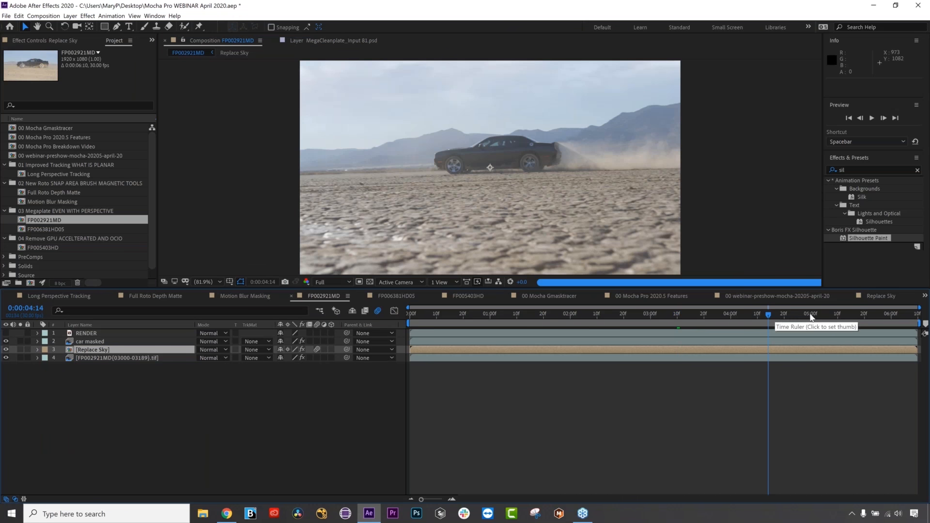
pyautogui.click(673, 316)
pyautogui.moveTo(787, 316); pyautogui.dragTo(769, 316)
pyautogui.click(495, 105)
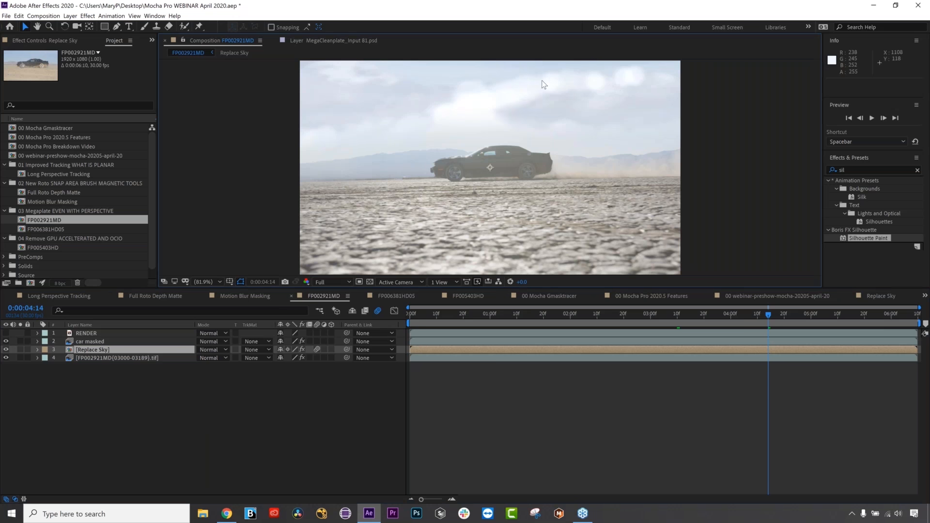
# Hide the car masked layer and toggle the Replace Sky layer to compare the original and replaced skies.
pyautogui.click(6, 342)
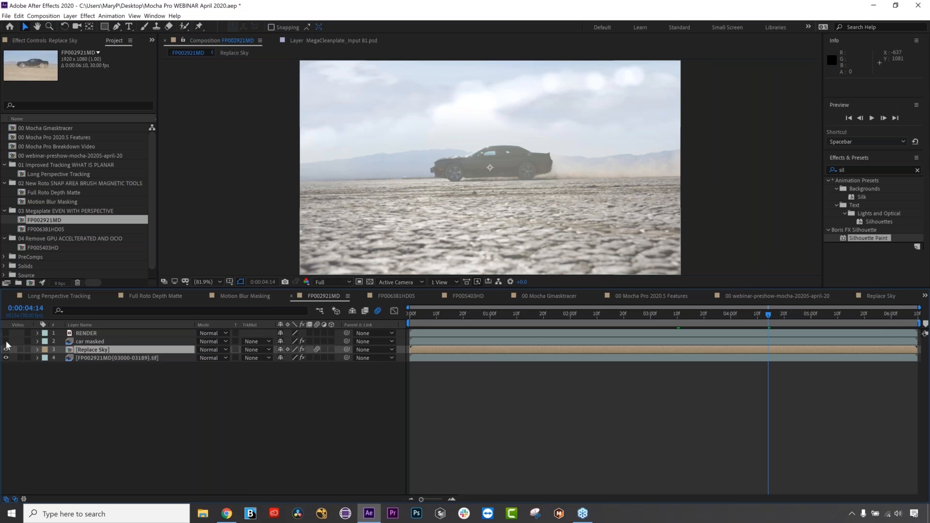
pyautogui.click(6, 348)
pyautogui.click(6, 349)
pyautogui.click(6, 350)
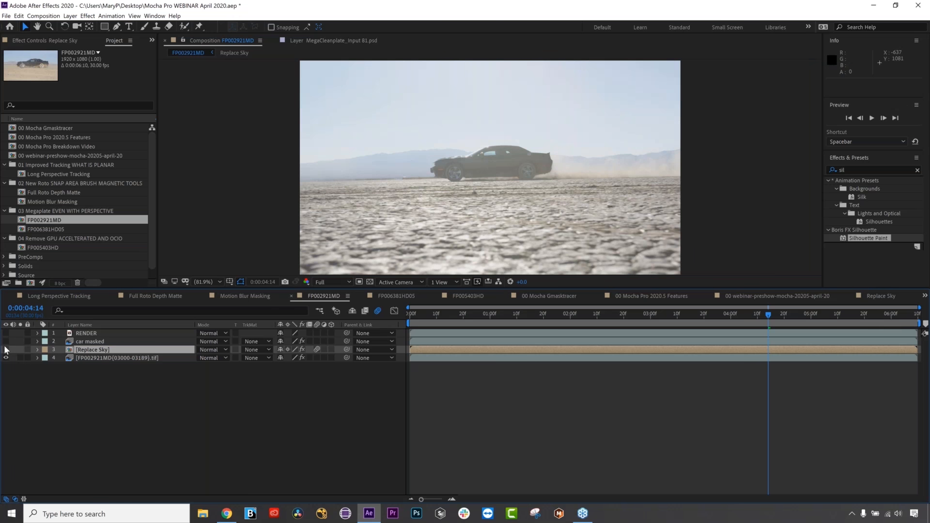
pyautogui.click(6, 350)
pyautogui.click(6, 350)
pyautogui.click(6, 349)
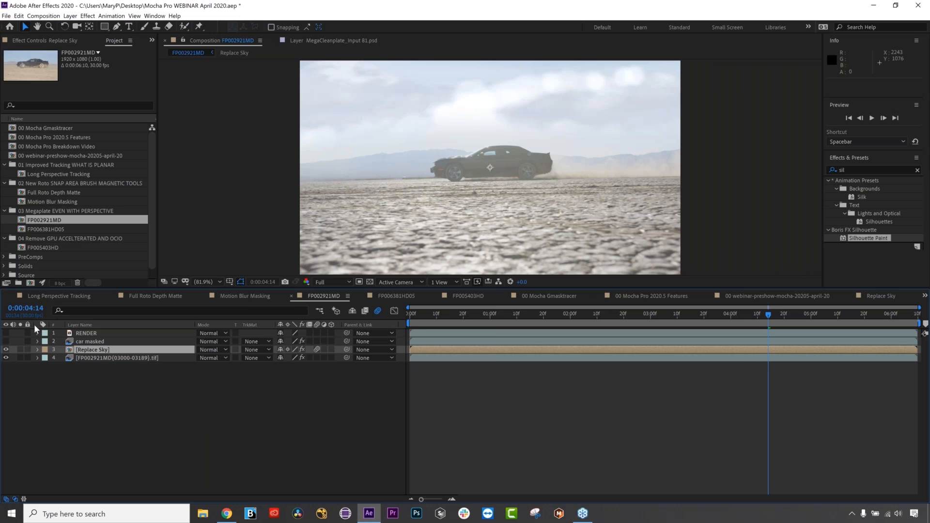
# Hide the Replace Sky layer, show the RENDER layer, and review the rendered shot from its first frame.
pyautogui.click(5, 350)
pyautogui.click(6, 333)
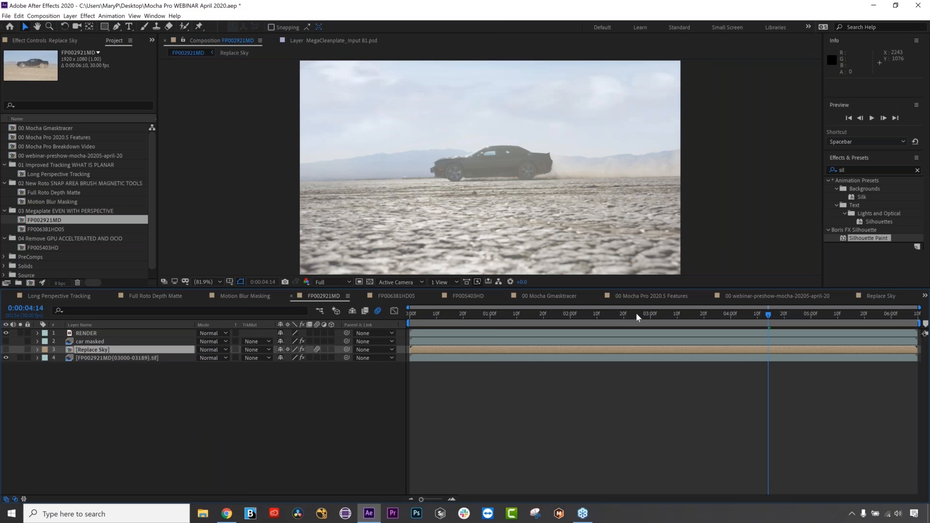
pyautogui.moveTo(610, 313); pyautogui.dragTo(410, 313)
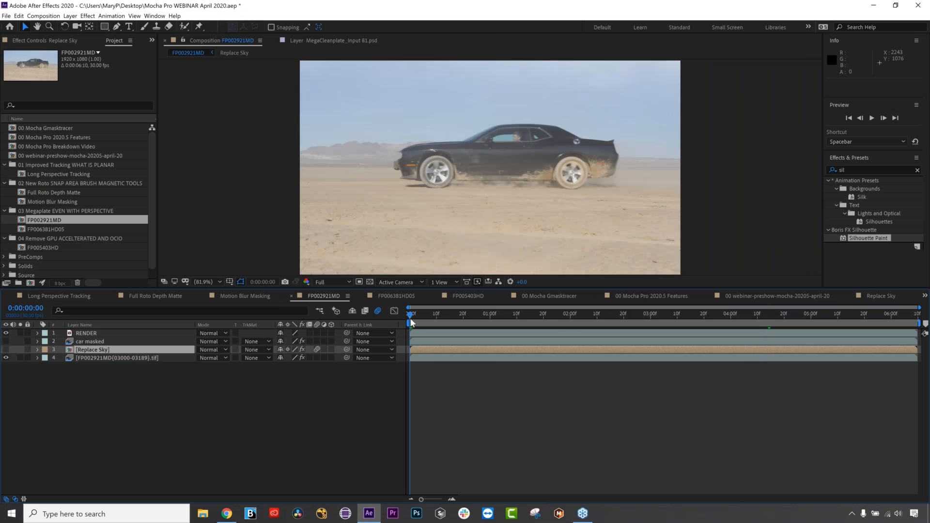
pyautogui.press('space')
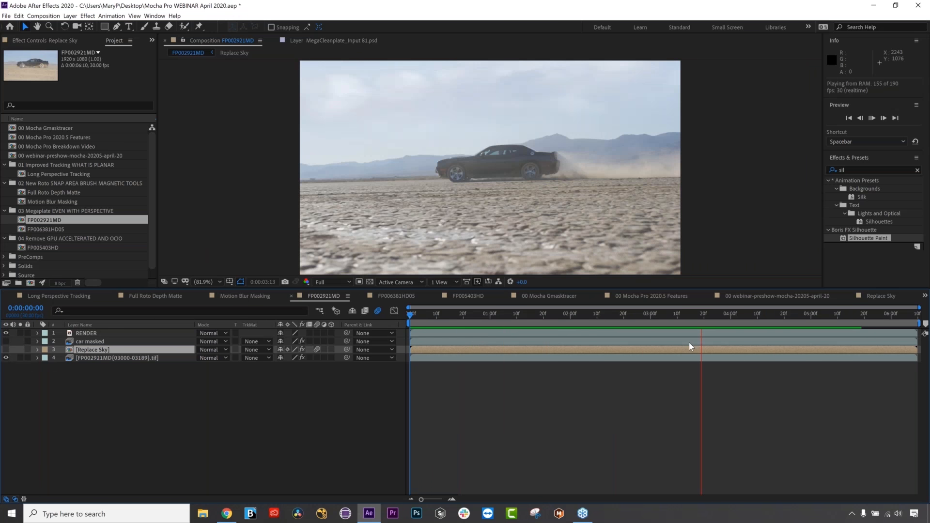
pyautogui.press('space')
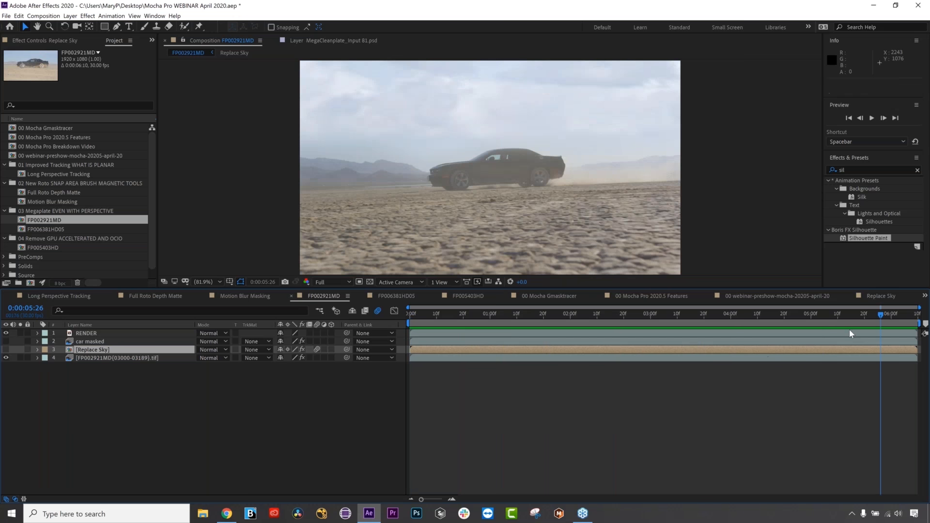
pyautogui.click(701, 316)
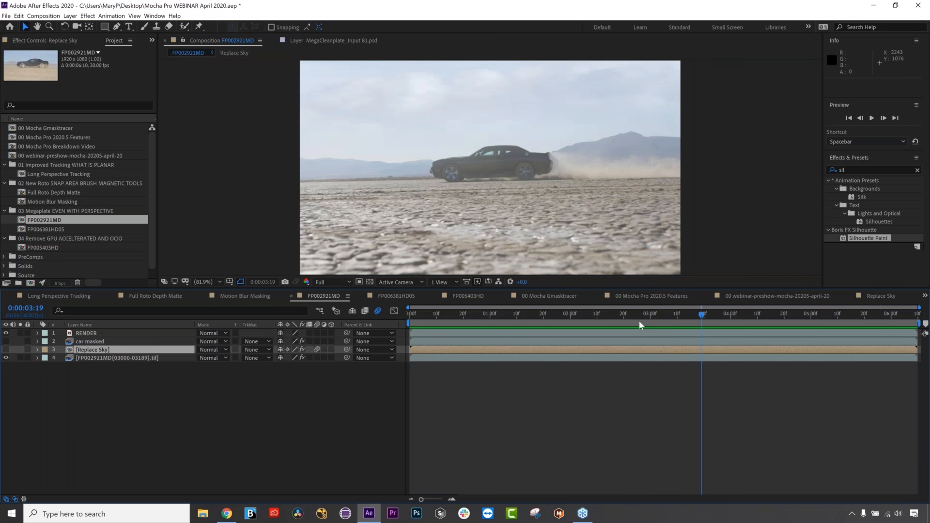
pyautogui.moveTo(640, 322)
pyautogui.mouseDown()
pyautogui.moveTo(776, 324)
pyautogui.moveTo(652, 318)
pyautogui.mouseUp()
# Open the FP006381HD05 composition and scrub the beach footage to 0:00:09:11 with the paint megaplate layer hidden.
pyautogui.click(60, 230)
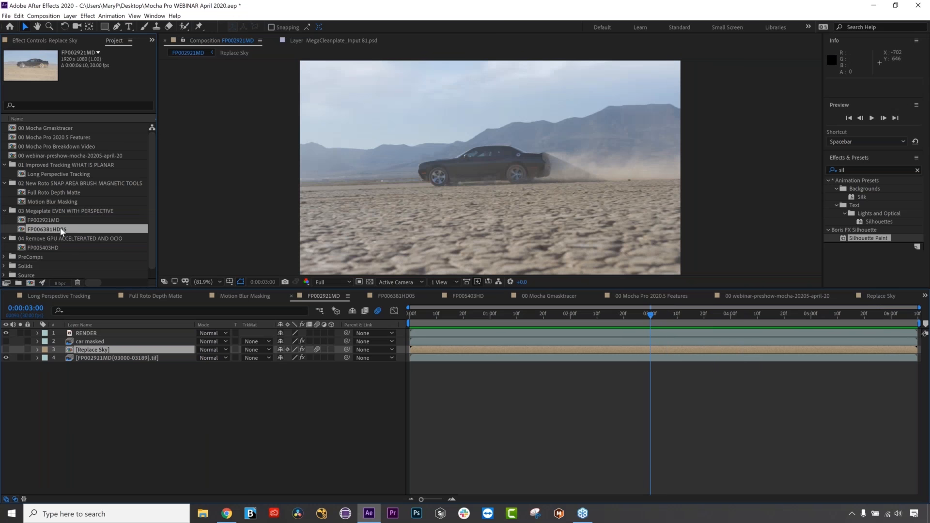
pyautogui.doubleClick(62, 231)
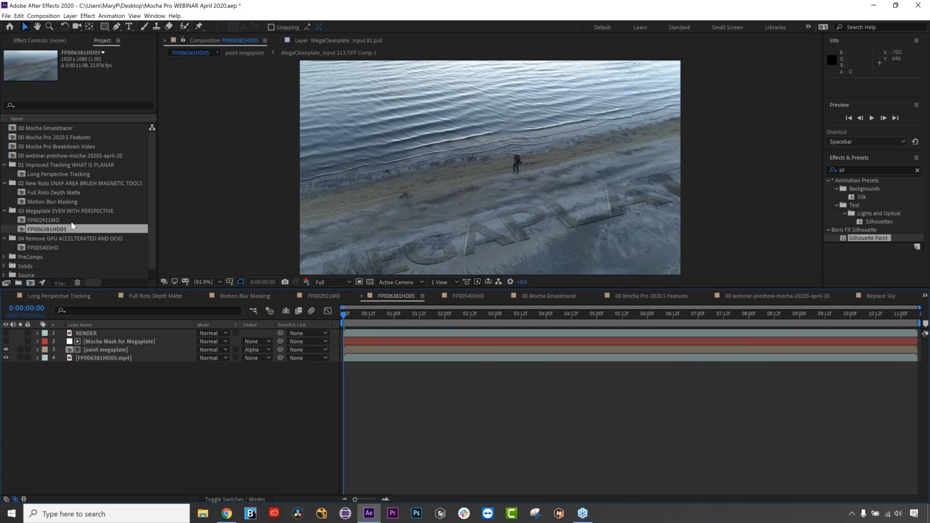
pyautogui.click(359, 316)
pyautogui.moveTo(377, 316); pyautogui.dragTo(497, 312)
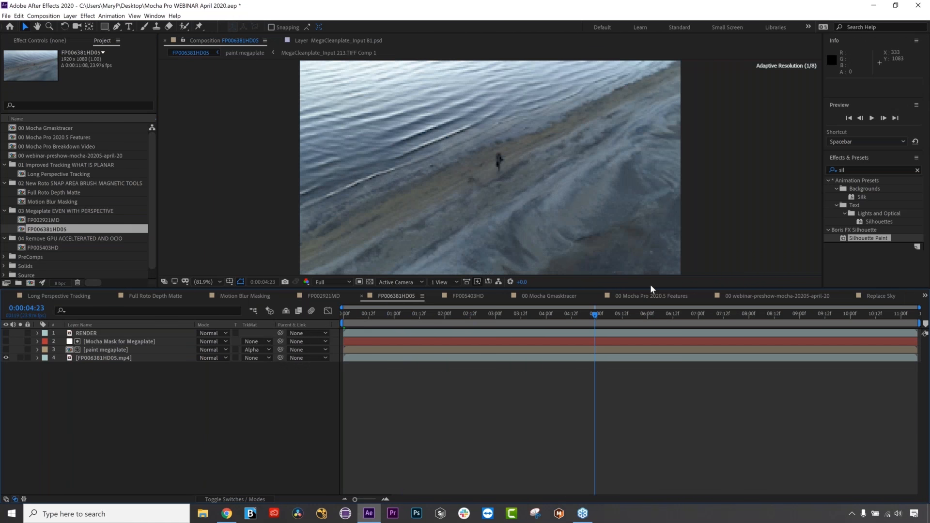
pyautogui.moveTo(401, 296); pyautogui.dragTo(824, 289)
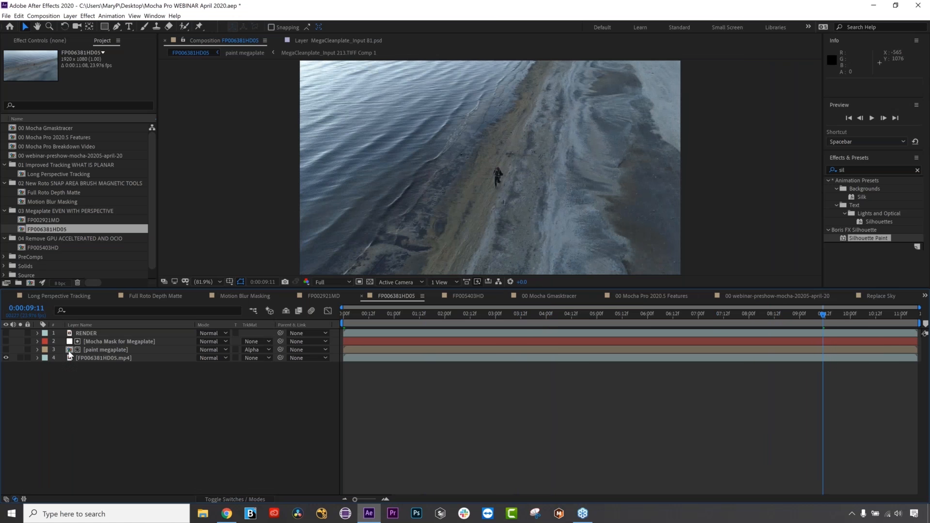
# Open the paint megaplate precomp's nested MegaCleanplate_Input 213.TIFF Comp 1, hide White Solid 1, and select the TIFF layer.
pyautogui.click(100, 350)
pyautogui.doubleClick(100, 349)
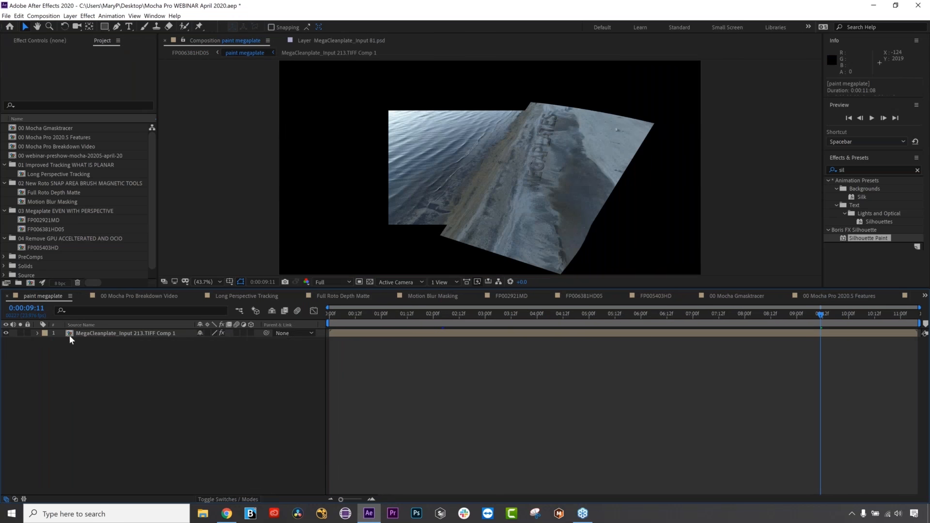
pyautogui.doubleClick(80, 334)
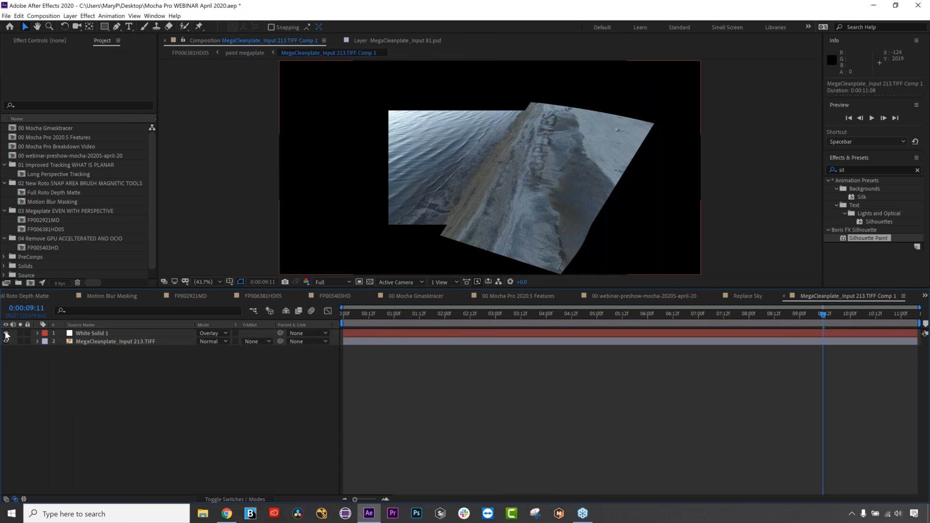
pyautogui.click(6, 334)
pyautogui.click(6, 334)
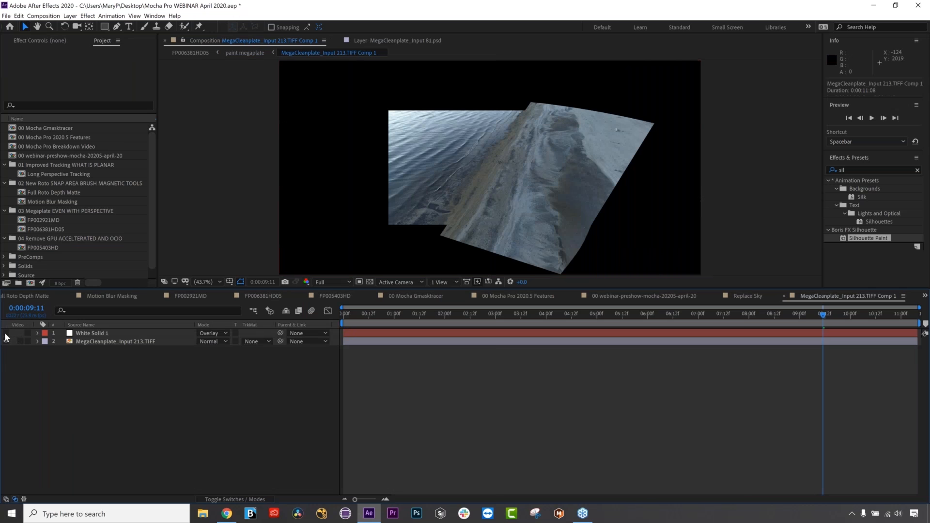
pyautogui.click(115, 344)
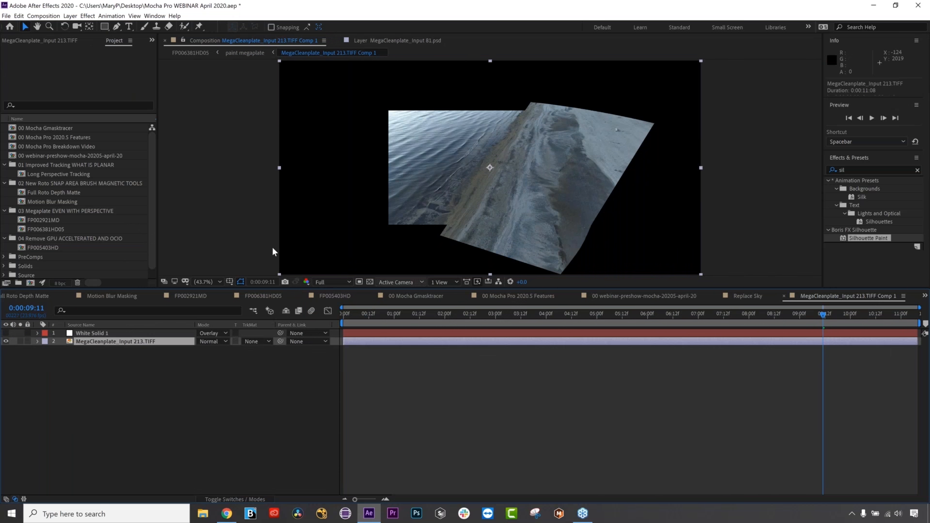
# Return to the FP006381HD05 composition, open its paint megaplate precomp, and select the Silhouette Paint effect on the nested layer.
pyautogui.doubleClick(45, 225)
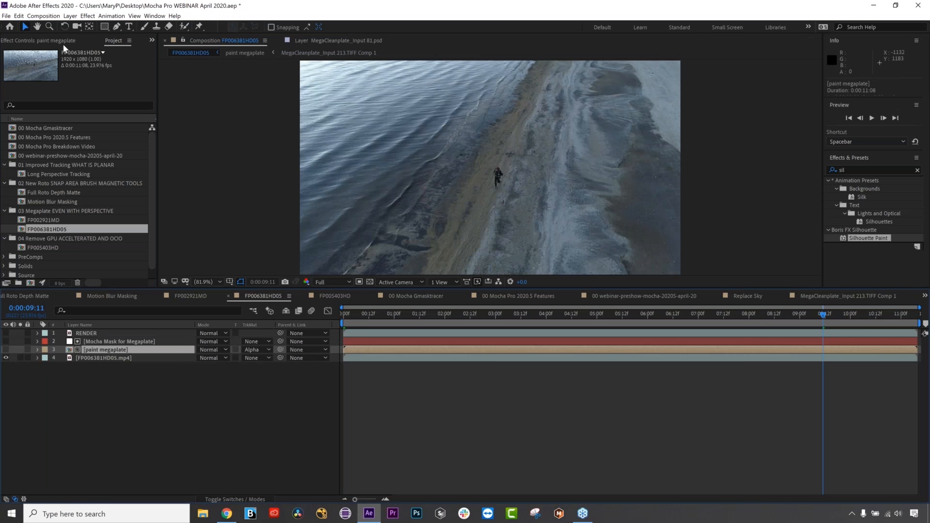
pyautogui.click(64, 42)
pyautogui.doubleClick(90, 350)
pyautogui.click(45, 60)
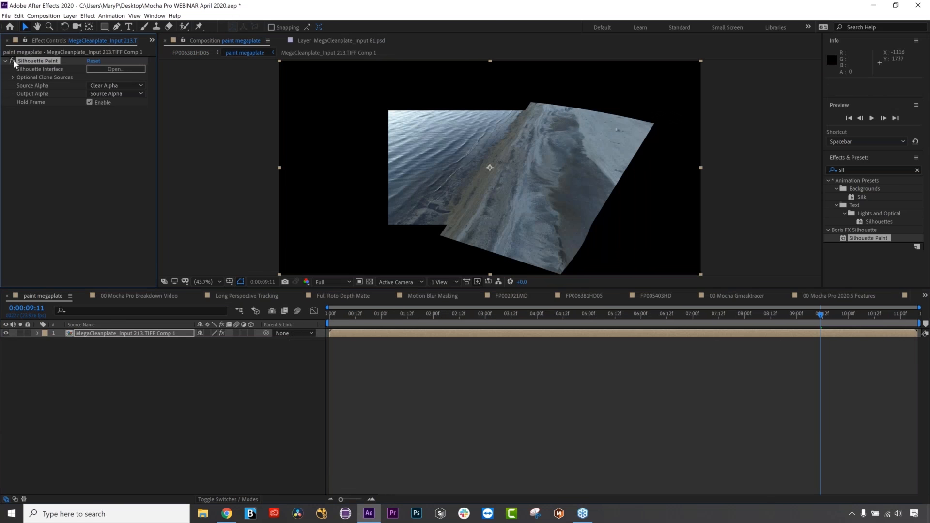
# View the megaplate at 100% around the wet sand and toggle the Silhouette Paint effect to compare painted and unpainted versions.
pyautogui.click(209, 282)
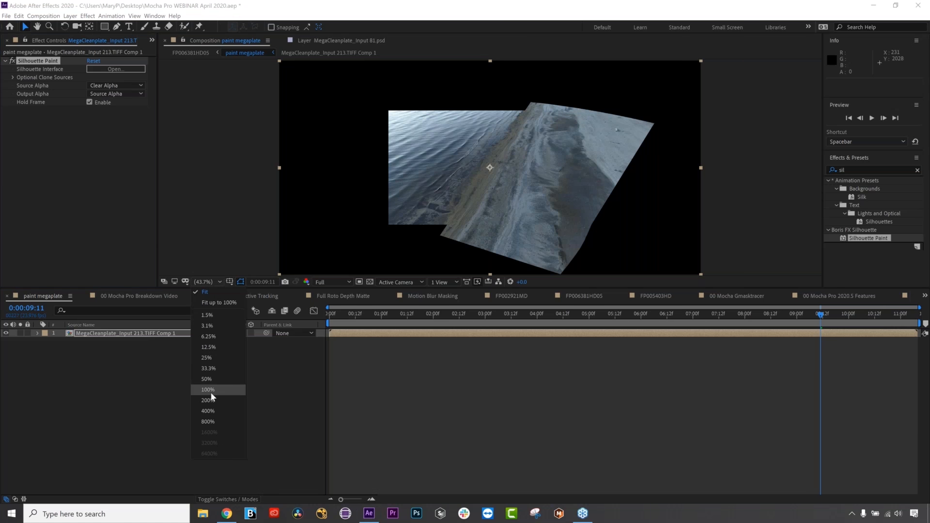
pyautogui.click(211, 391)
pyautogui.press('h')
pyautogui.moveTo(636, 143); pyautogui.dragTo(581, 145)
pyautogui.press('v')
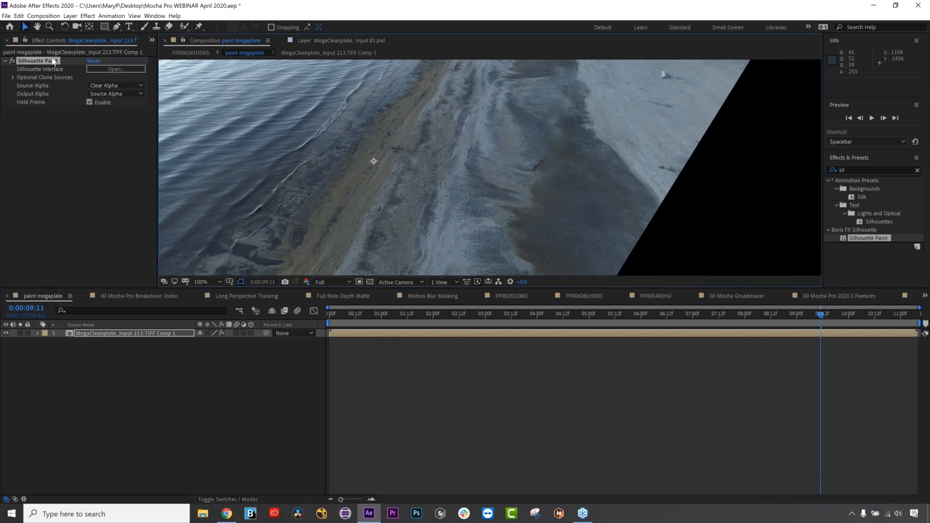
pyautogui.click(10, 61)
pyautogui.click(10, 61)
pyautogui.click(11, 60)
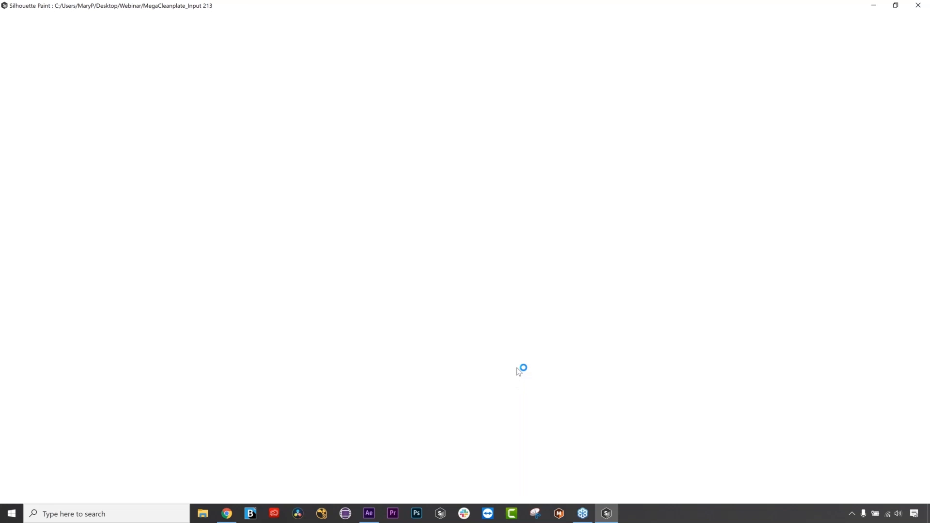
# Switch to the Silhouette Paint window for MegaCleanplate_Input 213 and enlarge the Blemish brush to a size of 57.49.
pyautogui.click(609, 513)
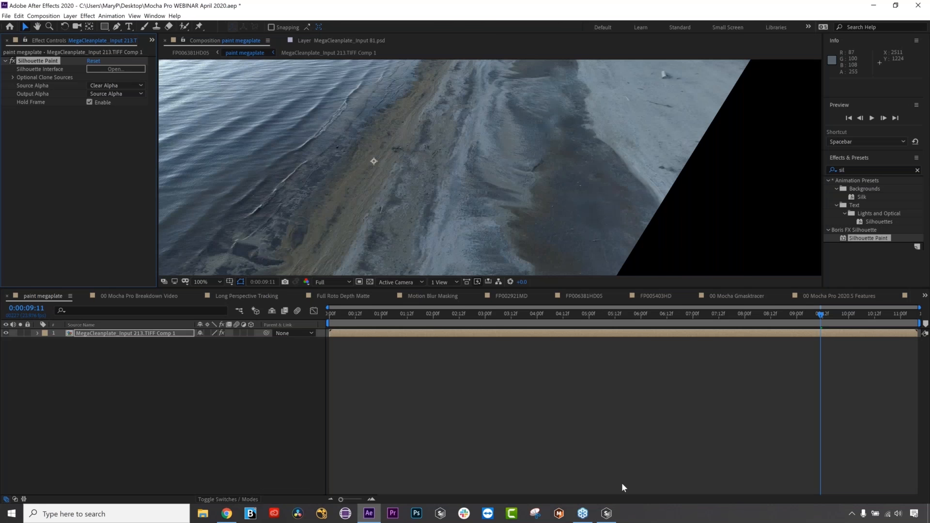
pyautogui.click(610, 517)
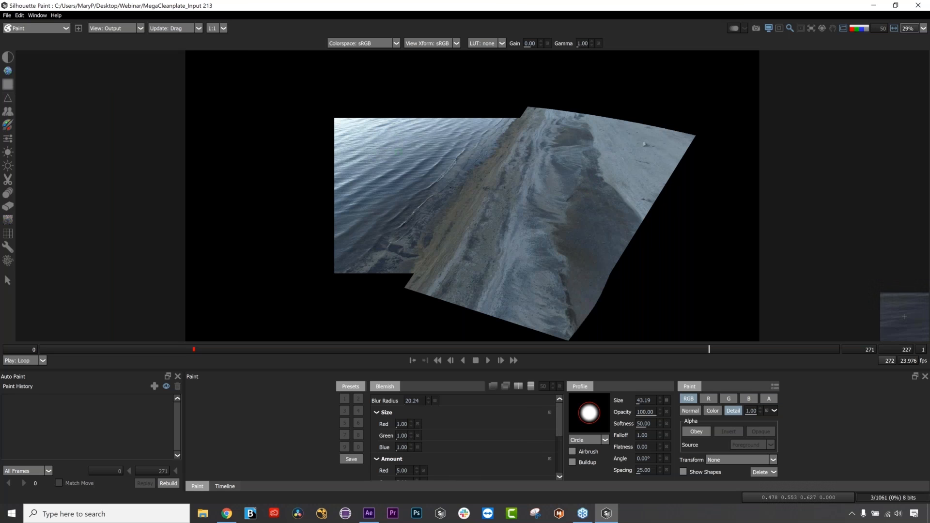
pyautogui.press(']')
pyautogui.press(']')
pyautogui.press(']')
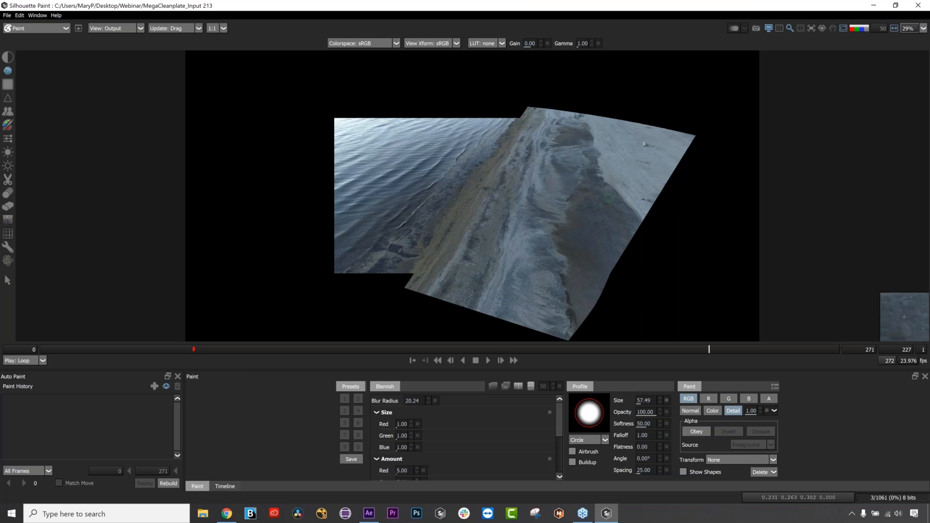
# Inspect the dark wet sand up close in individual color channels and return to the full RGB view.
pyautogui.scroll(5, 606, 217)
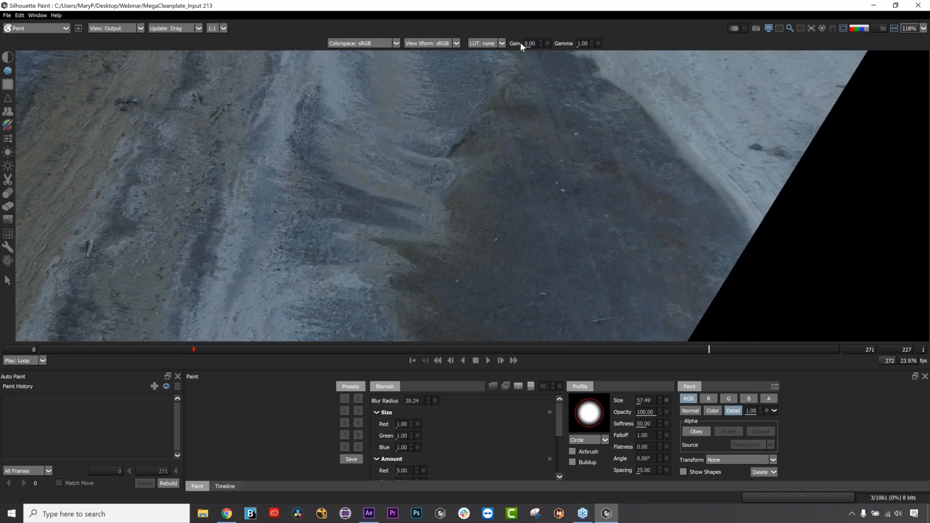
pyautogui.click(858, 28)
pyautogui.click(860, 28)
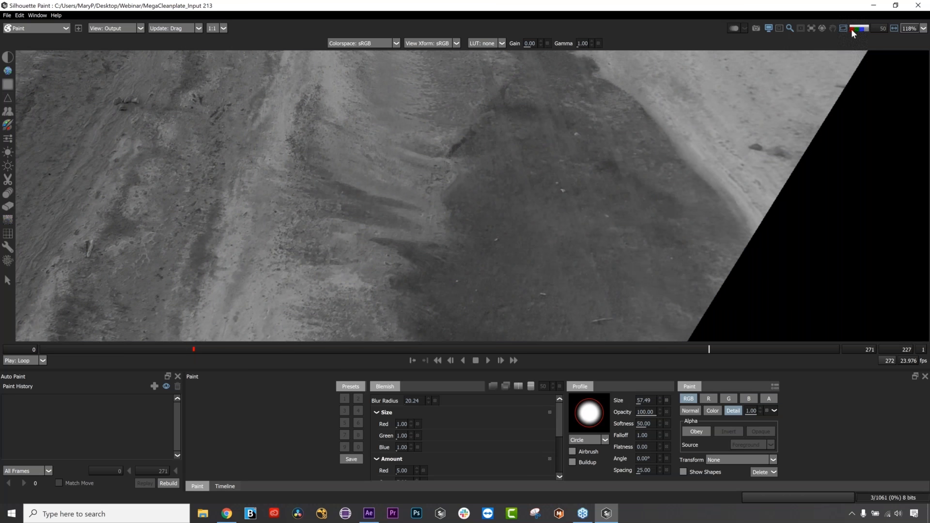
pyautogui.click(853, 28)
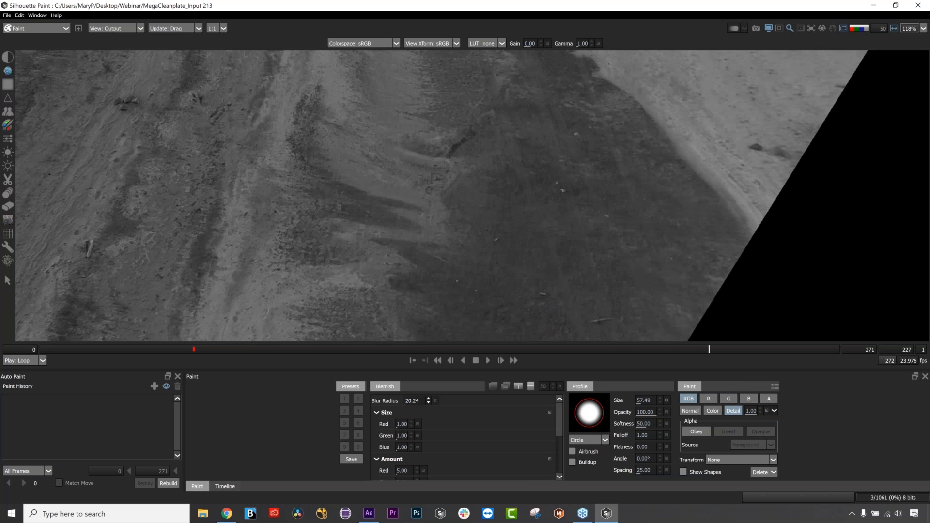
pyautogui.click(858, 27)
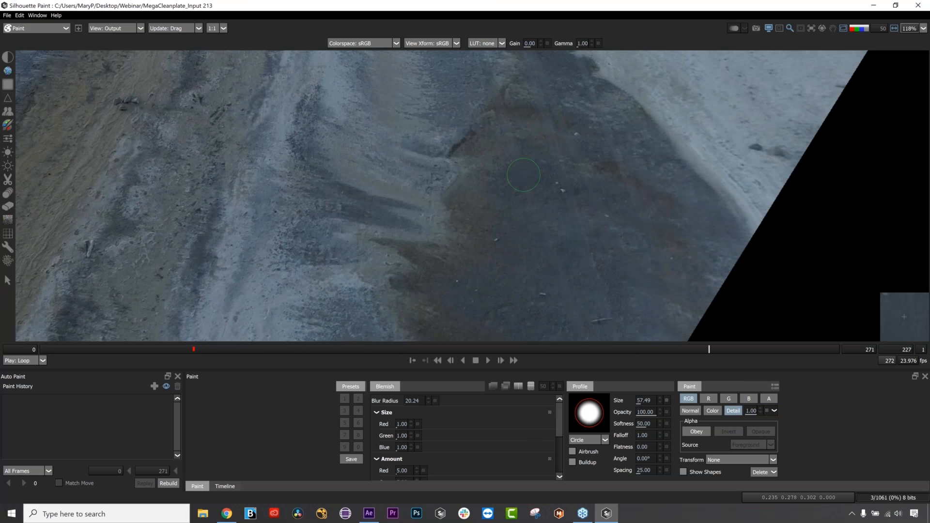
# Try painting out marks on the dark wet sand with Blemish strokes, reducing the brush size to 27.50.
pyautogui.click(525, 170)
pyautogui.click(523, 186)
pyautogui.click(523, 174)
pyautogui.click(522, 170)
pyautogui.click(504, 126)
pyautogui.click(505, 123)
pyautogui.moveTo(551, 127); pyautogui.dragTo(537, 127)
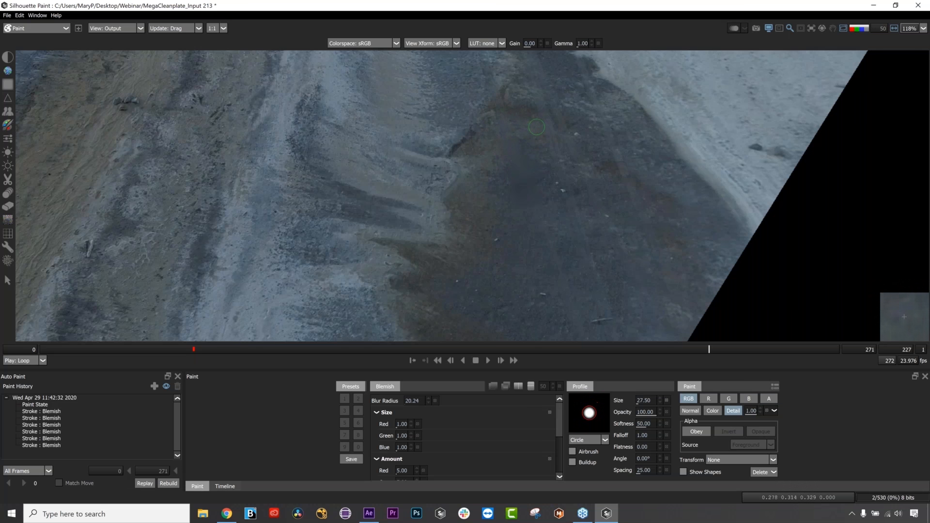
pyautogui.click(540, 116)
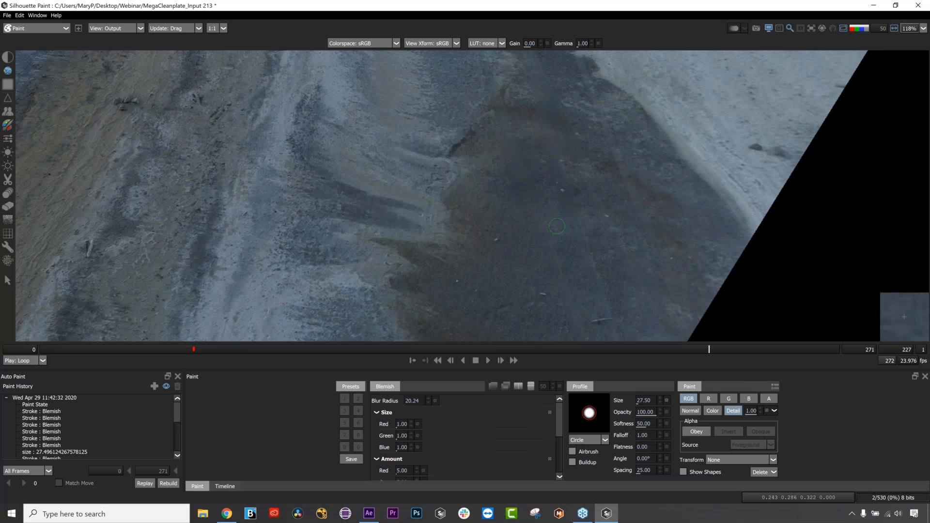
# Show the Clone brush settings and close Silhouette Paint without saving the project changes.
pyautogui.click(9, 115)
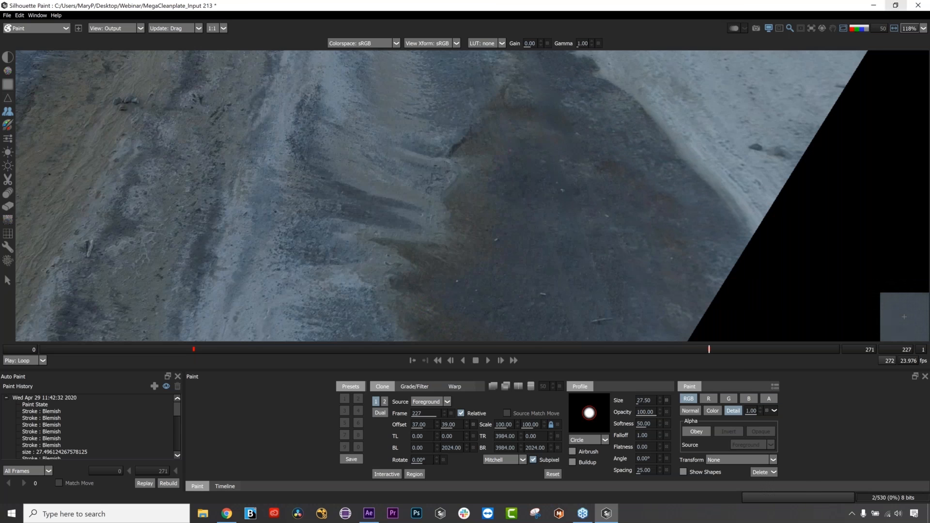
pyautogui.click(919, 5)
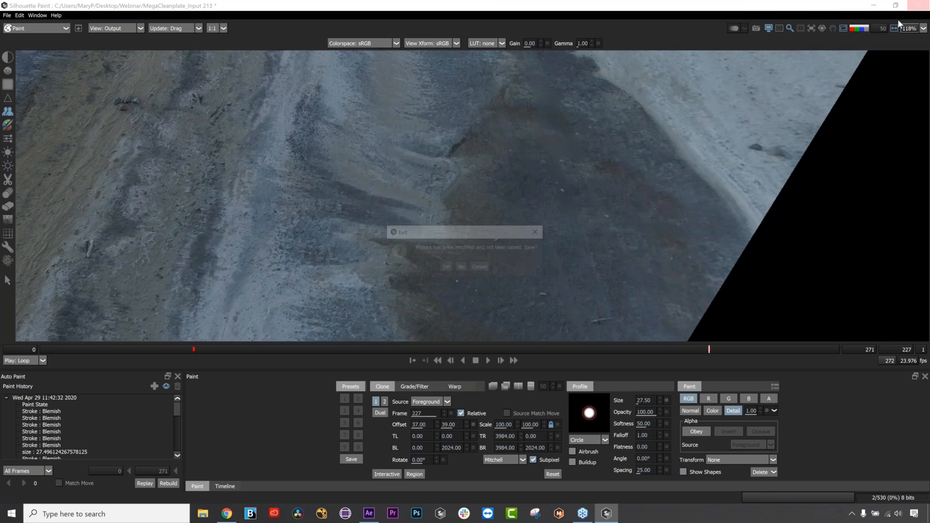
pyautogui.click(461, 268)
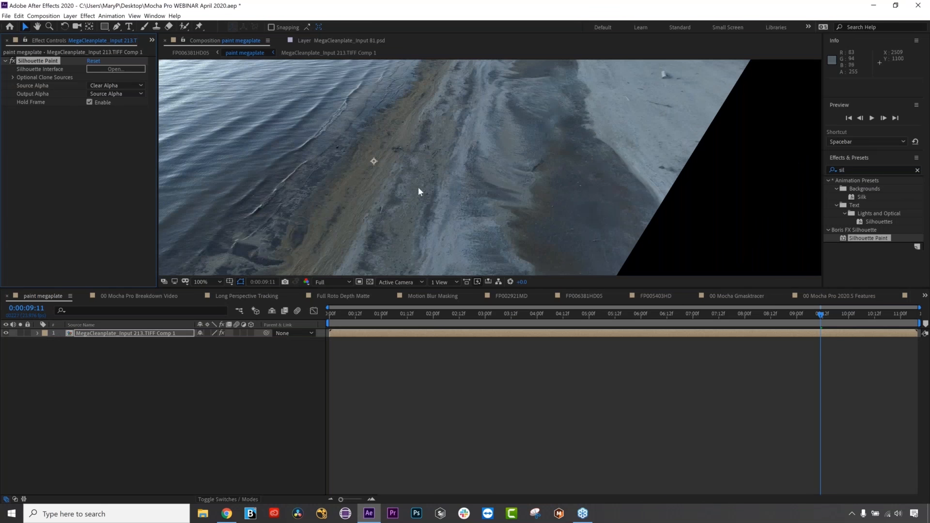
# Toggle the Silhouette Paint effect, enlarge the composition viewer, and reopen the FP006381HD05 composition from the project.
pyautogui.click(12, 60)
pyautogui.moveTo(333, 289); pyautogui.dragTo(334, 402)
pyautogui.click(152, 40)
pyautogui.click(167, 57)
pyautogui.click(56, 230)
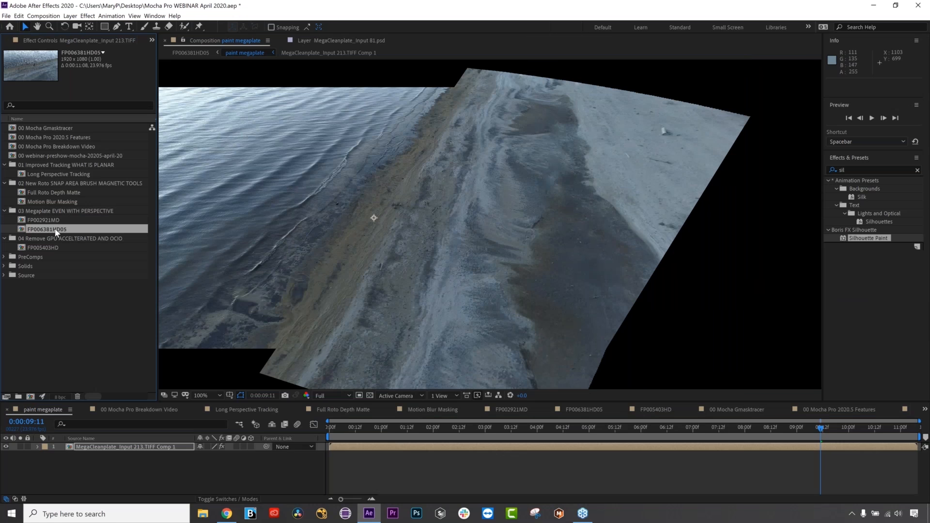
pyautogui.doubleClick(55, 230)
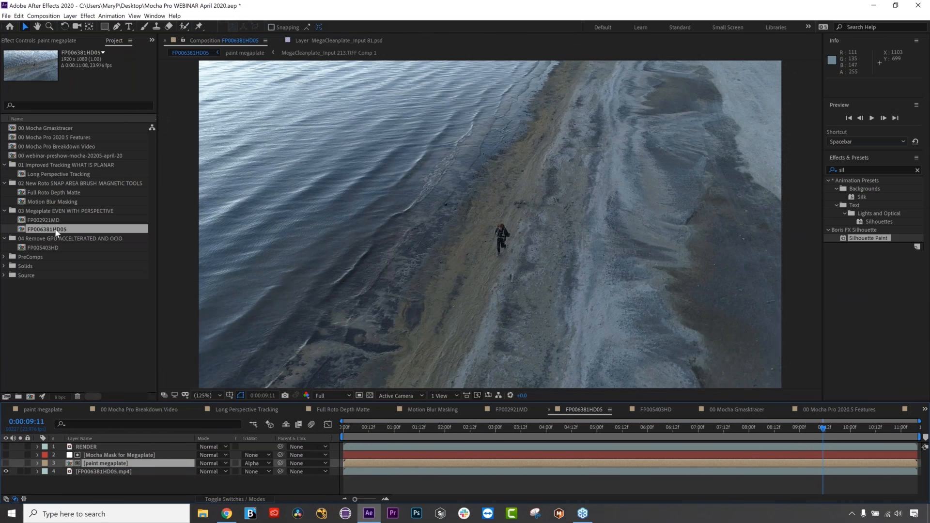
# Show the paint megaplate layer at the first frame and scrub the beach shot to 0:00:03:10.
pyautogui.press('Home')
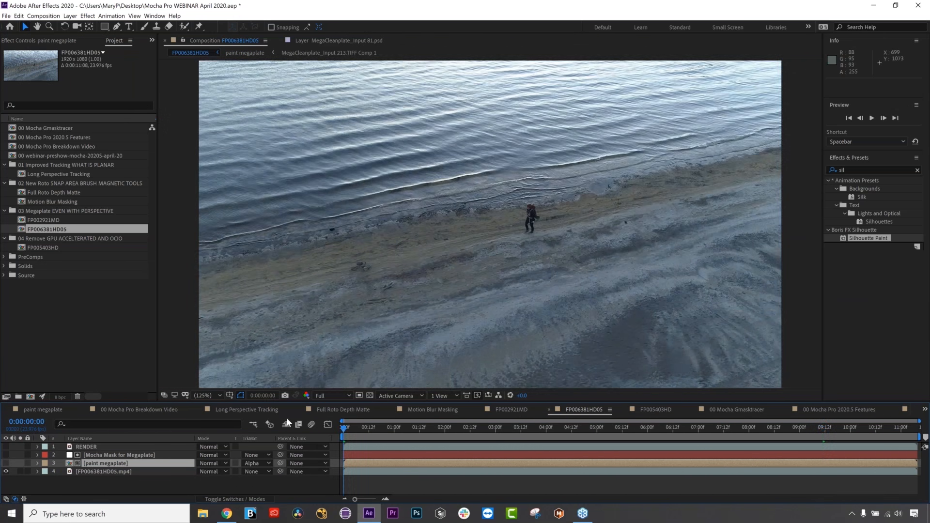
pyautogui.click(10, 466)
pyautogui.click(6, 464)
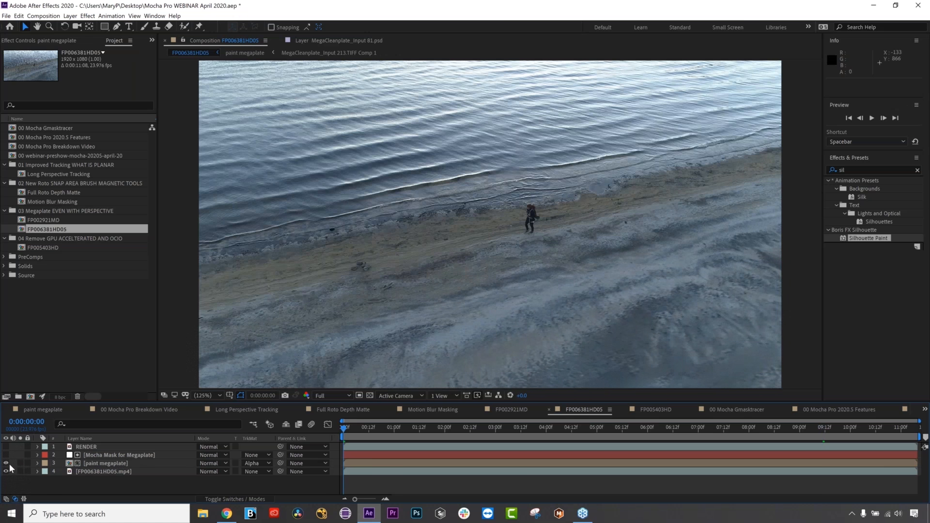
pyautogui.click(89, 463)
pyautogui.moveTo(371, 429); pyautogui.dragTo(516, 415)
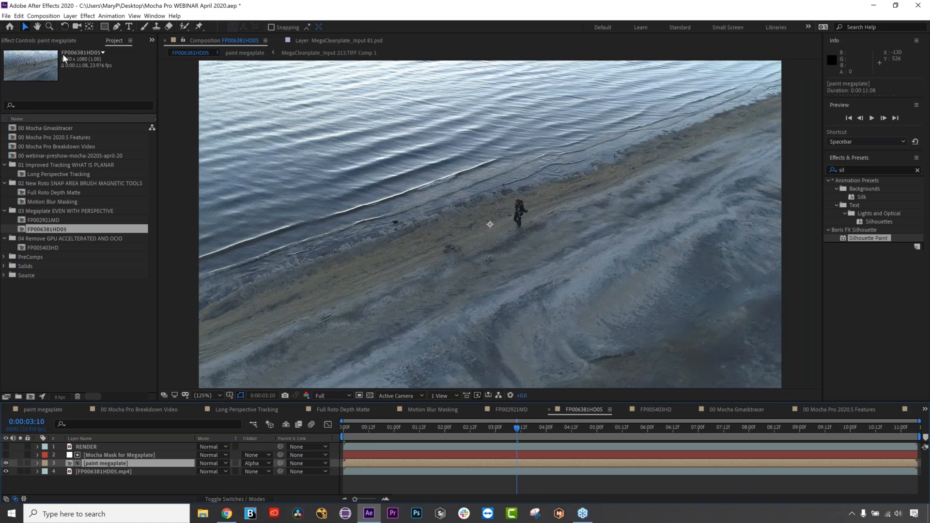
# Inspect the Corner Pin effect on the paint megaplate layer and return to the project's FP006381HD05 composition entry.
pyautogui.press('F3')
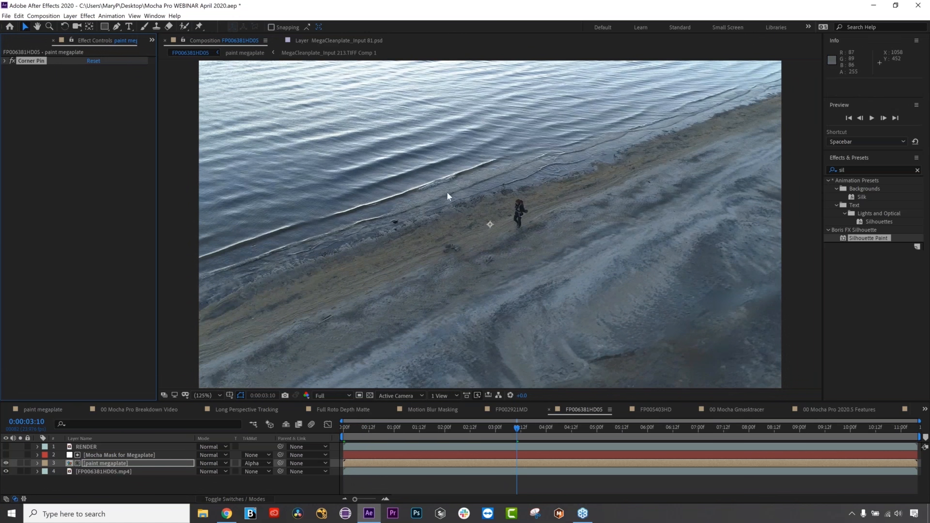
pyautogui.click(152, 40)
pyautogui.click(168, 51)
pyautogui.click(43, 229)
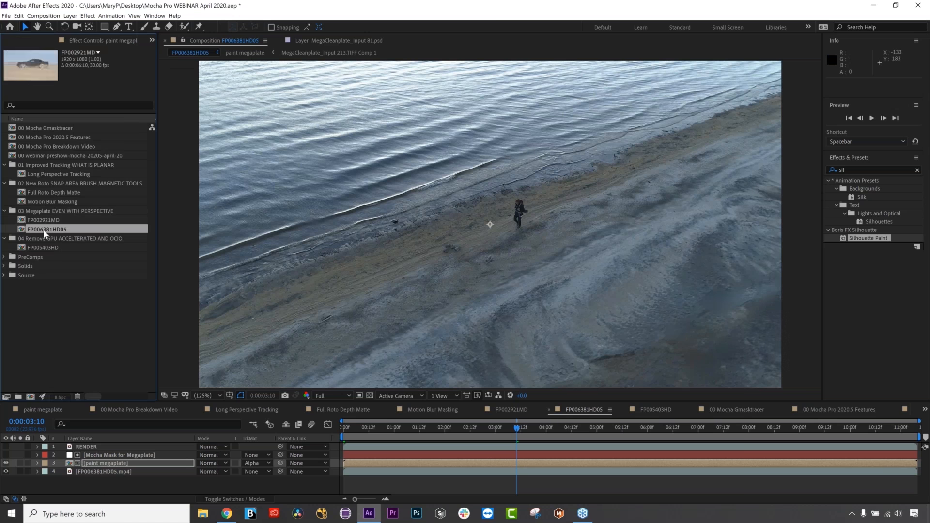
# Review the FP006381HD05.mp4 layer's Mocha Pro track data layers and export target list, closing both without changes.
pyautogui.click(76, 474)
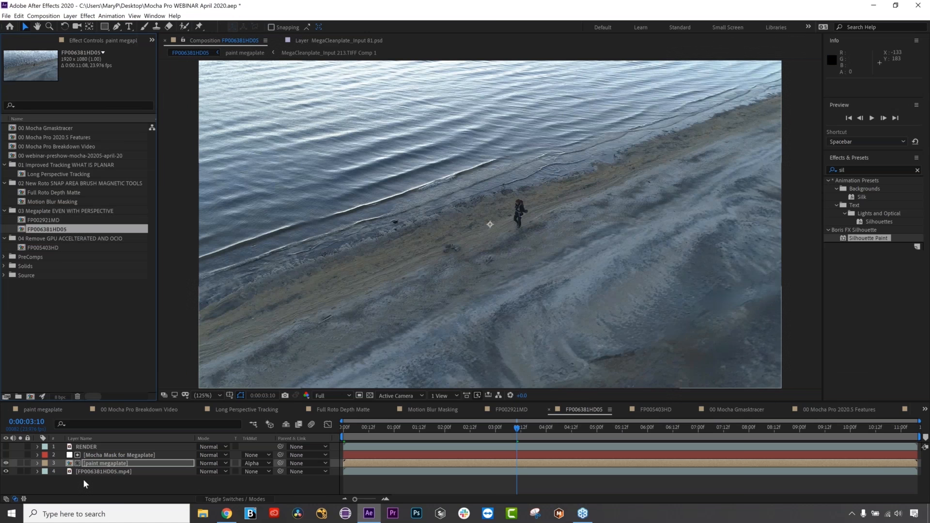
pyautogui.press('F3')
pyautogui.click(138, 129)
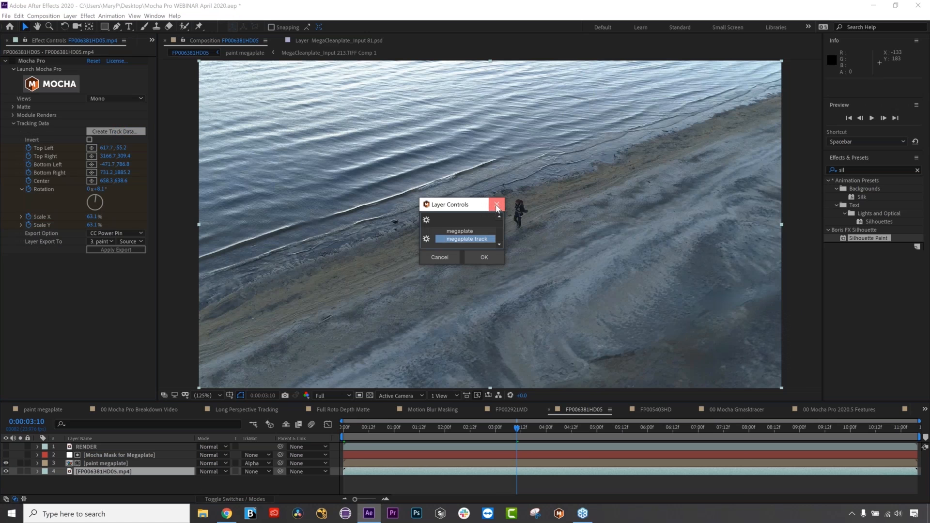
pyautogui.click(497, 206)
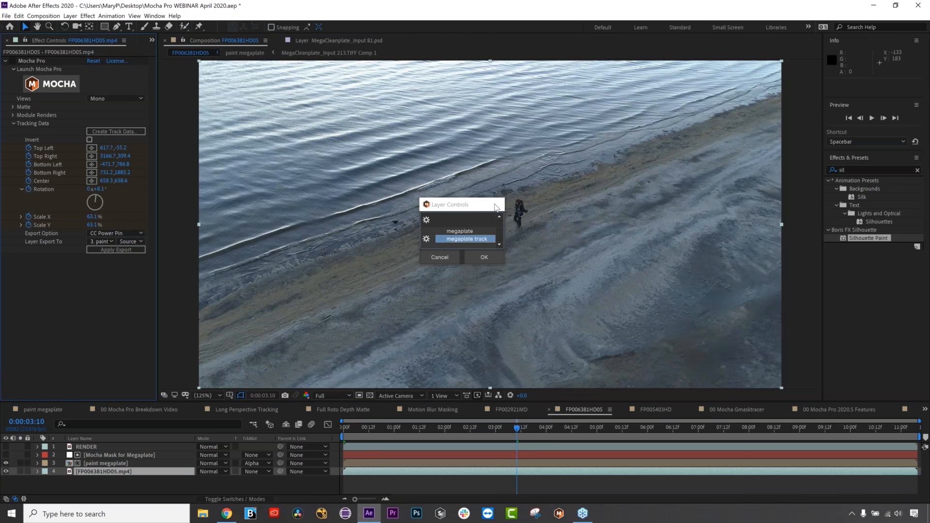
pyautogui.click(108, 240)
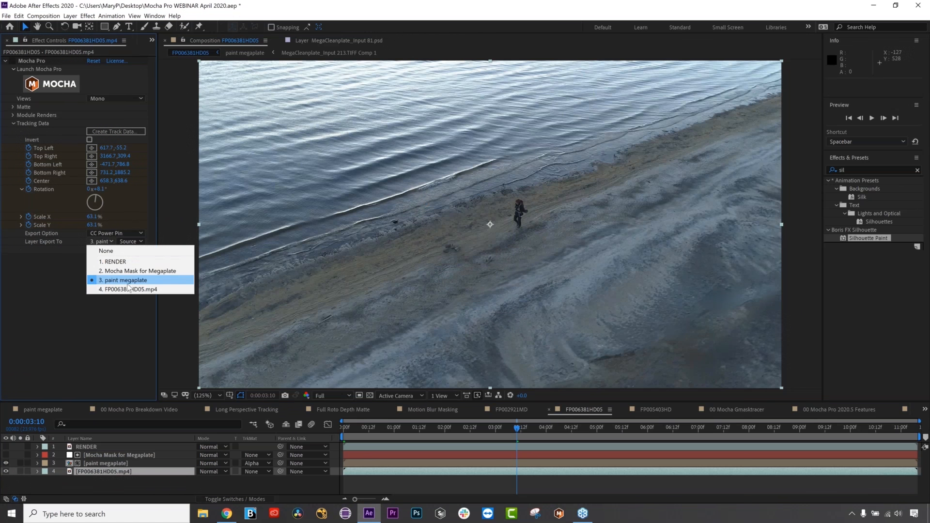
pyautogui.click(67, 308)
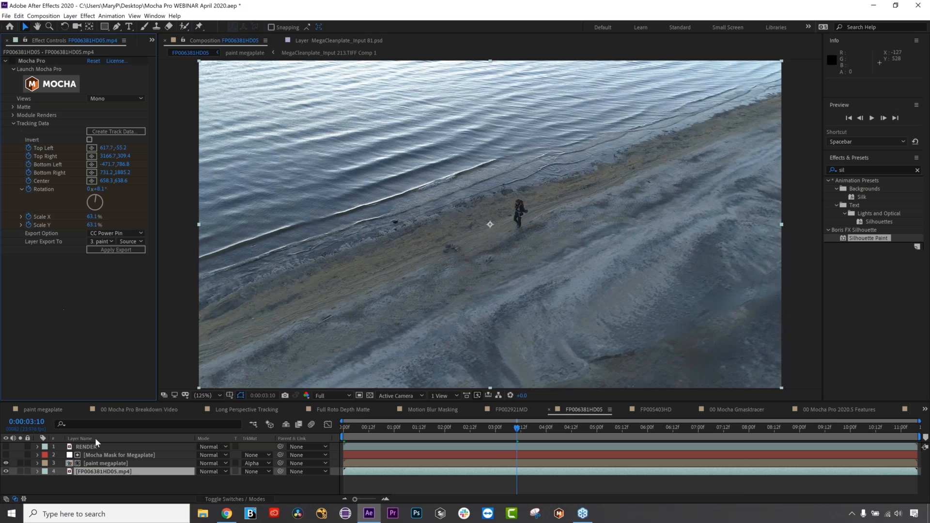
# Select the paint megaplate layer, review its Pre-compose options, and cancel without pre-composing.
pyautogui.click(95, 464)
pyautogui.click(6, 471)
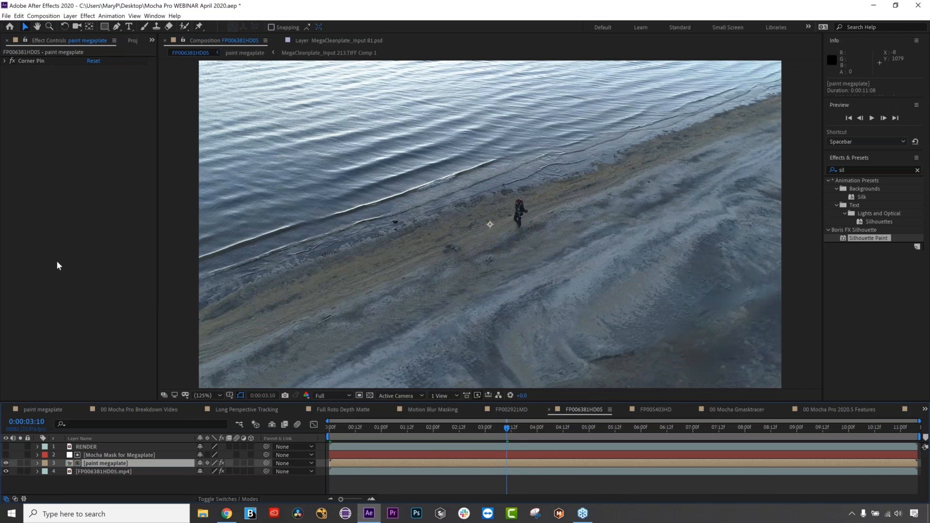
pyautogui.click(70, 16)
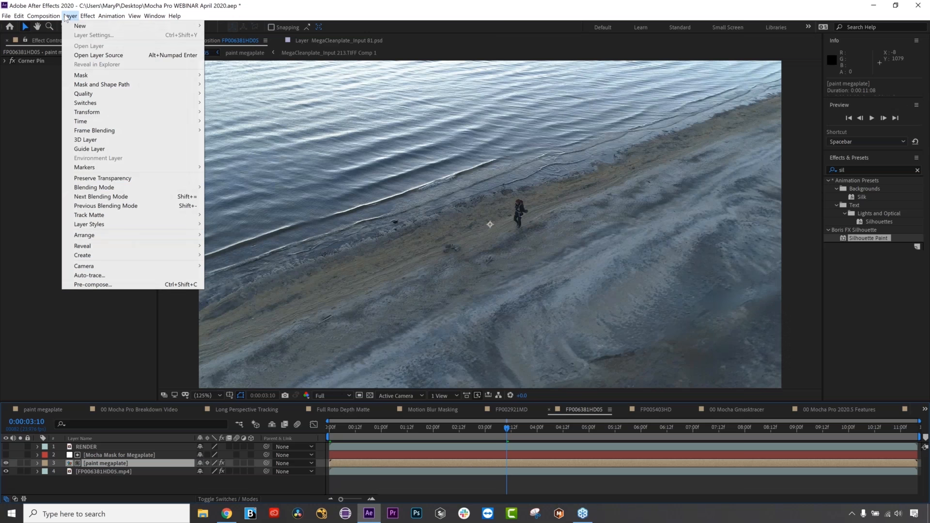
pyautogui.click(118, 286)
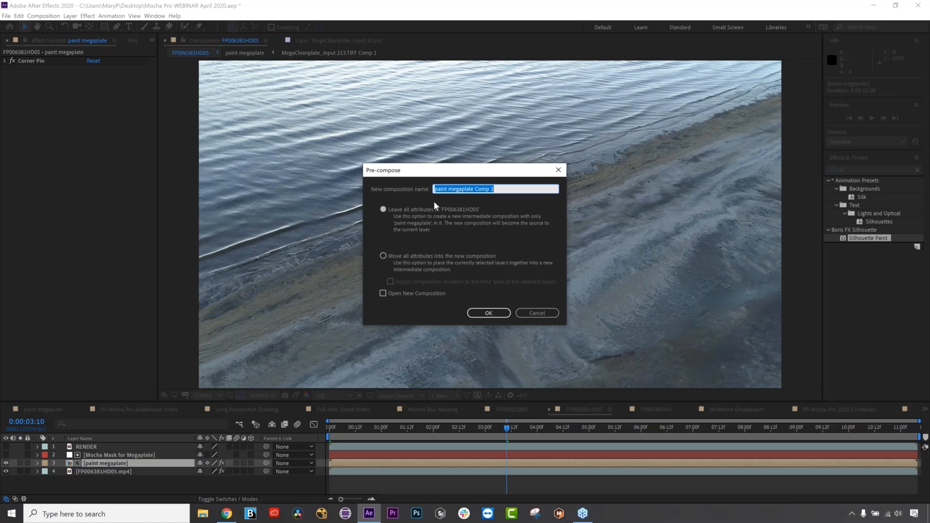
pyautogui.click(536, 314)
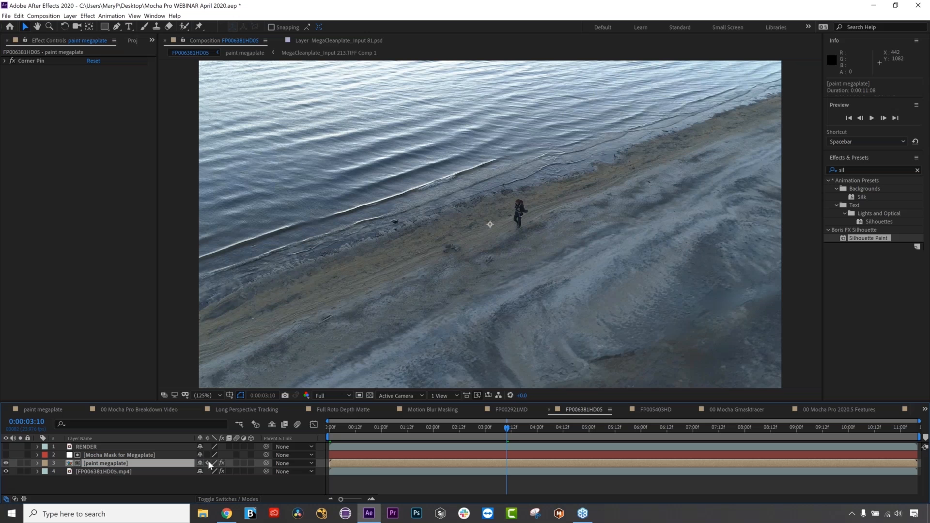
# Turn on the RENDER layer's visibility in the beach composition and return to the first frame.
pyautogui.click(628, 434)
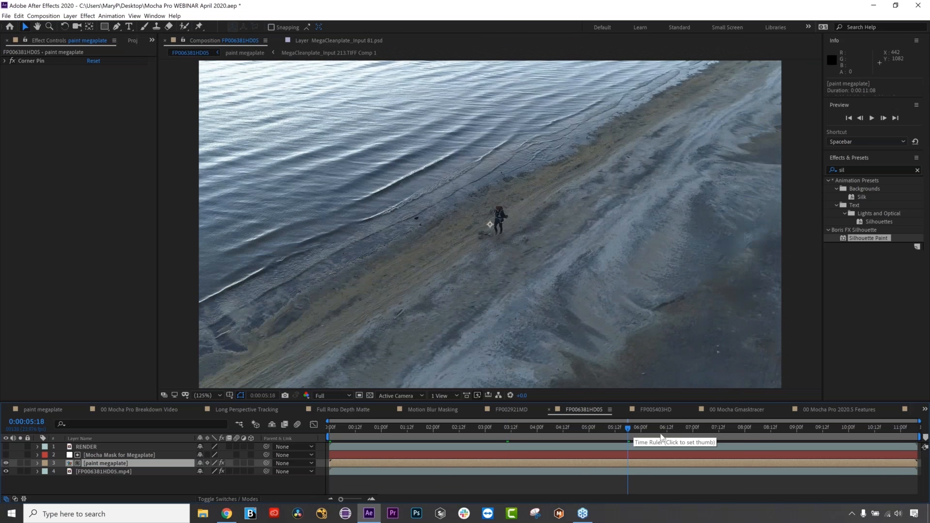
pyautogui.click(214, 396)
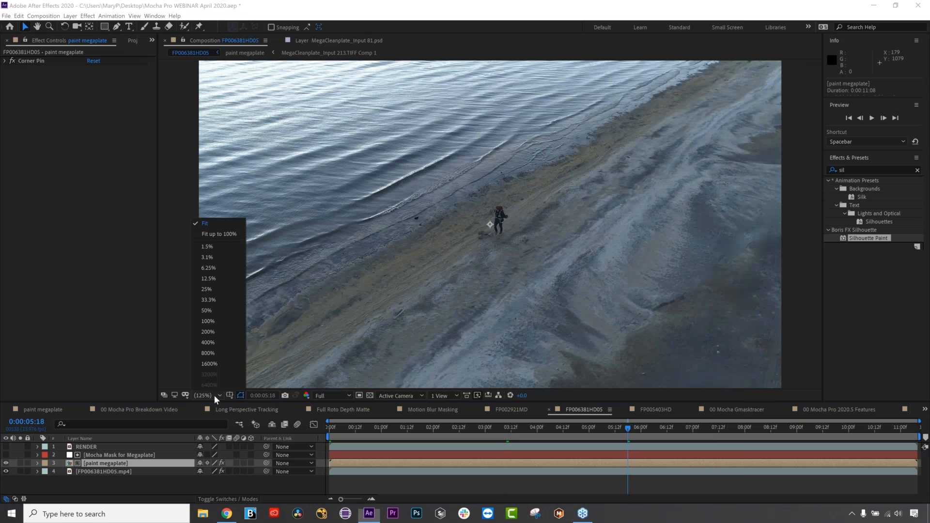
pyautogui.click(215, 396)
pyautogui.click(6, 446)
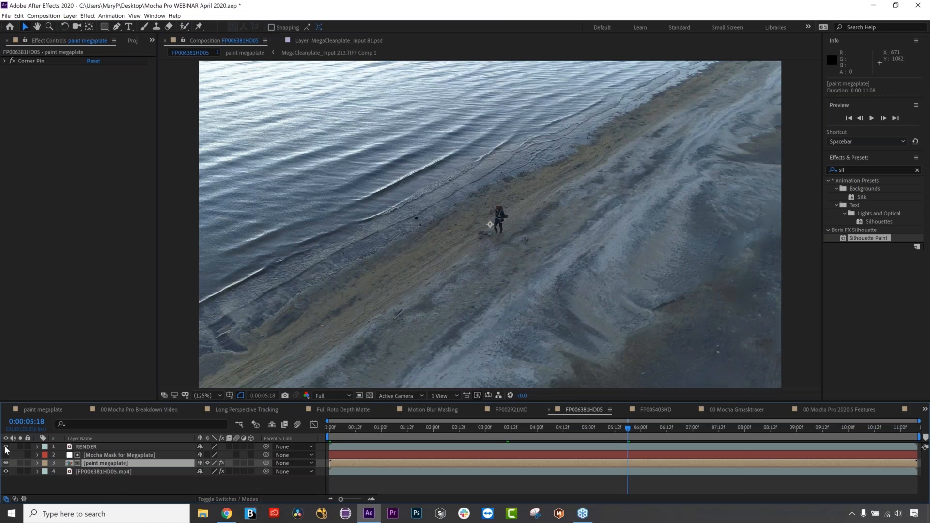
pyautogui.click(344, 428)
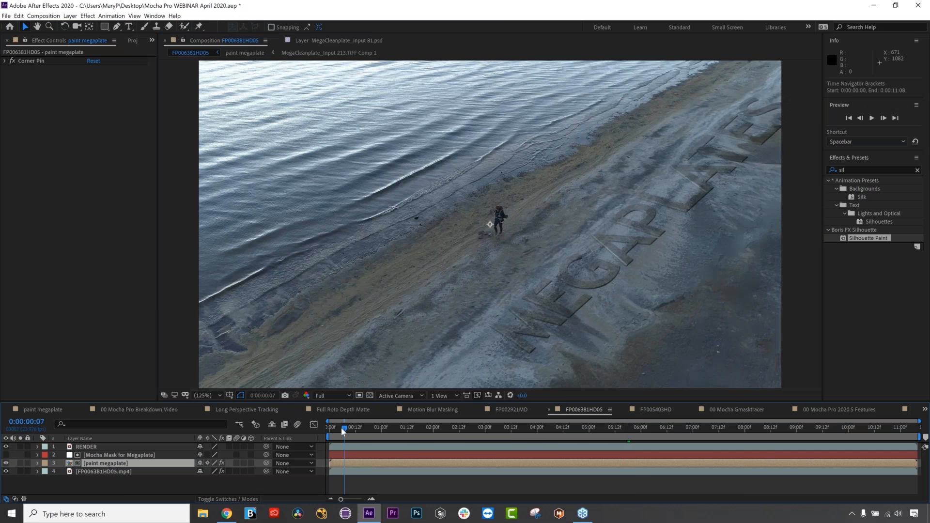
pyautogui.click(323, 427)
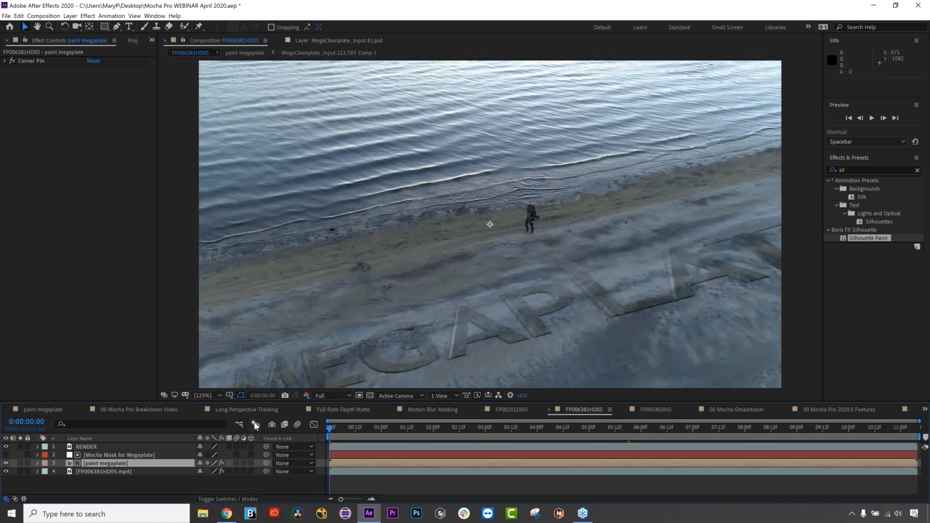
# Play the rendered MEGAPLATES beach shot, stop it, and scrub to 0:00:10:17.
pyautogui.press('space')
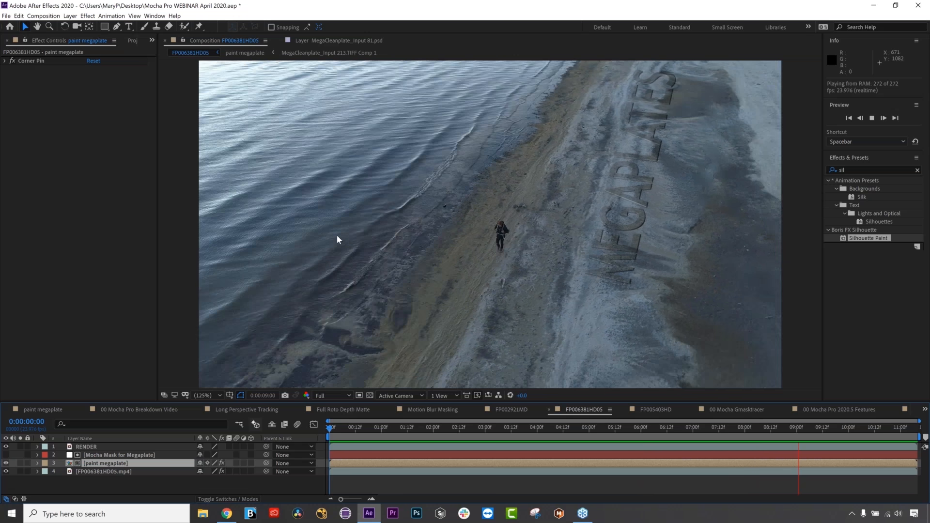
pyautogui.press('space')
pyautogui.click(473, 431)
pyautogui.moveTo(461, 434); pyautogui.dragTo(886, 409)
# Open the FP005403HD composition from the project's 04 Remove folder and play the running dog shot.
pyautogui.click(132, 41)
pyautogui.click(45, 249)
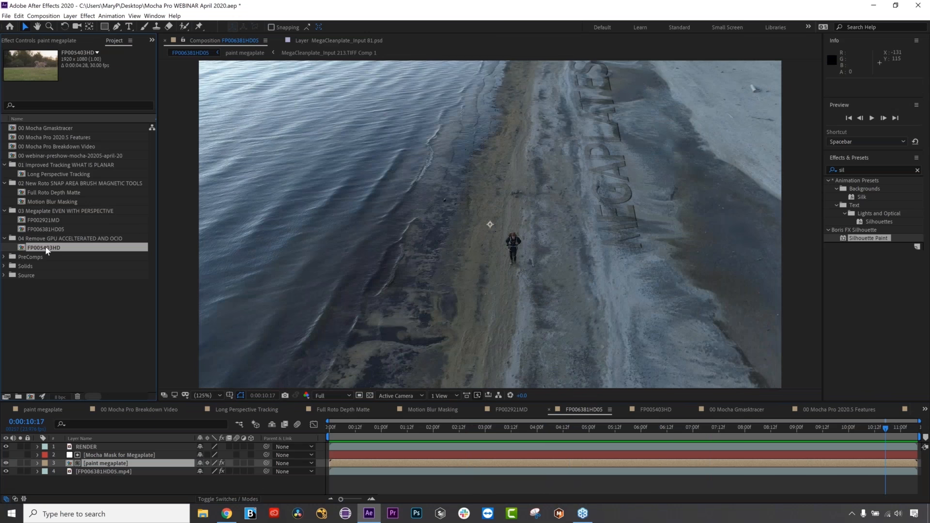
pyautogui.doubleClick(45, 247)
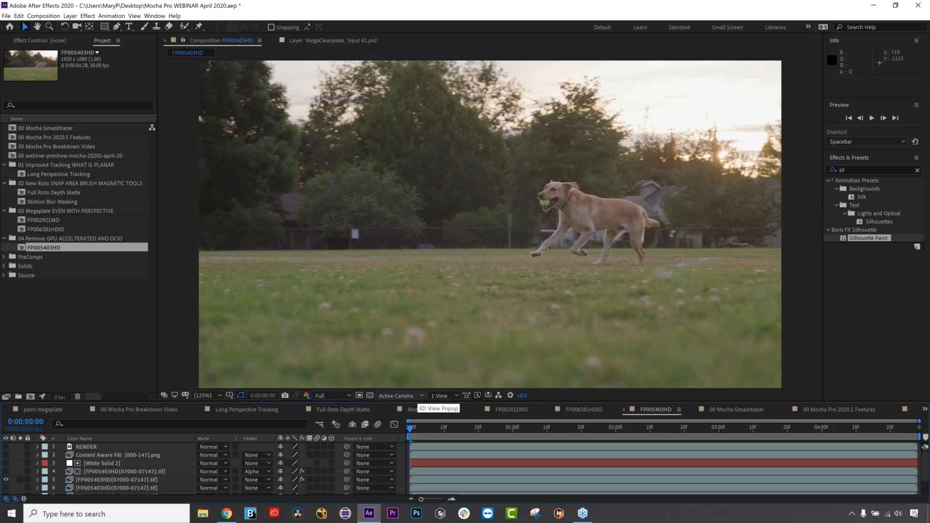
pyautogui.press('space')
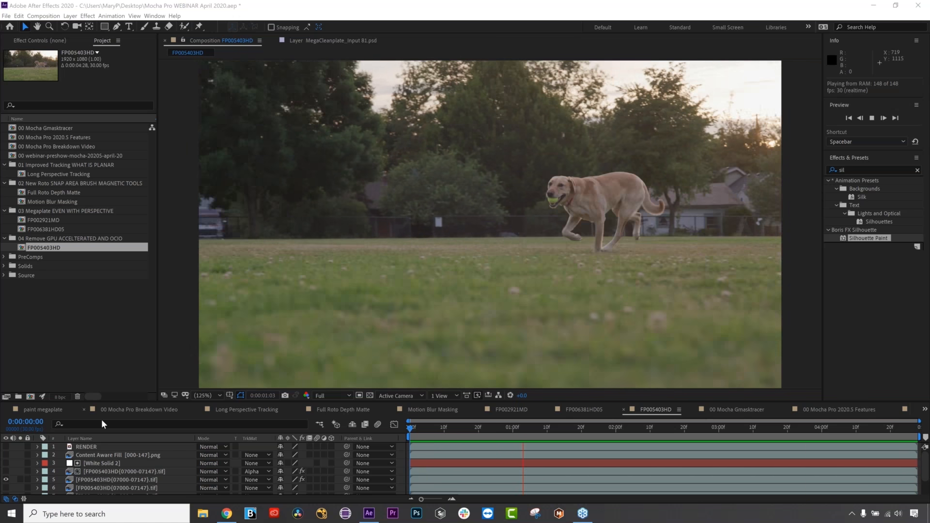
pyautogui.click(462, 397)
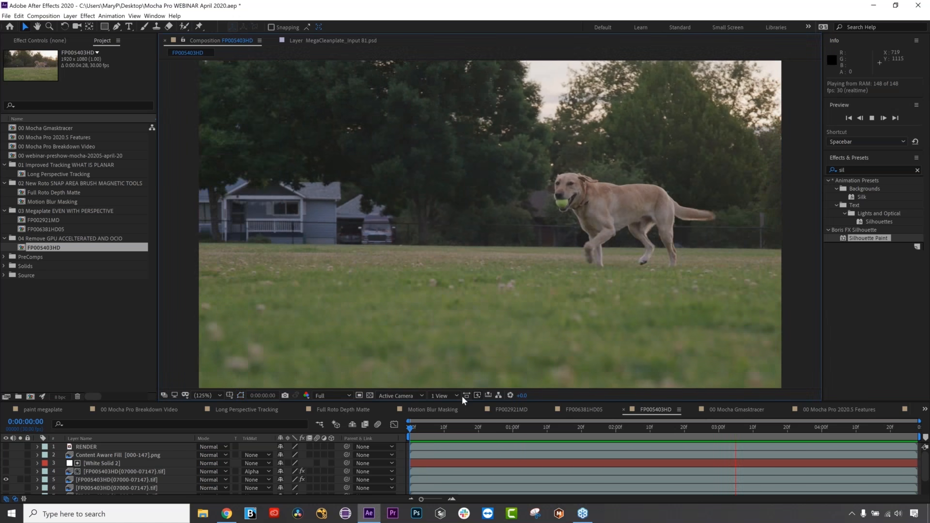
# Show the Content Aware Fill layer, play and scrub its dog removal result, and hide the layer again at 0:00:00:05.
pyautogui.click(6, 455)
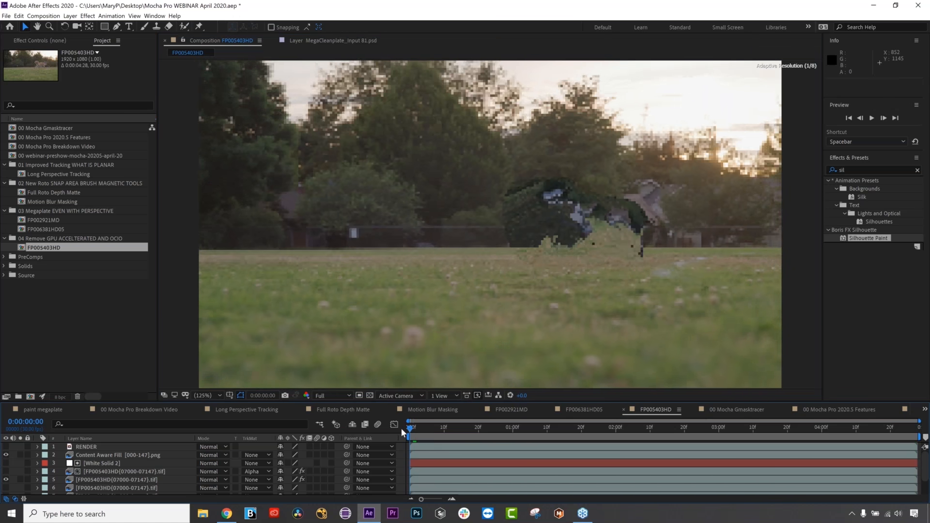
pyautogui.press('space')
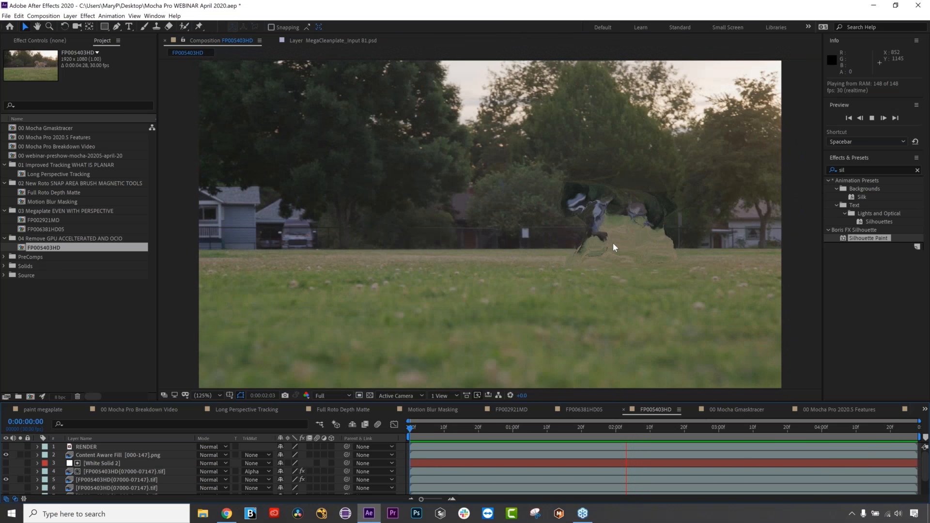
pyautogui.press('space')
pyautogui.click(499, 427)
pyautogui.moveTo(484, 427); pyautogui.dragTo(427, 437)
pyautogui.click(6, 455)
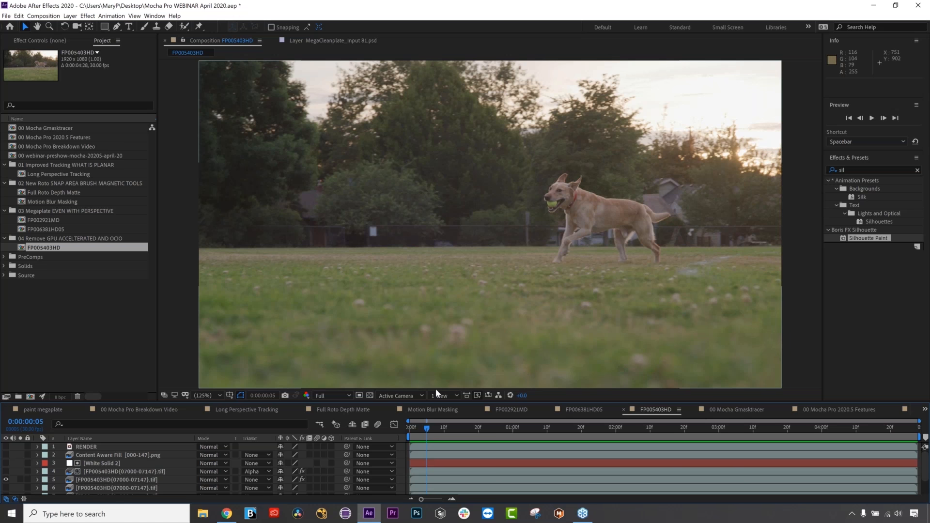
# Play the original dog shot from the first frame and stop it at 0:00:01:13.
pyautogui.press('pagedown')
pyautogui.click(403, 427)
pyautogui.press('space')
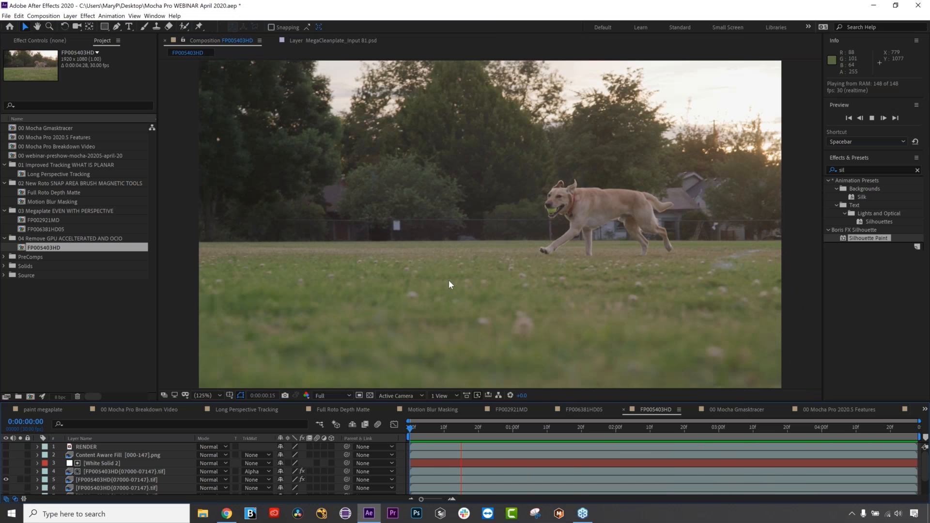
pyautogui.press('space')
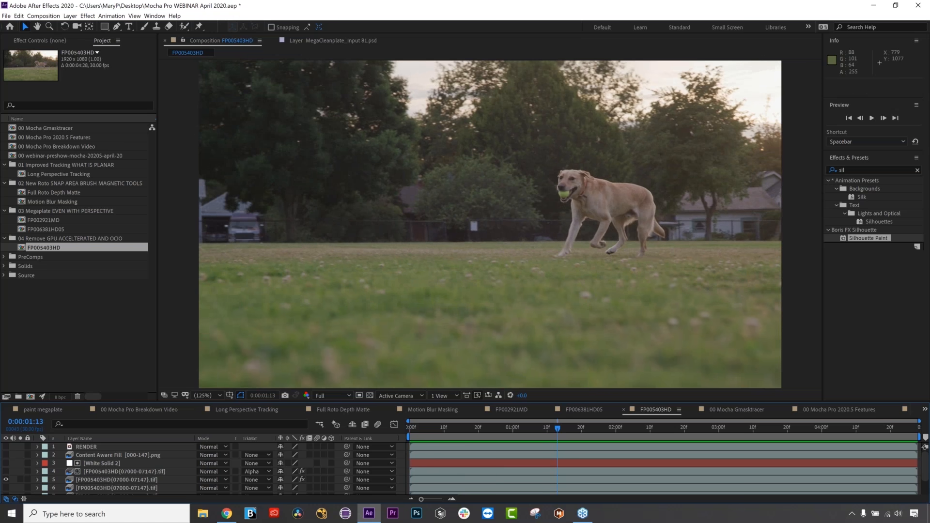
# Enlarge the timeline area to reveal more layers and scrub the dog shot, ending at 0:00:01:11.
pyautogui.moveTo(164, 395); pyautogui.dragTo(163, 372)
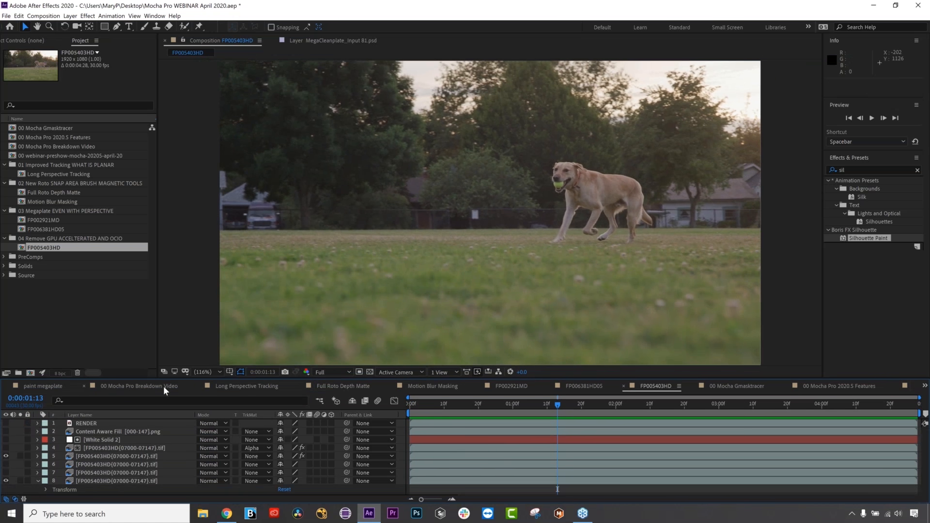
pyautogui.click(497, 407)
pyautogui.moveTo(466, 409); pyautogui.dragTo(824, 404)
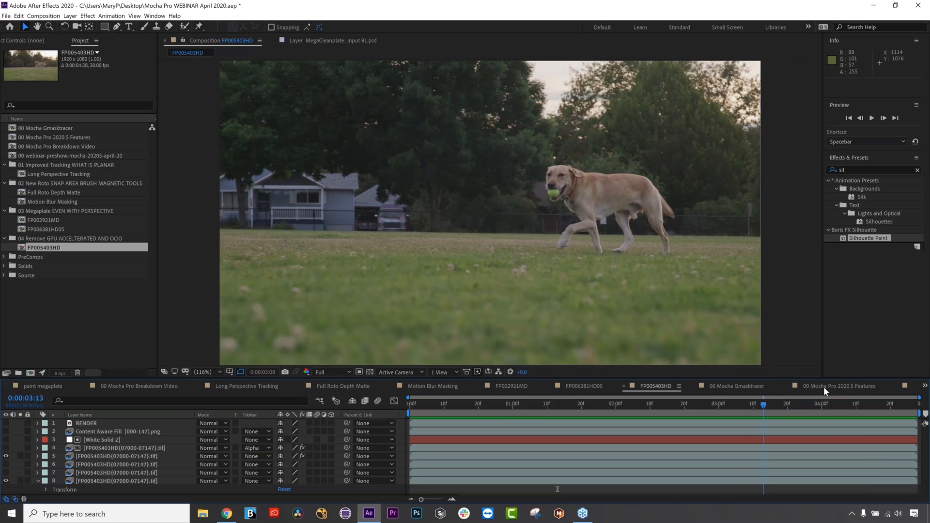
pyautogui.click(551, 404)
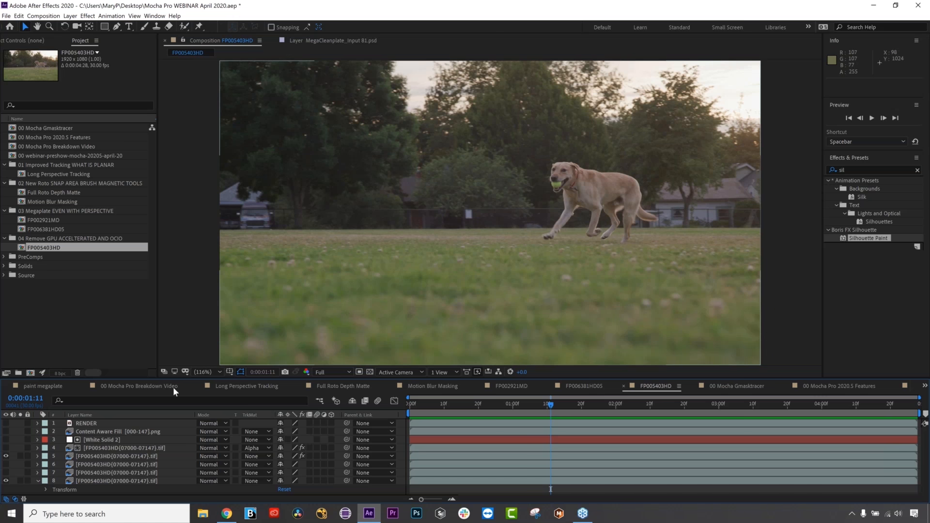
# Open Mocha Pro from the effect on FP005403HD layer 5 and set the viewer clip to Selected layer.
pyautogui.click(90, 457)
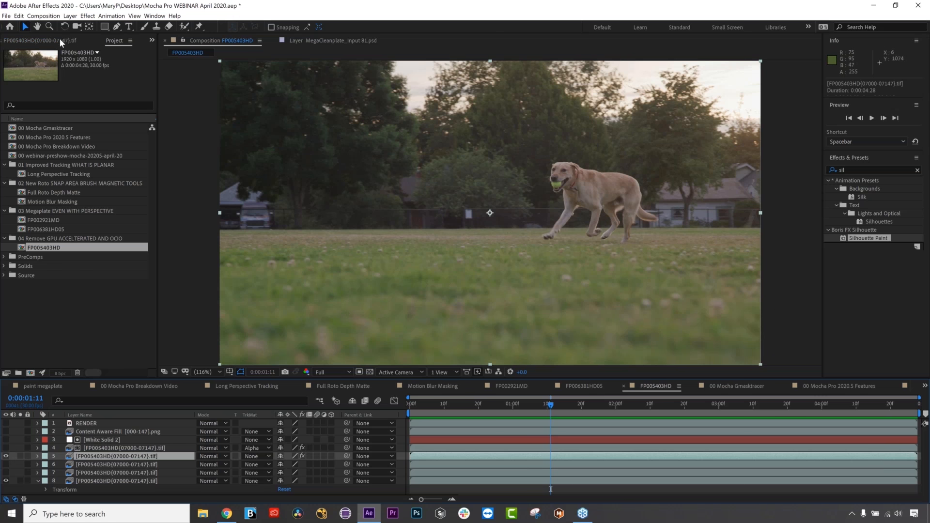
pyautogui.click(61, 41)
pyautogui.click(59, 87)
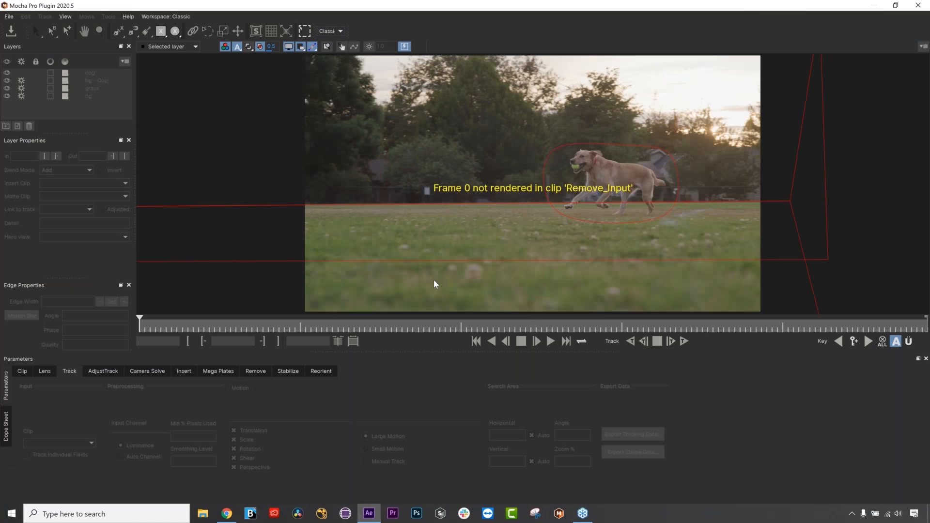
pyautogui.click(185, 46)
pyautogui.click(182, 54)
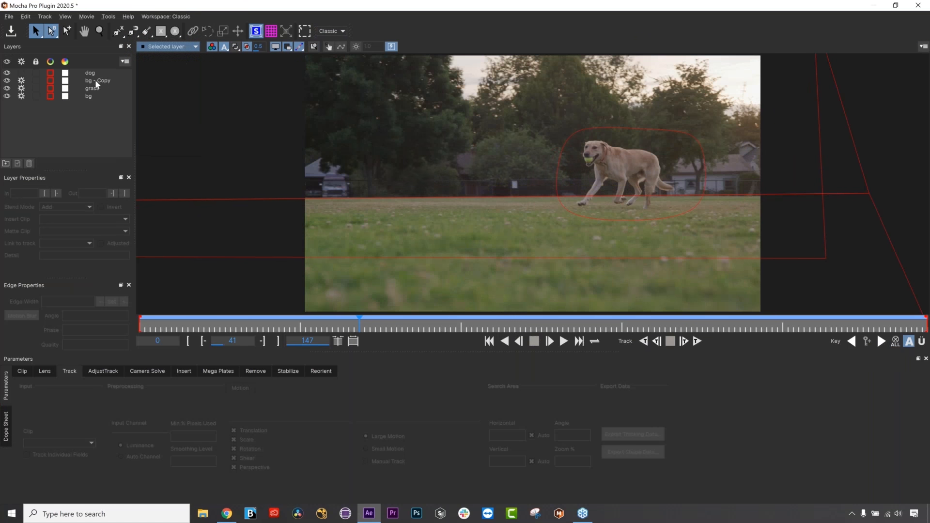
# Select the dog layer, show its matte overlay, and scrub the tracked shape to frame 126 and back to frame 104.
pyautogui.click(90, 73)
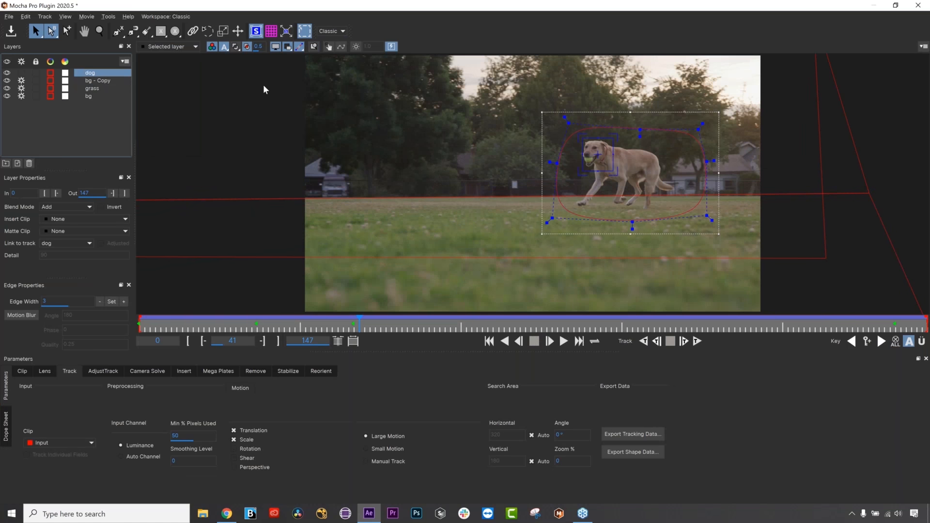
pyautogui.click(235, 47)
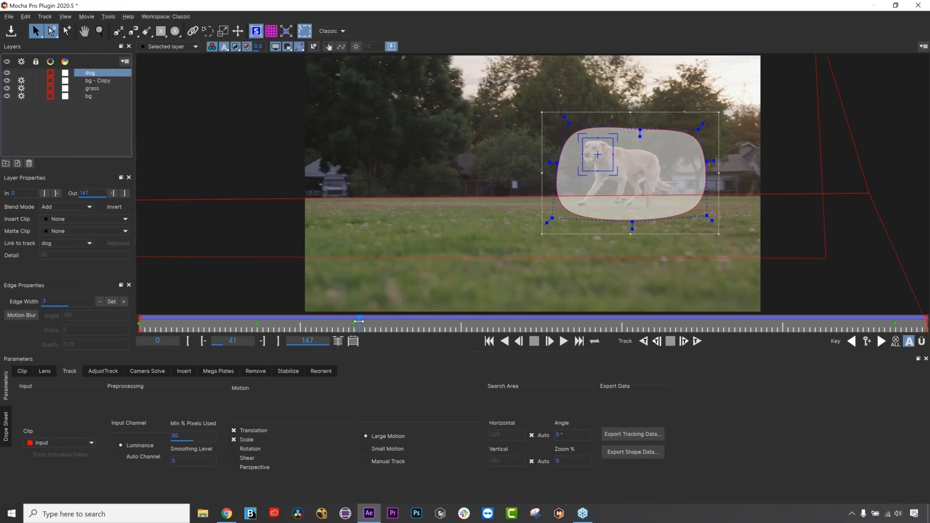
pyautogui.moveTo(333, 324); pyautogui.dragTo(816, 275)
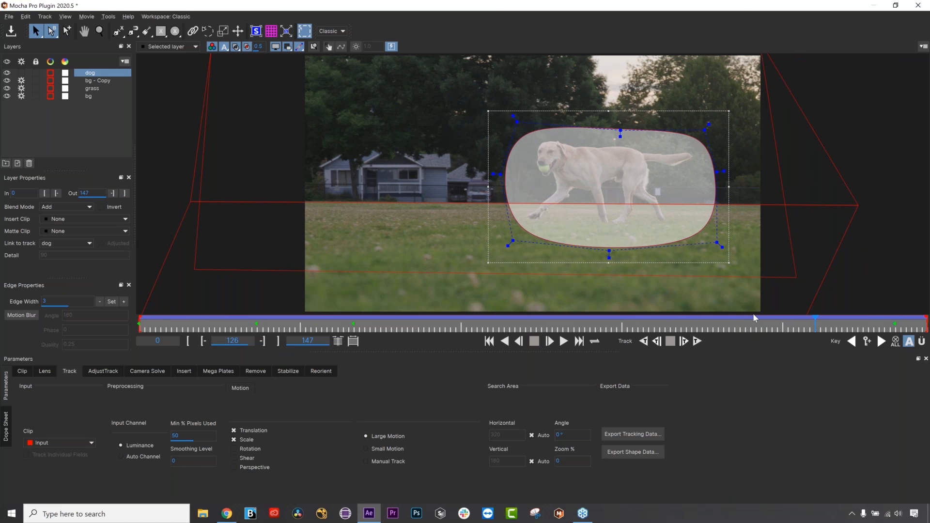
pyautogui.moveTo(825, 325); pyautogui.dragTo(697, 308)
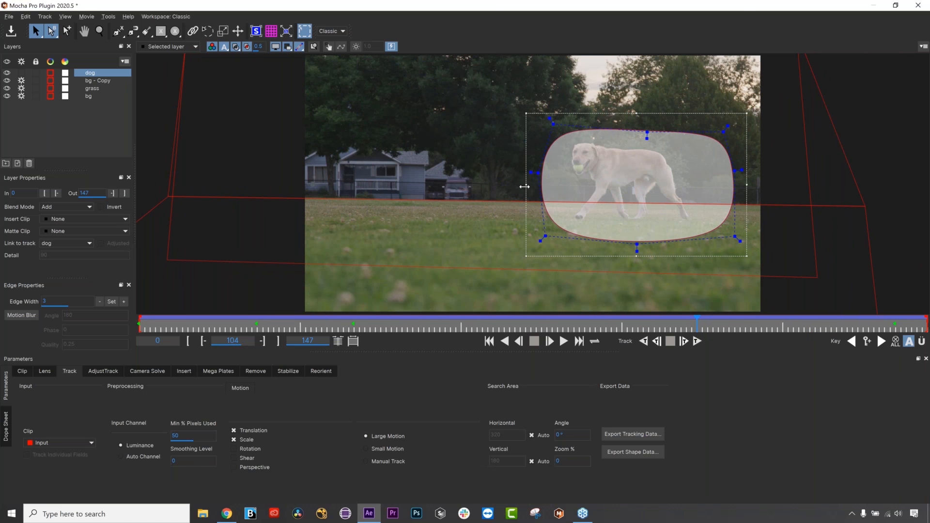
# Select the bg - Copy layer and review its background track by scrubbing to frame 147.
pyautogui.click(96, 81)
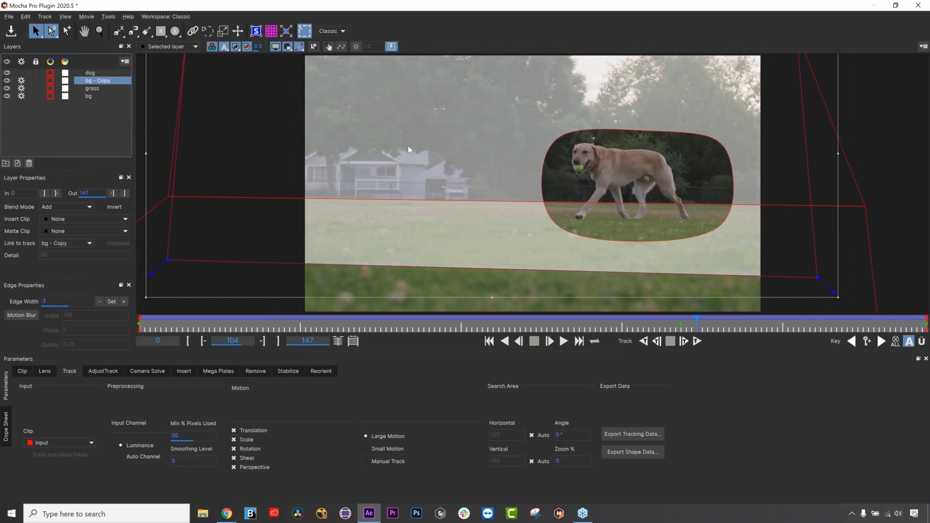
pyautogui.click(260, 33)
pyautogui.moveTo(688, 326); pyautogui.dragTo(927, 276)
# Select the grass layer at frame 147 and try placing it above the bg - Copy layer in the layer order.
pyautogui.click(277, 293)
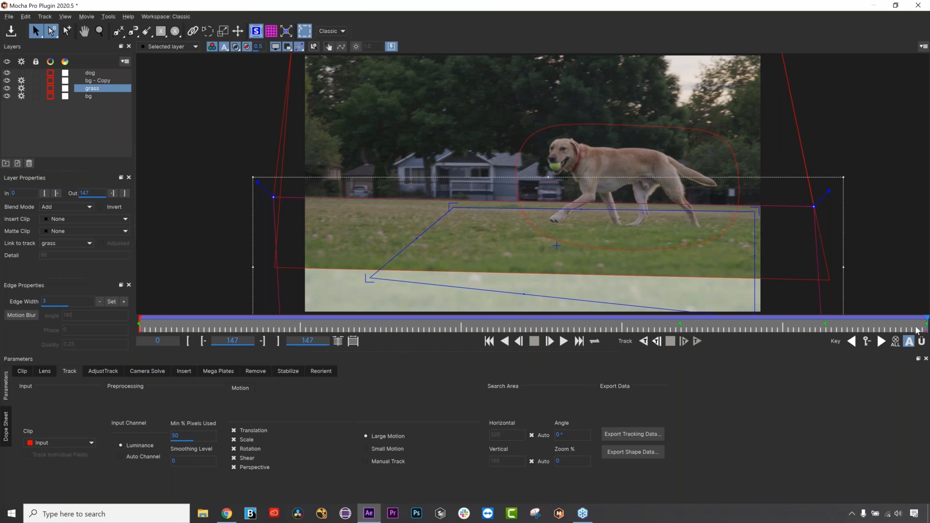
pyautogui.moveTo(911, 326); pyautogui.dragTo(927, 271)
pyautogui.moveTo(97, 90)
pyautogui.mouseDown()
pyautogui.moveTo(99, 79)
pyautogui.moveTo(99, 91)
pyautogui.mouseUp()
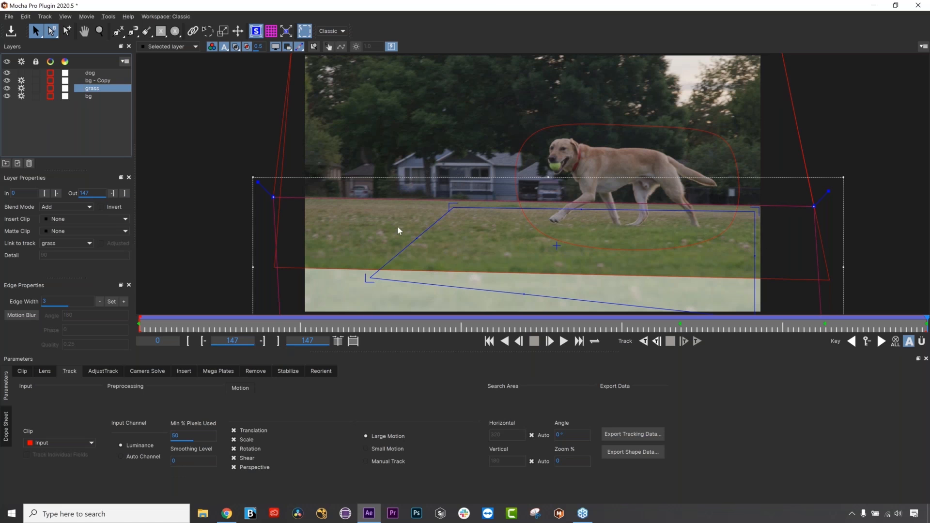
pyautogui.moveTo(103, 79); pyautogui.dragTo(95, 97)
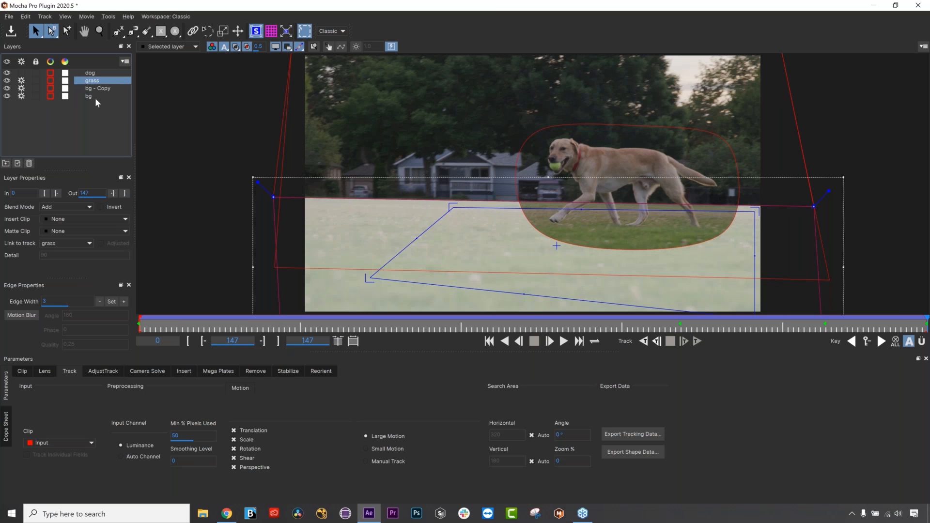
# Try moving the grass shape's upper-left corner with the Attach Layer tool, undo the move, and return to the selection tool.
pyautogui.click(192, 32)
pyautogui.moveTo(274, 199); pyautogui.dragTo(293, 195)
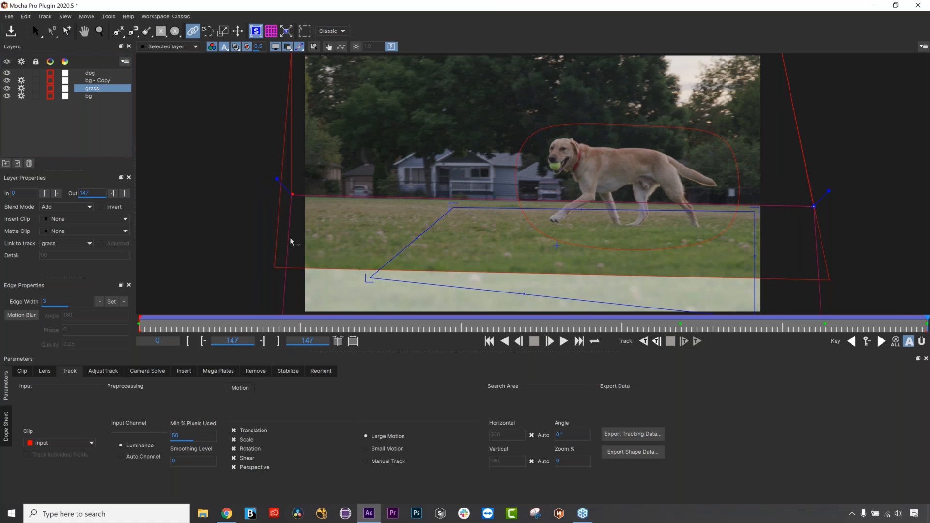
pyautogui.hotkey('ctrl', 'z')
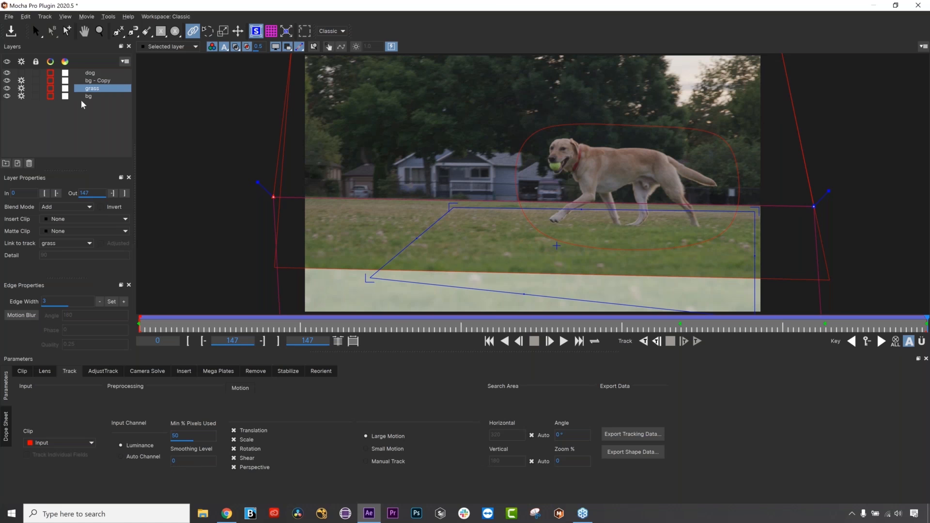
pyautogui.click(38, 37)
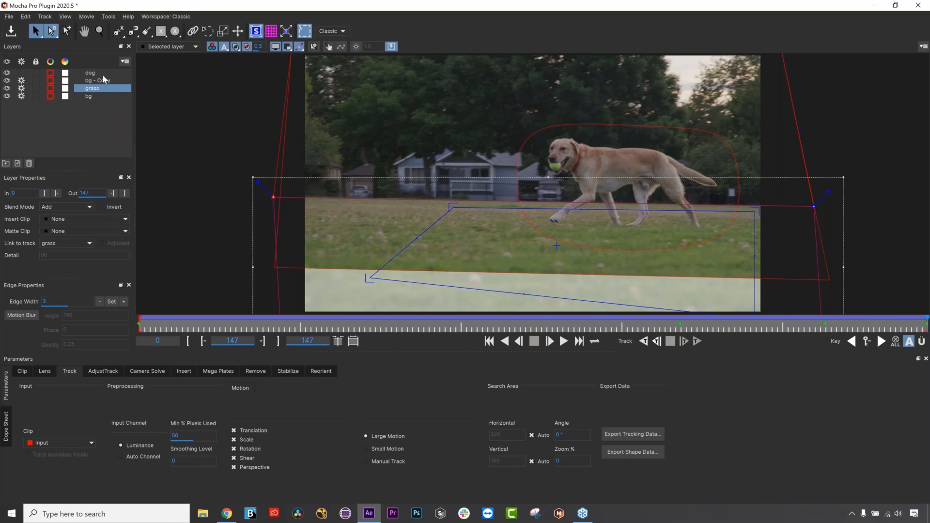
# Select the dog layer, open its Remove settings, and hide the layer outlines in the viewer.
pyautogui.click(103, 73)
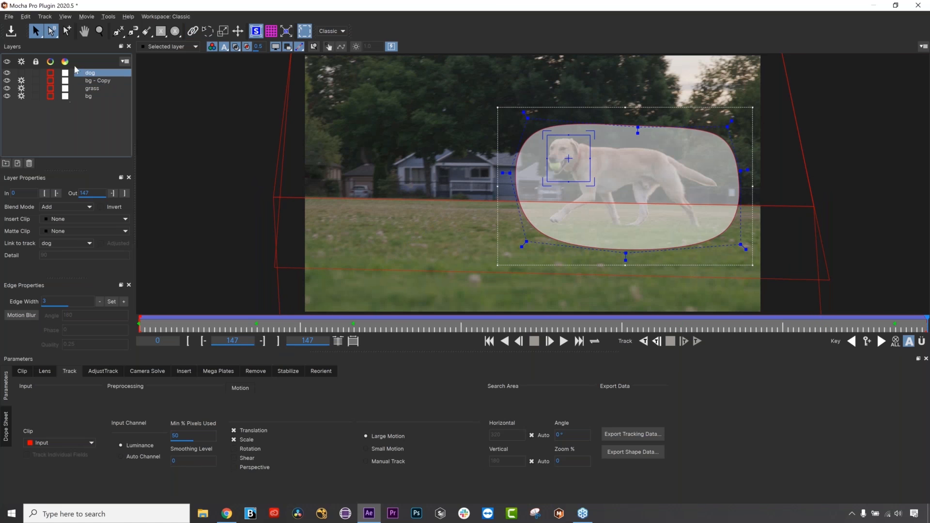
pyautogui.click(258, 371)
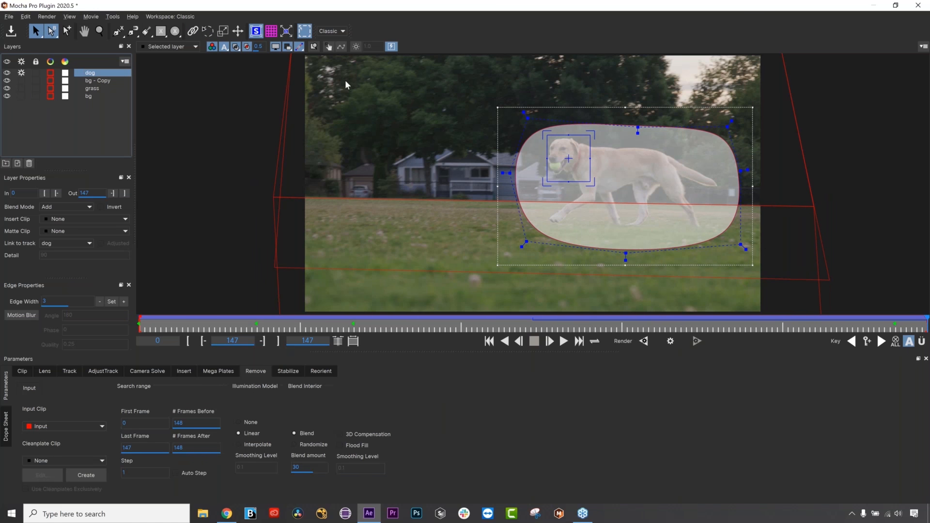
pyautogui.click(275, 47)
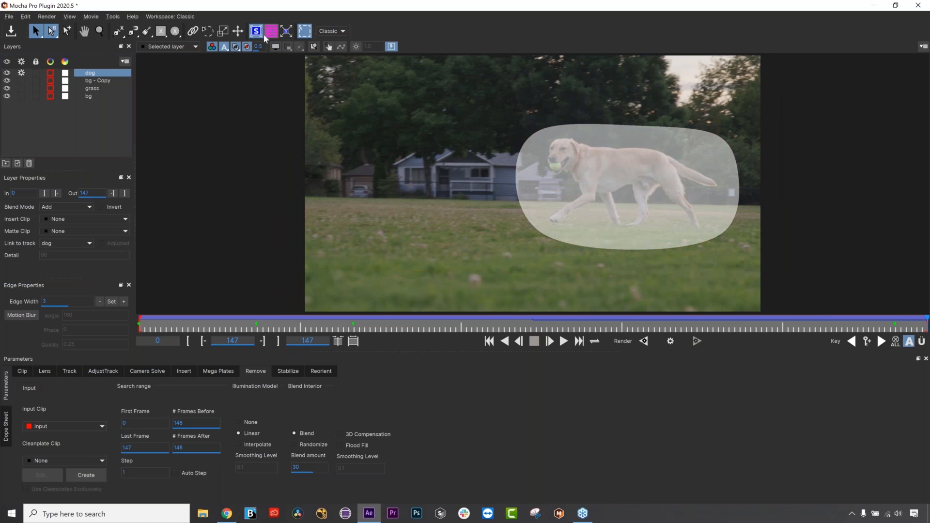
# Hide the matte overlay in the viewer and render the dog removal on frame 68.
pyautogui.click(236, 47)
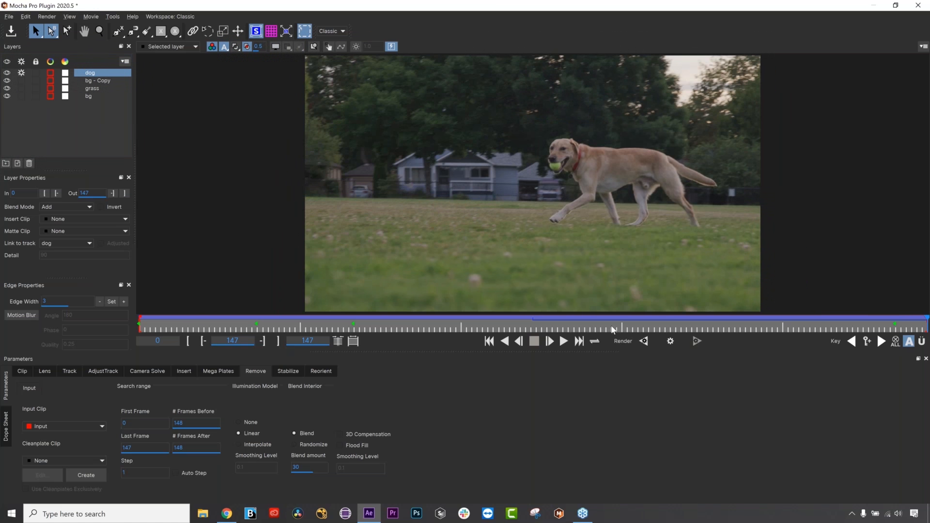
pyautogui.click(644, 342)
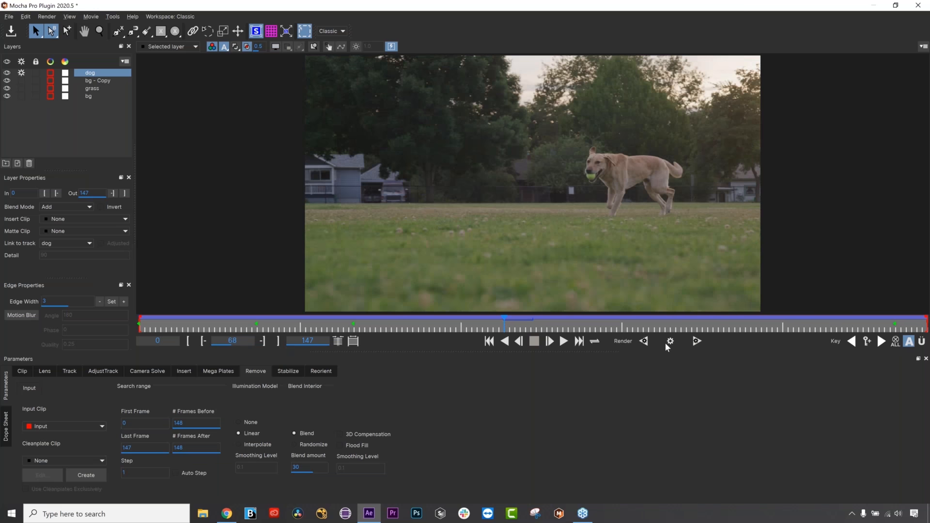
pyautogui.click(667, 347)
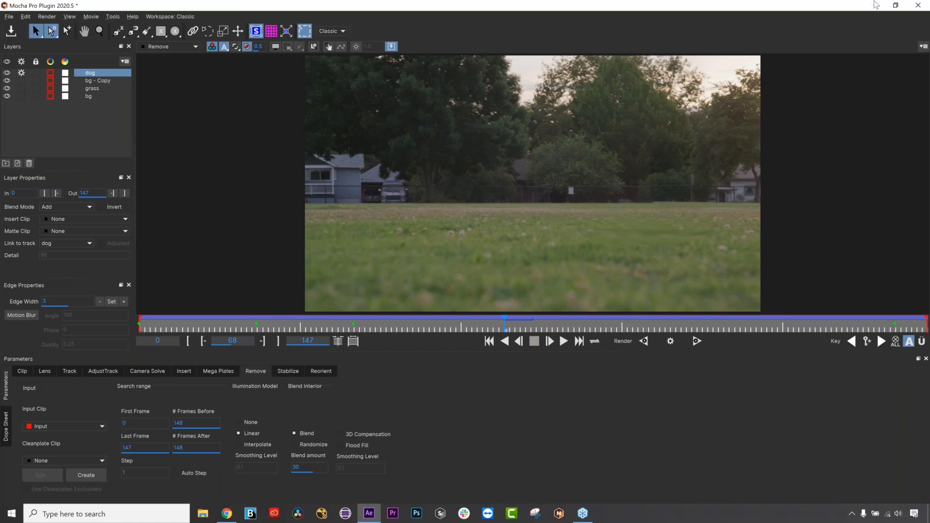
# Save and close Mocha, and have the Mocha Pro effect in After Effects render the Remove module.
pyautogui.click(926, 7)
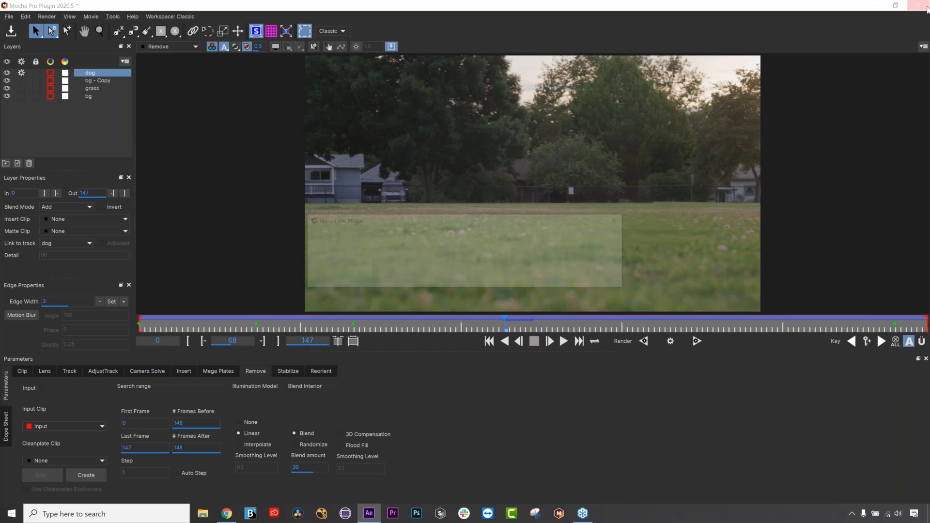
pyautogui.click(507, 280)
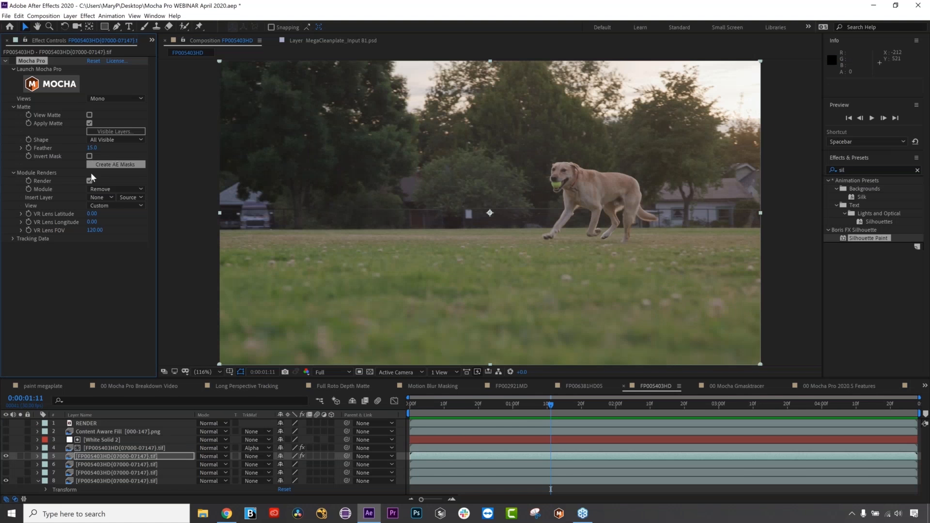
pyautogui.click(90, 181)
pyautogui.click(104, 189)
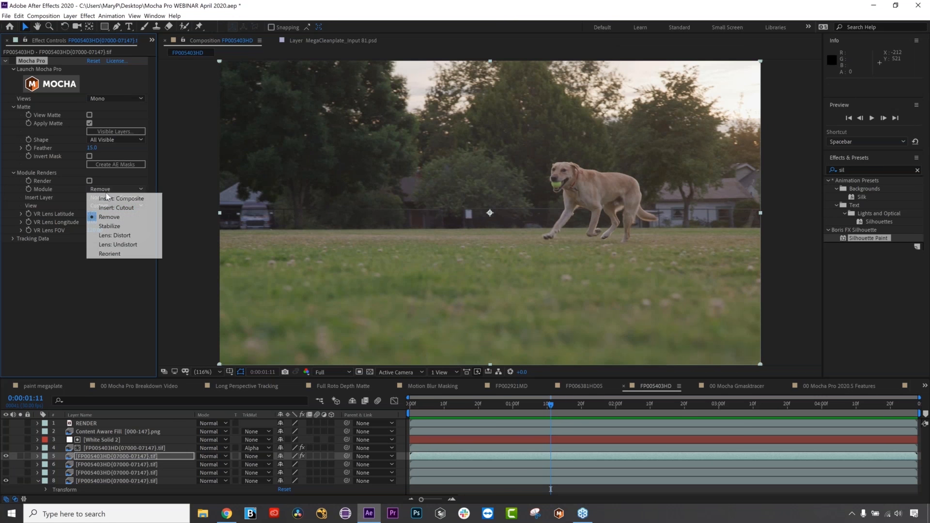
pyautogui.click(90, 180)
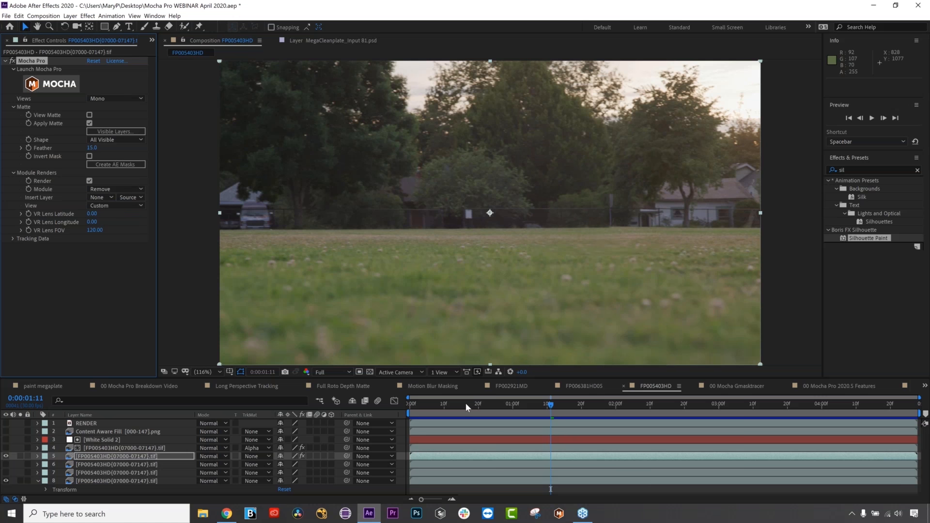
# Play and scrub through the FP005403HD composition to examine the quality of the dog removal.
pyautogui.press('space')
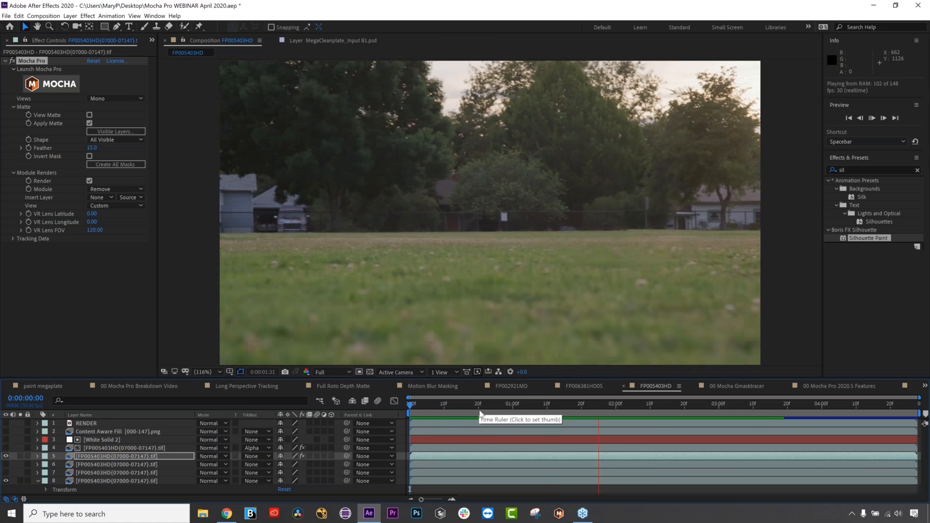
pyautogui.press('space')
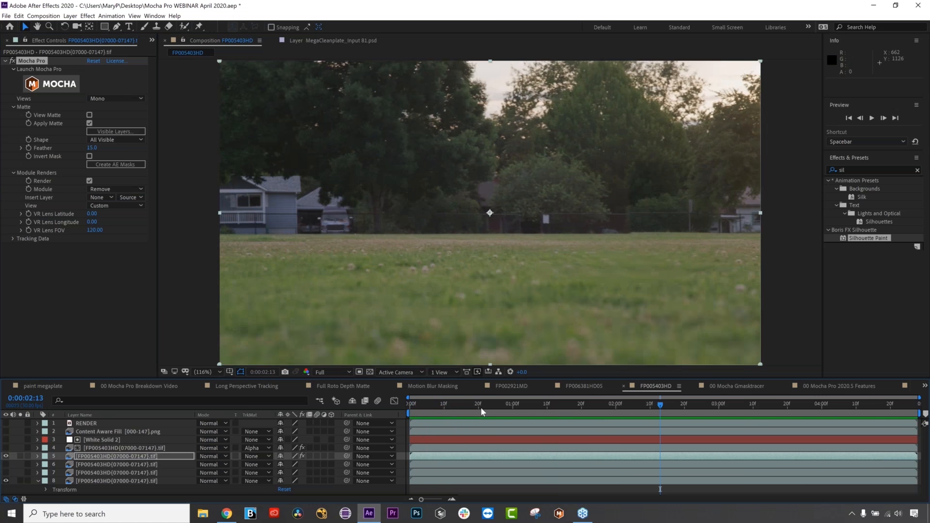
pyautogui.moveTo(482, 410); pyautogui.dragTo(570, 408)
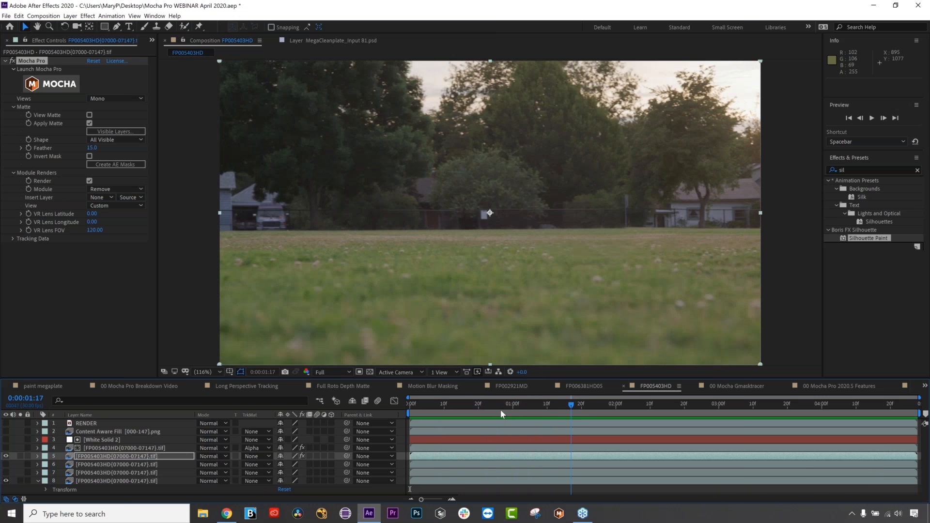
pyautogui.moveTo(523, 406); pyautogui.dragTo(456, 406)
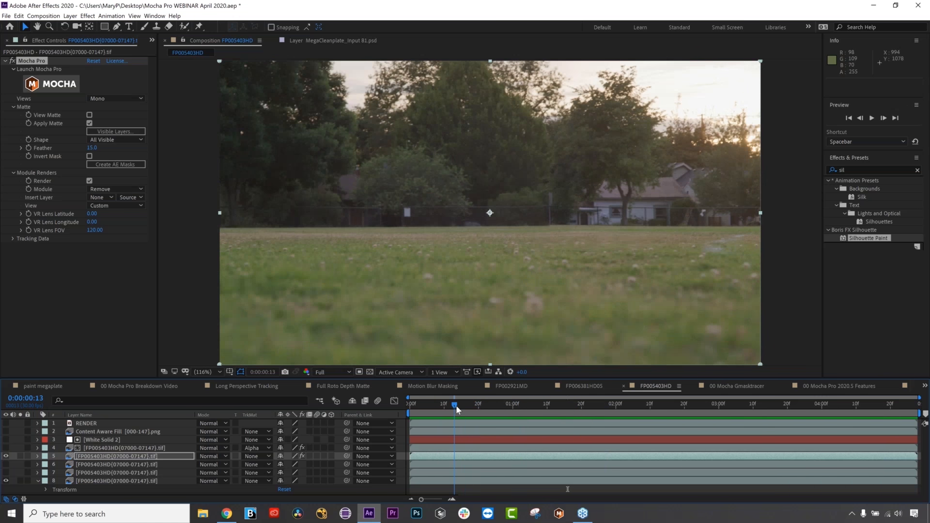
pyautogui.press('space')
pyautogui.click(489, 409)
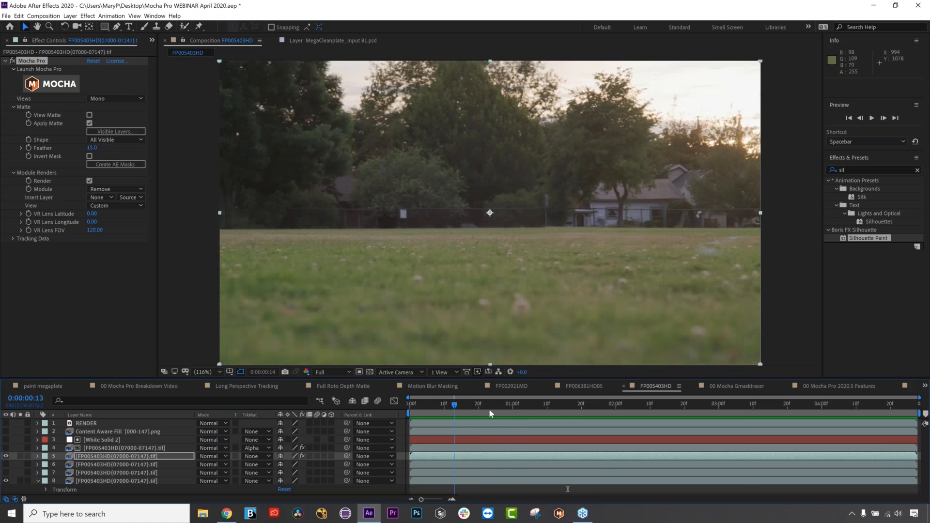
pyautogui.click(504, 412)
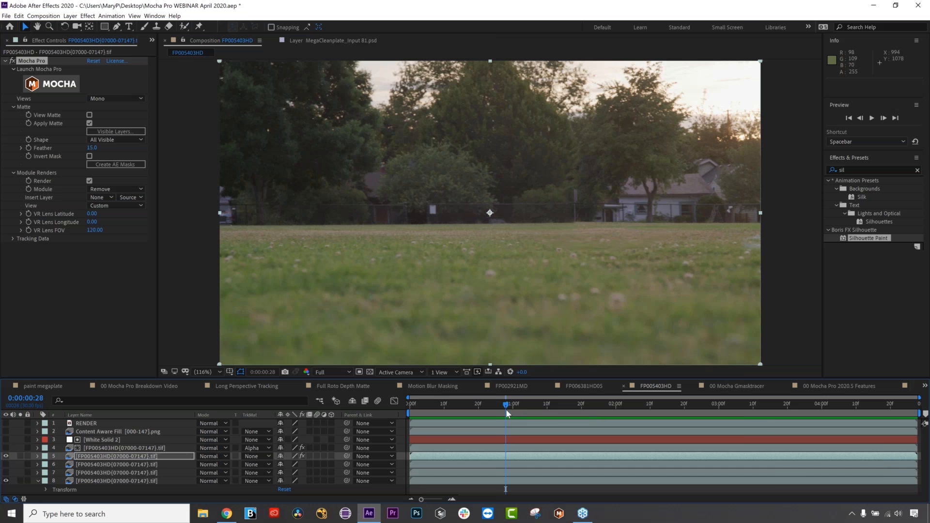
pyautogui.click(833, 412)
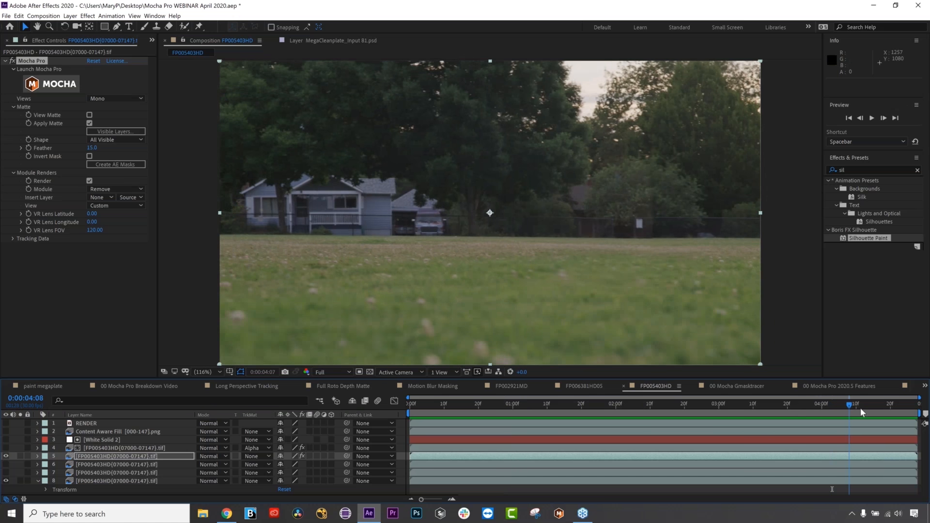
pyautogui.press('space')
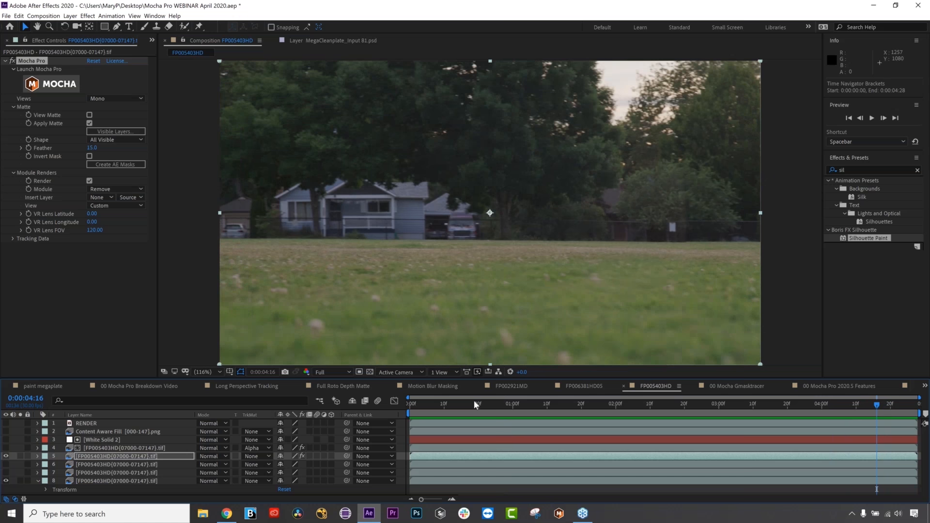
# Play the composition from the start with the RENDER layer shown to review the finished removal, and hide that layer again.
pyautogui.click(448, 403)
pyautogui.moveTo(466, 415); pyautogui.dragTo(383, 415)
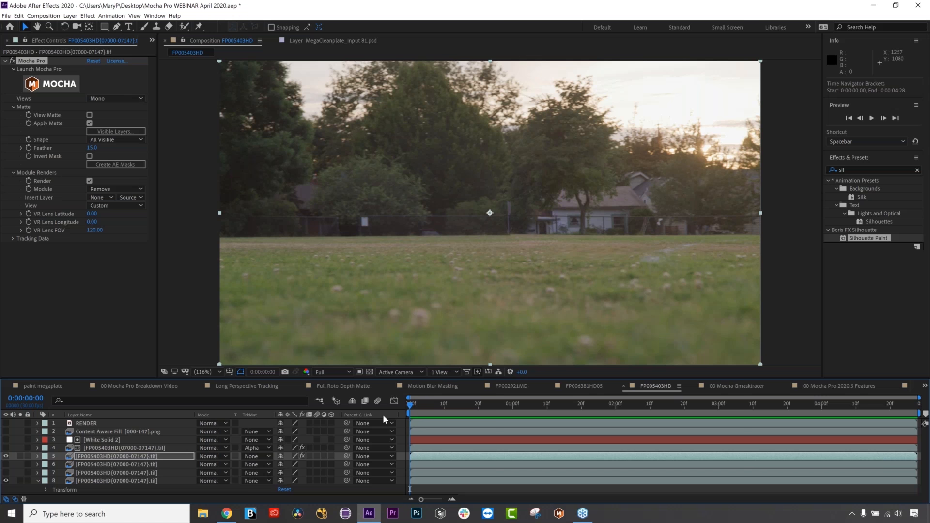
pyautogui.click(475, 405)
pyautogui.moveTo(475, 406); pyautogui.dragTo(444, 409)
pyautogui.press('space')
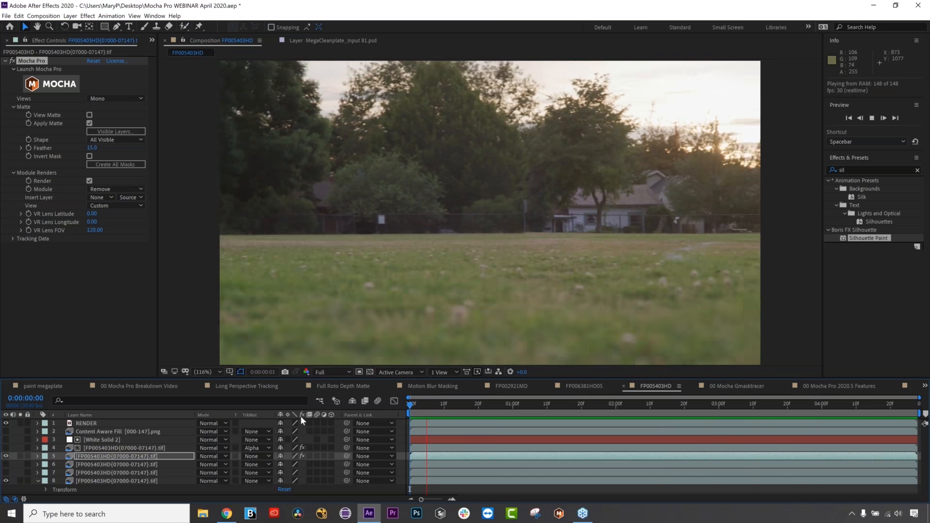
pyautogui.press('space')
pyautogui.click(6, 423)
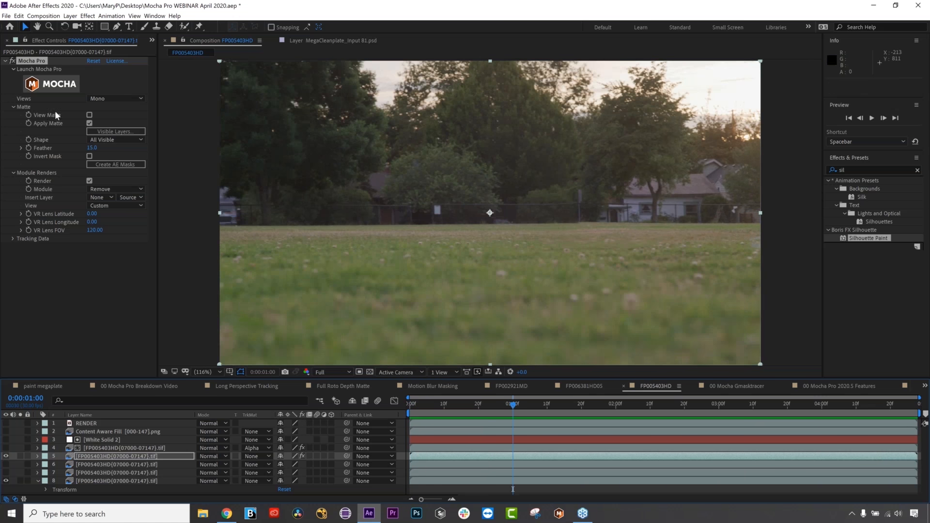
# Reopen Mocha from the effect, select the dog layer, hide the layer outlines, and set the viewer to the Selected layer clip.
pyautogui.click(54, 85)
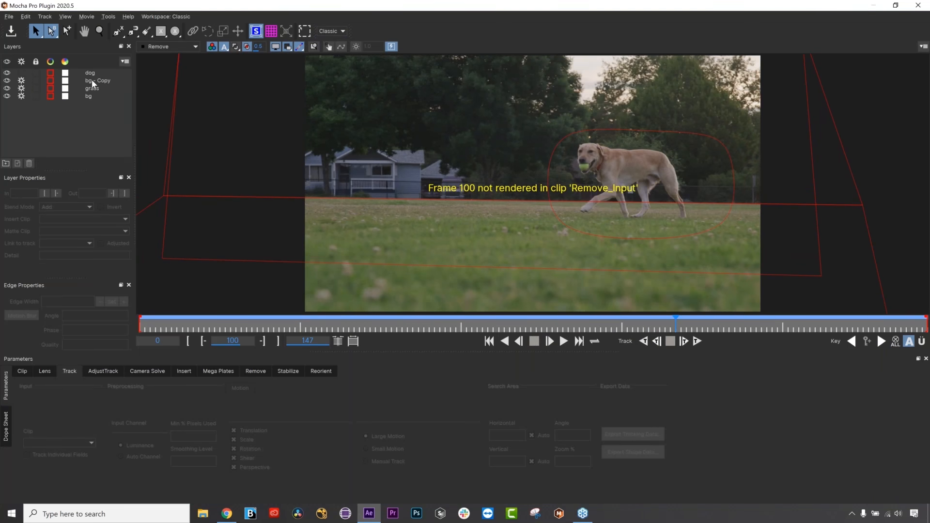
pyautogui.click(90, 73)
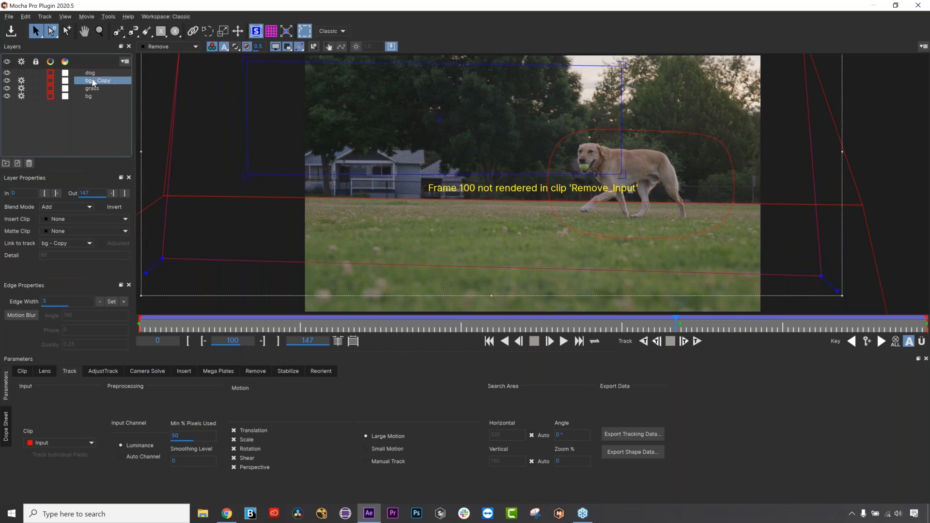
pyautogui.click(258, 32)
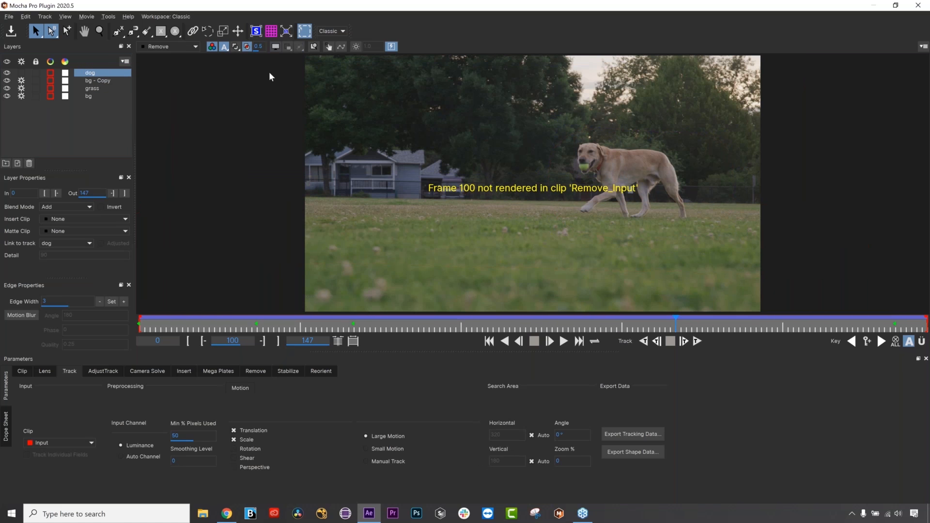
pyautogui.click(183, 47)
pyautogui.click(162, 57)
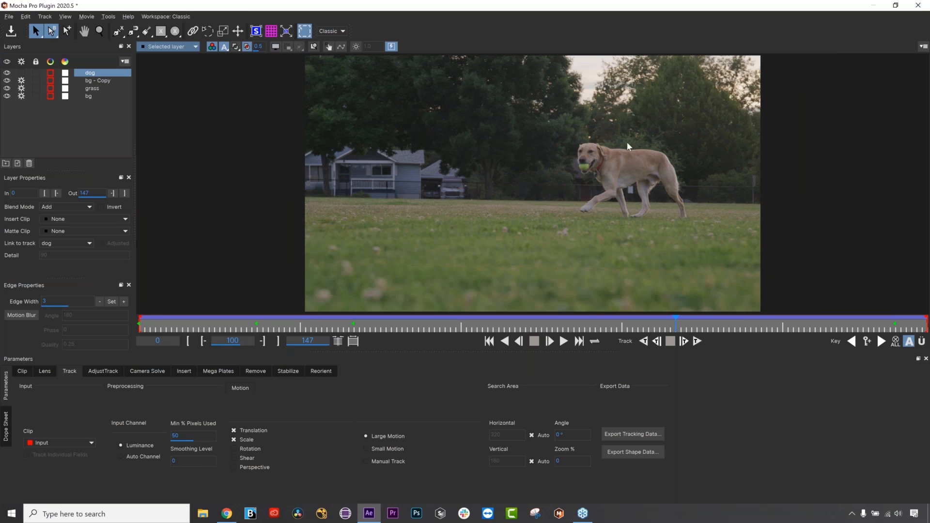
# Set the dog layer's Remove illumination model to Interpolate and render the removal on frame 100.
pyautogui.click(263, 372)
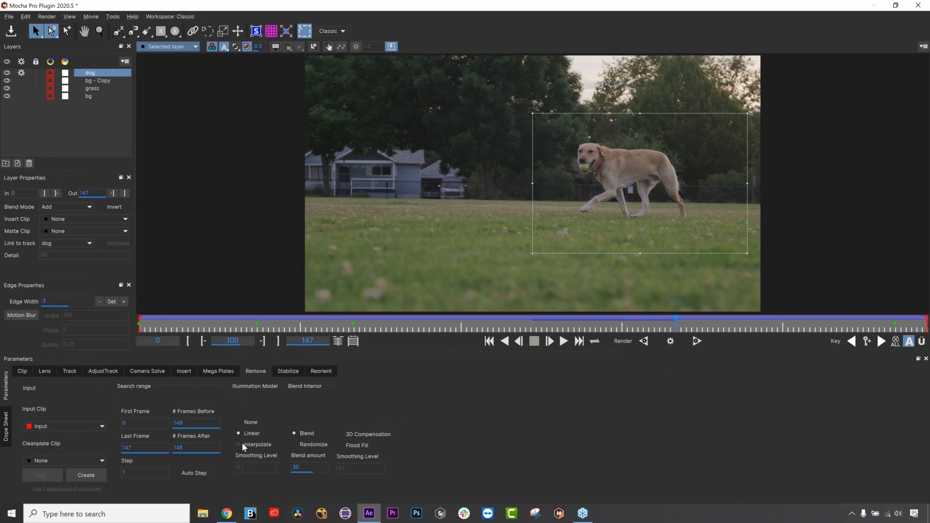
pyautogui.click(243, 442)
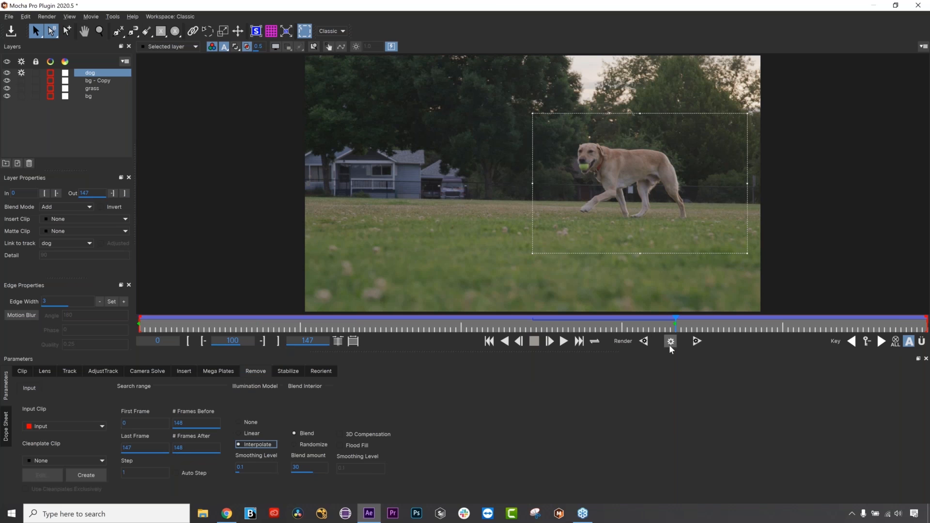
pyautogui.click(670, 345)
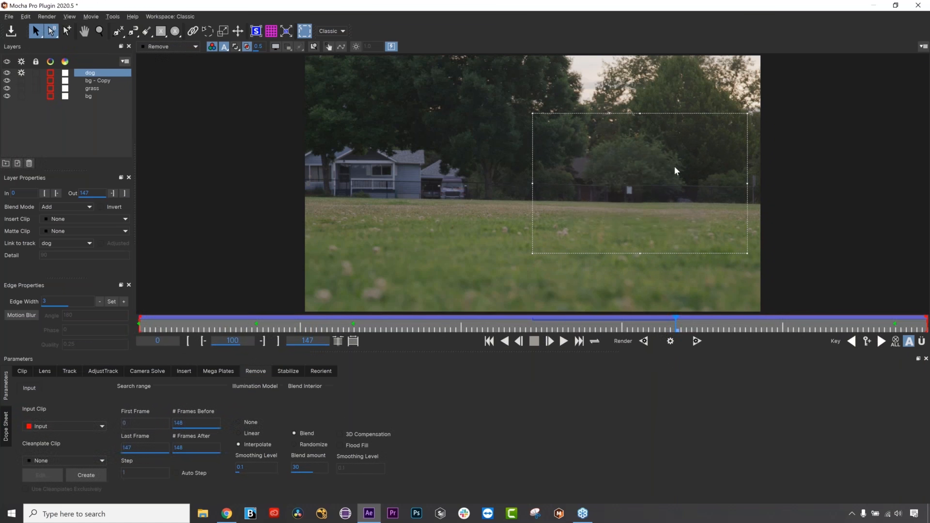
pyautogui.click(615, 165)
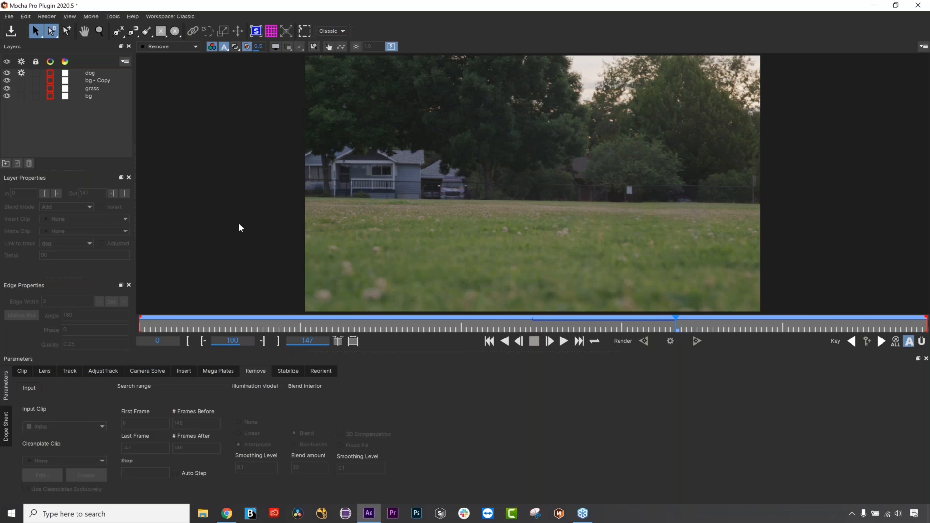
# Create a clean plate for the dog layer at frame 100, saved as Clean Plate Remove_Input100 in the Webinar folder.
pyautogui.click(103, 72)
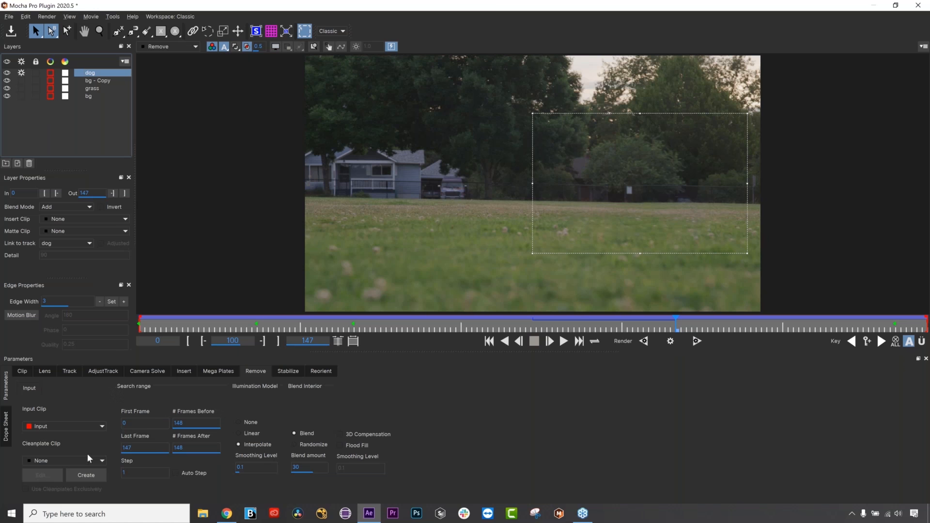
pyautogui.click(88, 466)
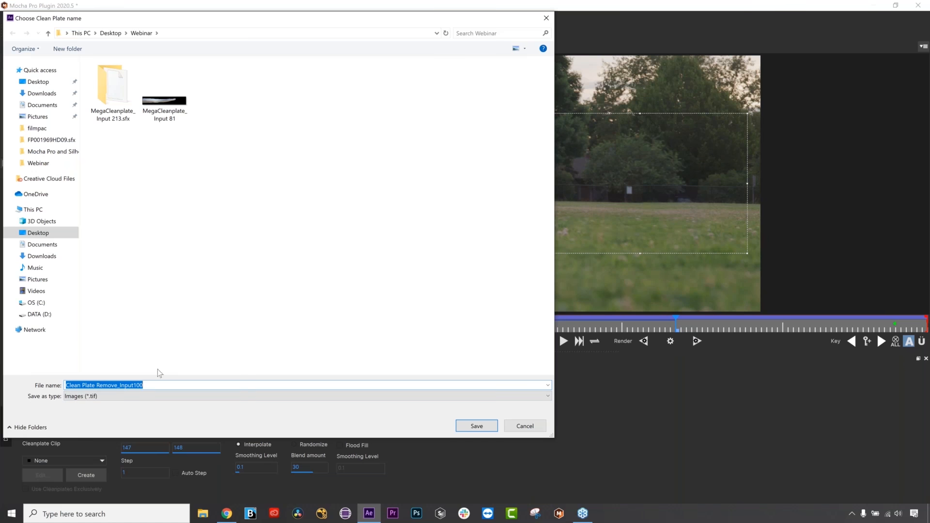
pyautogui.click(490, 426)
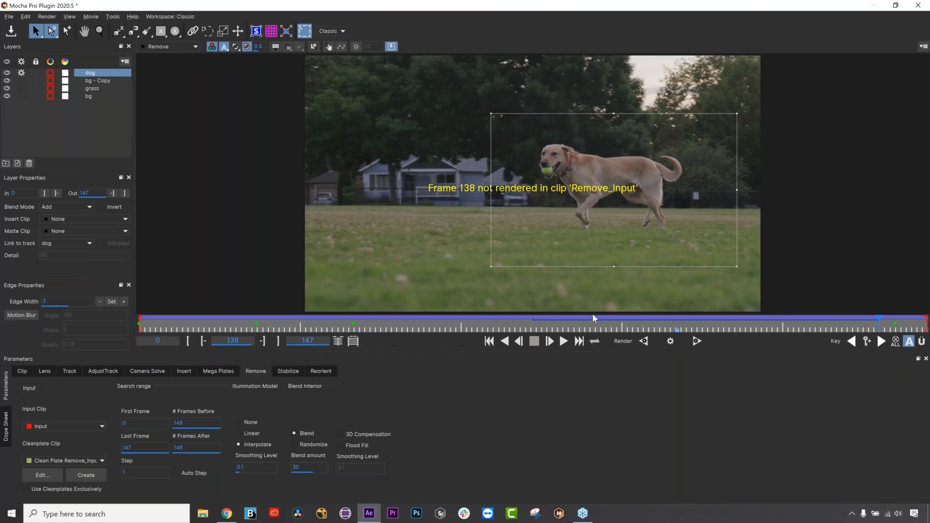
# Render the removal on frame 138, save it as Clean Plate Remove_Input138, and check the clean plates list.
pyautogui.click(671, 342)
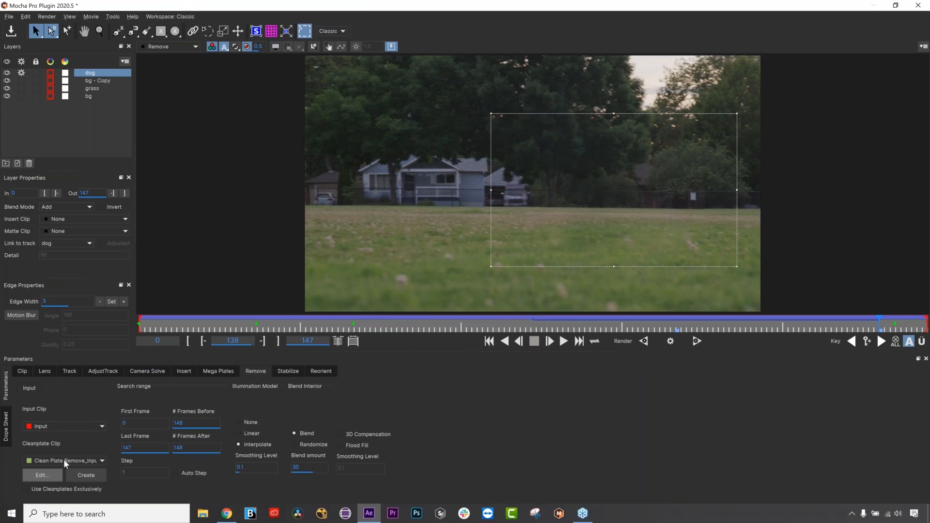
pyautogui.click(43, 475)
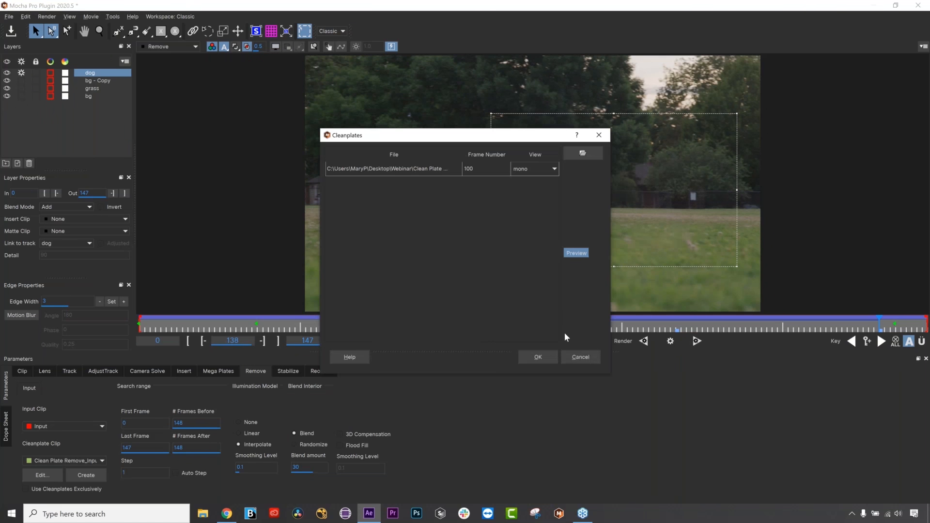
pyautogui.click(572, 359)
pyautogui.click(86, 476)
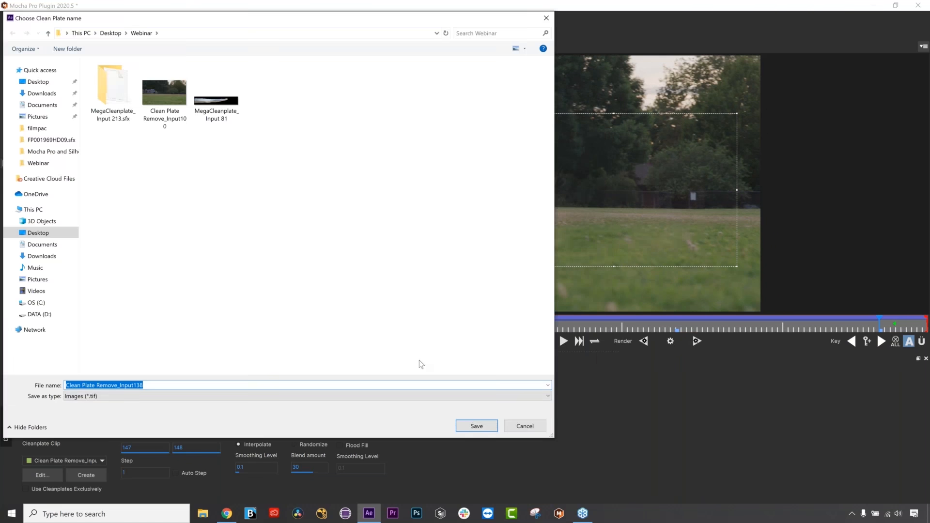
pyautogui.click(466, 426)
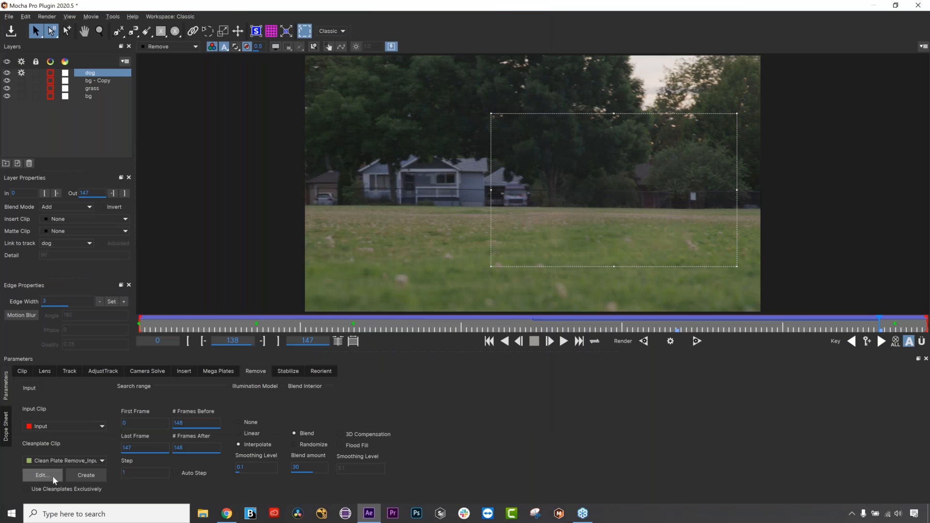
pyautogui.click(52, 476)
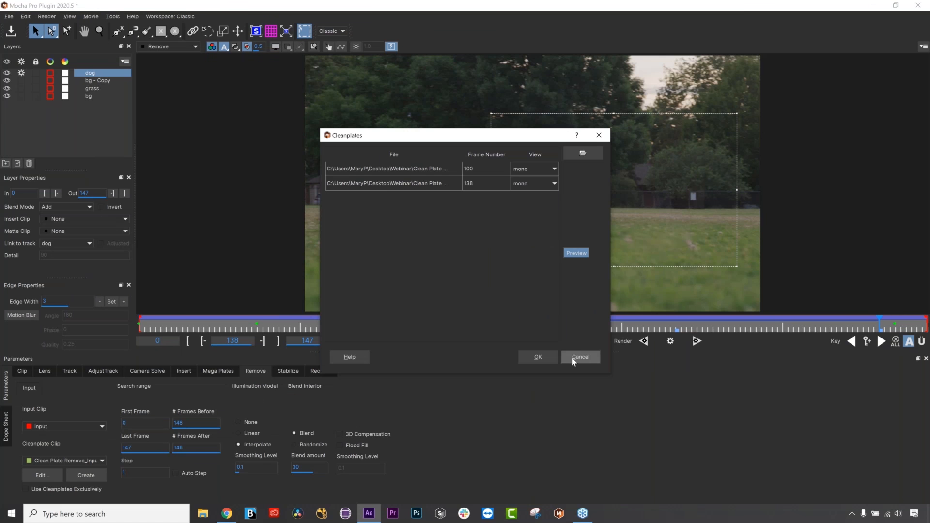
pyautogui.click(581, 357)
# Render the removal on frame 70 with the Interpolate illumination model and create a clean plate from it.
pyautogui.click(515, 328)
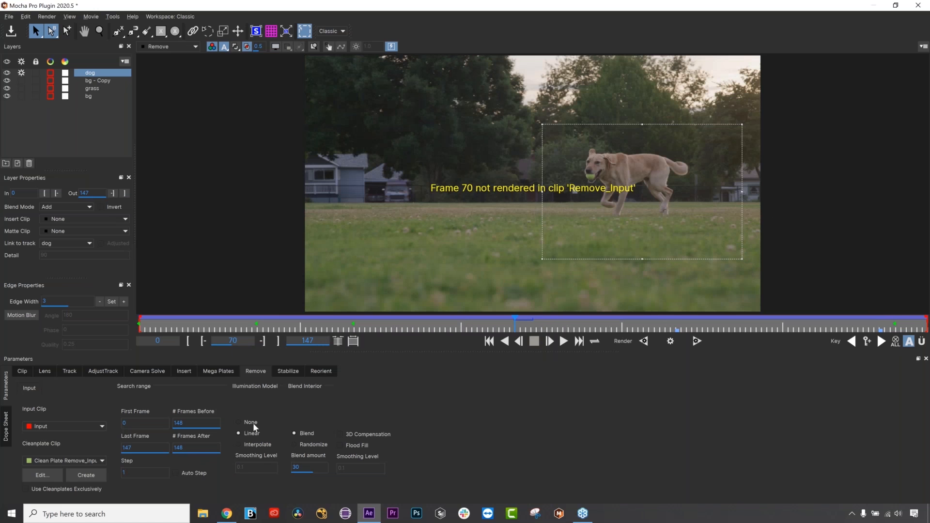
pyautogui.click(245, 444)
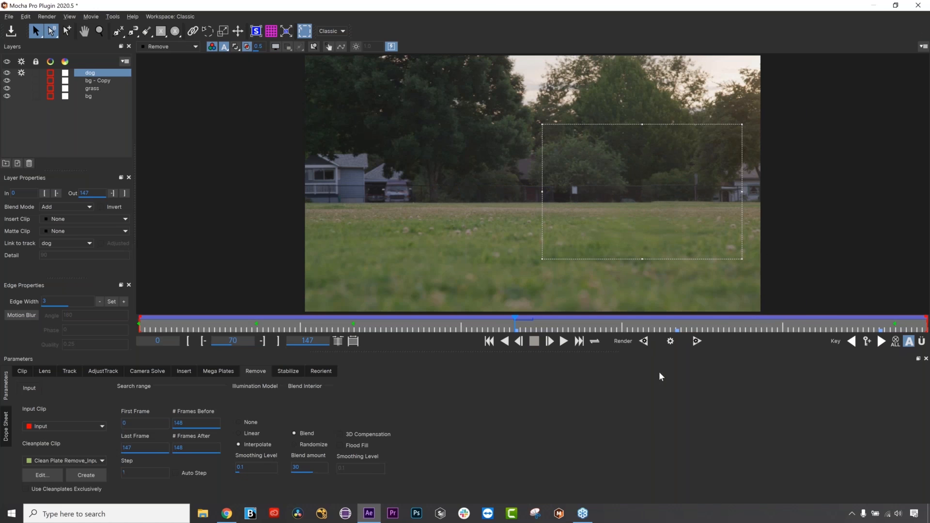
pyautogui.click(86, 475)
pyautogui.click(477, 427)
# Render the dog removal forward from frame 70 using cleanplates exclusively, and scrub back to frame 119 to check it.
pyautogui.click(698, 342)
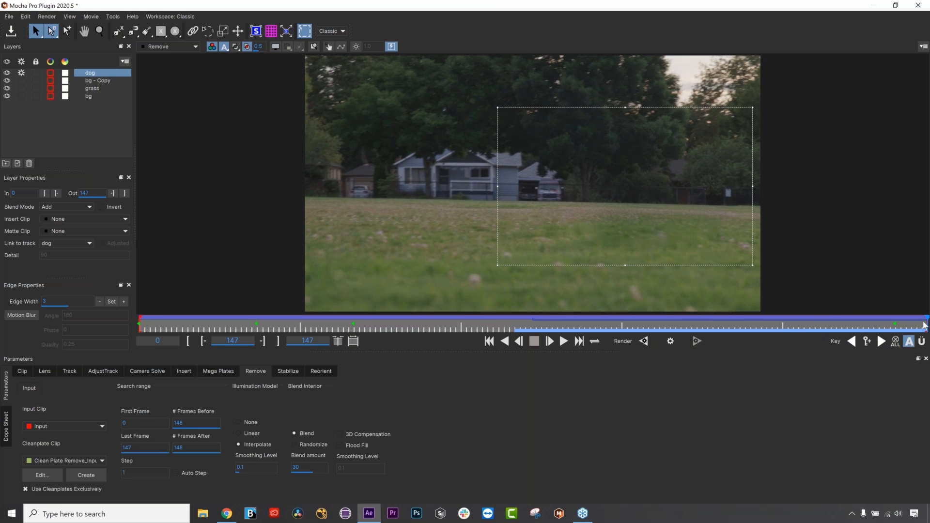
pyautogui.moveTo(889, 326); pyautogui.dragTo(777, 324)
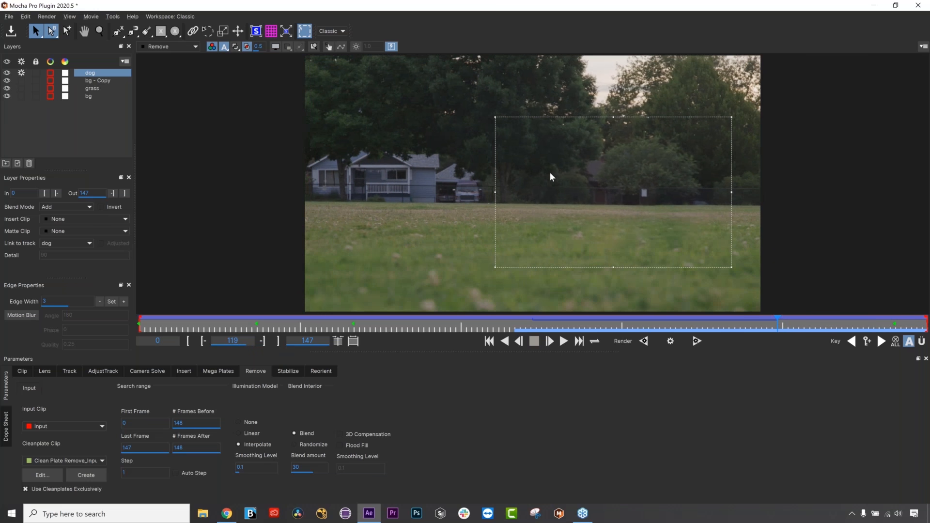